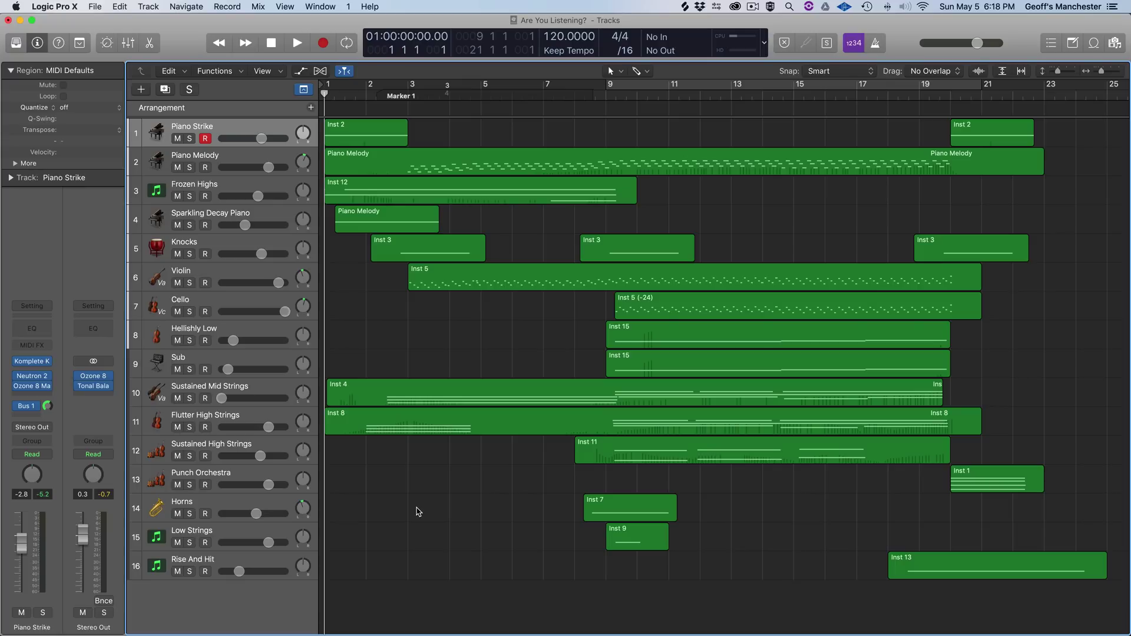
Step: Play the project from the beginning and show the track automation to review the volume curves on all tracks
key(space)
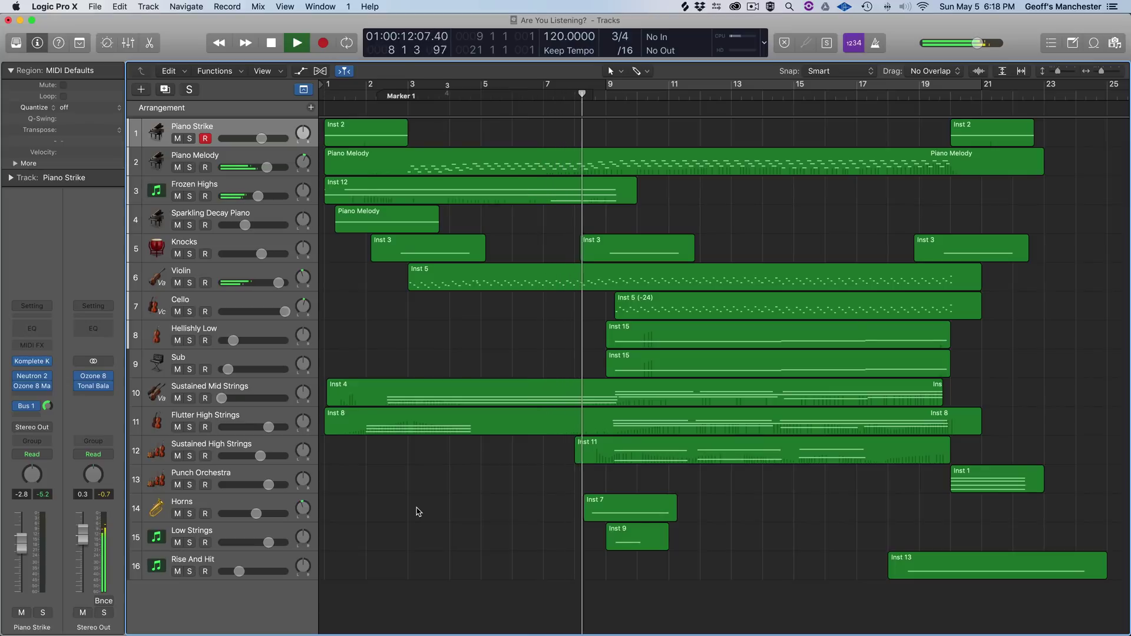
key(a)
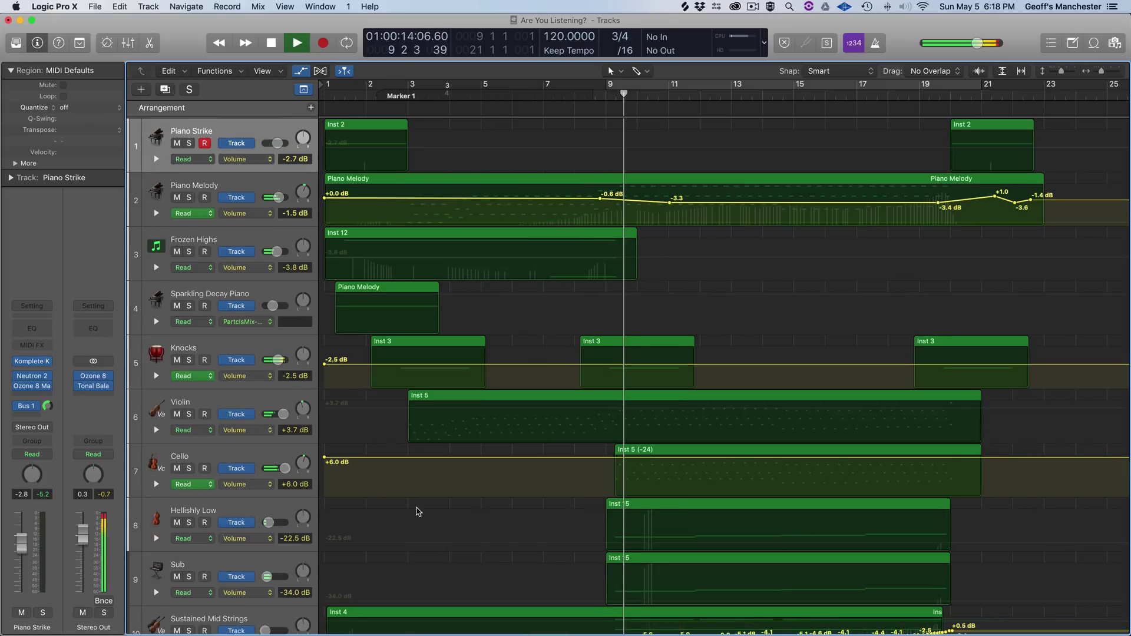
scroll(431, 516, down, 3)
scroll(430, 516, down, 10)
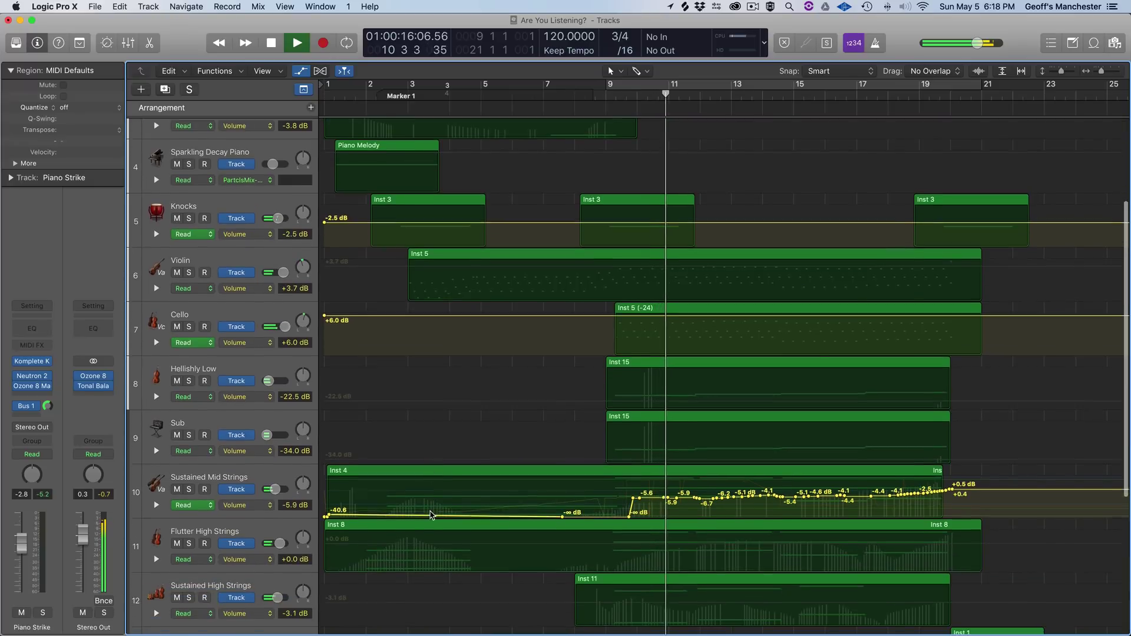
scroll(430, 516, down, 3)
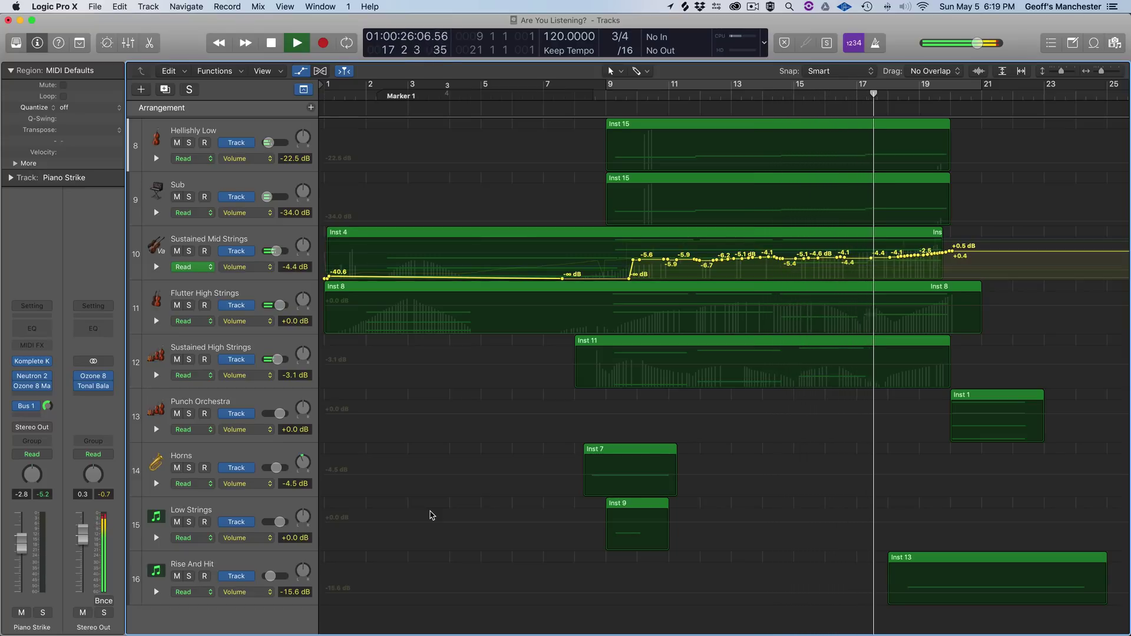
key(z)
key(super+Left)
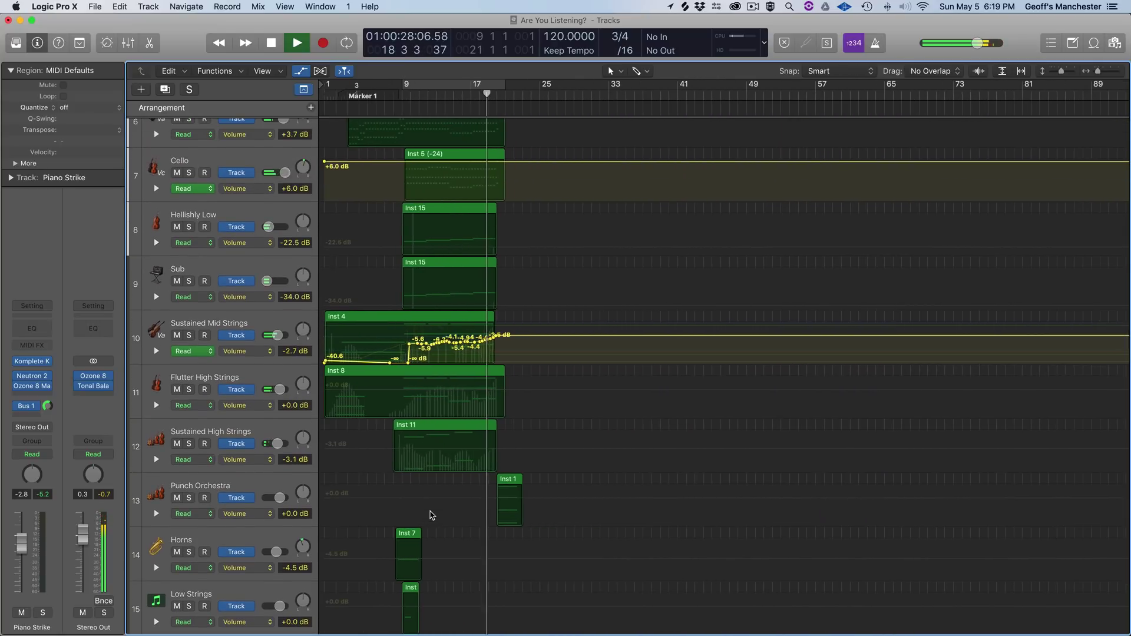
scroll(430, 516, up, 5)
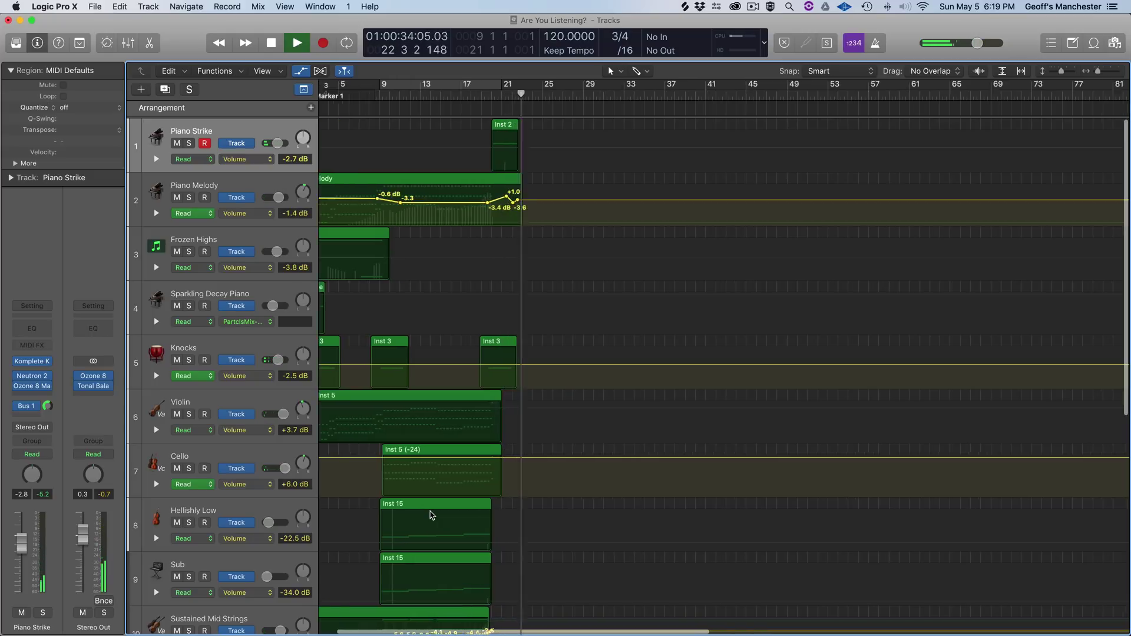
key(super+Right)
key(super+Right)
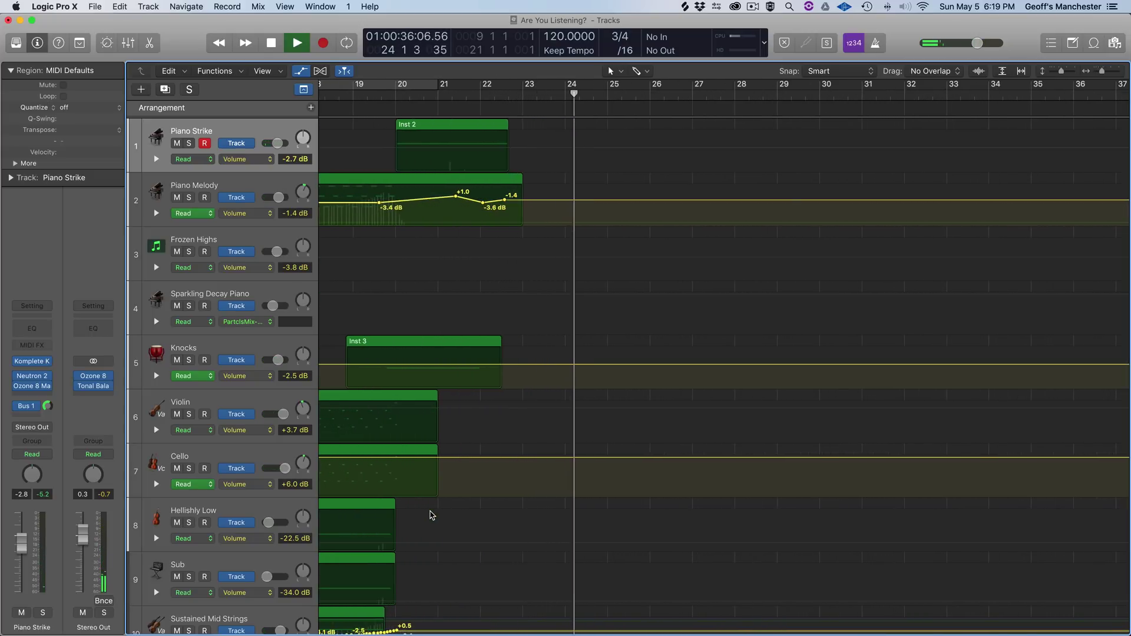
Step: Stop playback, return the playhead to the project start and hide the track automation
key(space)
key(Return)
key(super+Left)
key(super+Left)
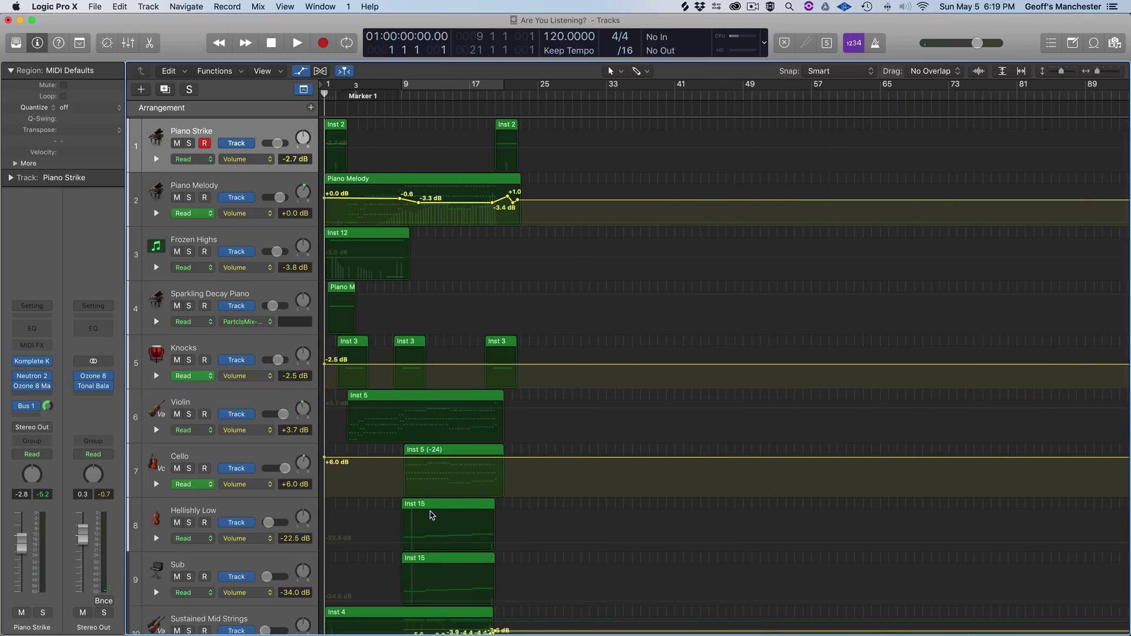
key(a)
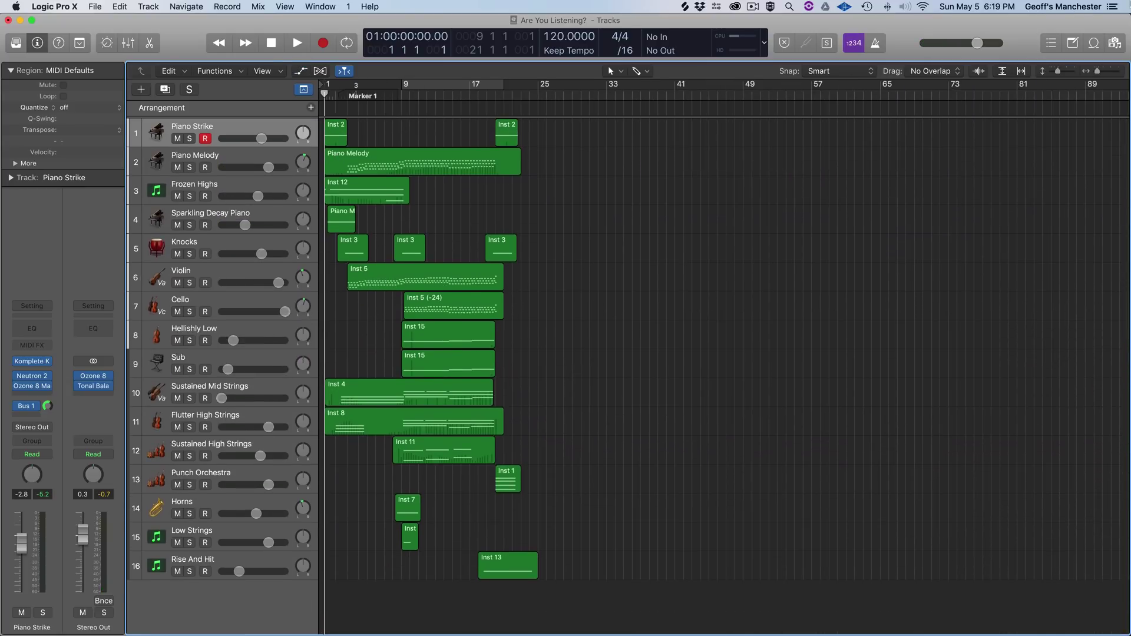
Step: Turn on Do Not Disturb for system notifications and return to the arrangement
click(1112, 6)
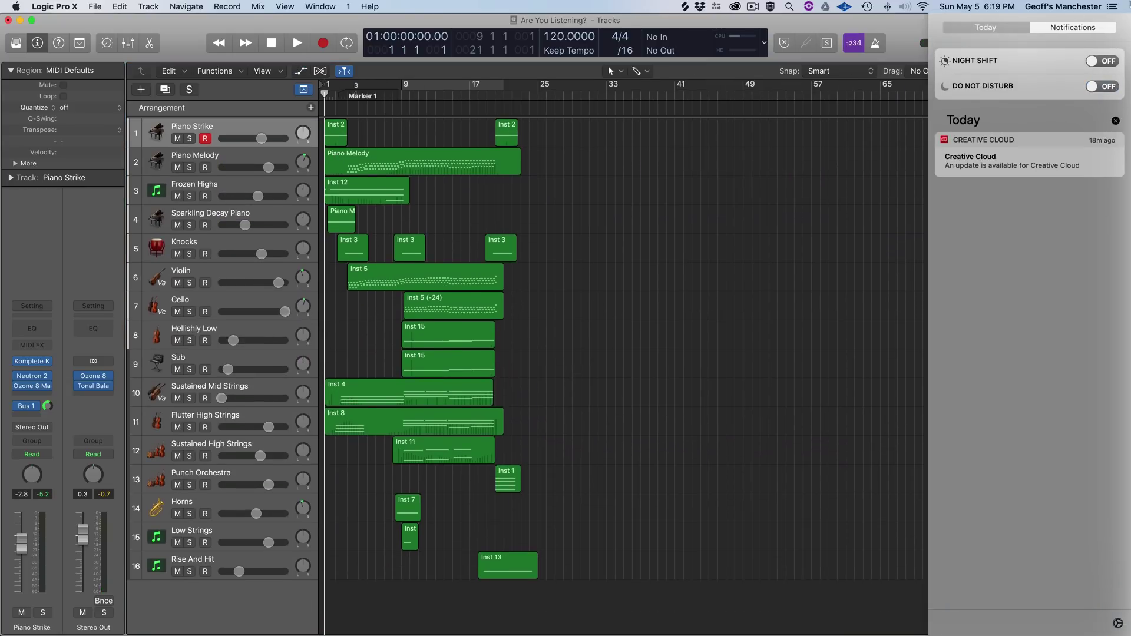
click(1102, 86)
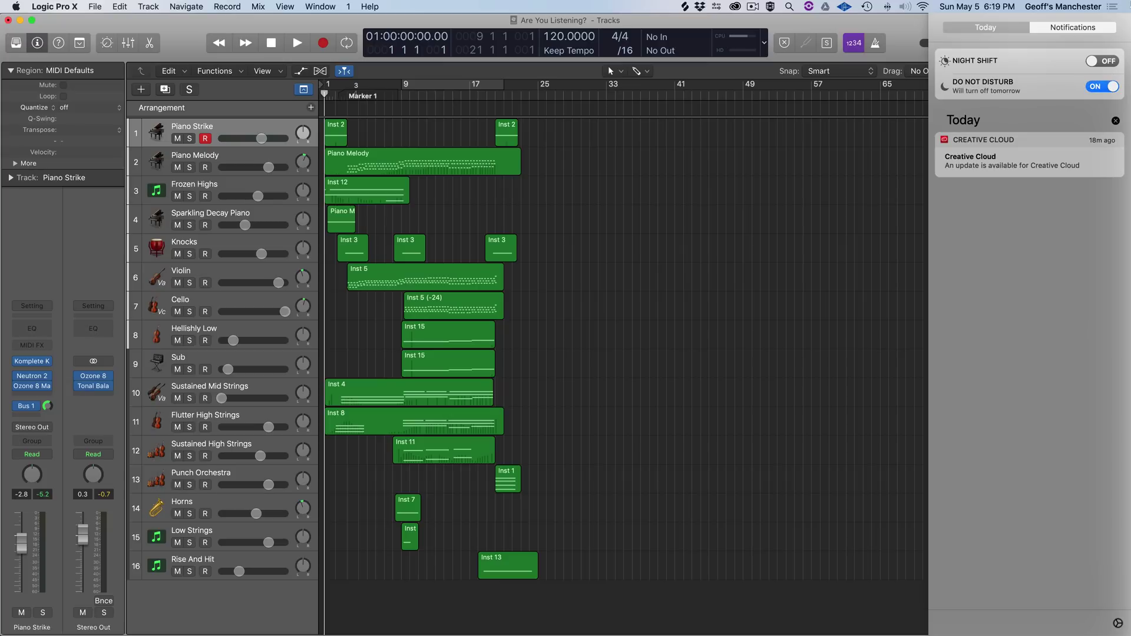
click(583, 321)
Step: Select the Piano Strike track and inspect its Komplete Kontrol instrument, closing the plug-in window when done
key(super+Right)
key(super+Right)
key(super+Right)
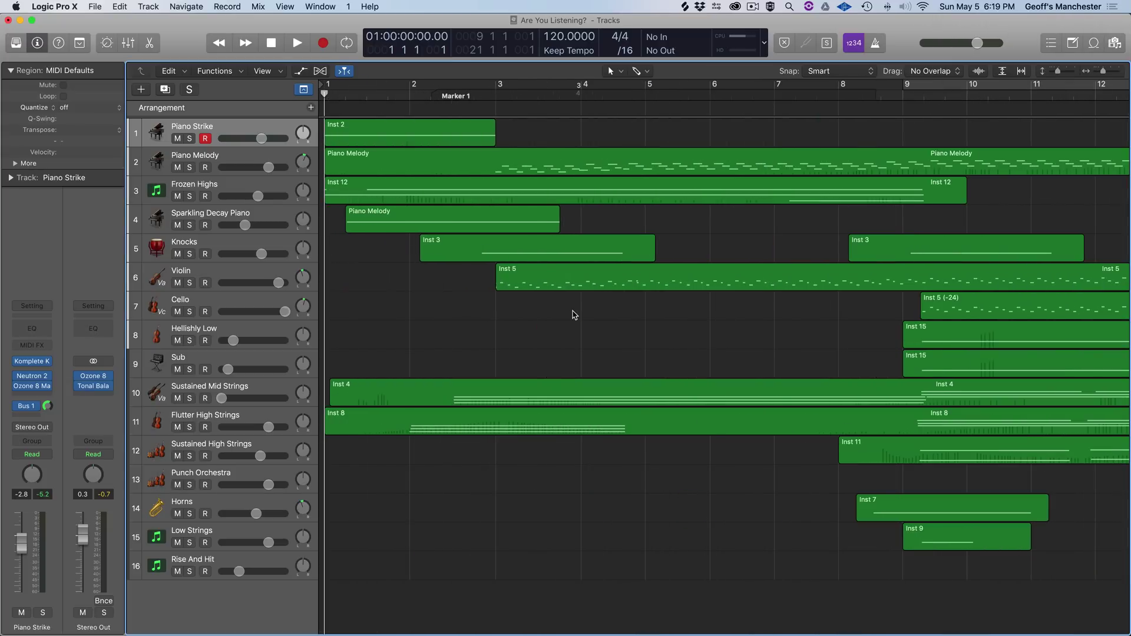
click(224, 131)
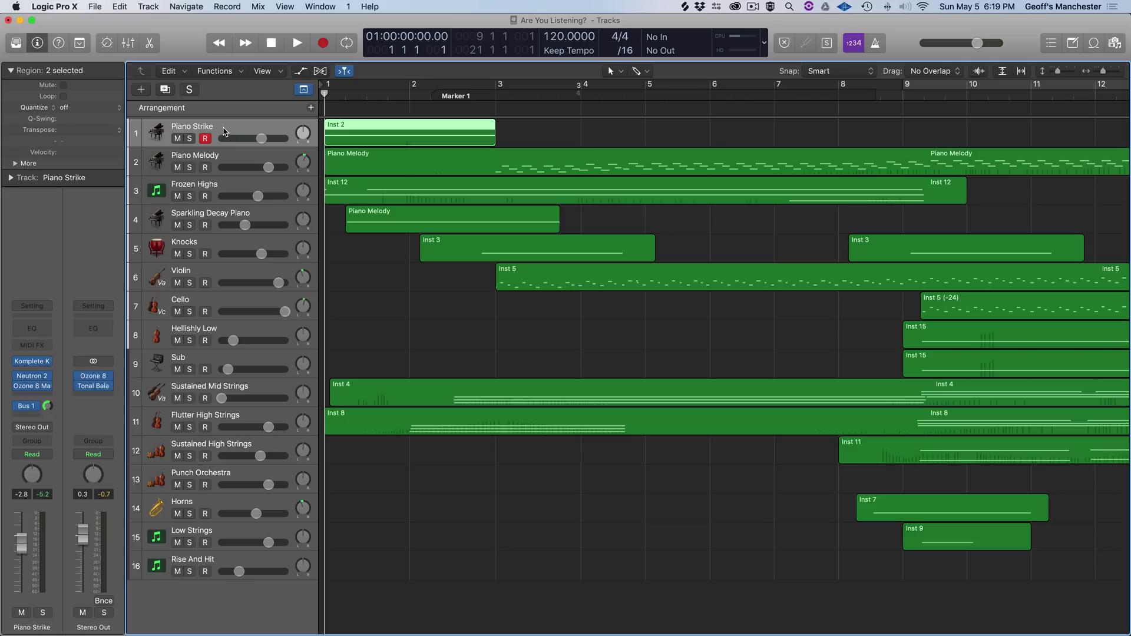
click(32, 362)
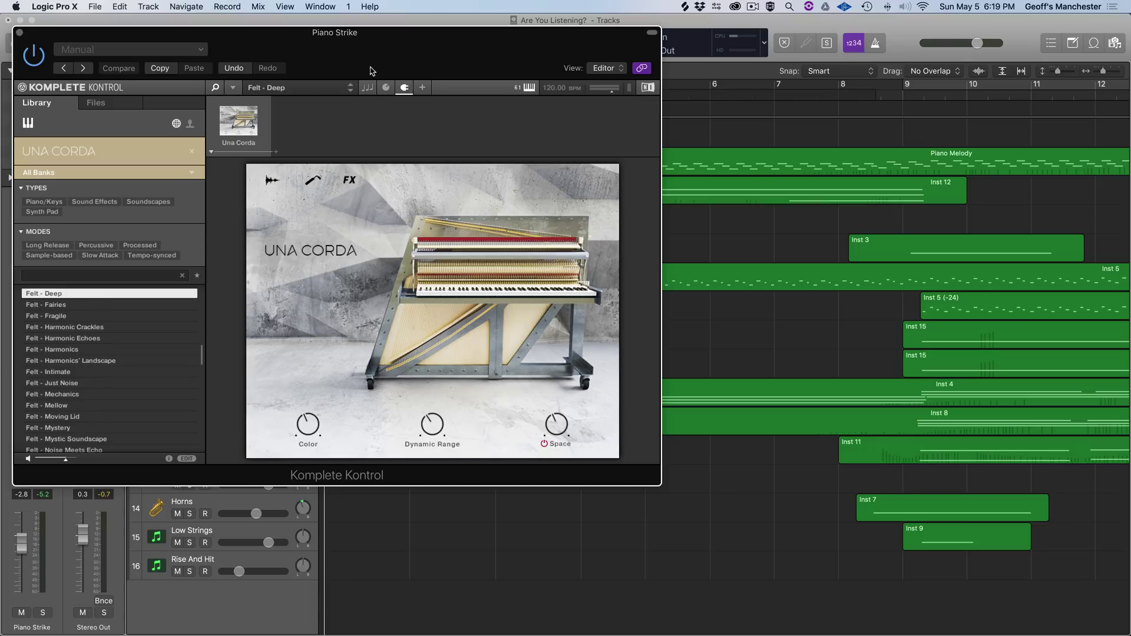
click(20, 32)
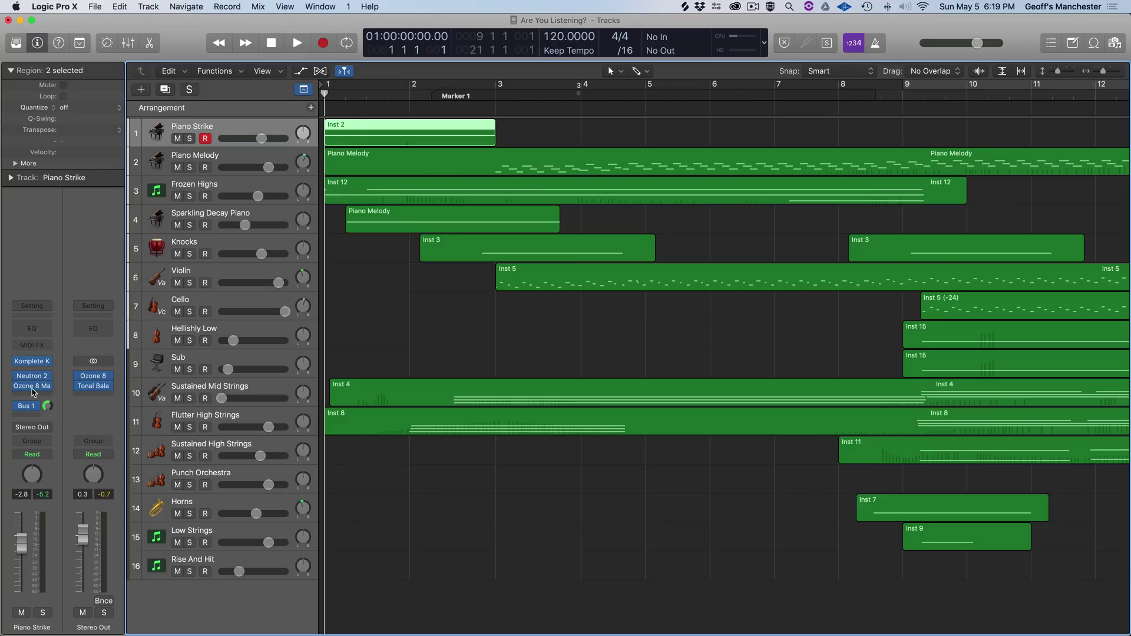
Step: Solo the Piano Strike track and play its opening region
mouse_move(33, 382)
key(s)
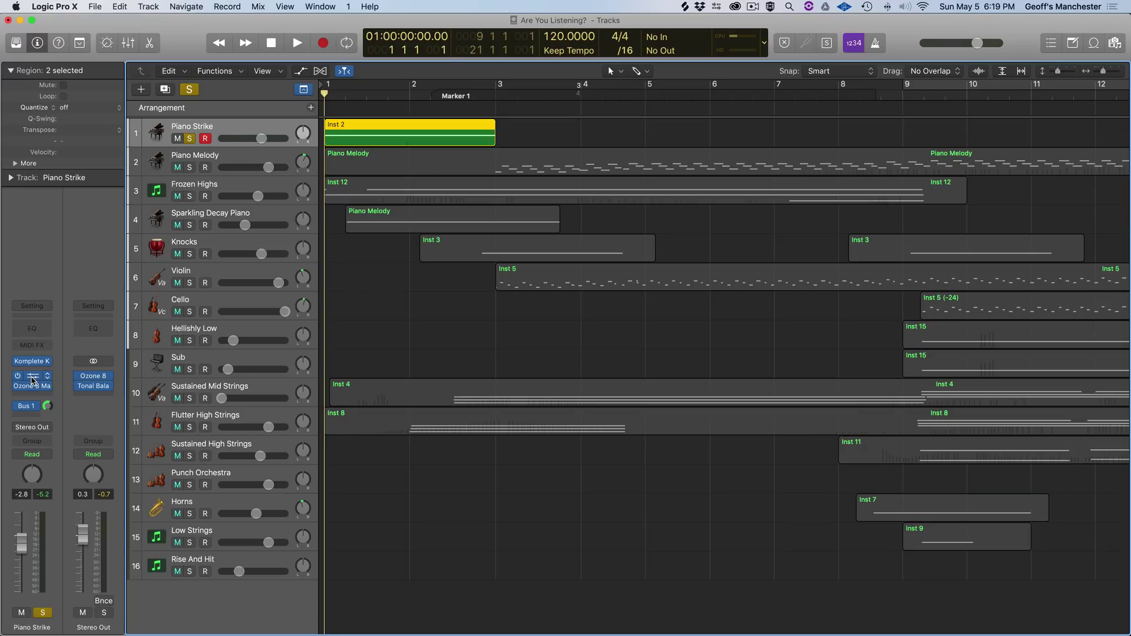
key(space)
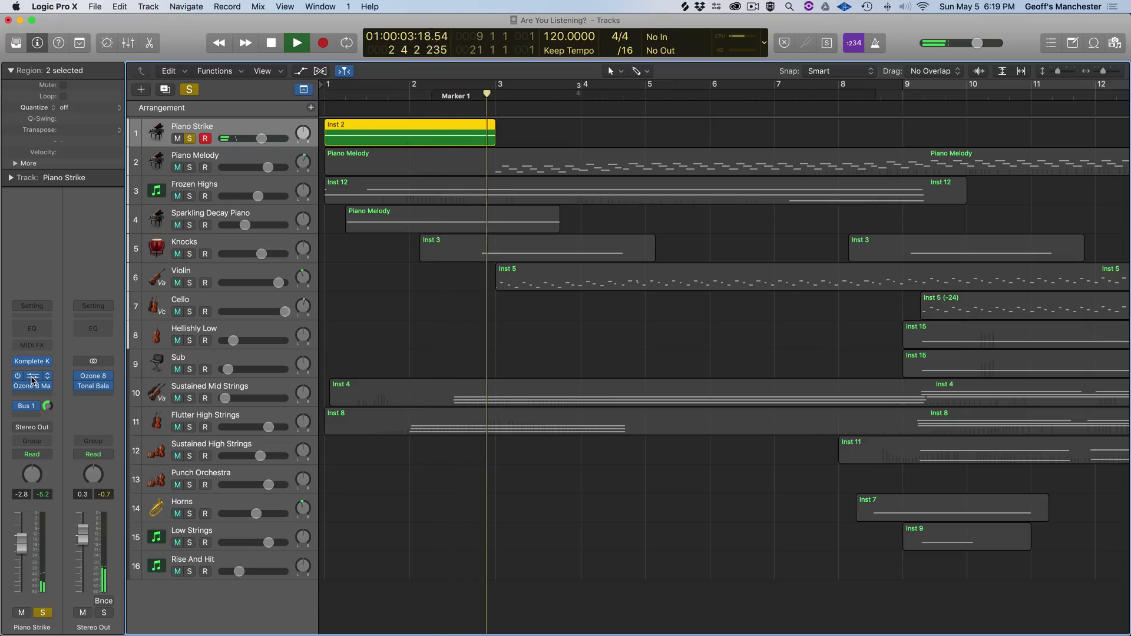
key(space)
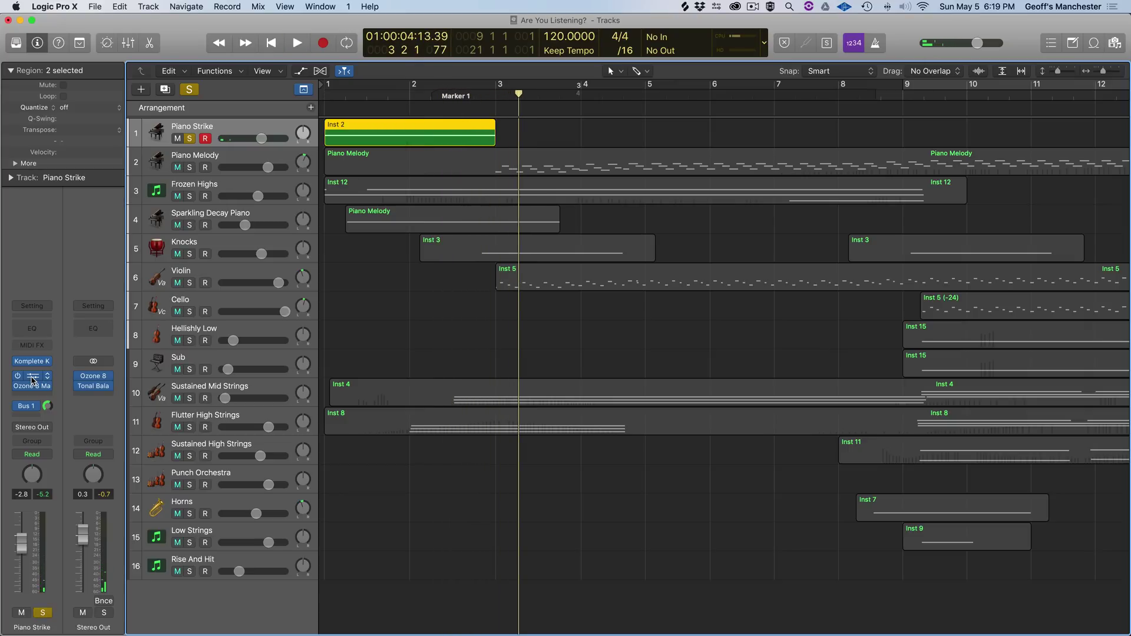
Step: Open the Neutron 2 Equalizer on the Piano Strike track and set band 5's frequency to about 996 Hz
click(33, 380)
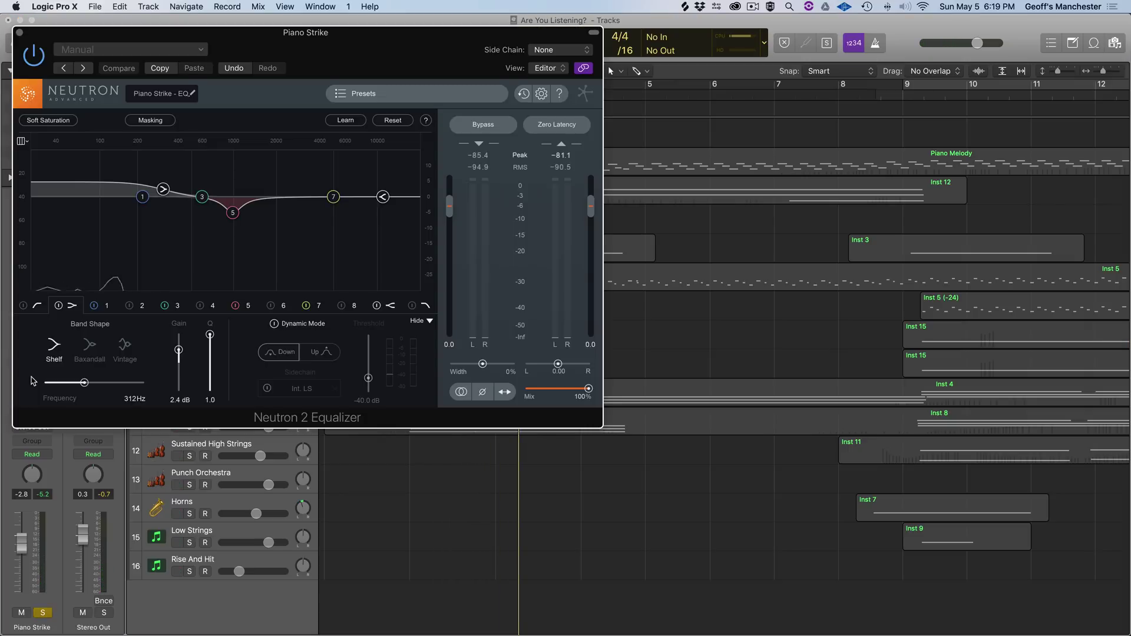
drag(346, 70, 608, 181)
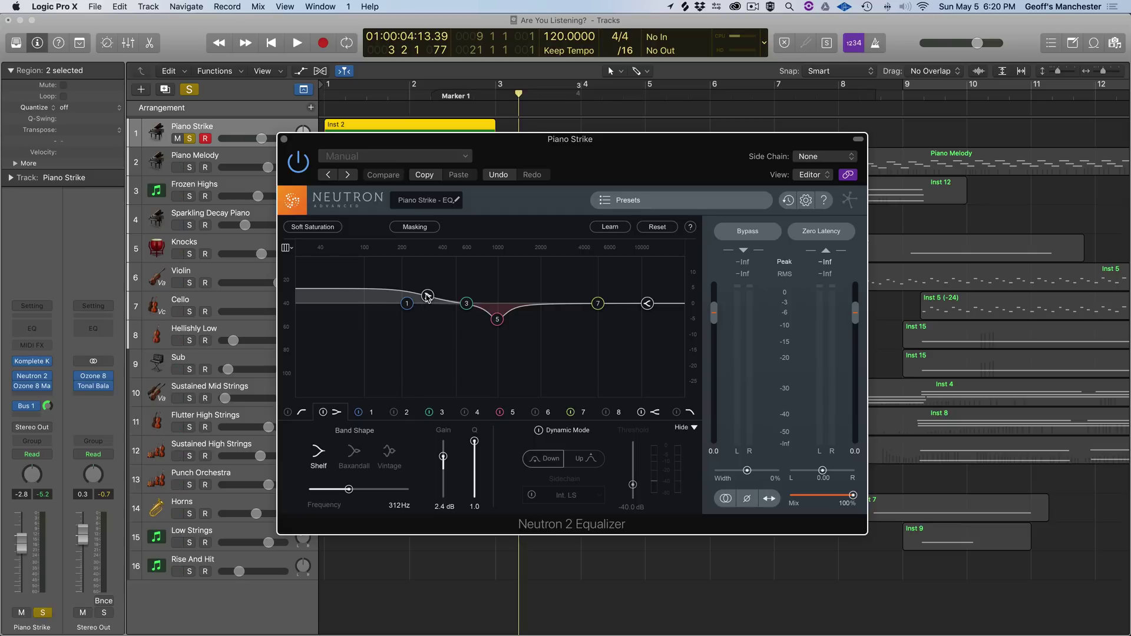
mouse_move(427, 298)
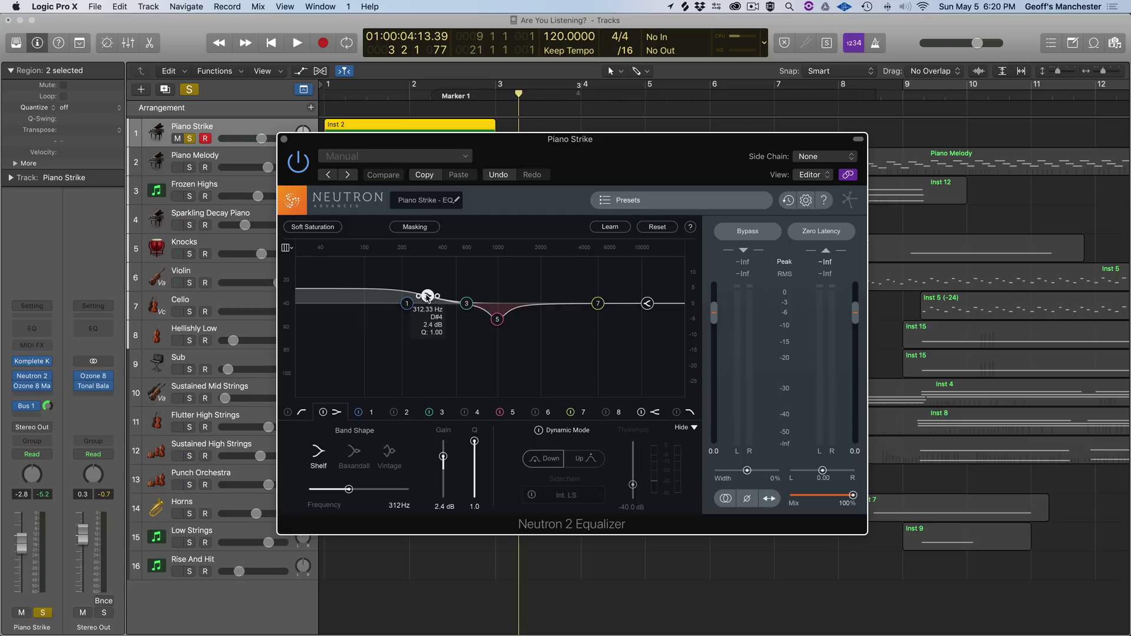
click(496, 321)
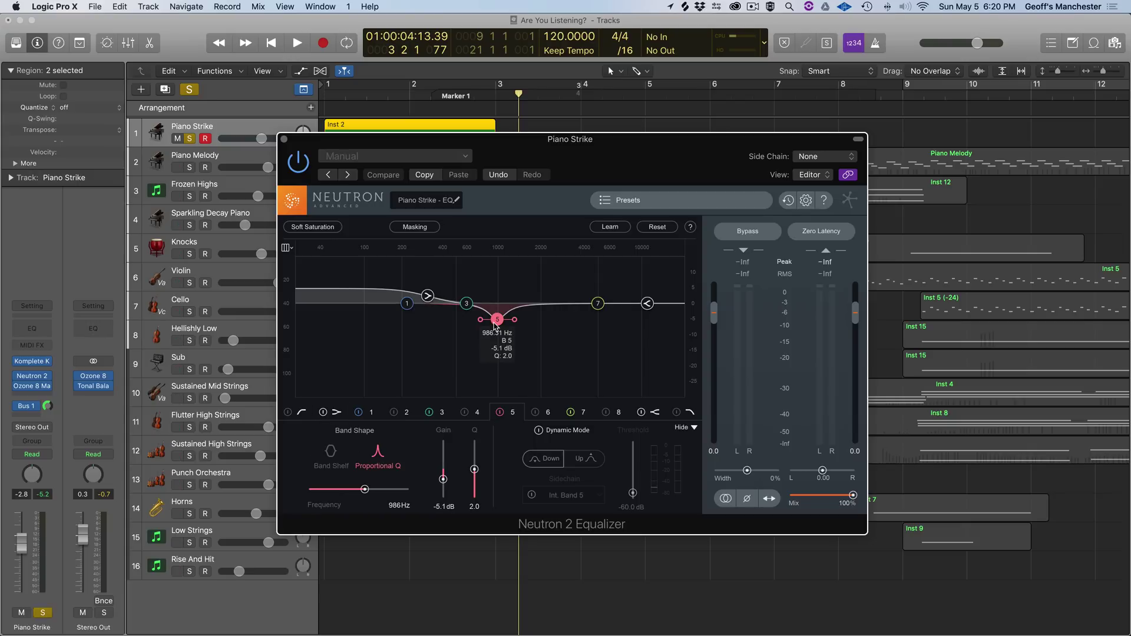
drag(495, 326, 497, 326)
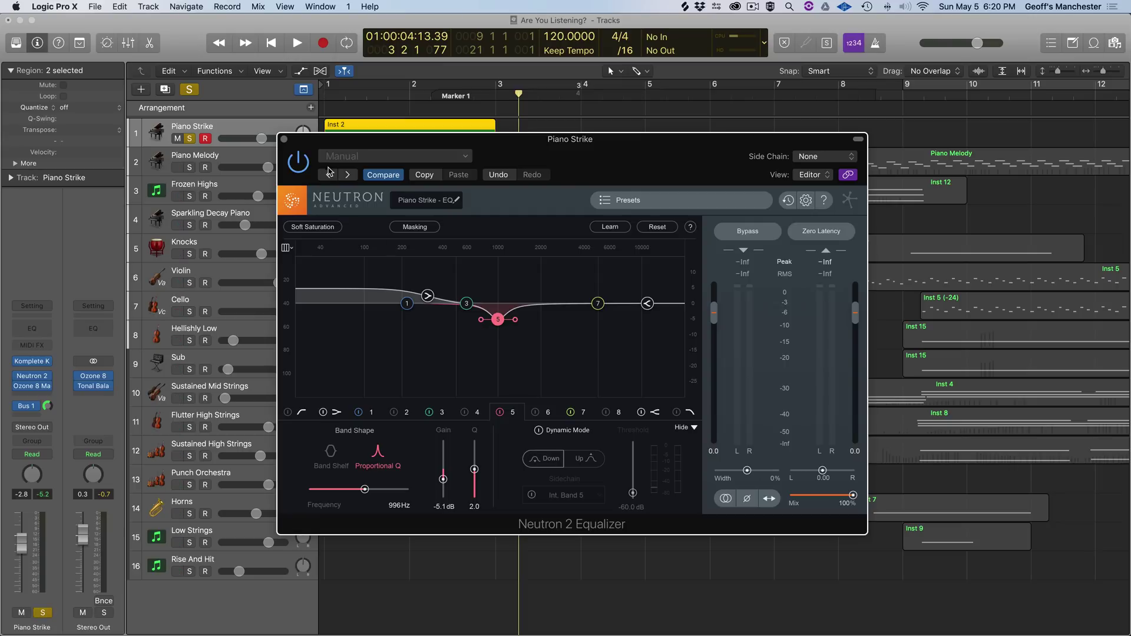
Step: Bypass the Neutron 2 Equalizer and Ozone 8 Maximizer on Piano Strike and listen to the unprocessed sound from the start
click(300, 161)
click(30, 387)
drag(637, 169, 666, 168)
key(Return)
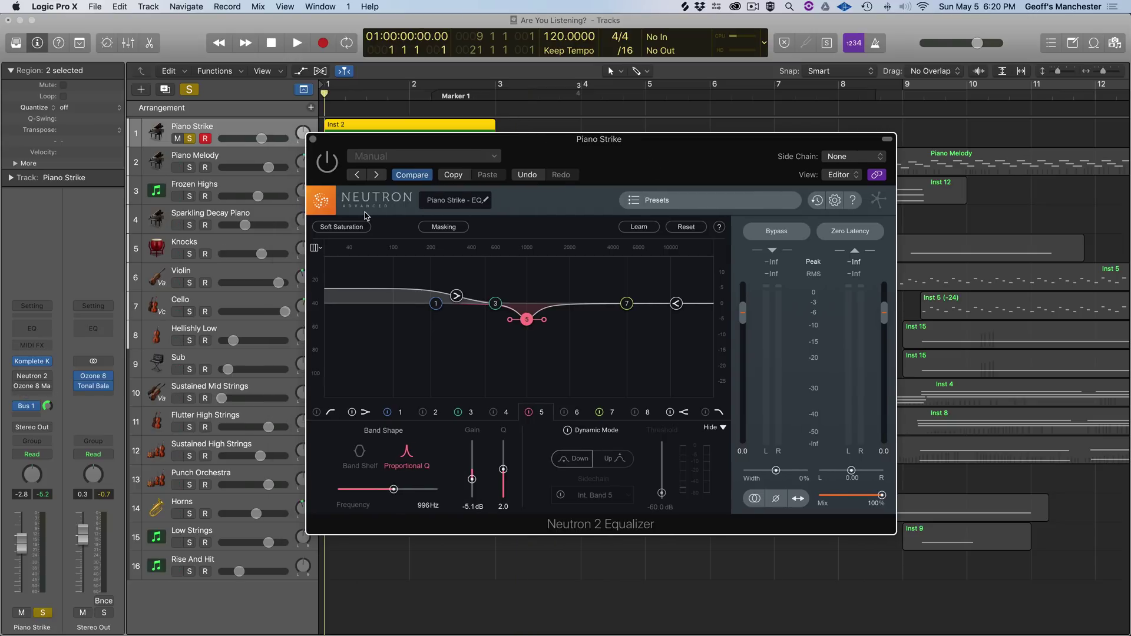
key(space)
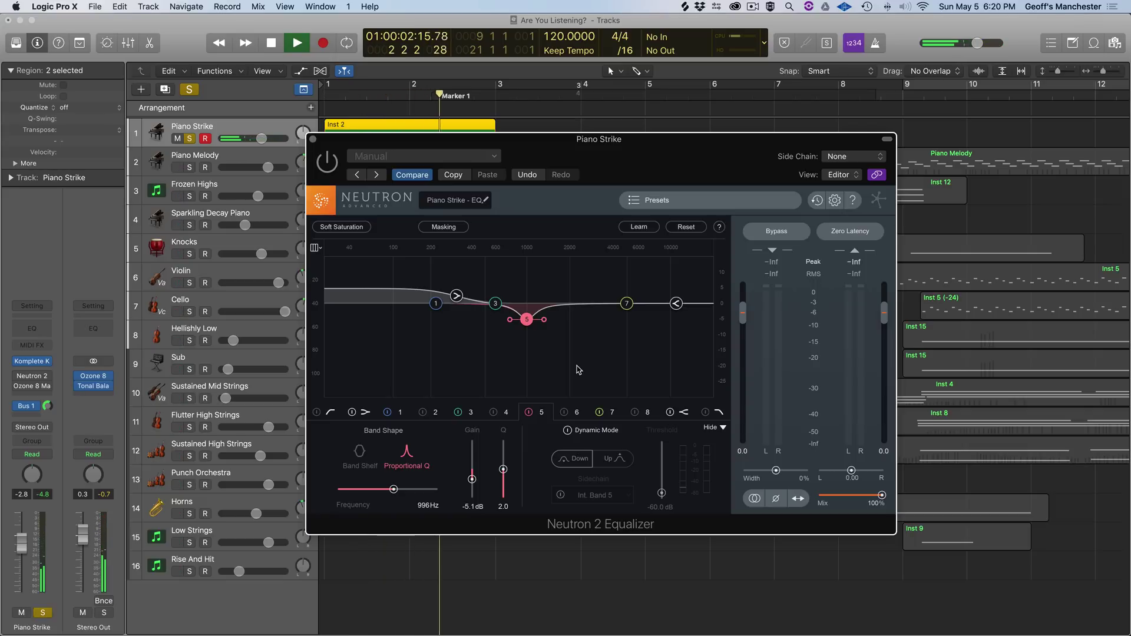
key(space)
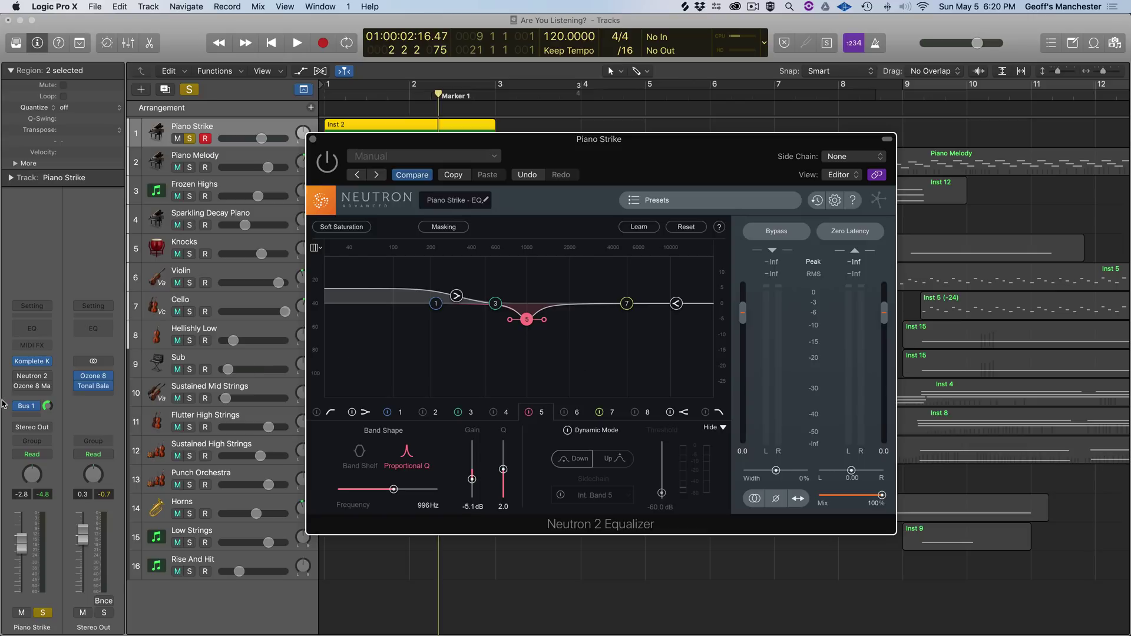
Step: Re-enable the Neutron 2 Equalizer on Piano Strike and play the region from the start
mouse_move(20, 377)
key(Return)
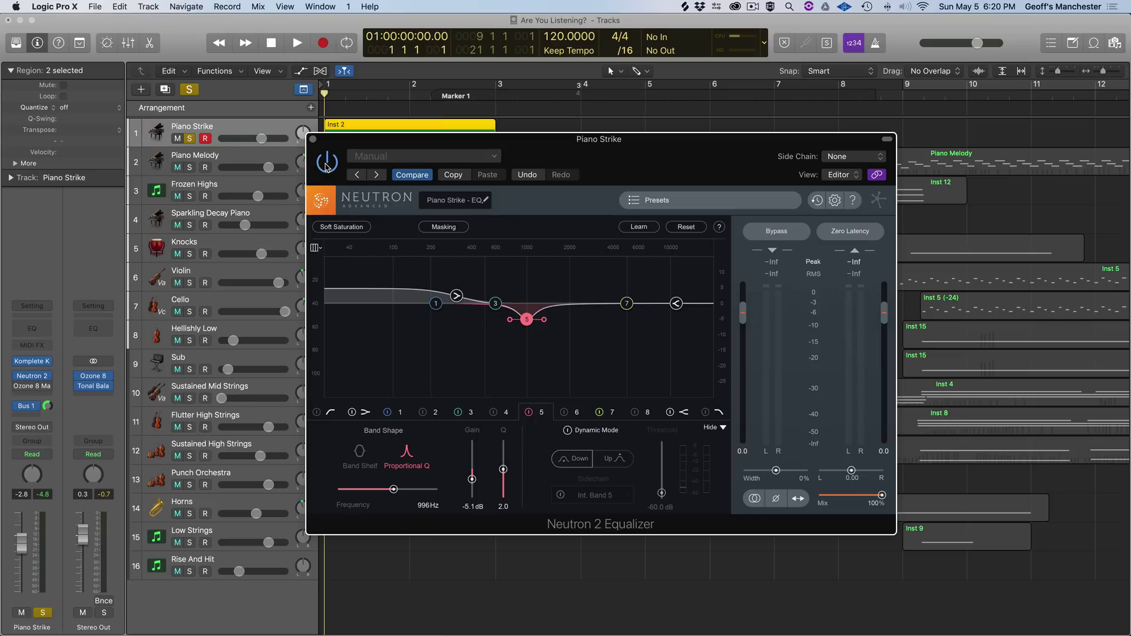
key(space)
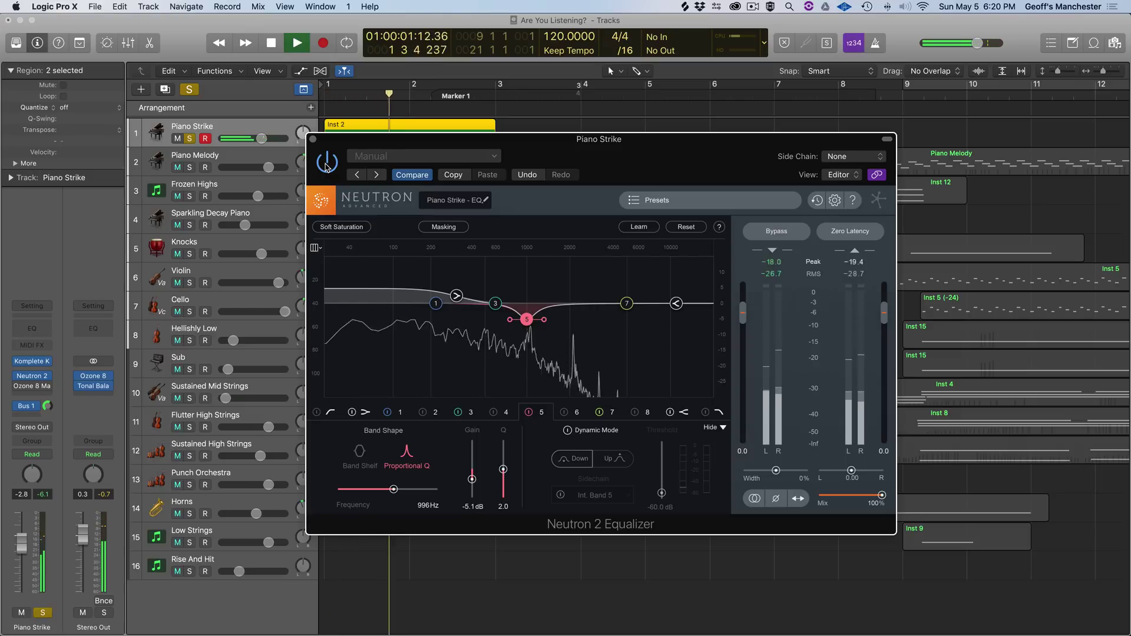
key(space)
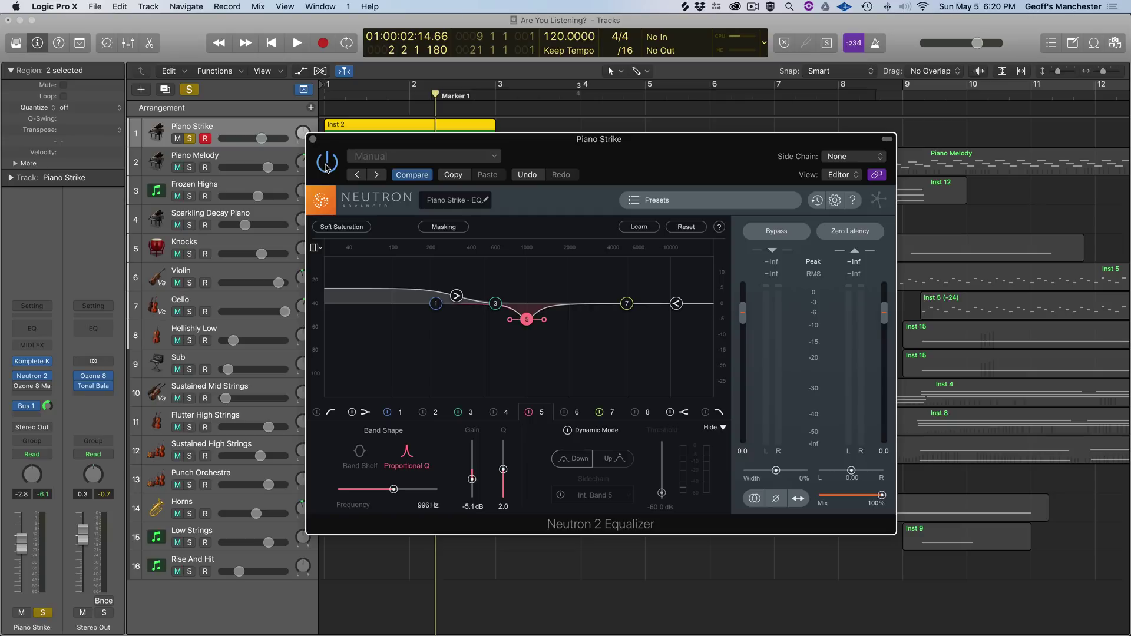
Step: Compare the Piano Strike sound from the start with the equalizer bypassed and enabled
key(Return)
key(space)
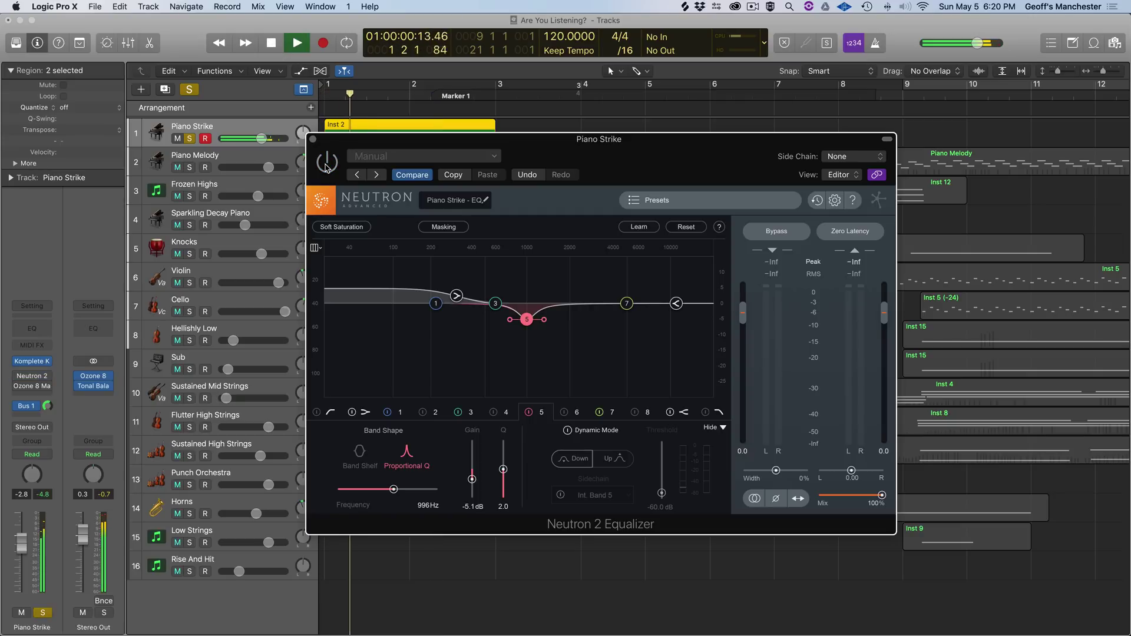
key(space)
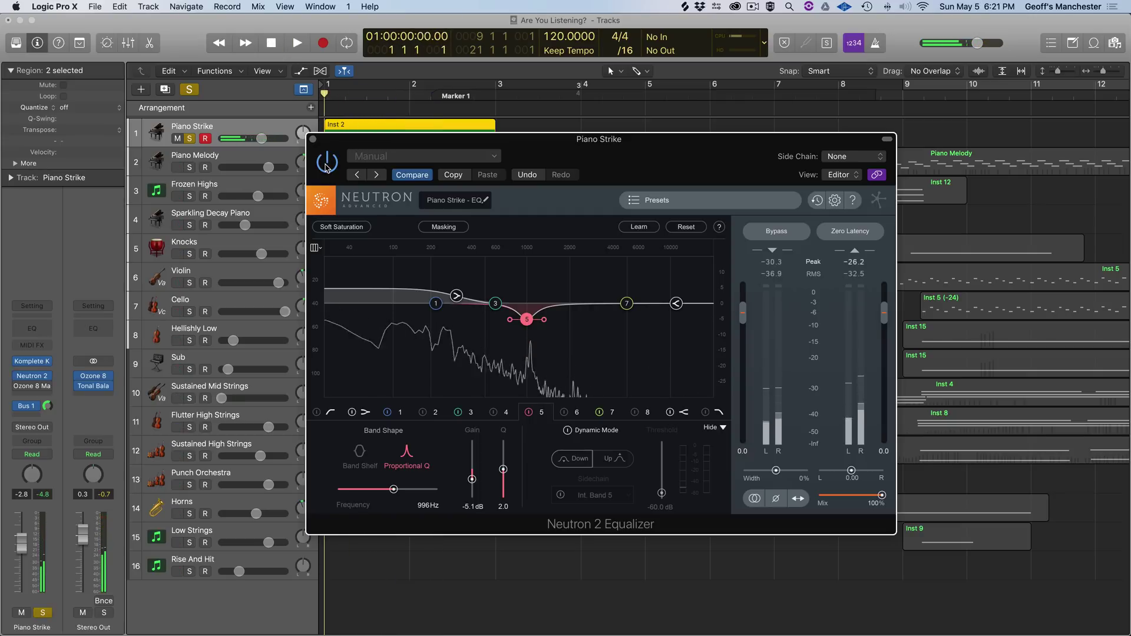
key(space)
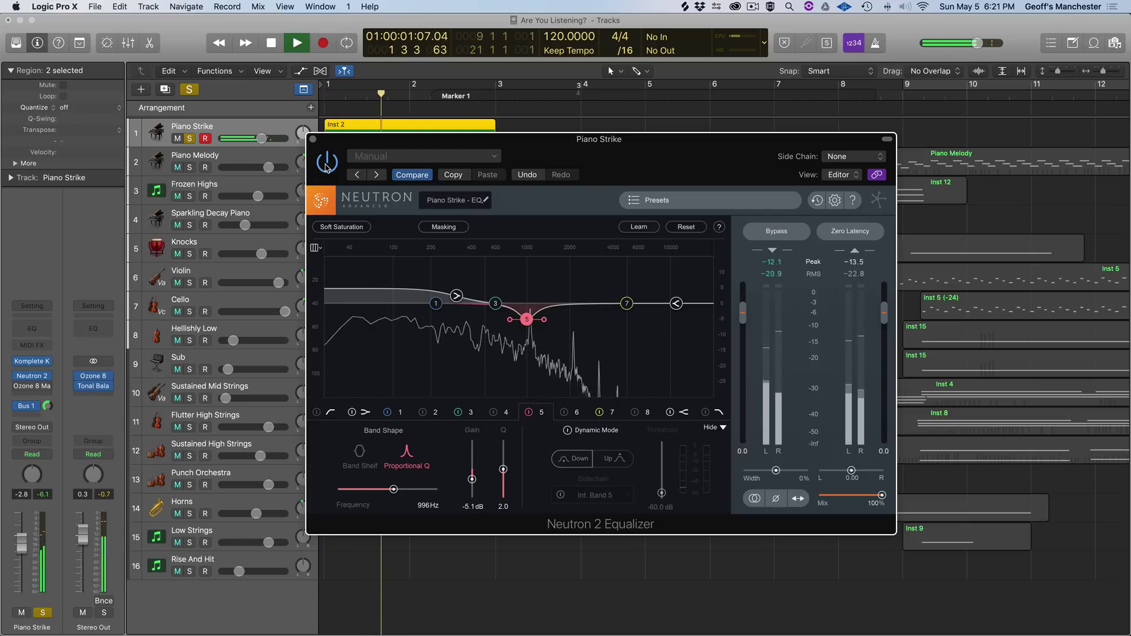
key(space)
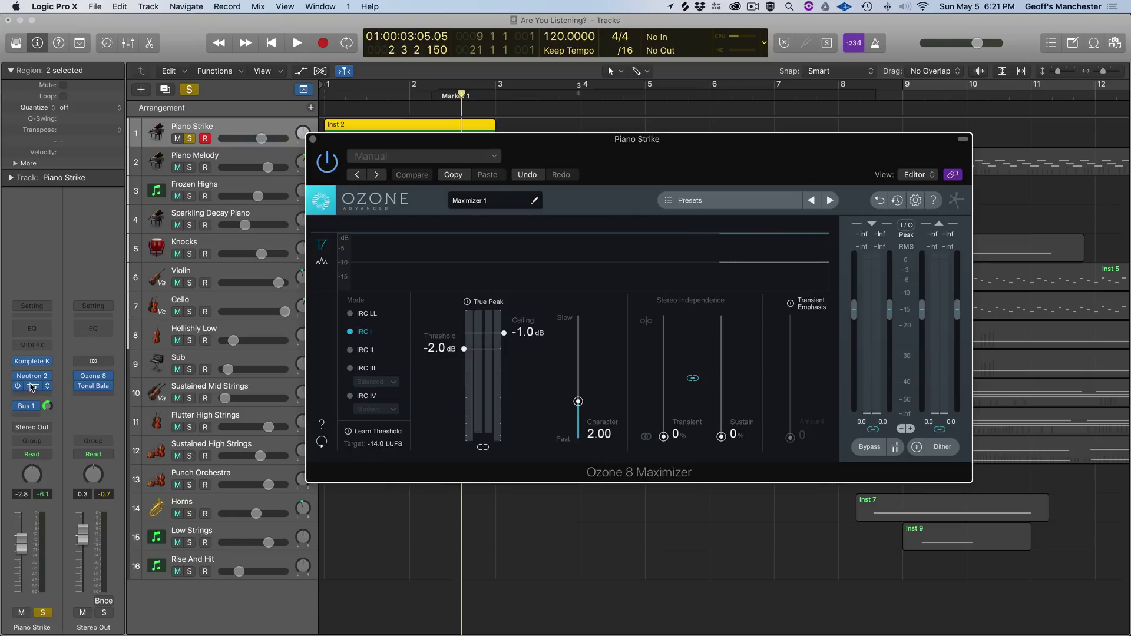
Step: Bypass the Ozone 8 Maximizer on Piano Strike while listening to the track
drag(683, 144, 663, 168)
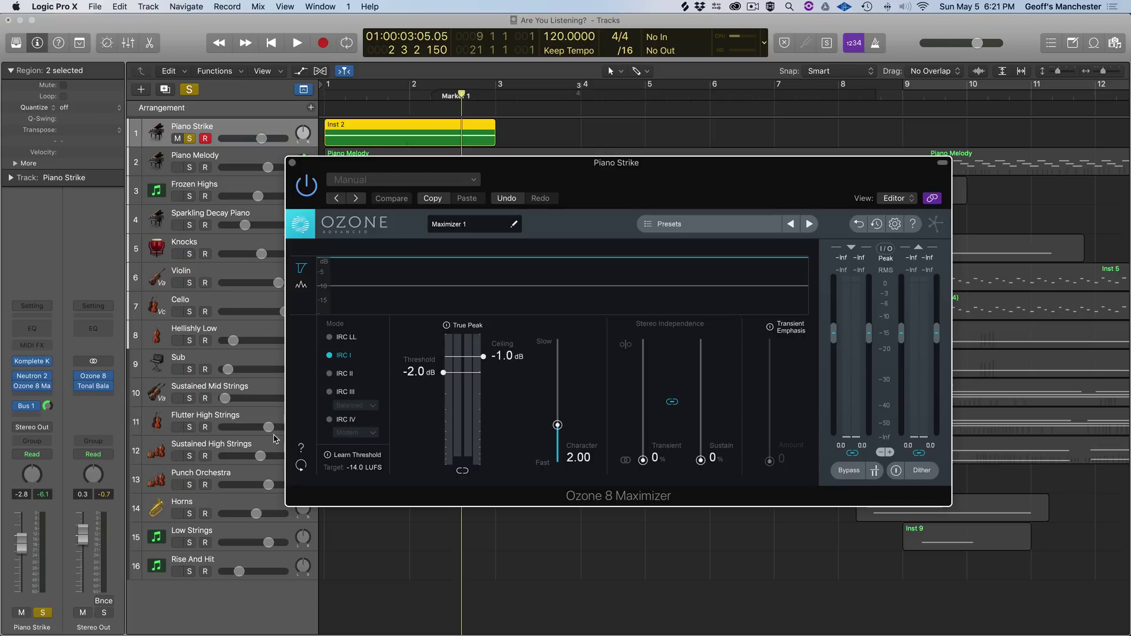
mouse_move(18, 389)
key(space)
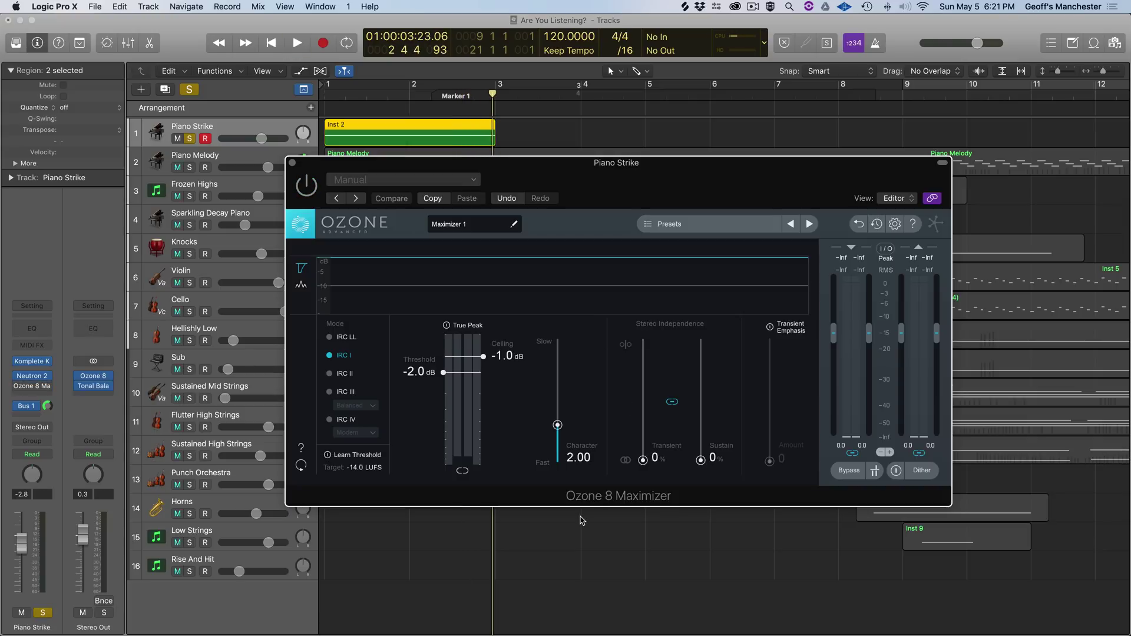
Step: Play Piano Strike from the start with the Ozone 8 Maximizer bypassed, re-enable it, and listen from the start again
key(space)
key(Return)
key(space)
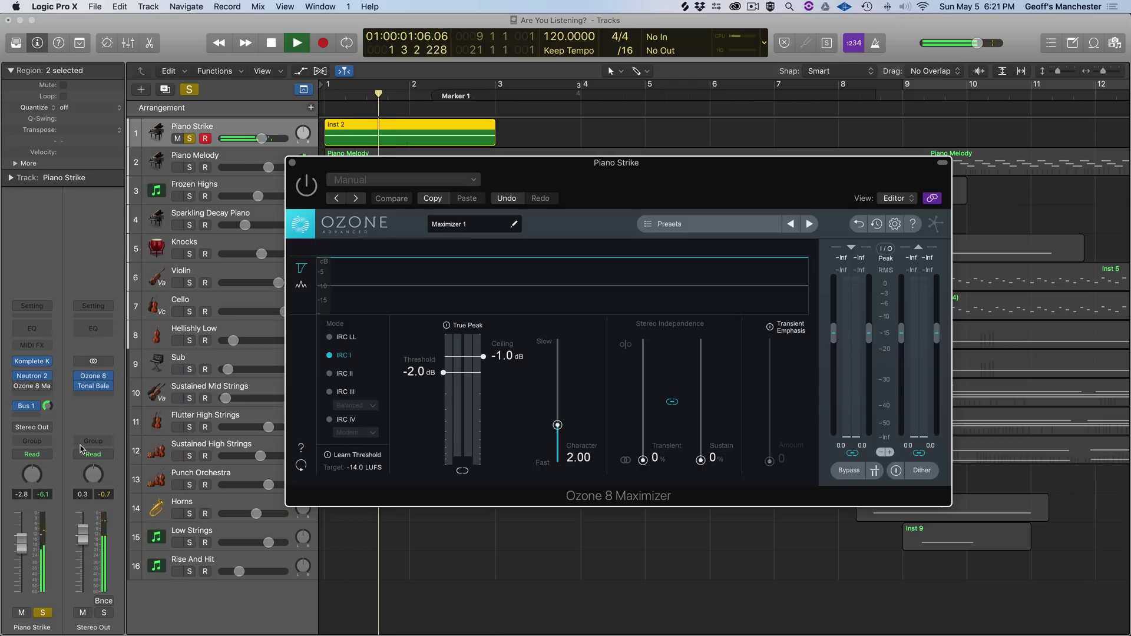
key(space)
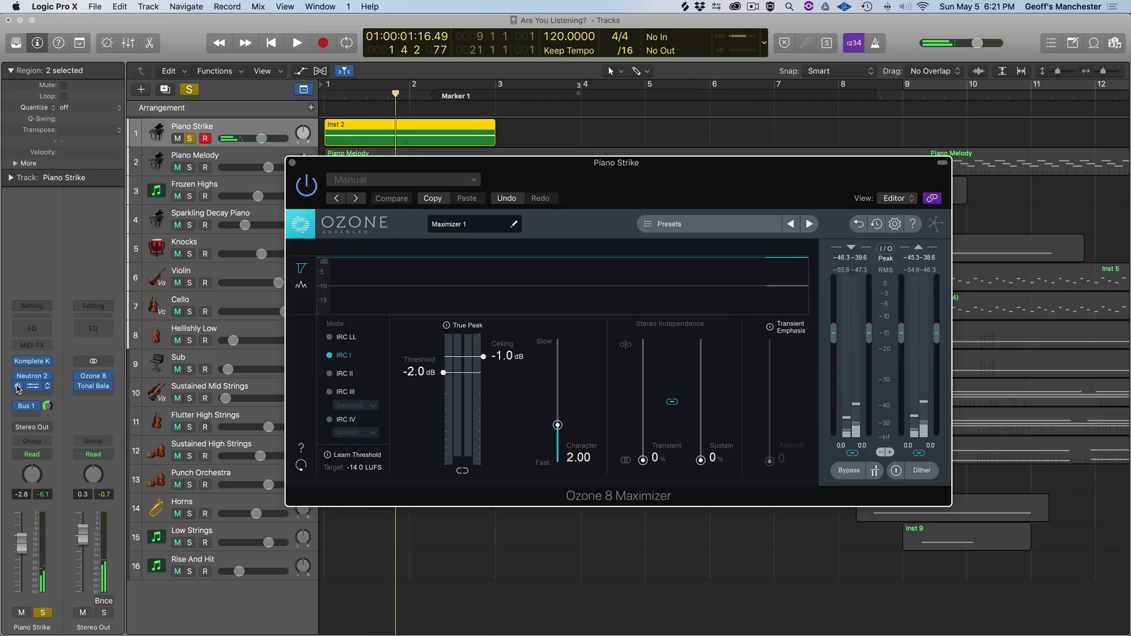
key(space)
key(Return)
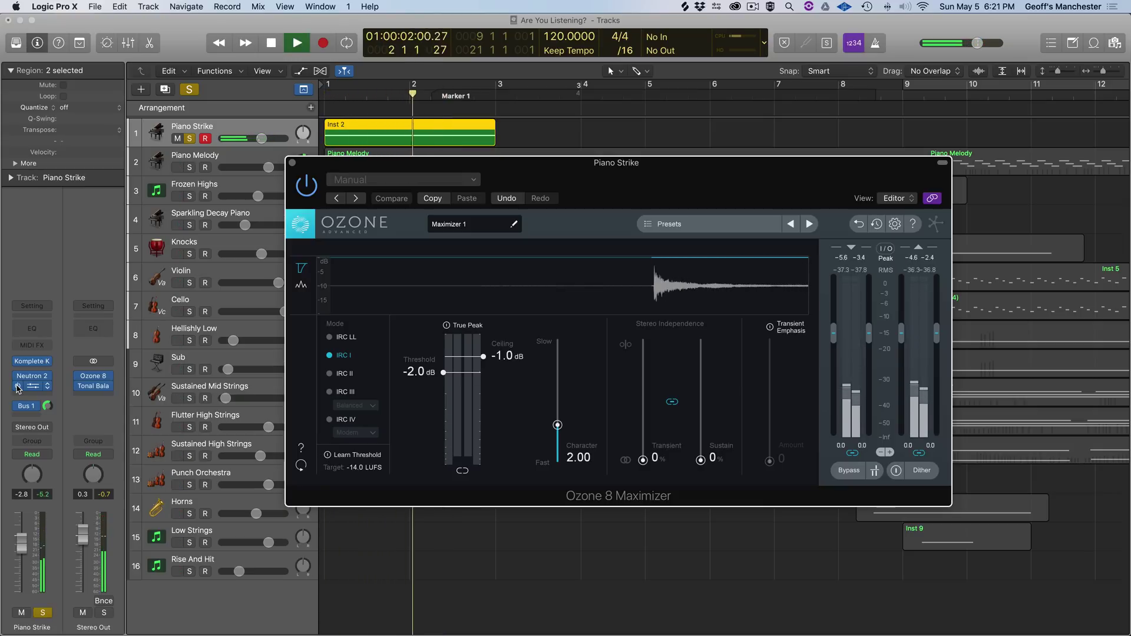
key(space)
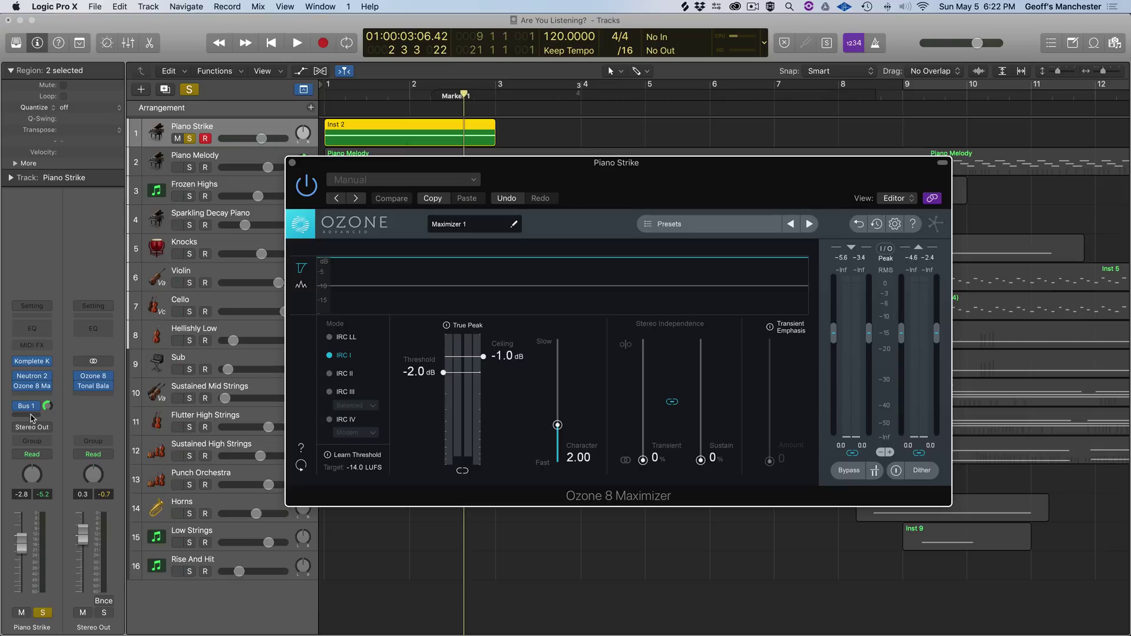
Step: Show the Bus 1 aux channel of Piano Strike and open its Space Designer reverb, moving the plug-in window clear of the track headers
click(29, 411)
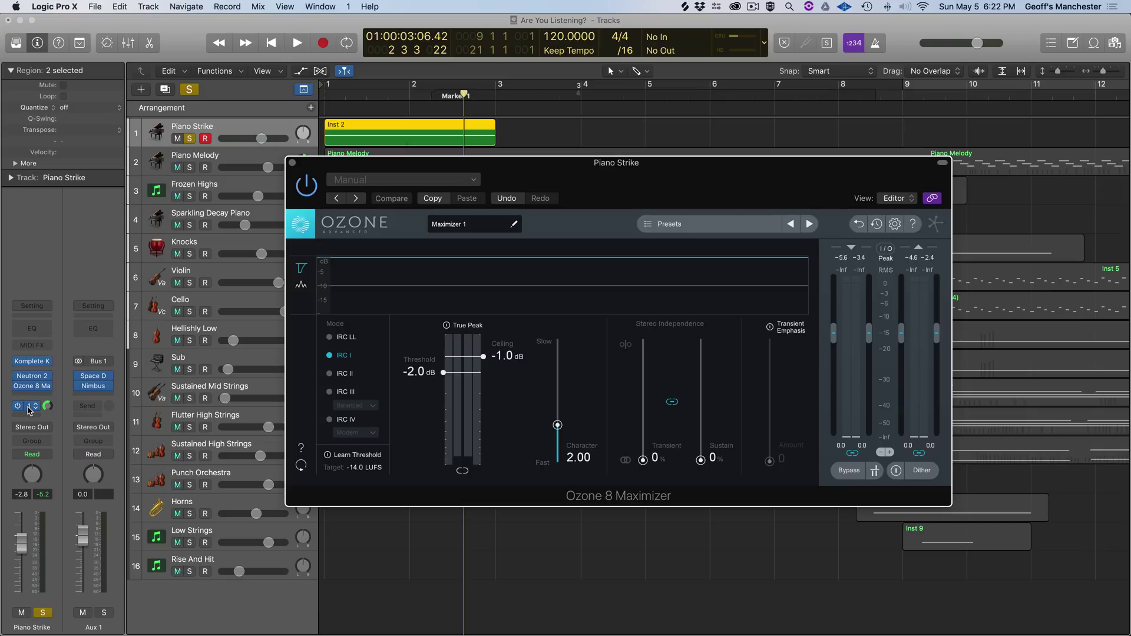
click(93, 377)
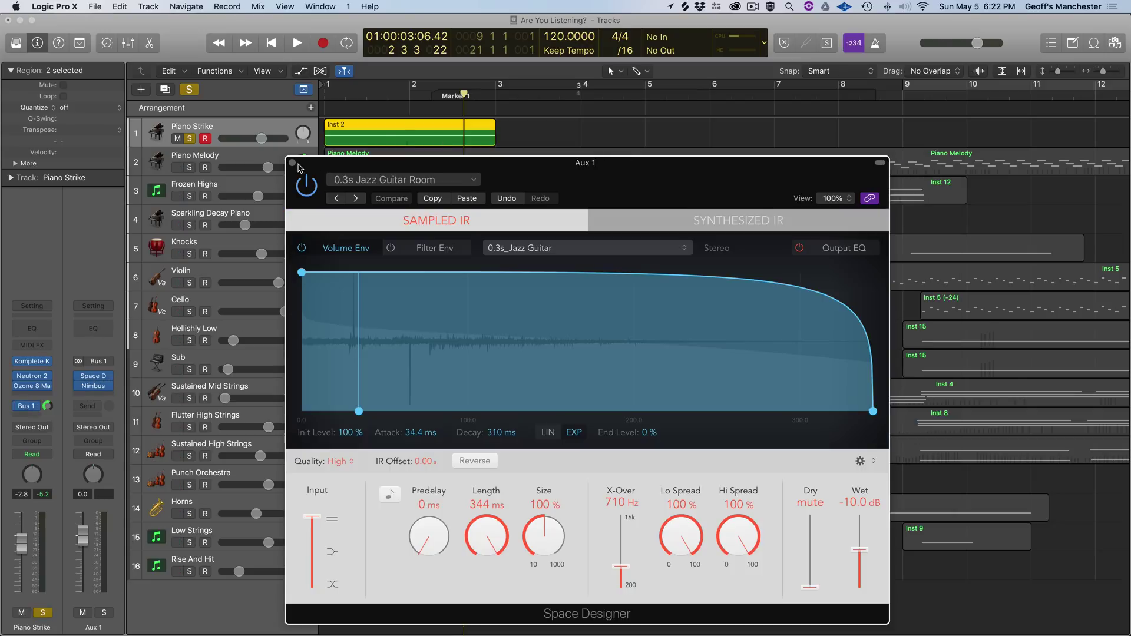
drag(630, 165, 759, 103)
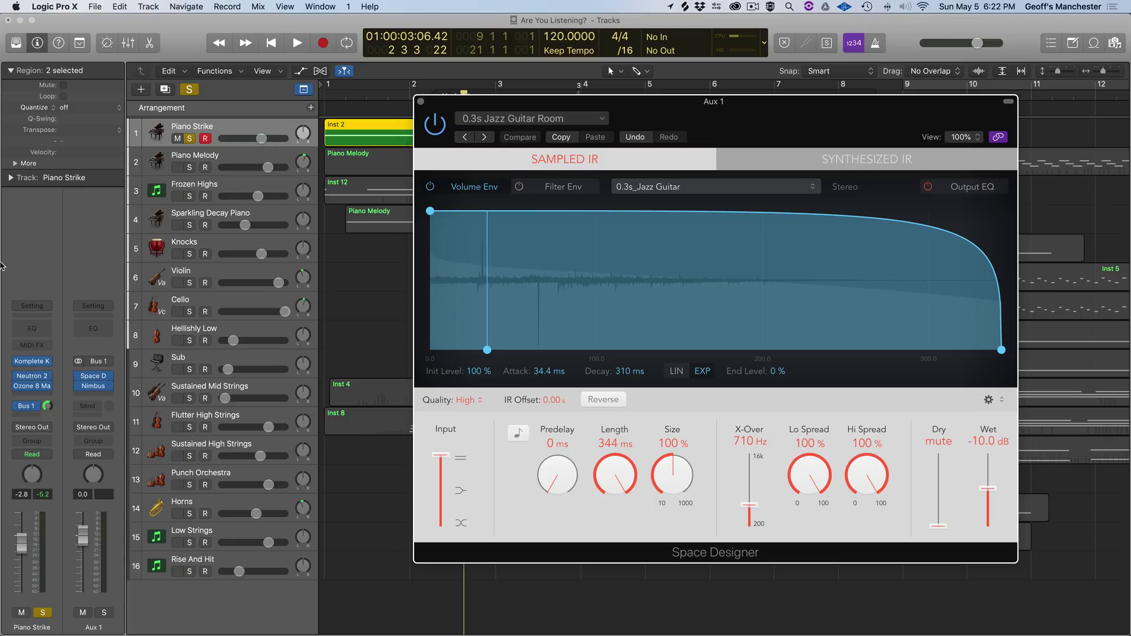
Step: Bypass Nimbus on Aux 1 and listen to Piano Strike from the start with only the Space Designer reverb
mouse_move(79, 387)
key(Return)
key(space)
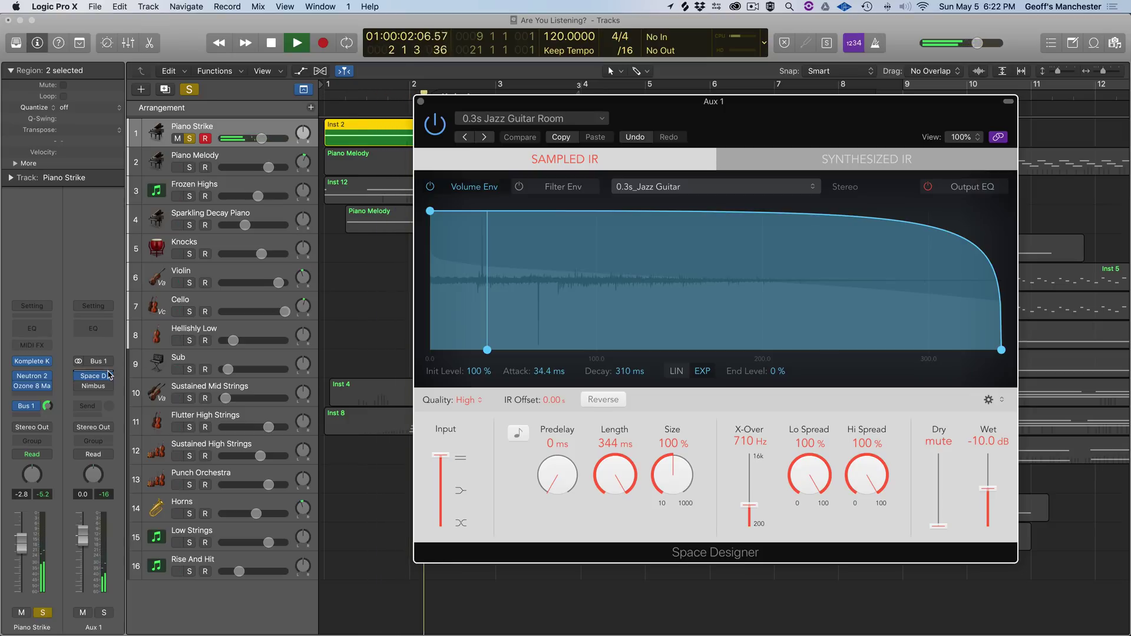
key(space)
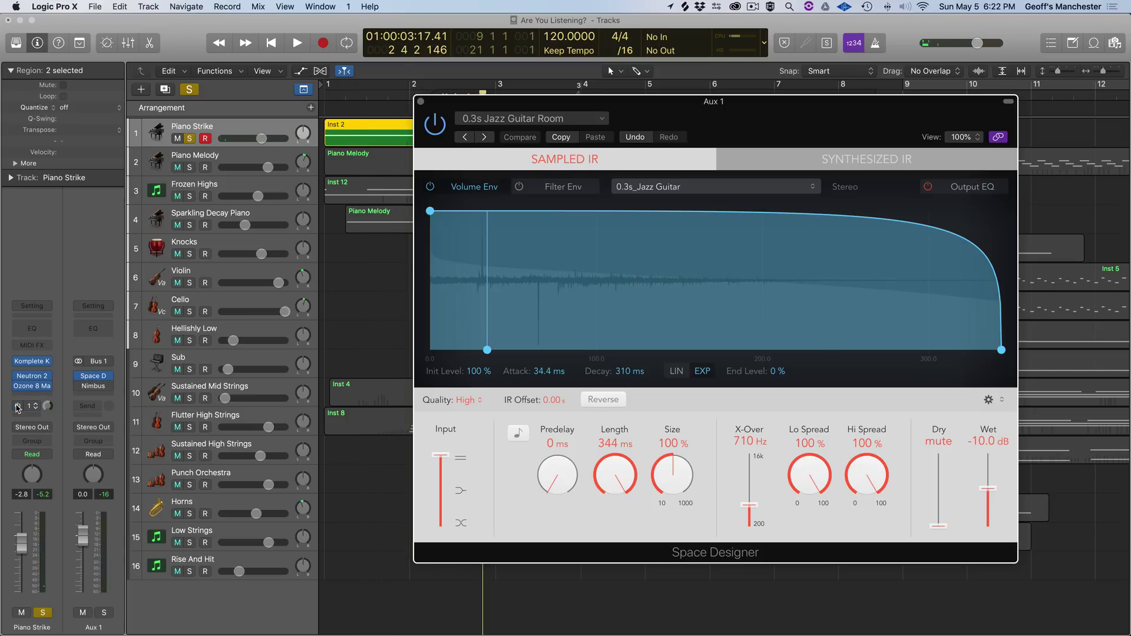
Step: Compare Piano Strike from the start with the Bus 1 send bypassed and enabled, keeping only Space Designer active on the aux
key(Return)
key(space)
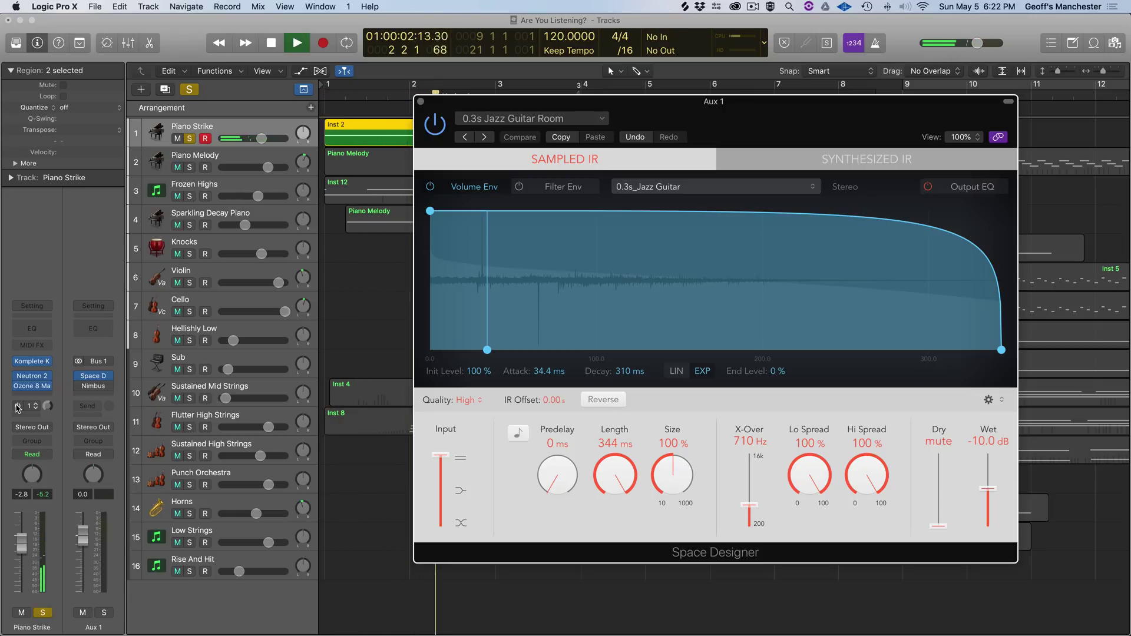
key(space)
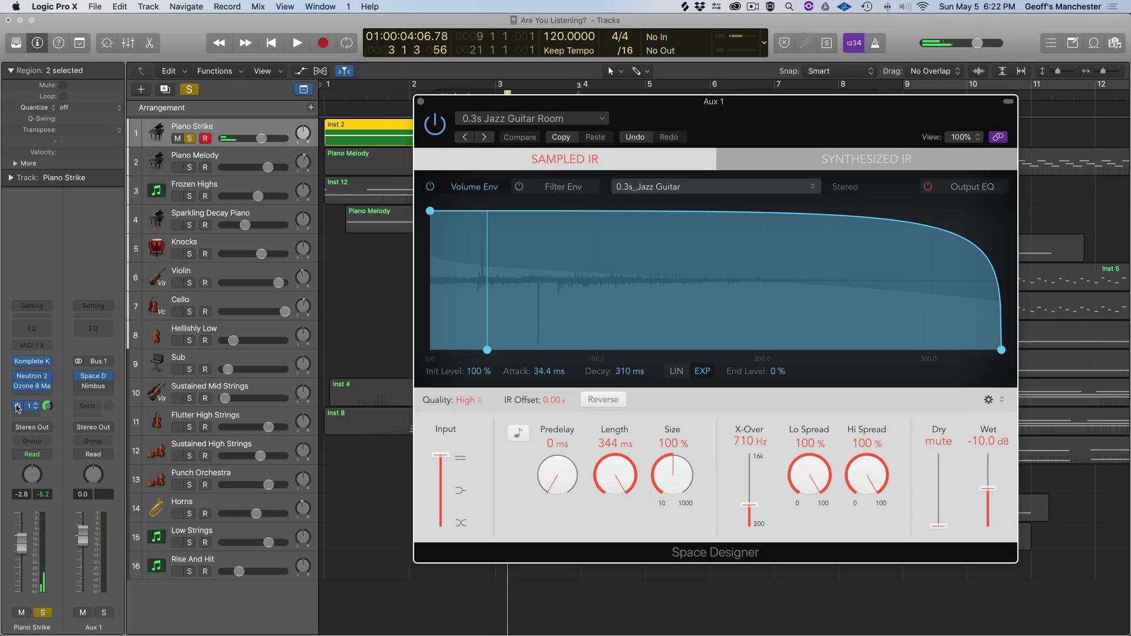
key(Return)
key(space)
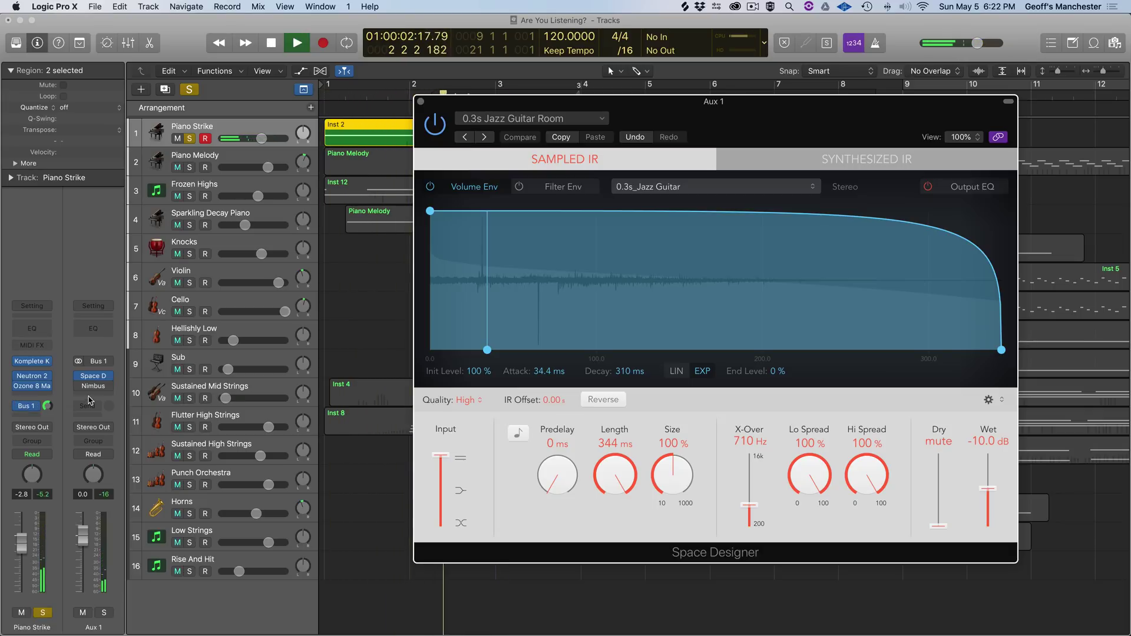
key(space)
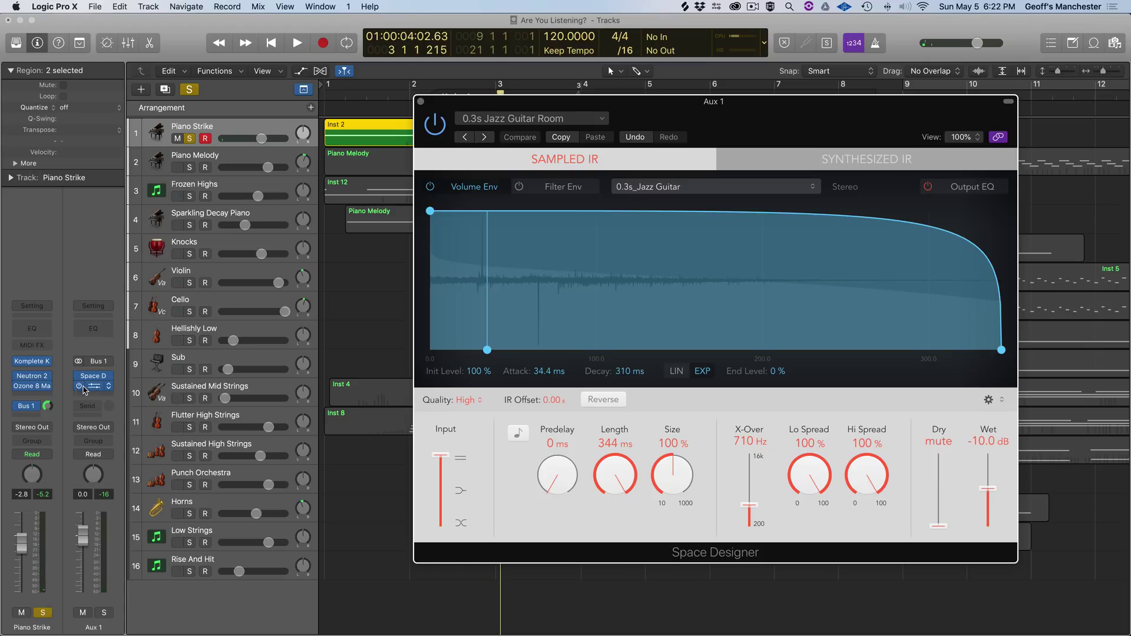
Step: Re-enable Nimbus on Aux 1 and open its window with the plug-in header hidden, placed below the Piano Strike track
click(93, 388)
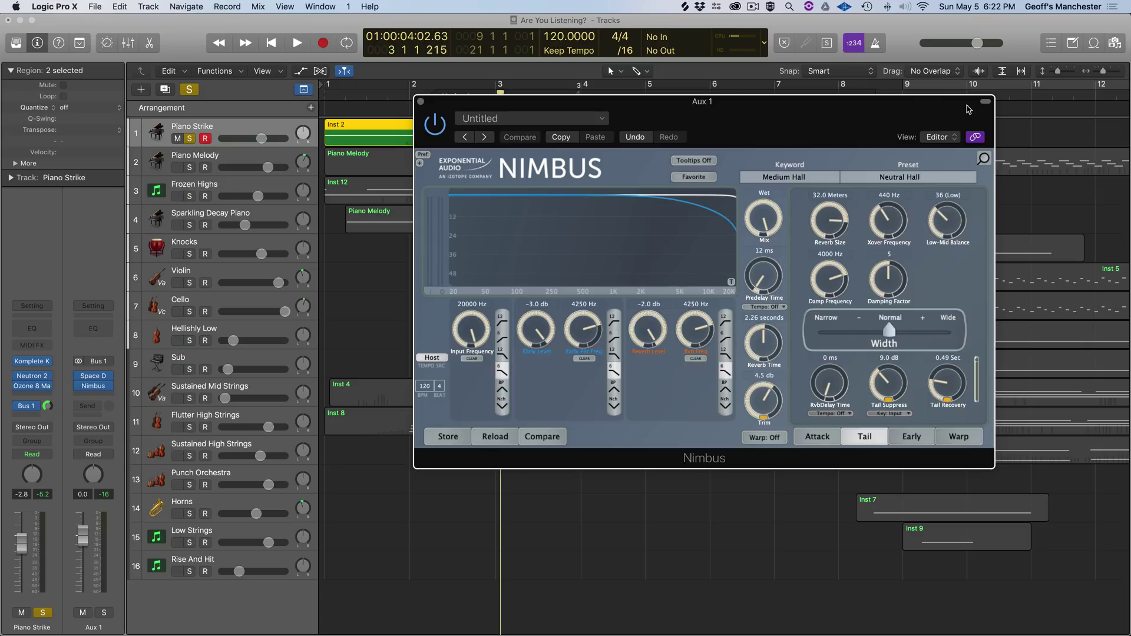
click(986, 103)
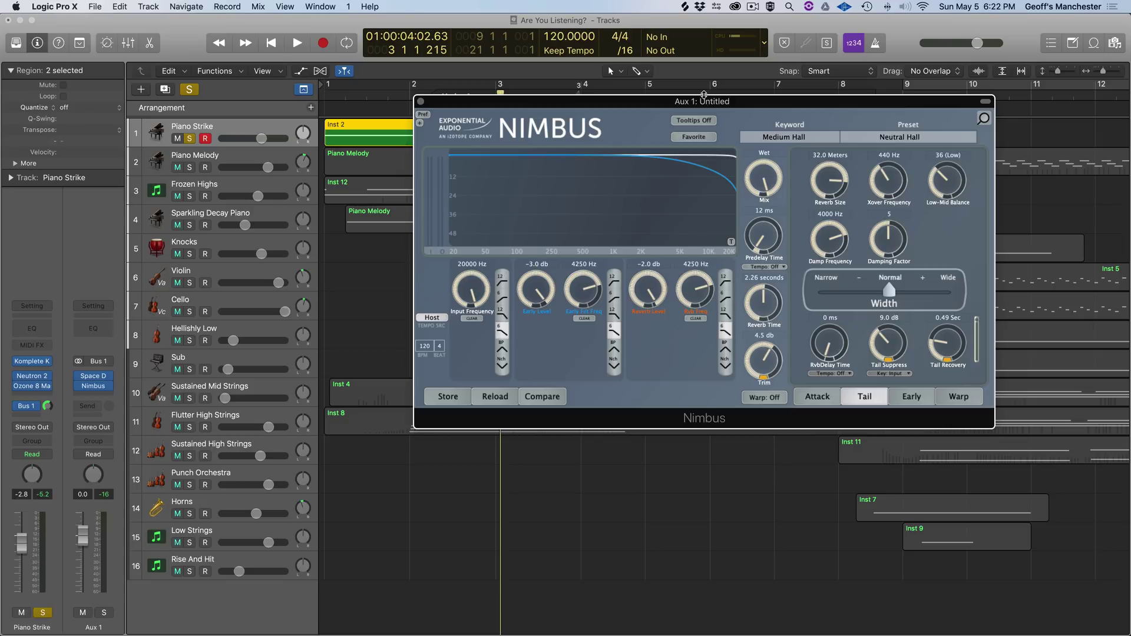
drag(703, 103, 695, 159)
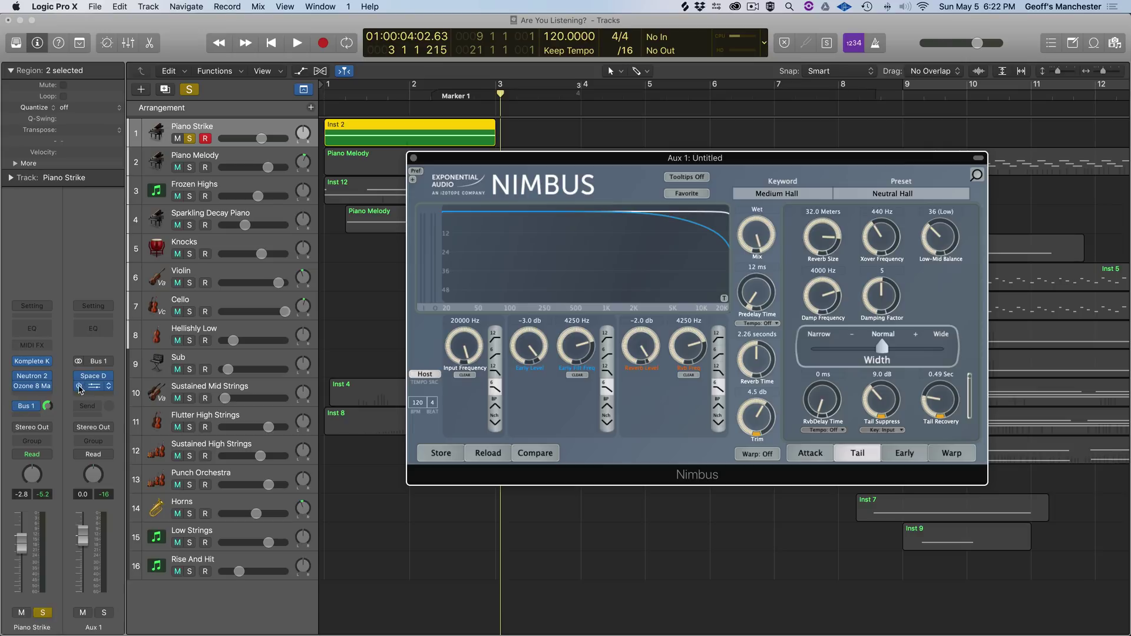
Step: Compare Piano Strike with the Bus 1 send bypassed and enabled while both Space Designer and Nimbus are active, then return to the start
click(17, 408)
key(Return)
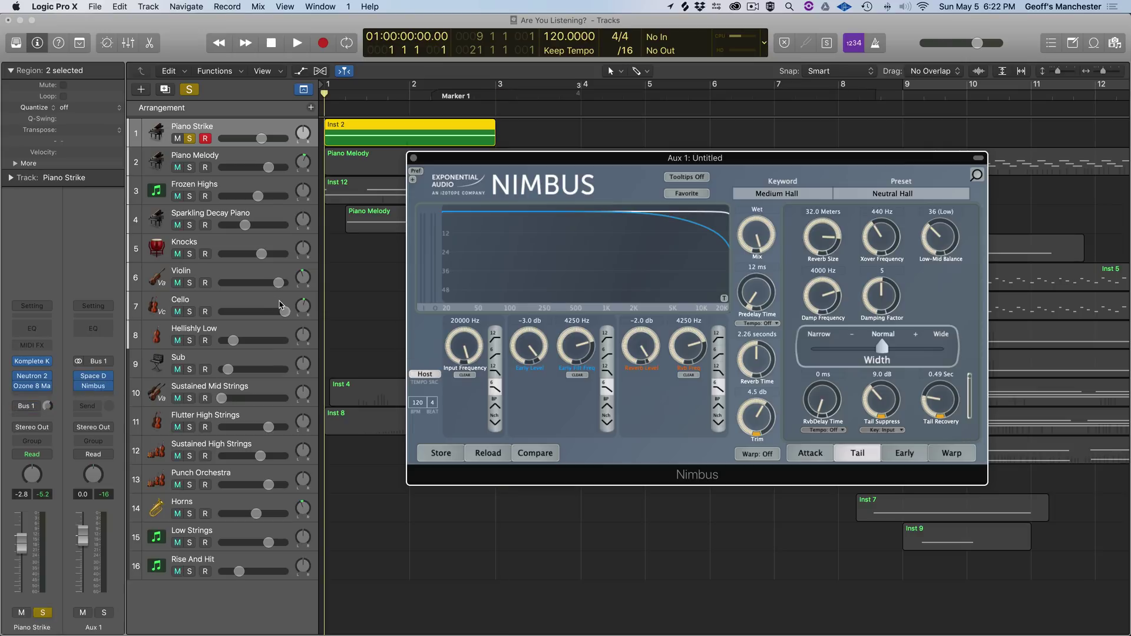
key(space)
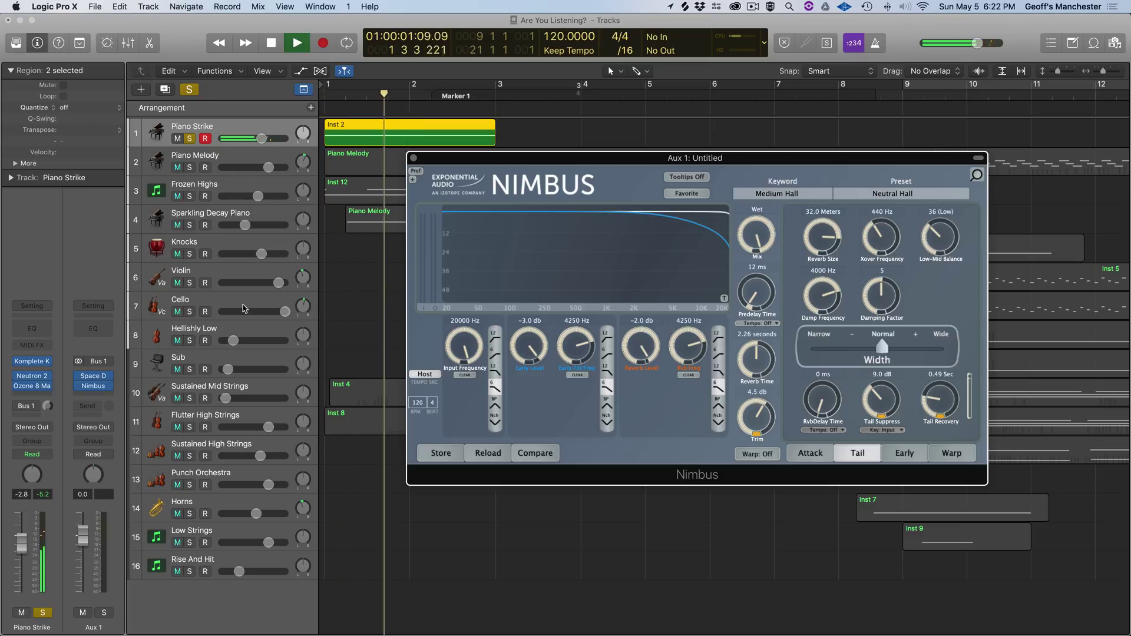
click(17, 406)
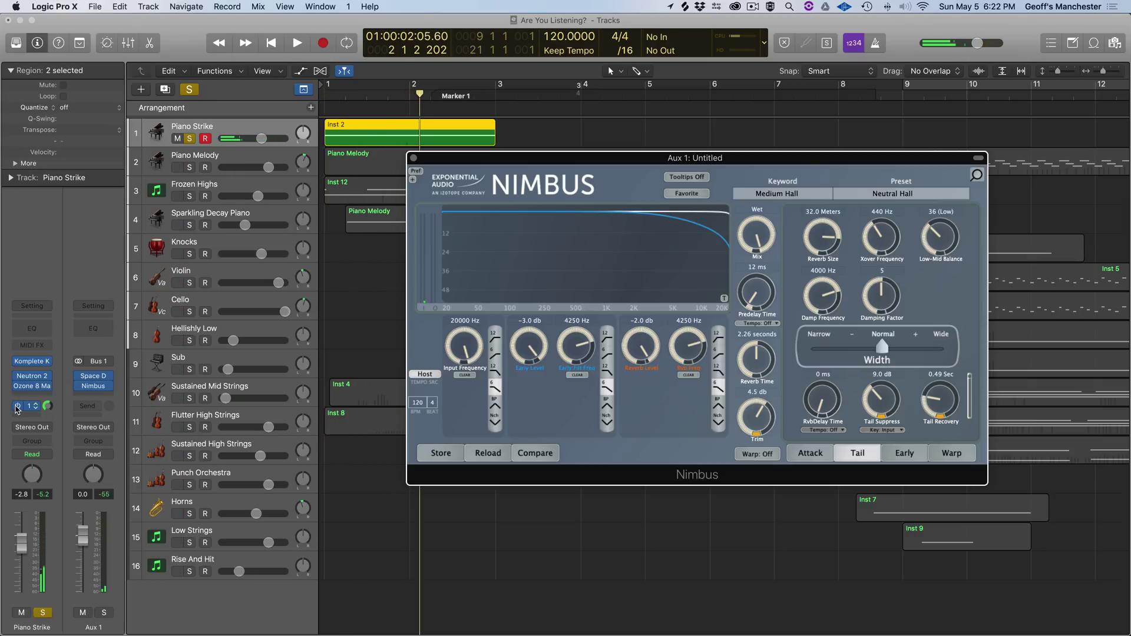
key(space)
key(space)
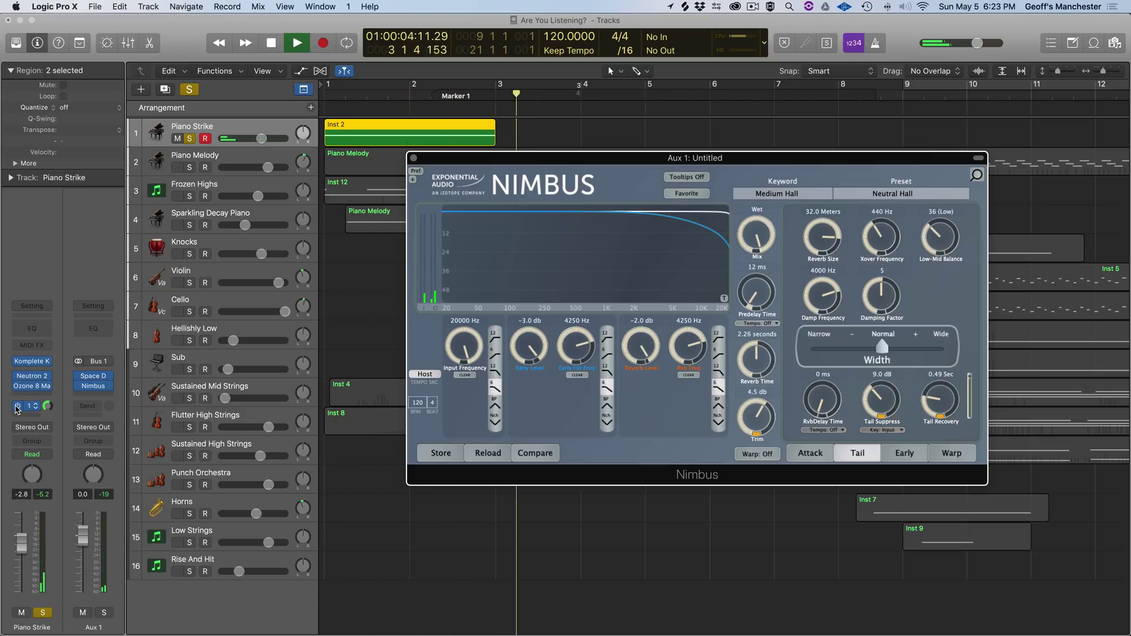
key(space)
key(Return)
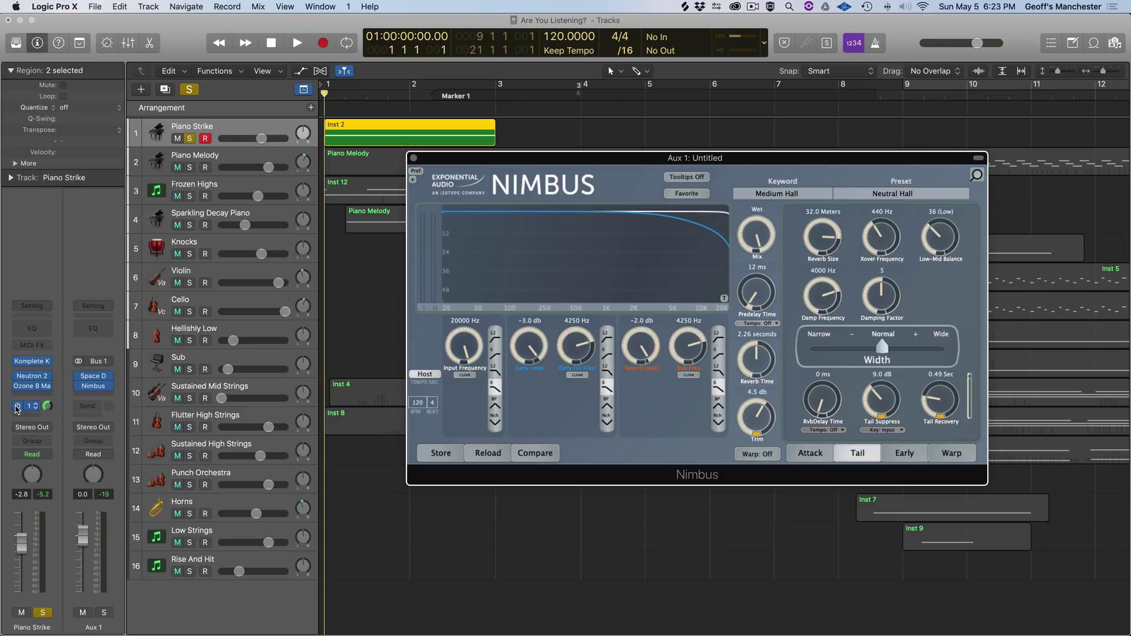
Step: Close Nimbus and switch the solo from the Piano Strike track to the Piano Melody track
click(413, 158)
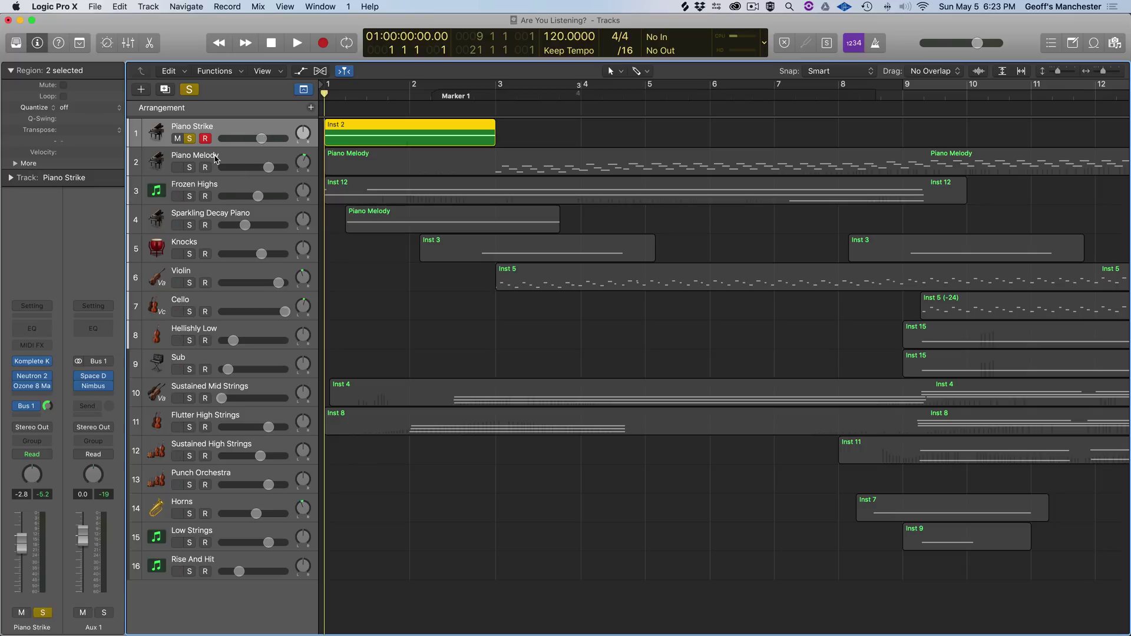
click(188, 140)
click(201, 159)
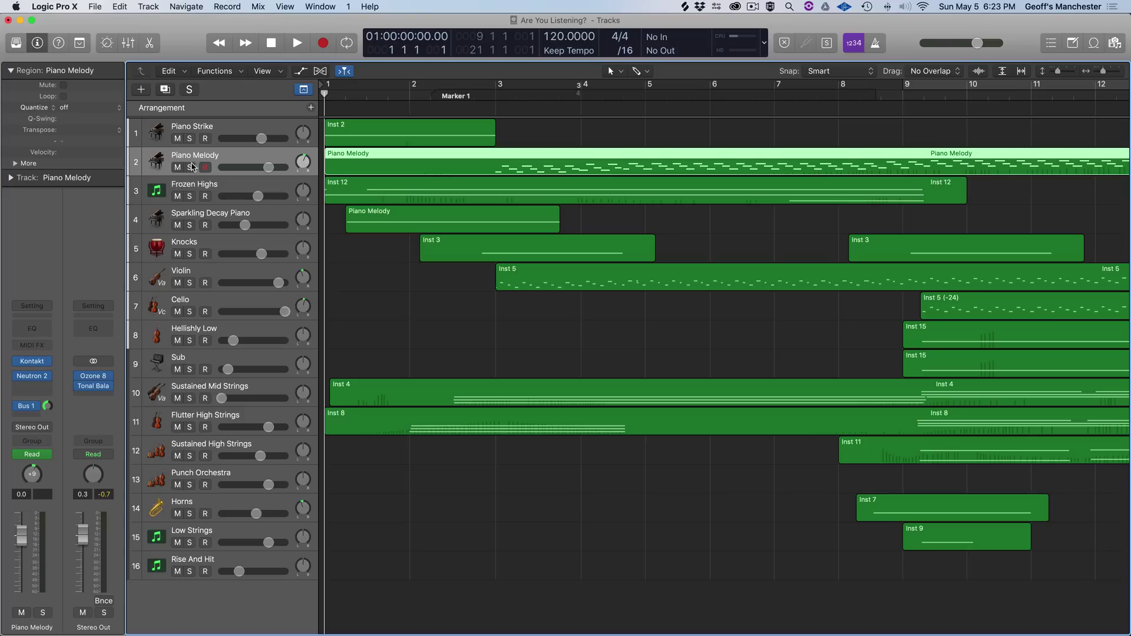
click(190, 168)
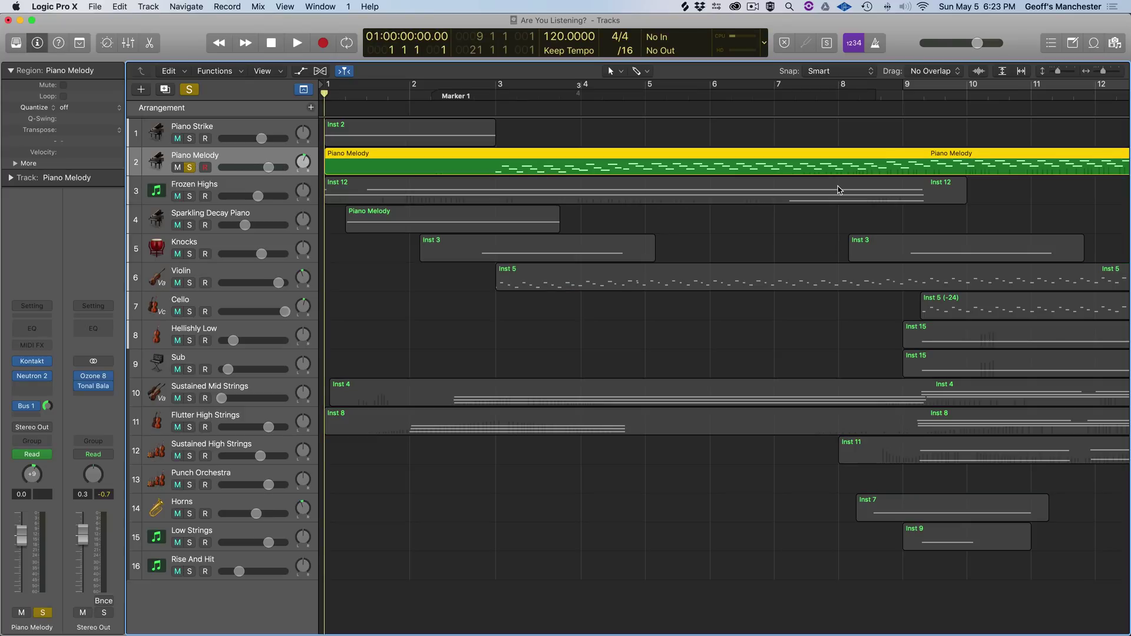
Step: Examine the full length of the Piano Melody region against the rest of the arrangement, placing the playhead at bar 10
key(cmd+Left)
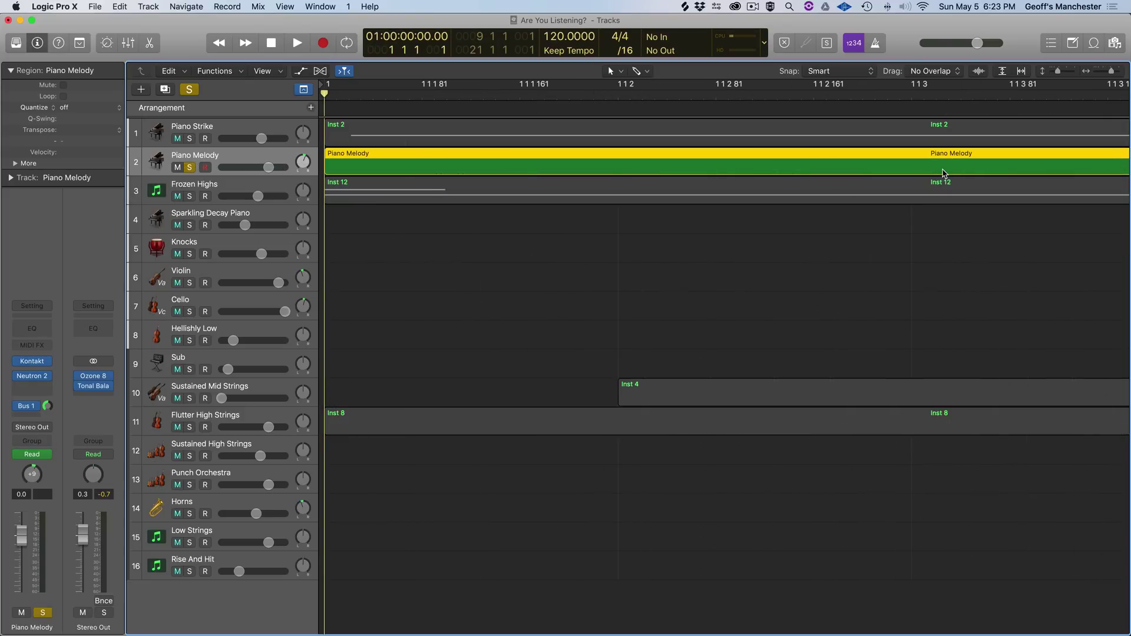
click(684, 104)
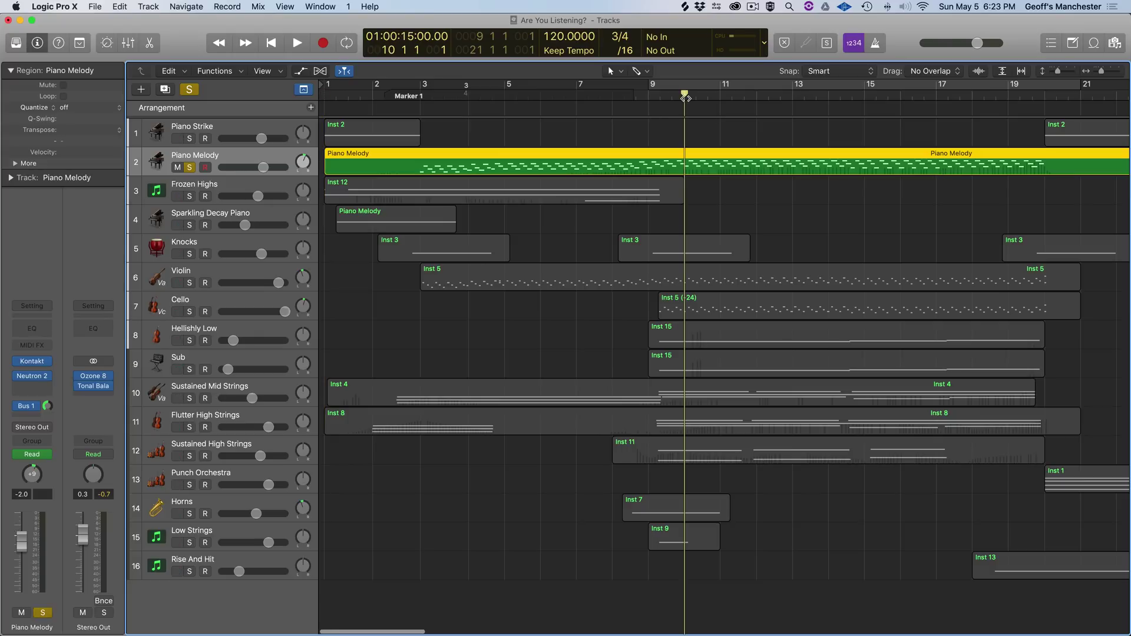
key(cmd+Right)
key(cmd+Right)
key(cmd+Right)
key(cmd+Right)
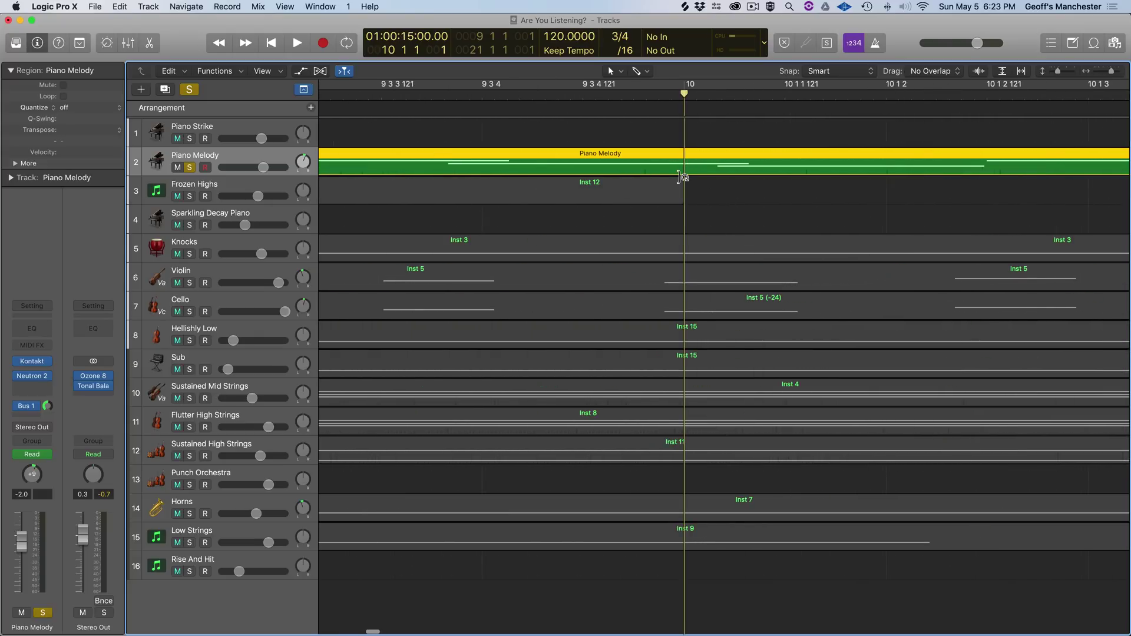
key(cmd+Left)
key(cmd+Left)
key(cmd+Left)
key(cmd+Left)
click(681, 182)
click(654, 171)
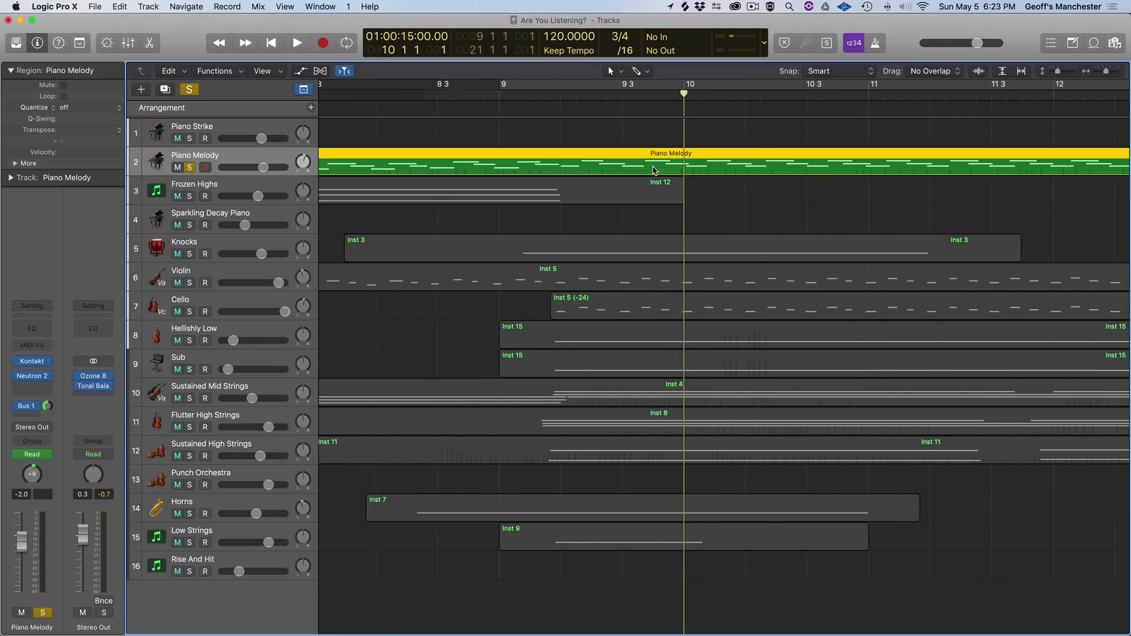
key(super+Left)
key(super+Left)
key(super+Left)
key(super+Left)
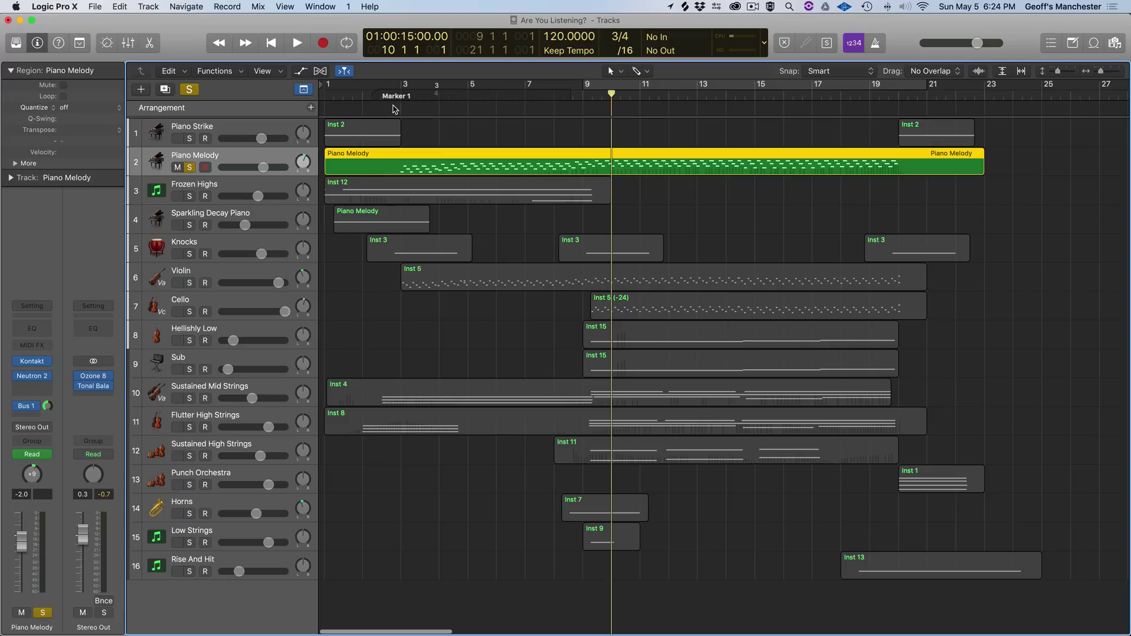
Step: Place the playhead near Marker 1 and inspect the NOIRE Felt piano in Piano Melody's Kontakt instrument, closing it again
click(391, 96)
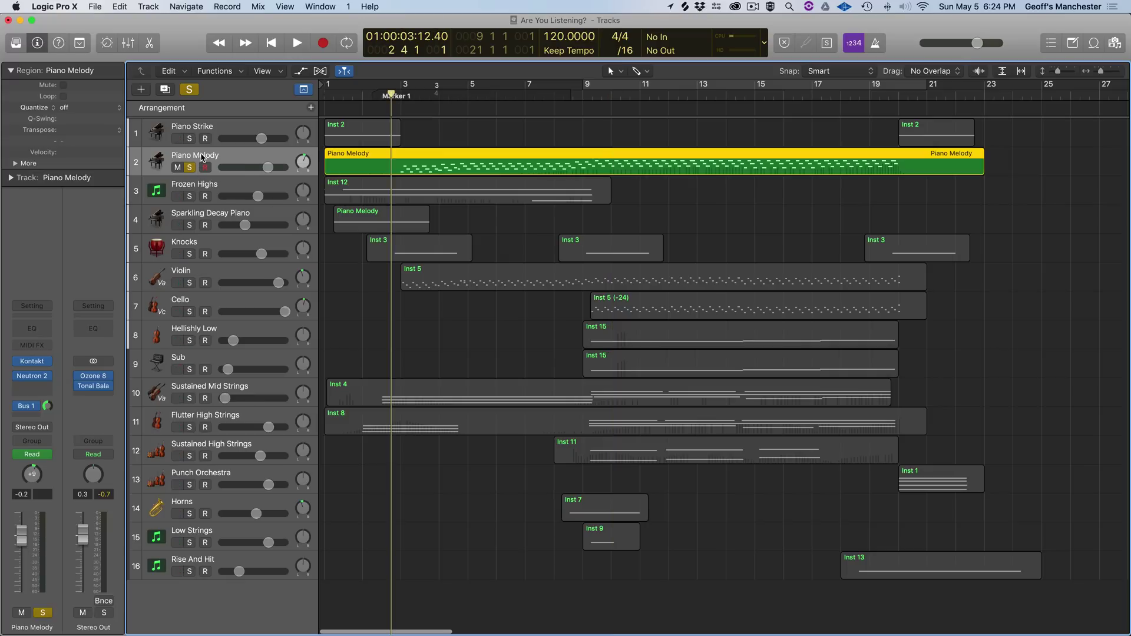
click(33, 366)
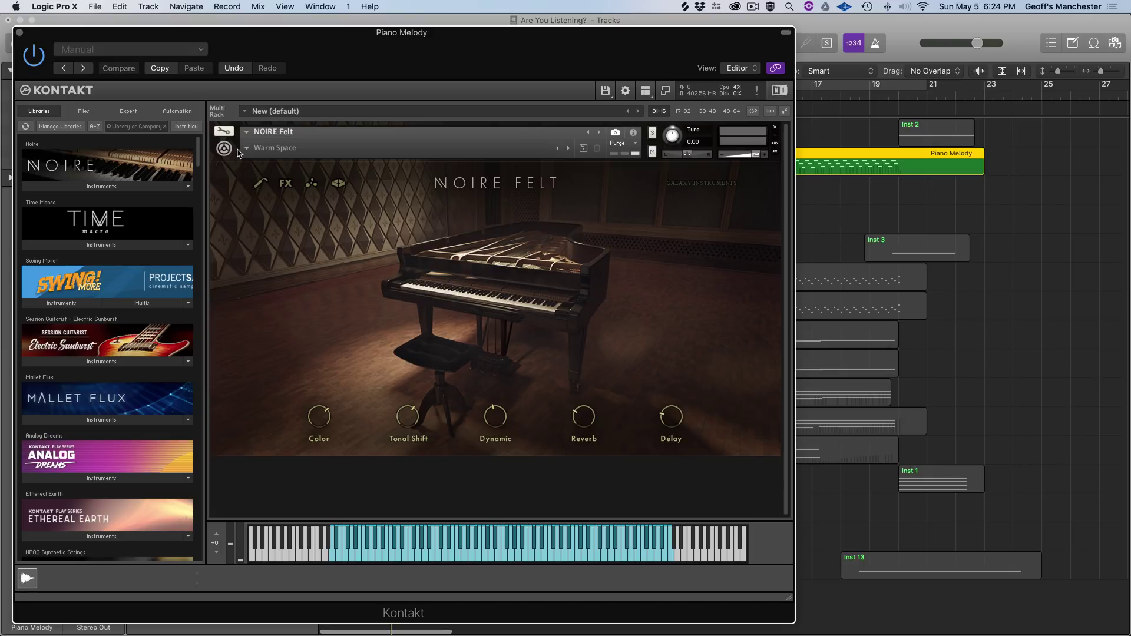
click(20, 33)
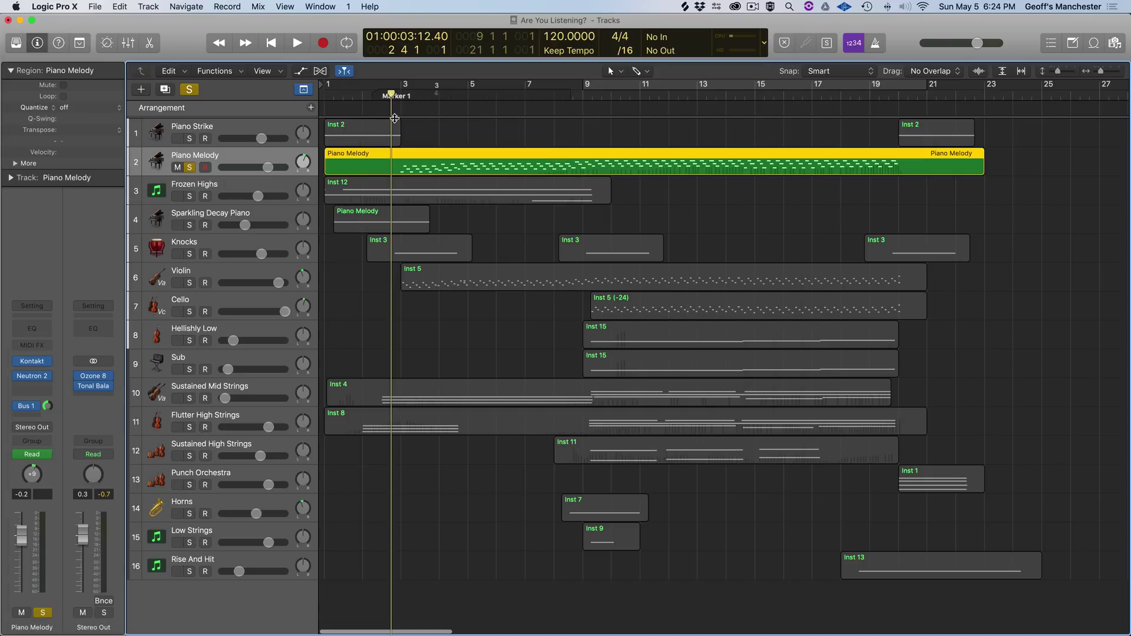
Step: Play the soloed Piano Melody track from near Marker 1 with track automation displayed, and stop in bar 20
key(space)
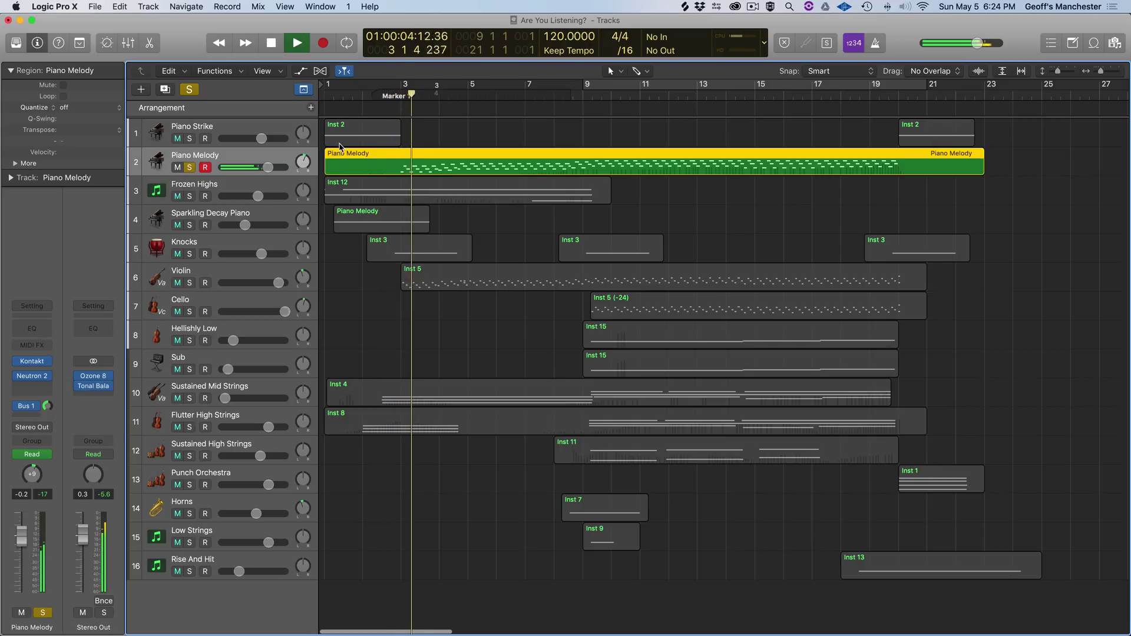
key(a)
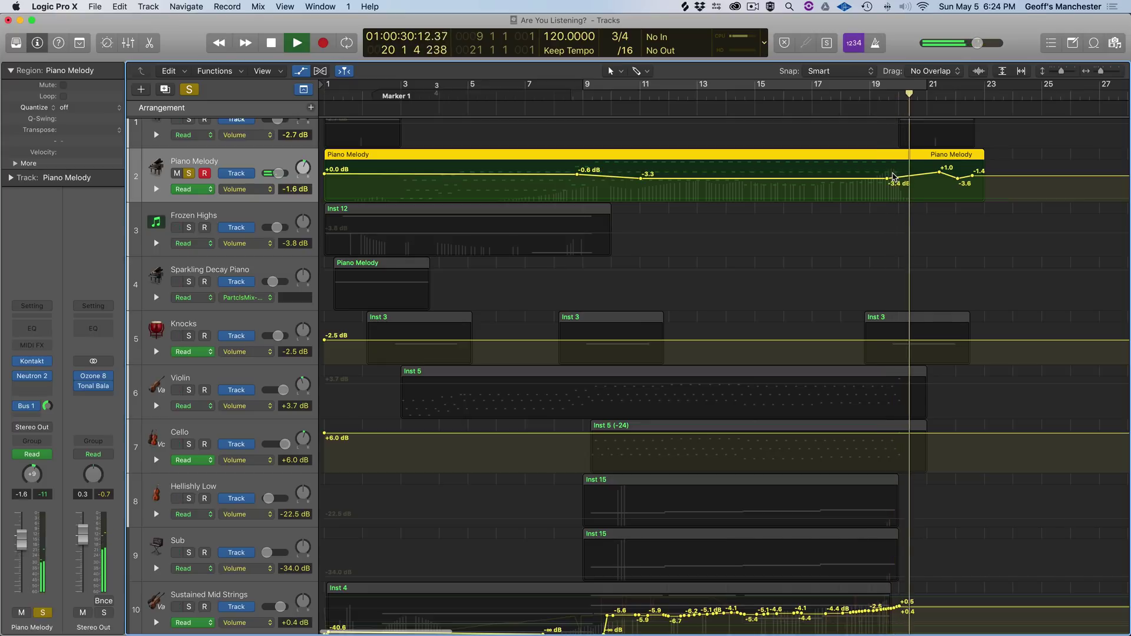
key(space)
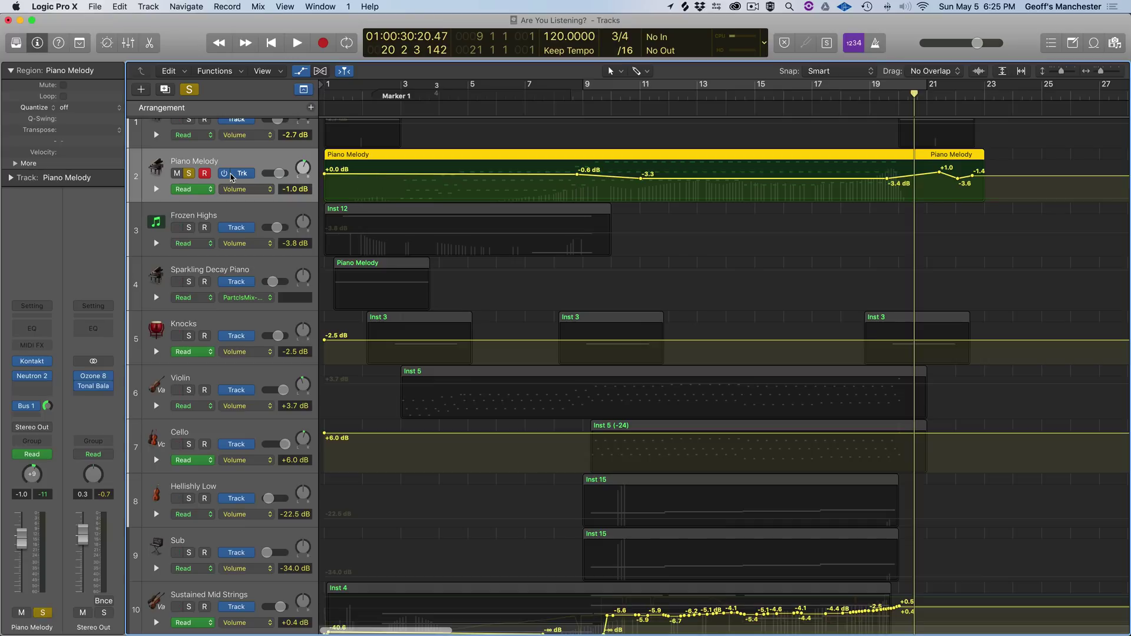
Step: Unsolo Piano Melody and play the whole arrangement from bar 1, hiding and redisplaying track automation on the way, and stop in bar 12
click(189, 173)
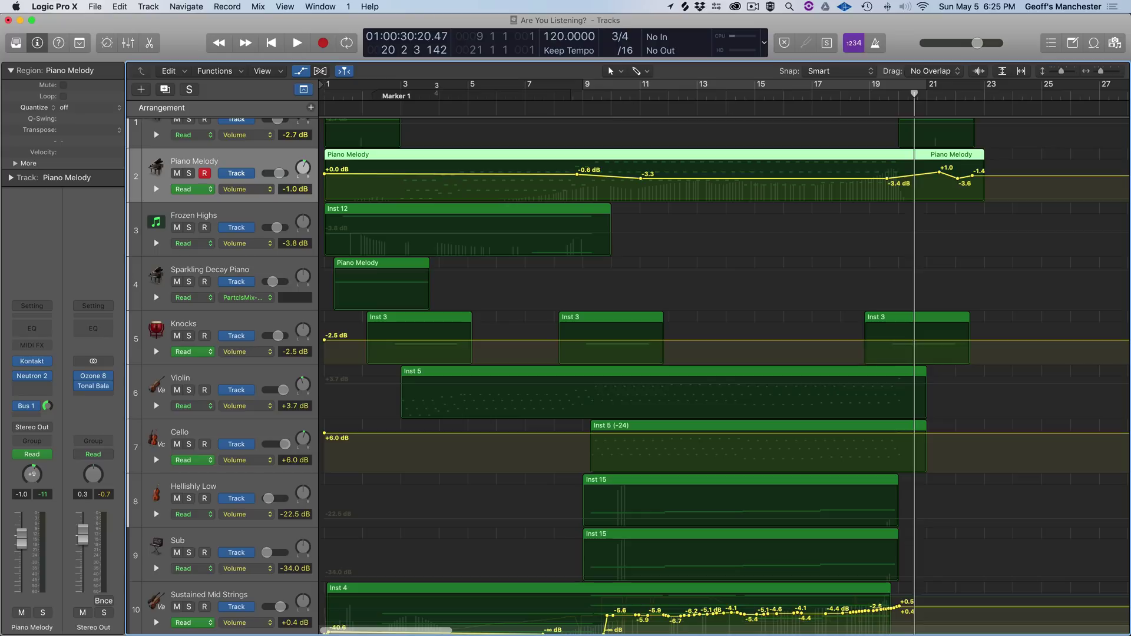
key(Return)
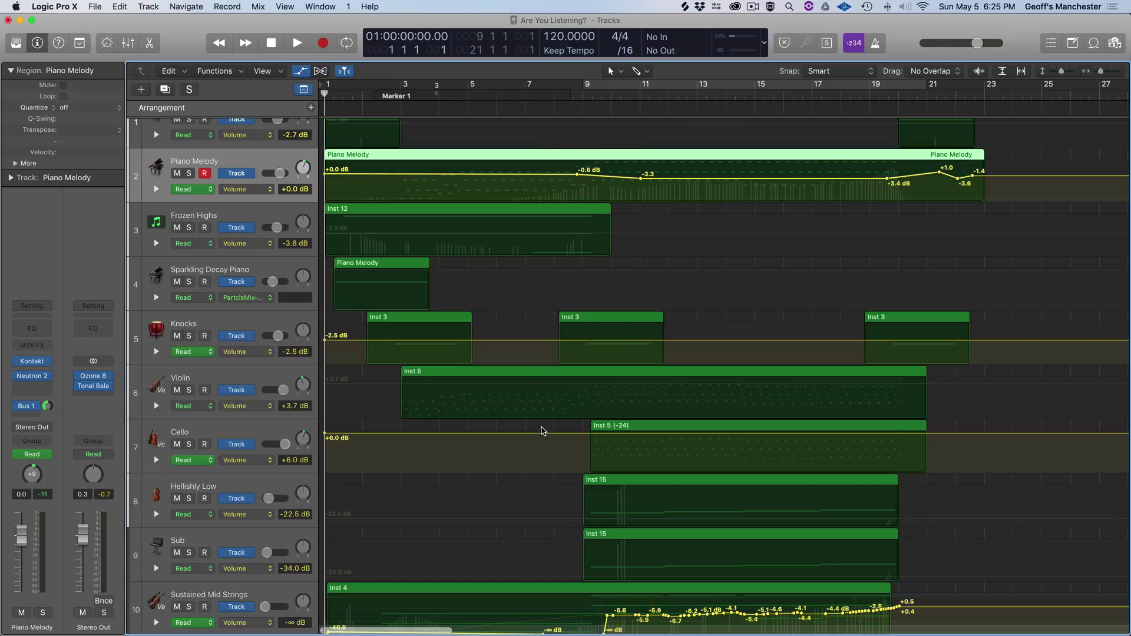
key(space)
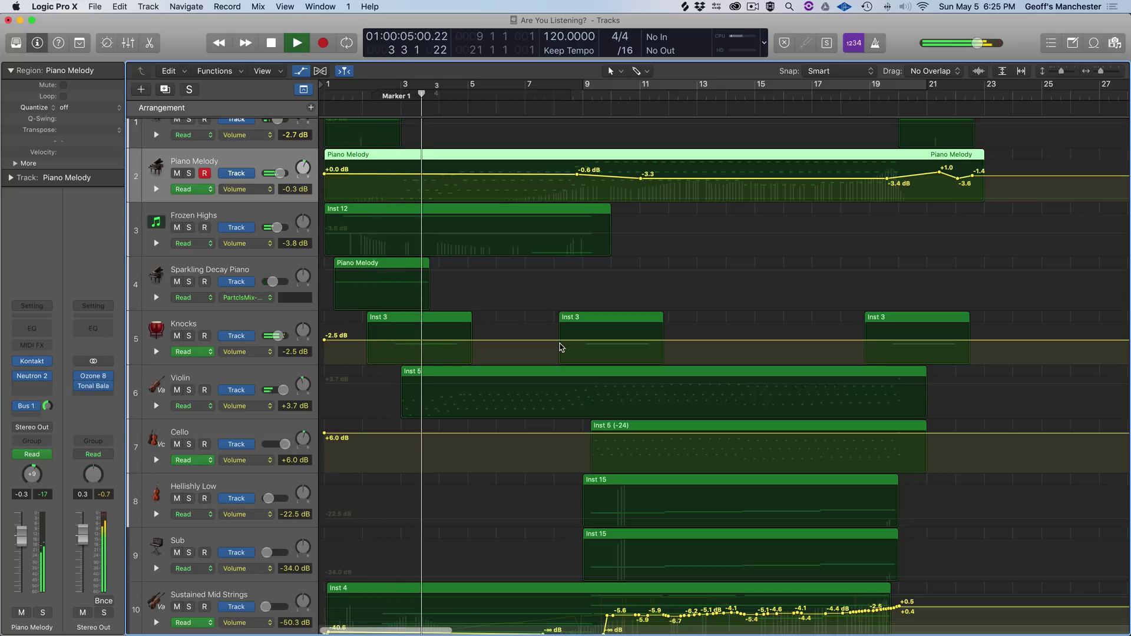
key(a)
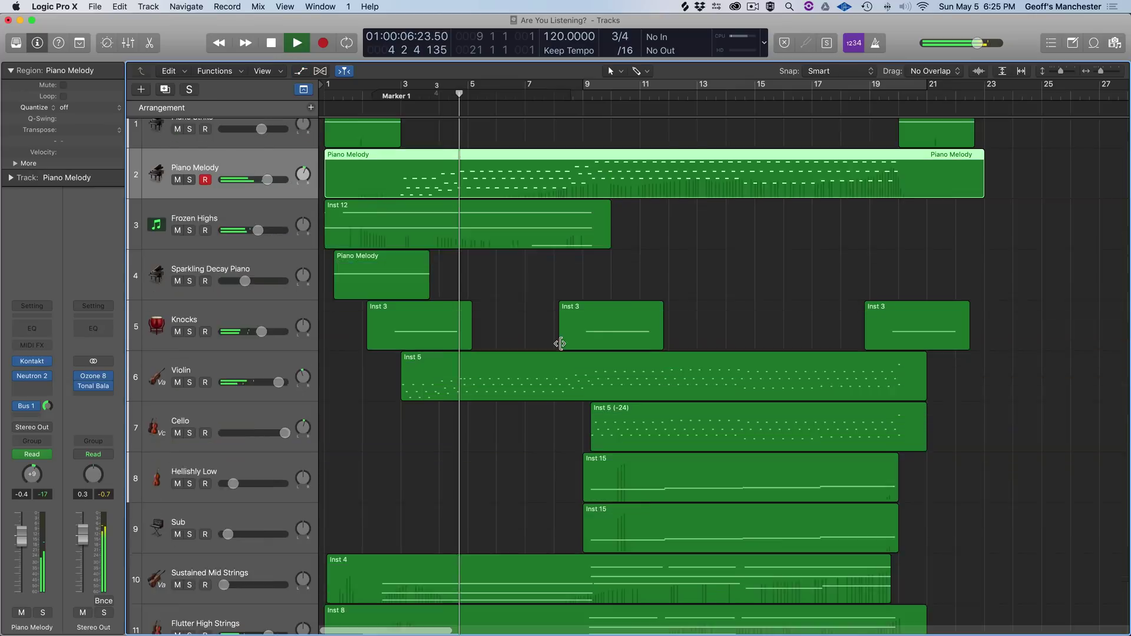
key(a)
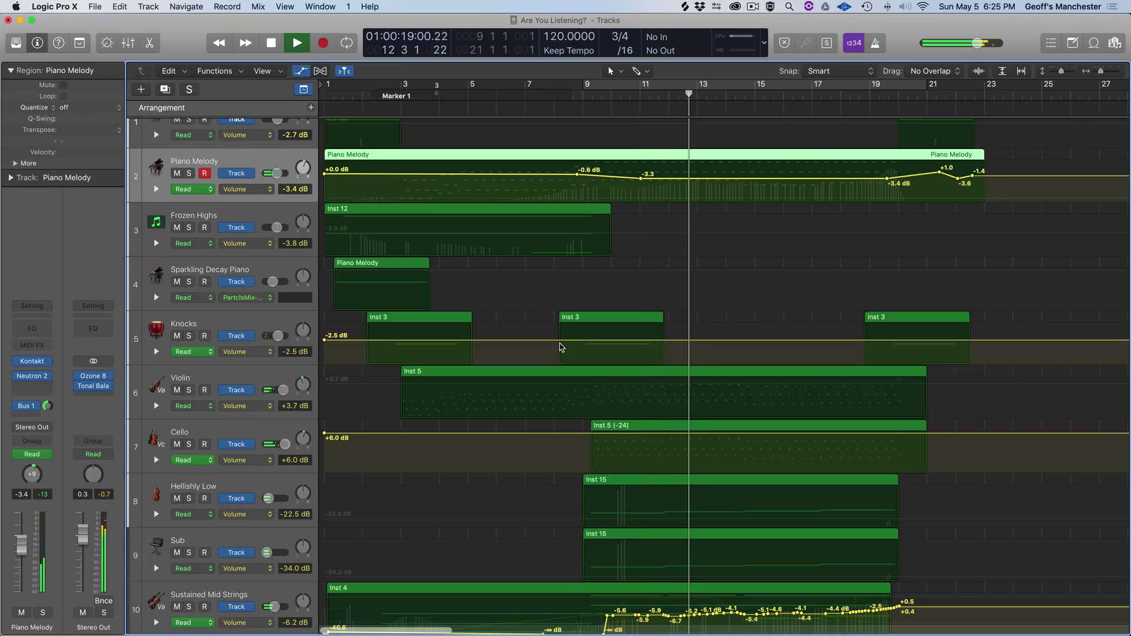
key(space)
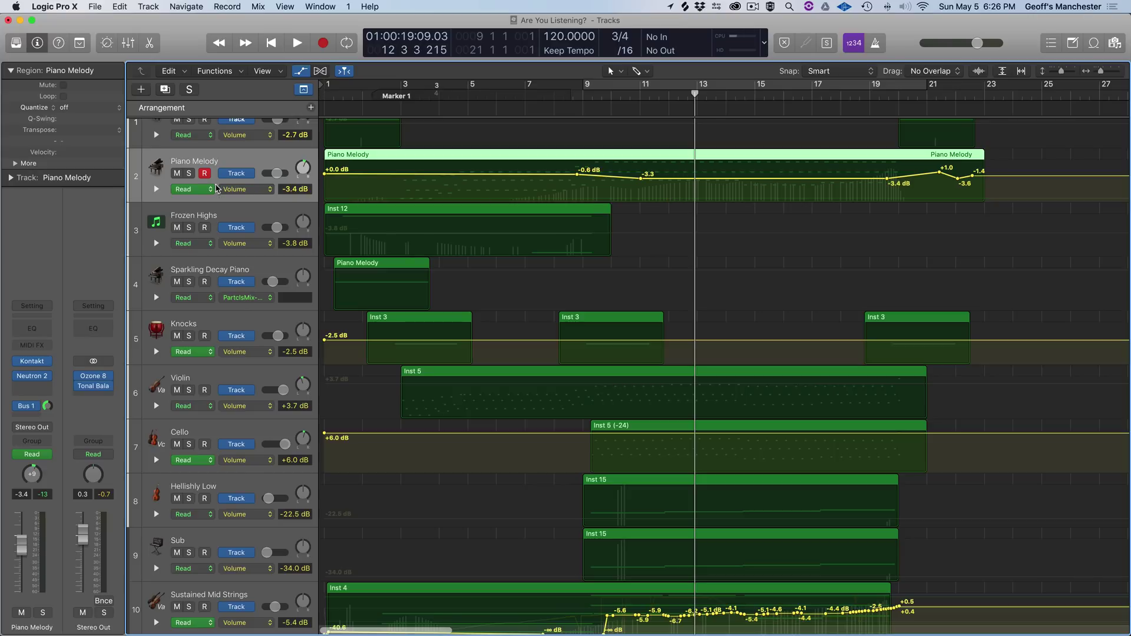
Step: Unfold Piano Melody's automation lanes to look at the Particles Mix - NOIRE Felt lane, and fold them up again
click(156, 189)
click(156, 189)
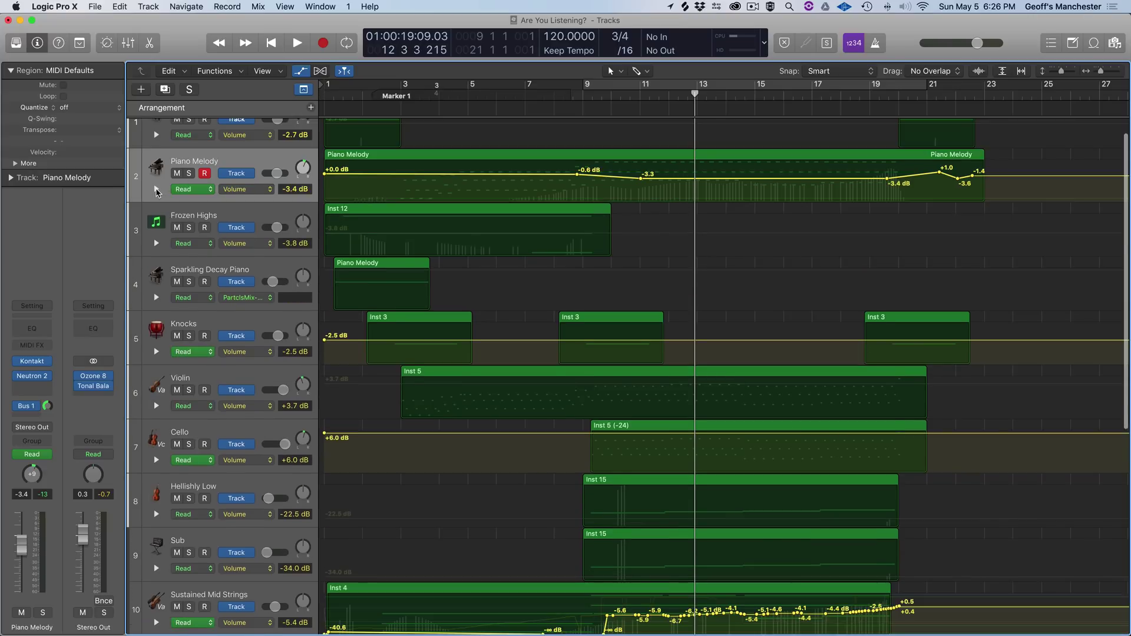
click(156, 189)
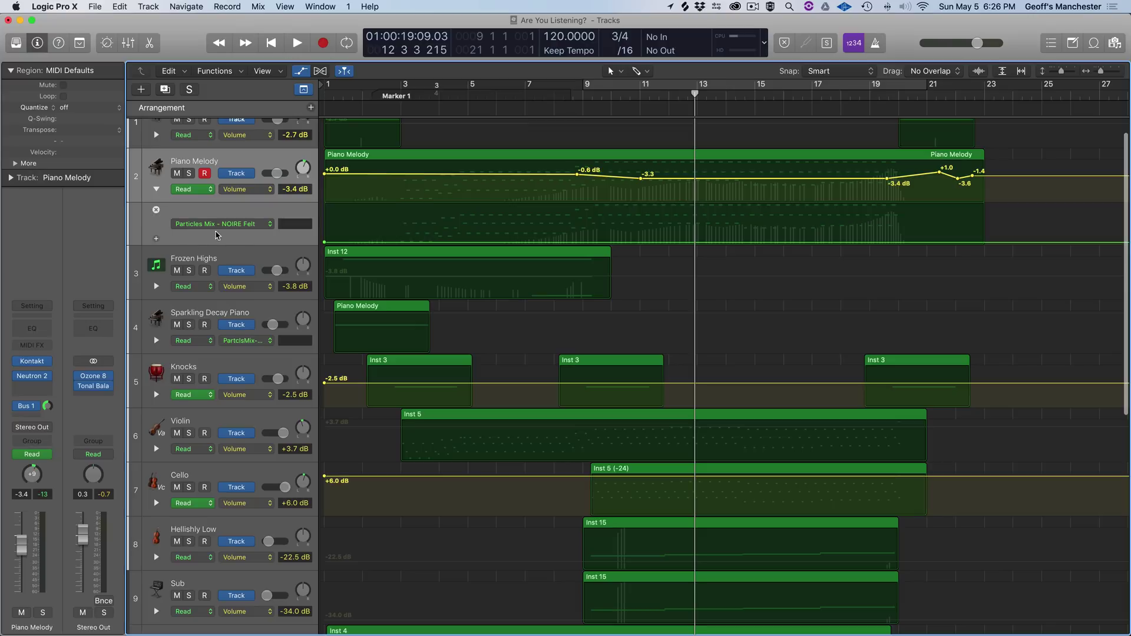
mouse_move(307, 233)
click(156, 189)
Step: Select the Piano Melody track, inspect the NOIRE Felt instrument in its Kontakt plug-in, and close the plug-in window
click(216, 160)
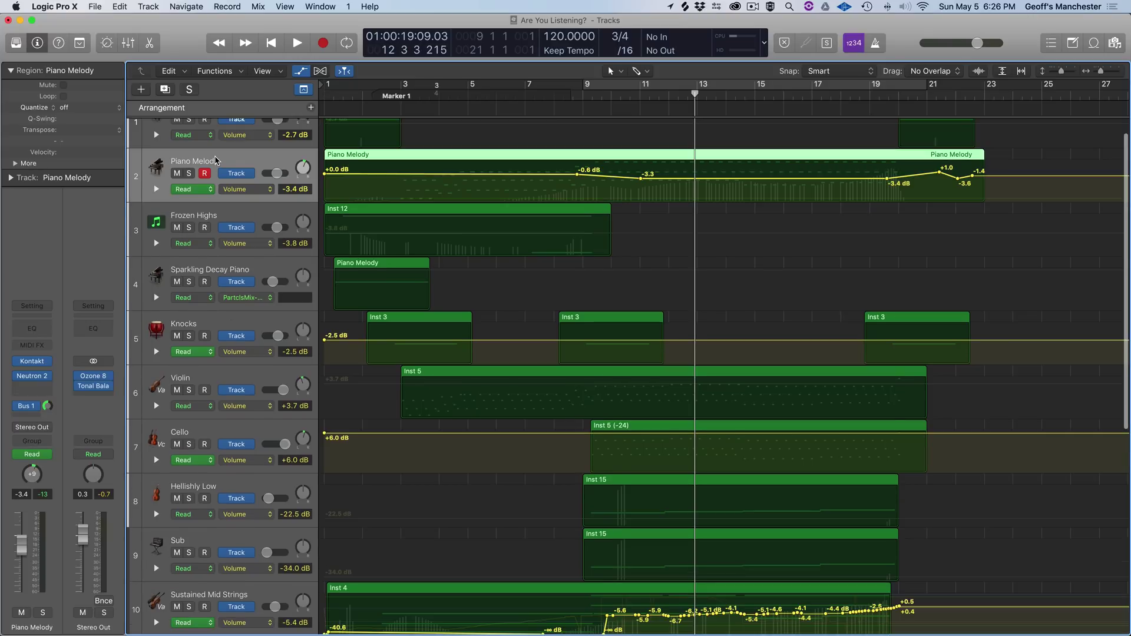
click(34, 364)
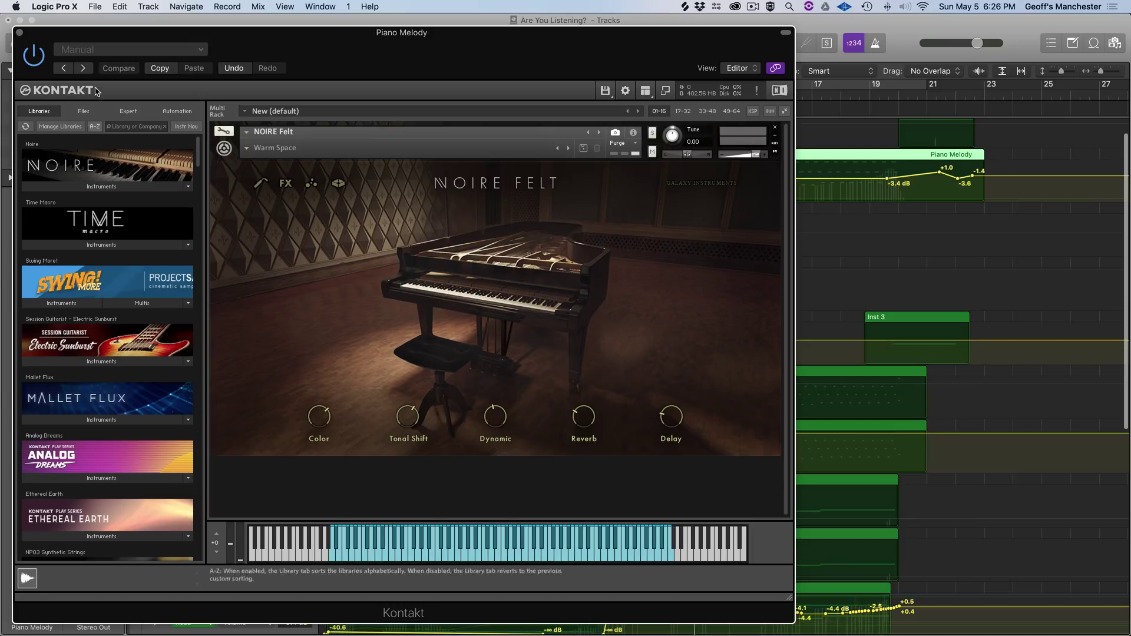
click(19, 33)
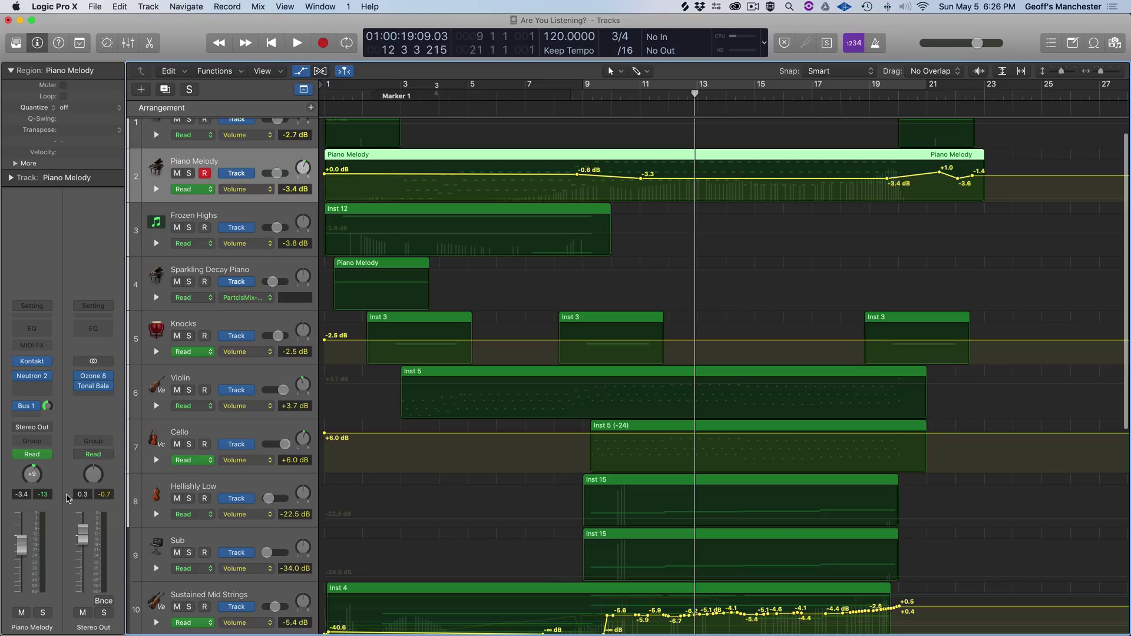
Step: Try Stereo Pan on the Piano Melody channel, return its pan mode to Balance, and set the balance to +9
right_click(33, 480)
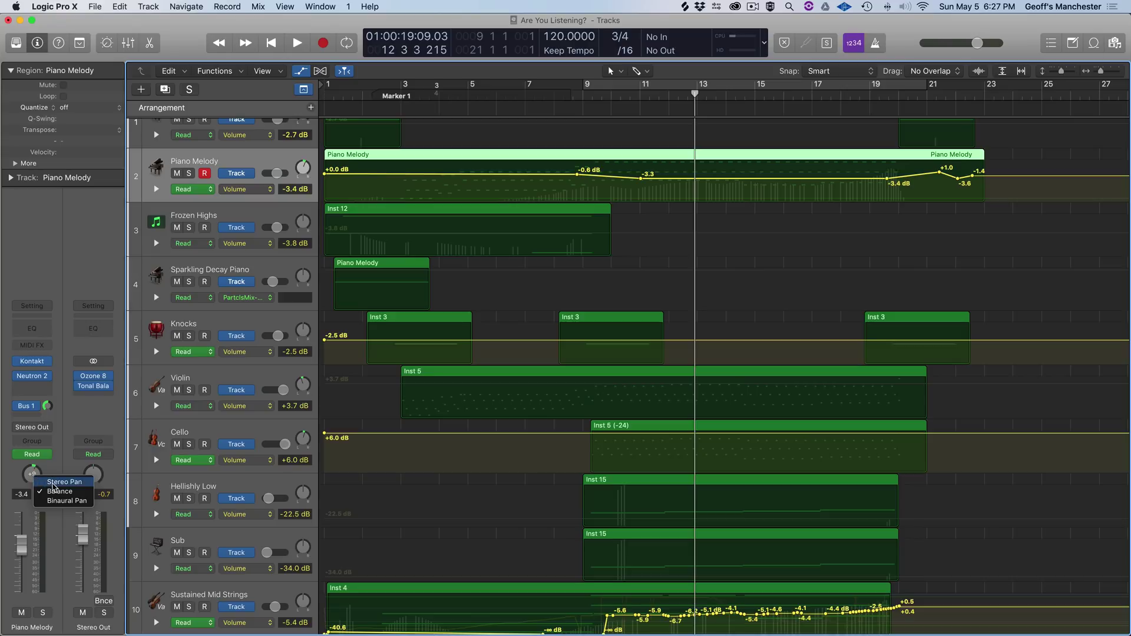
click(61, 483)
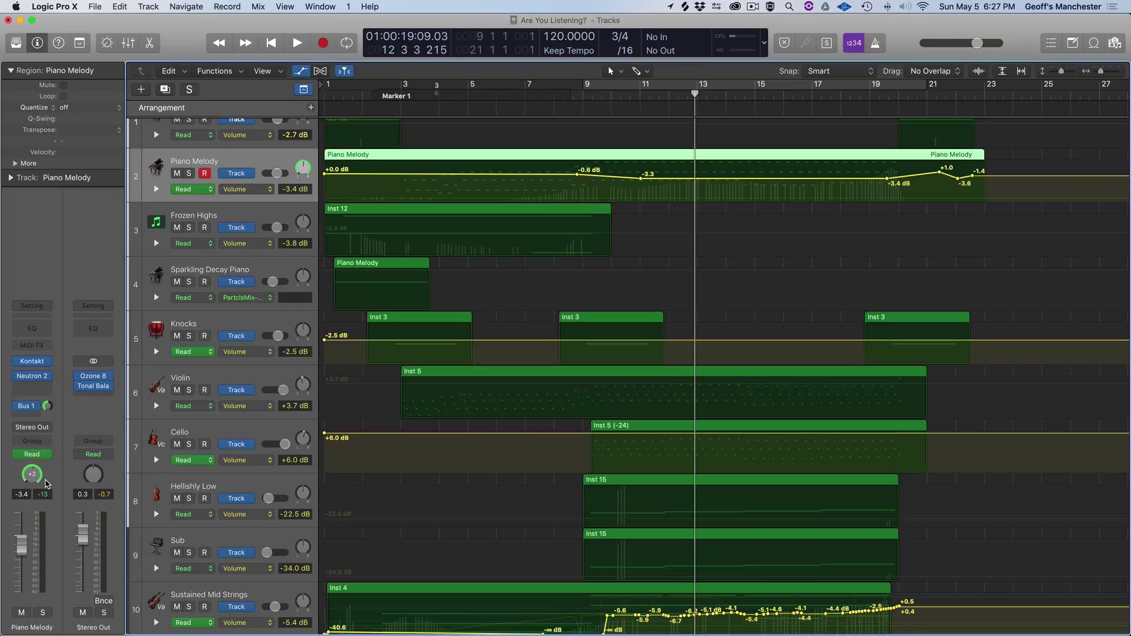
right_click(34, 476)
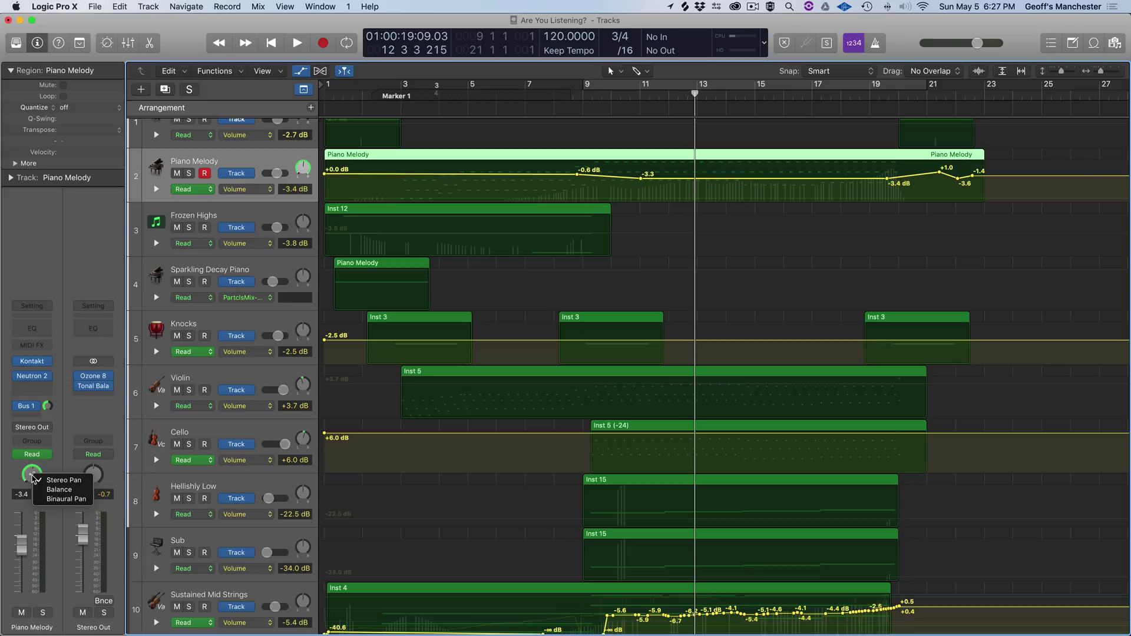
click(61, 490)
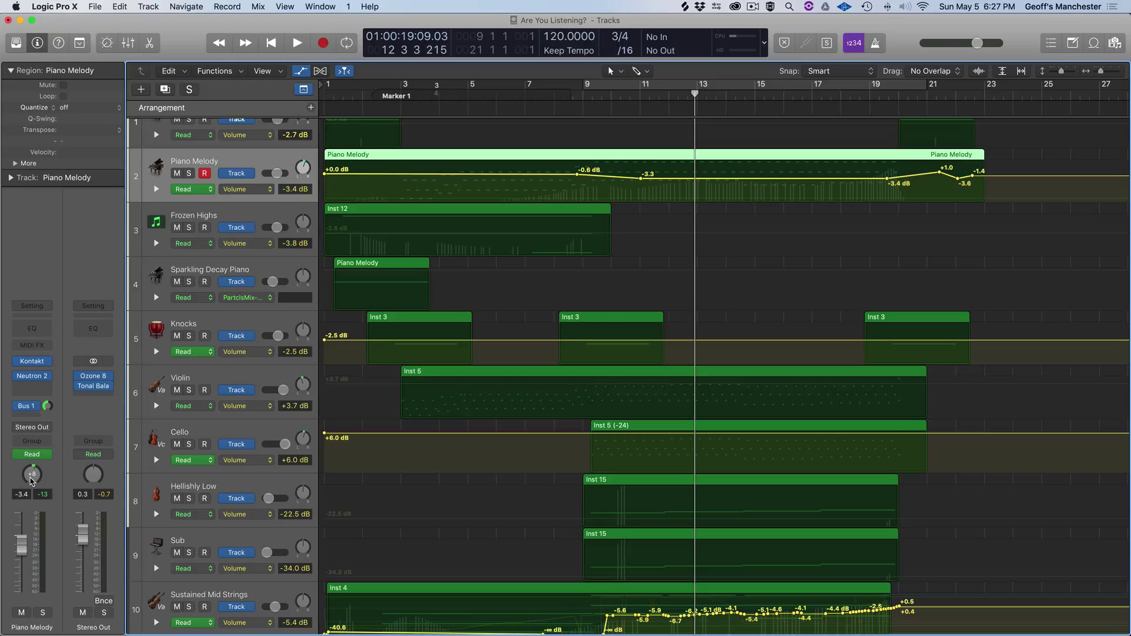
drag(31, 479, 30, 471)
drag(32, 474, 32, 459)
Step: Play the unsoloed arrangement from the beginning with Piano Strike also in view, and stop in bar 12
scroll(495, 309, up, 2)
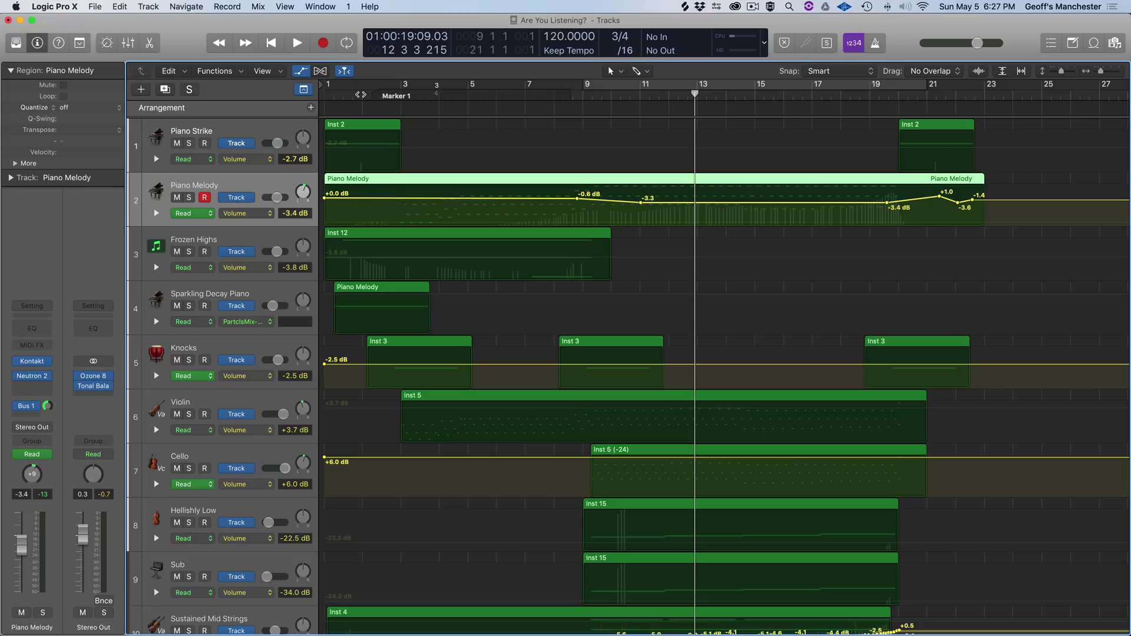
key(Return)
key(space)
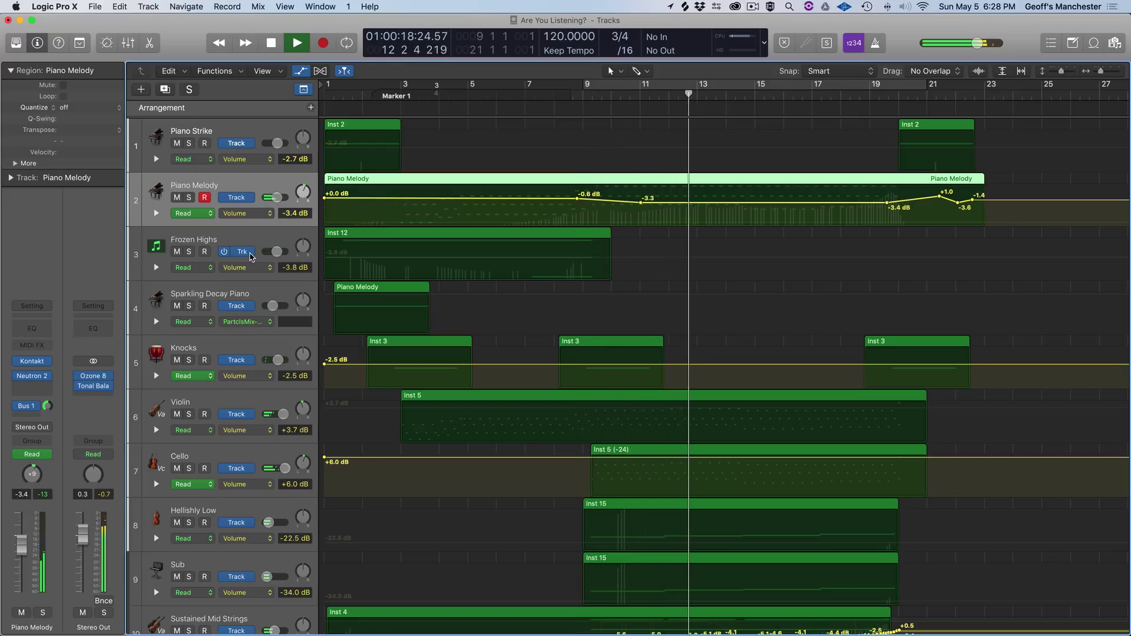
key(space)
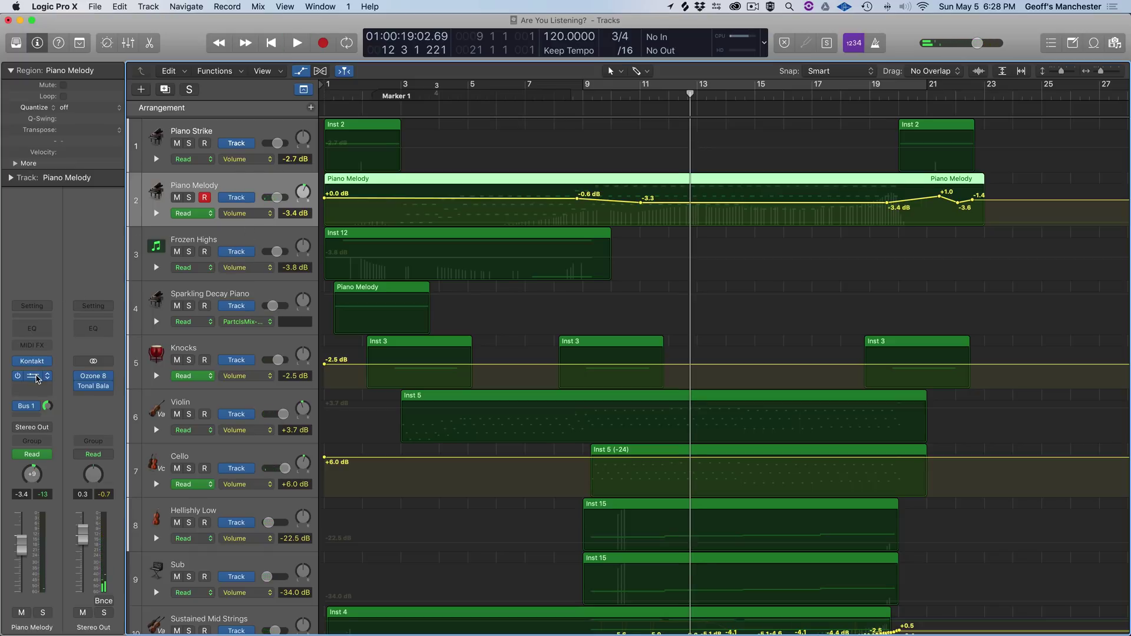
Step: Show Piano Melody's Neutron 2 plug-in and examine its Equalizer, including band 1, and its Compressor 1 settings
key(v)
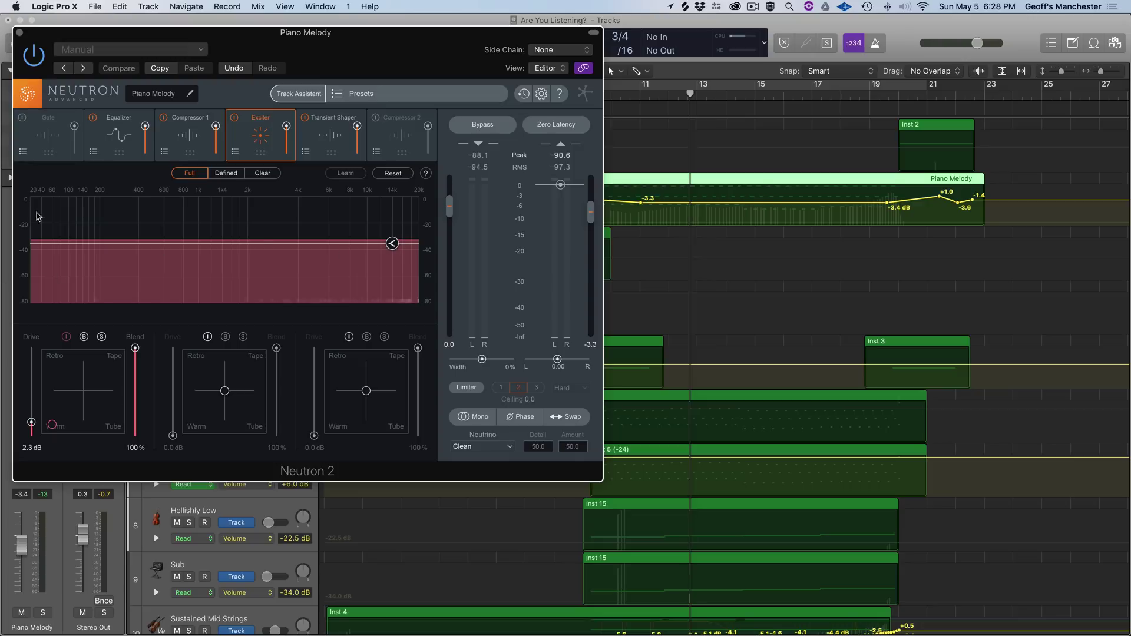
click(127, 138)
drag(447, 49, 733, 118)
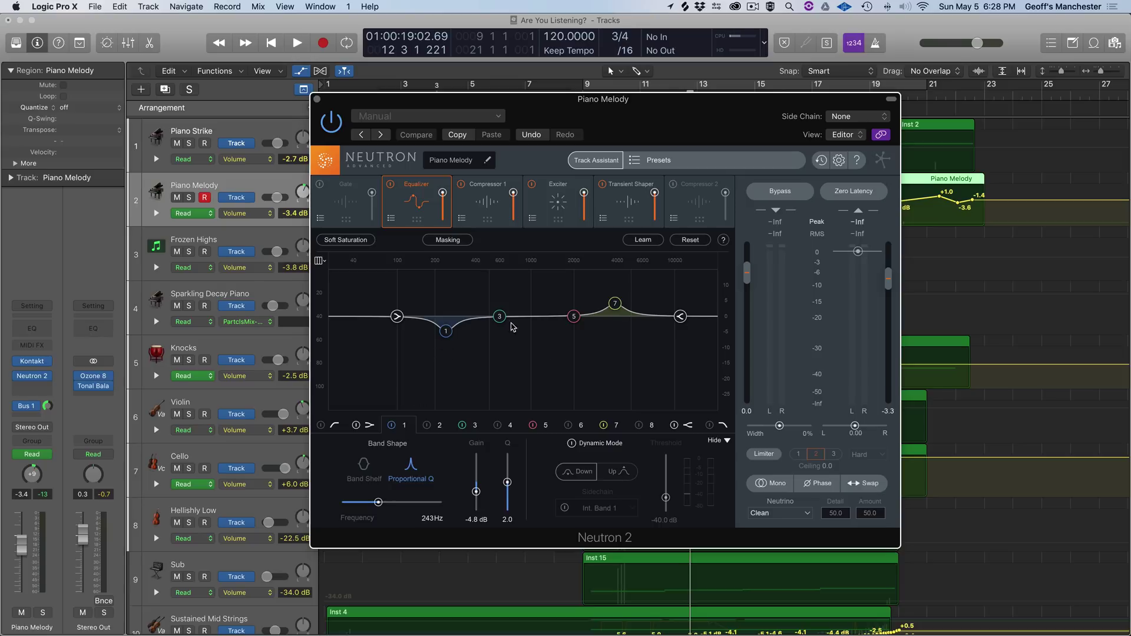
click(447, 333)
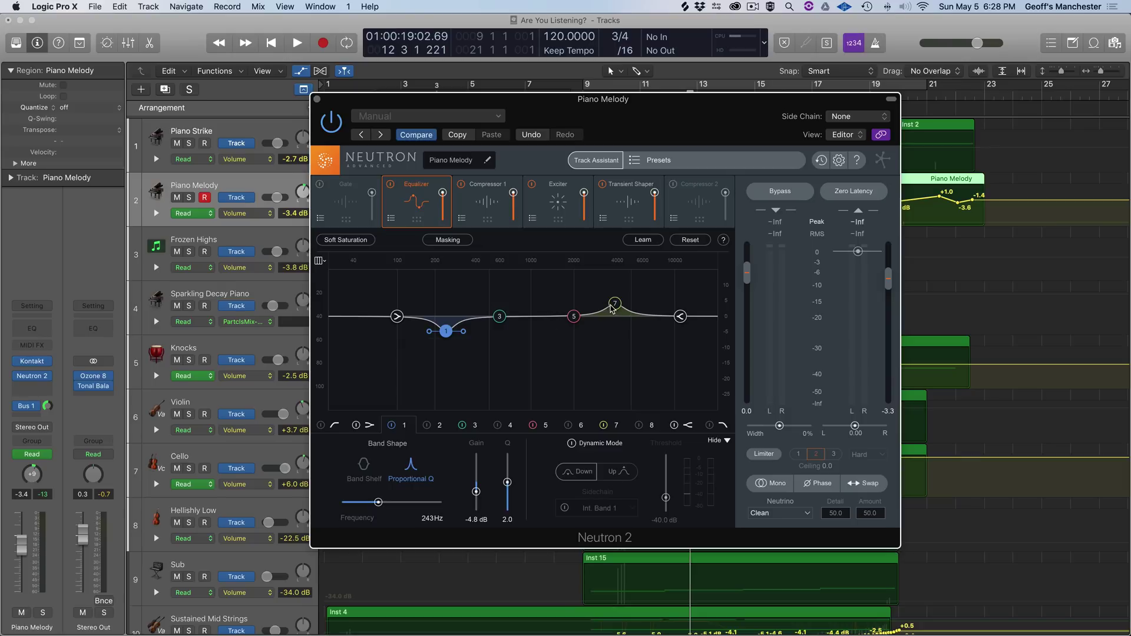
click(477, 195)
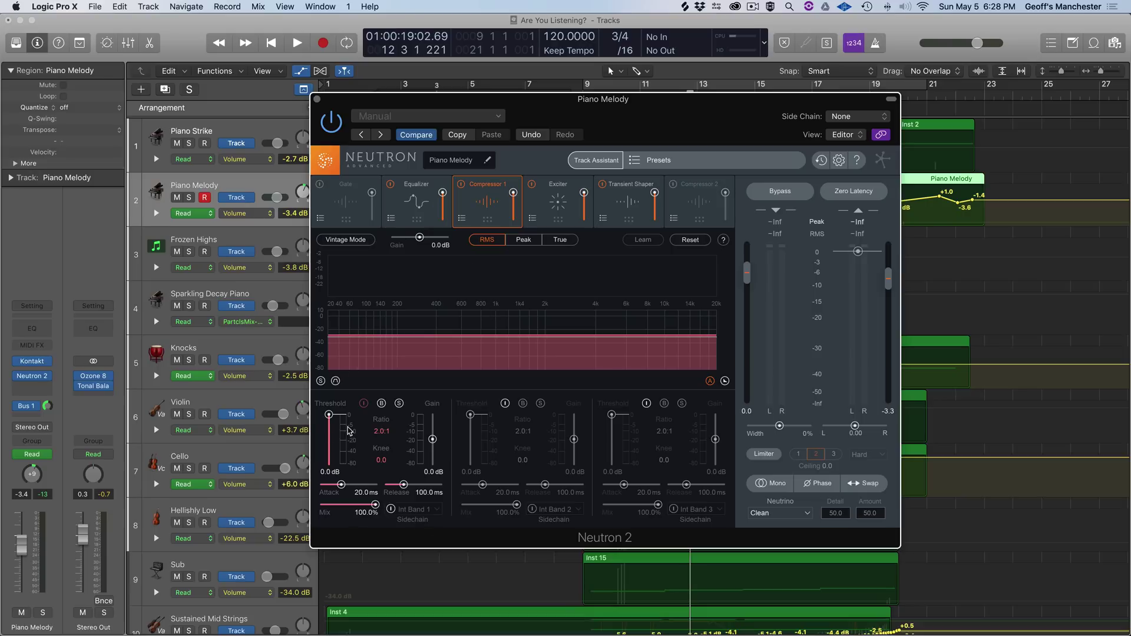
Step: Examine Neutron 2's Exciter, enabling its second and third bands briefly and disabling them again, and view the Transient Shaper
click(550, 207)
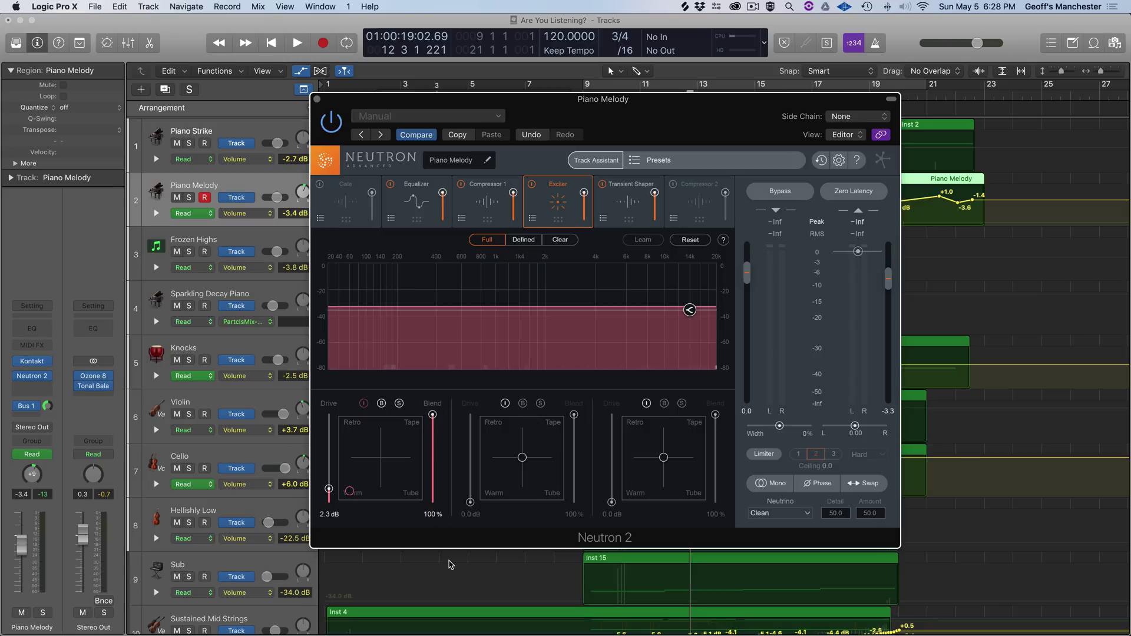
click(506, 404)
click(647, 404)
click(647, 404)
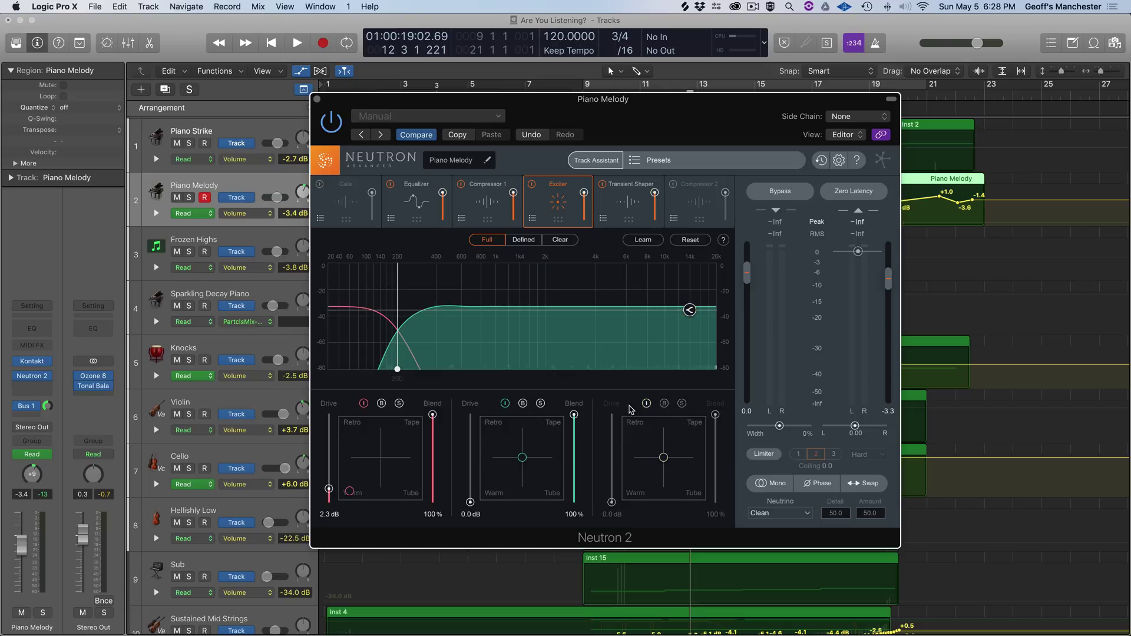
click(505, 404)
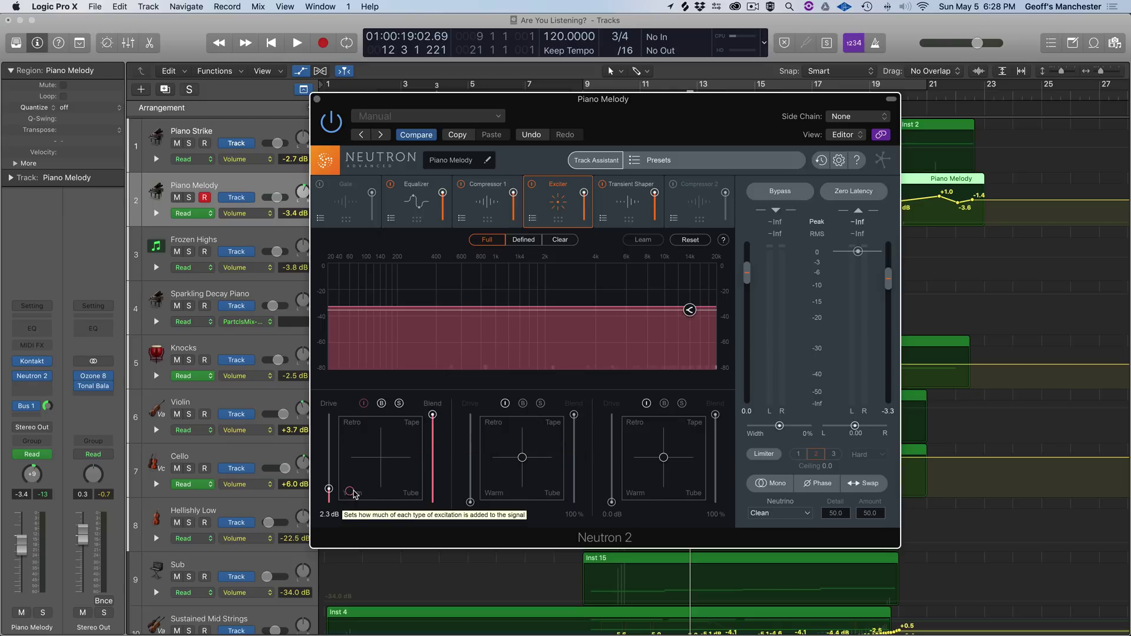
click(618, 206)
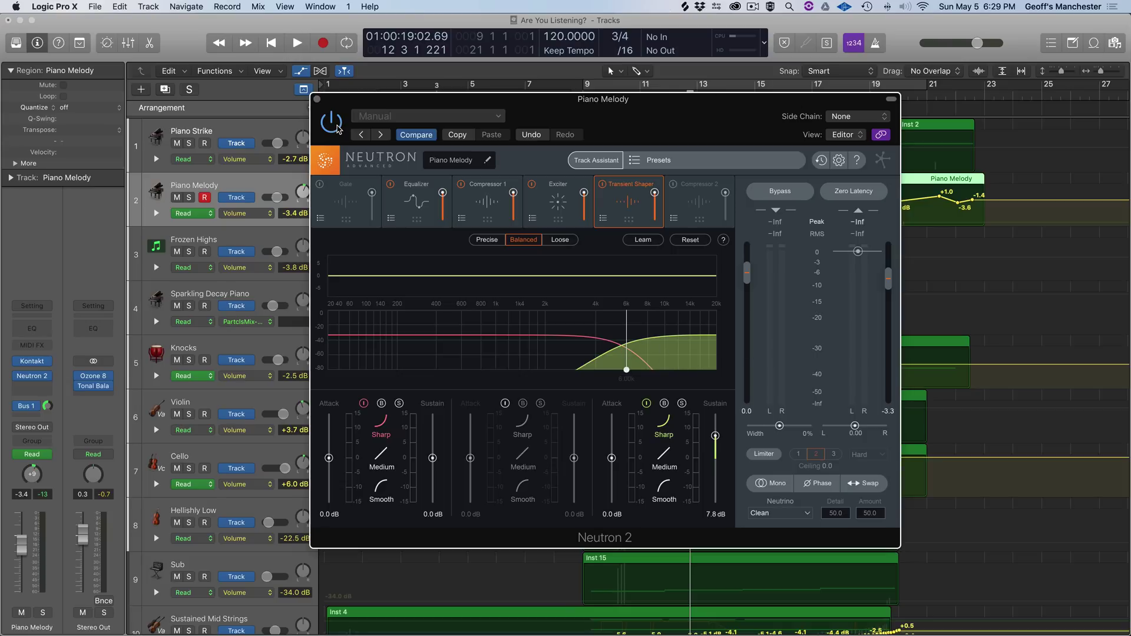
Step: With Neutron 2 switched off and its window moved clear of the ruler, solo Piano Melody and play it from bar 2 beat 3
drag(578, 109, 709, 248)
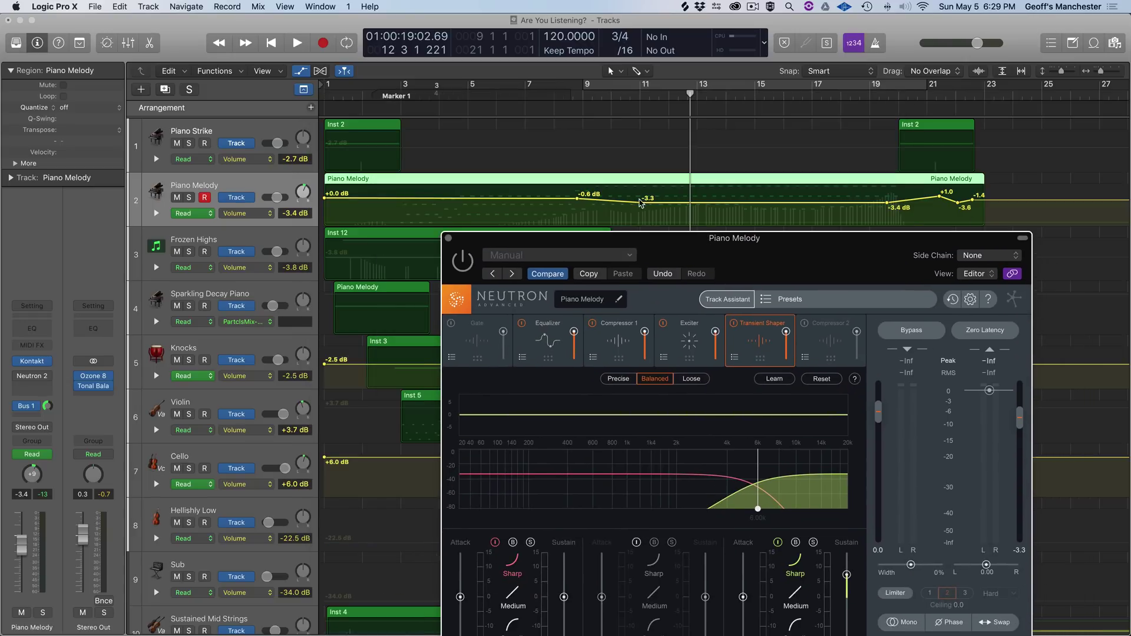
click(362, 93)
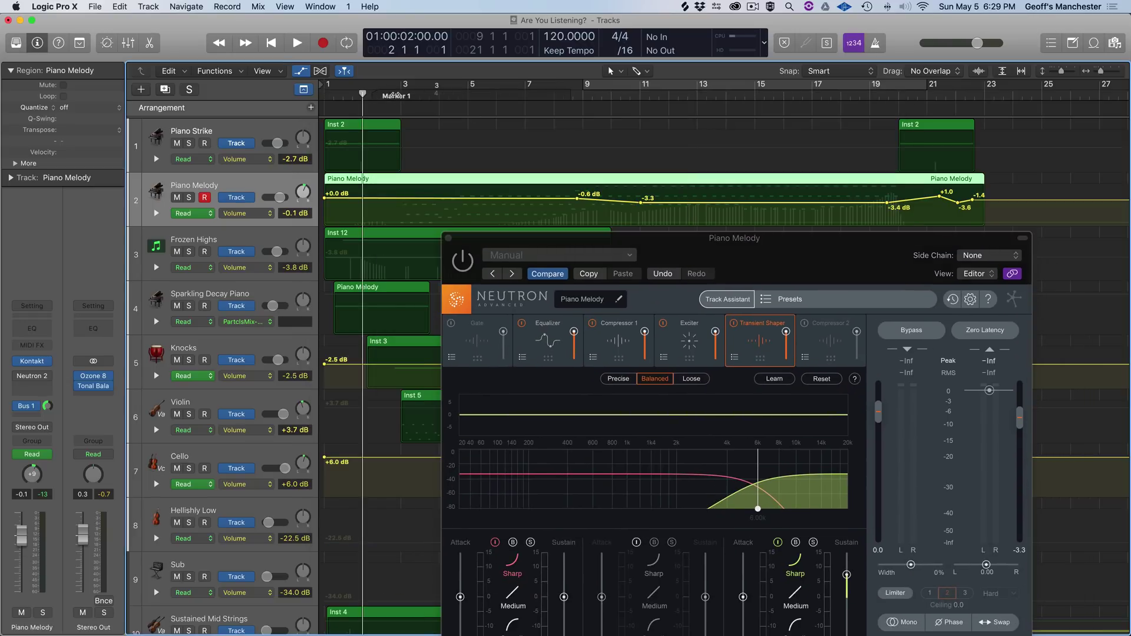
click(383, 92)
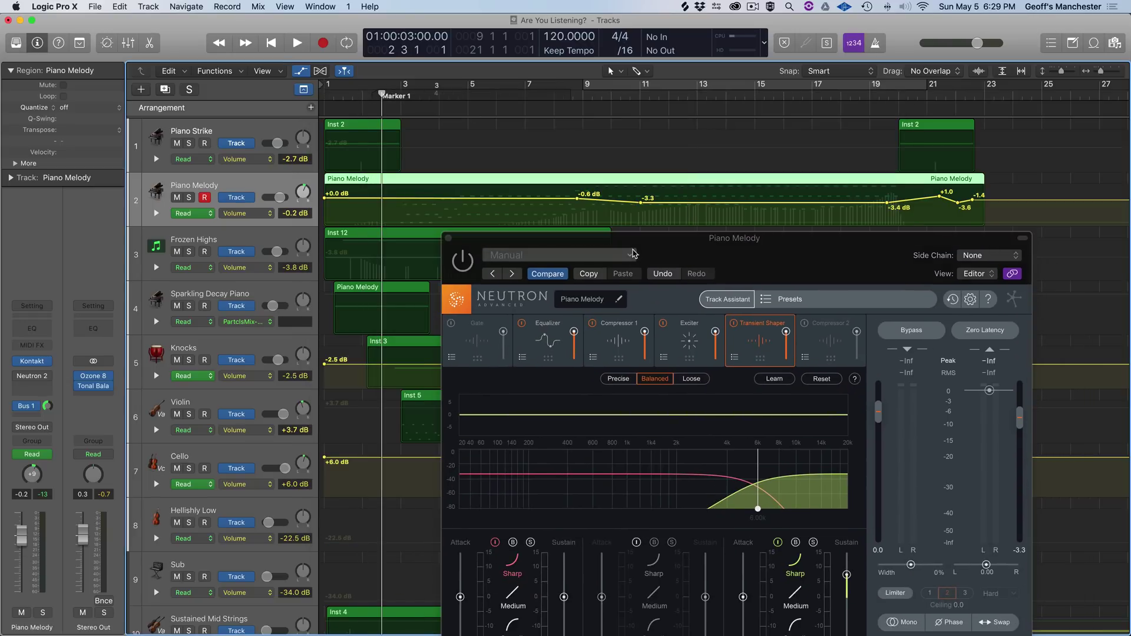
key(space)
key(s)
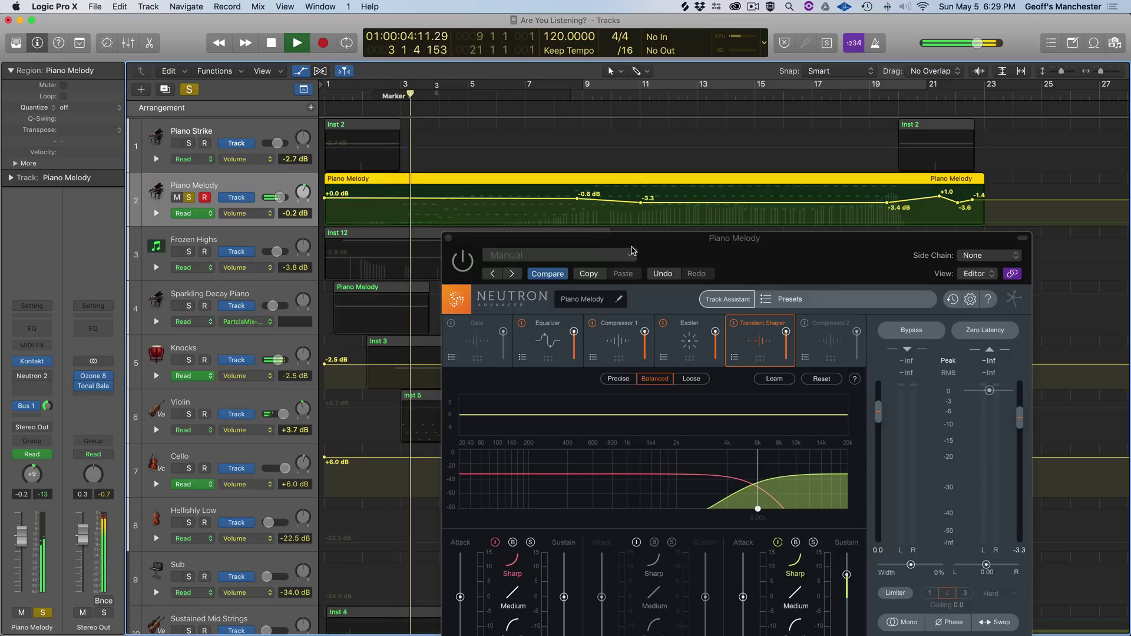
drag(818, 251, 818, 224)
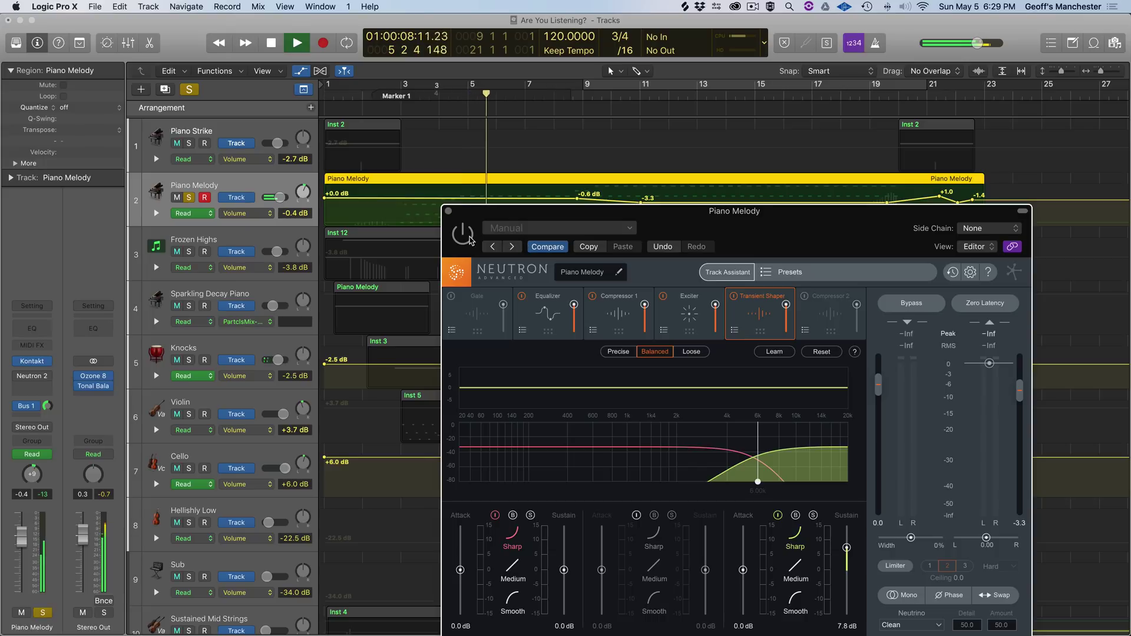
Step: Switch on Neutron 2 during Piano Melody's solo playback, compare it with global bypass on and off, and stop in bar 20 bypassed
click(463, 235)
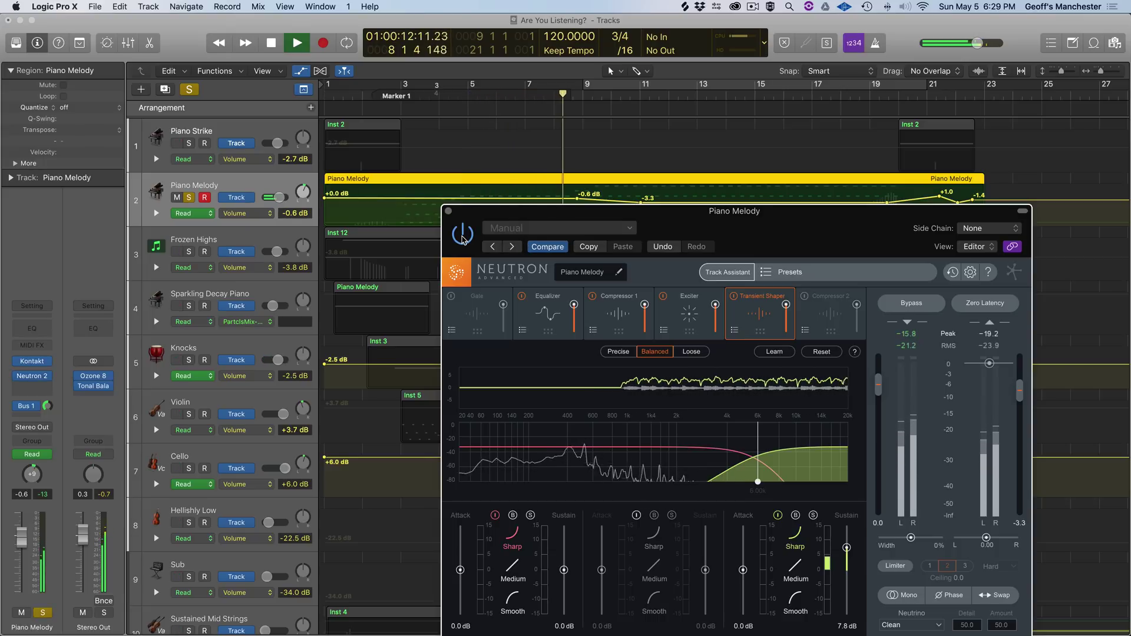
click(924, 305)
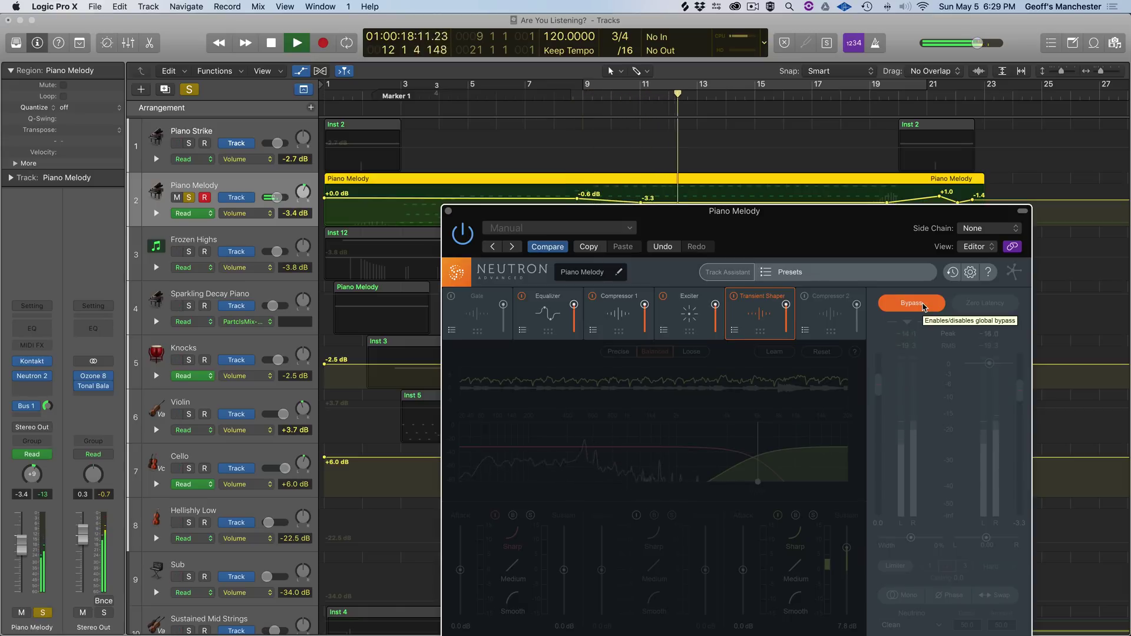
click(924, 306)
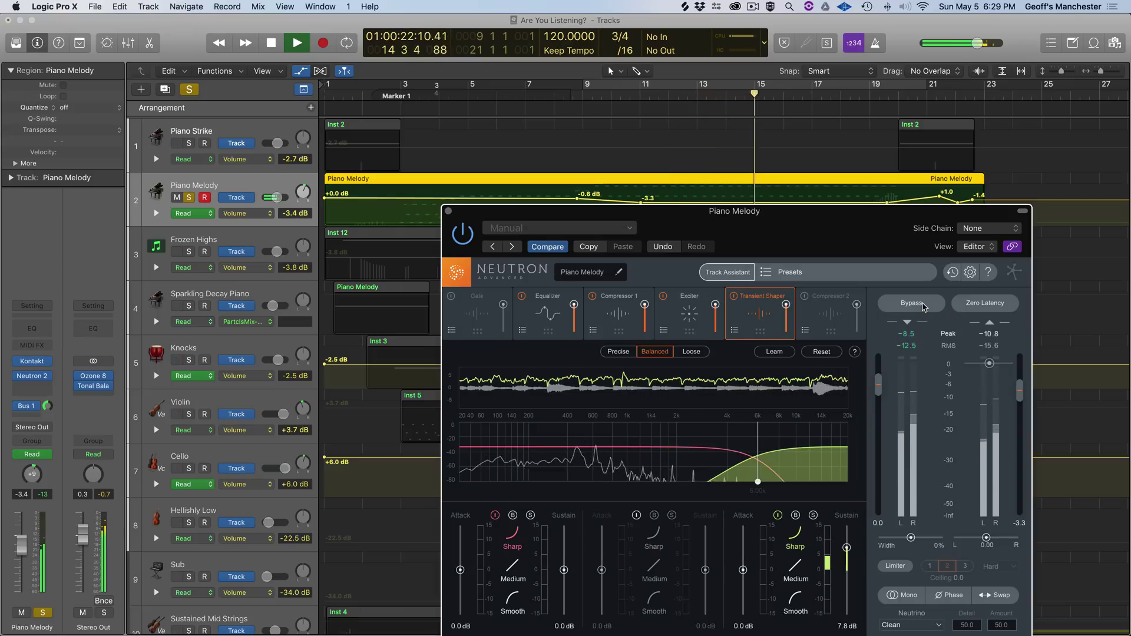
click(924, 305)
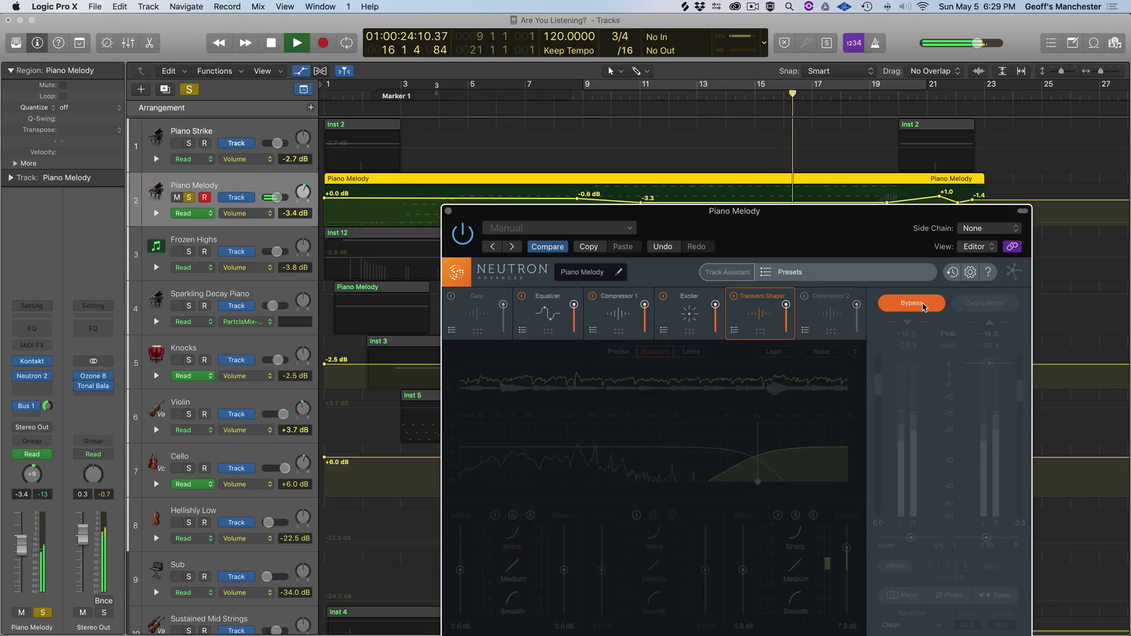
click(924, 305)
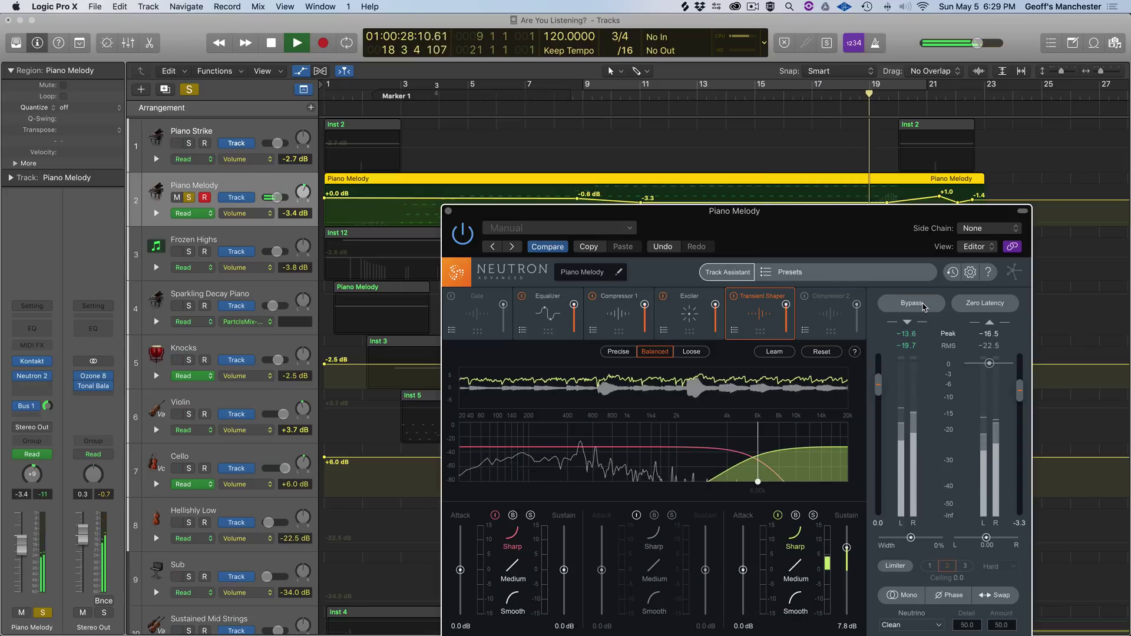
key(space)
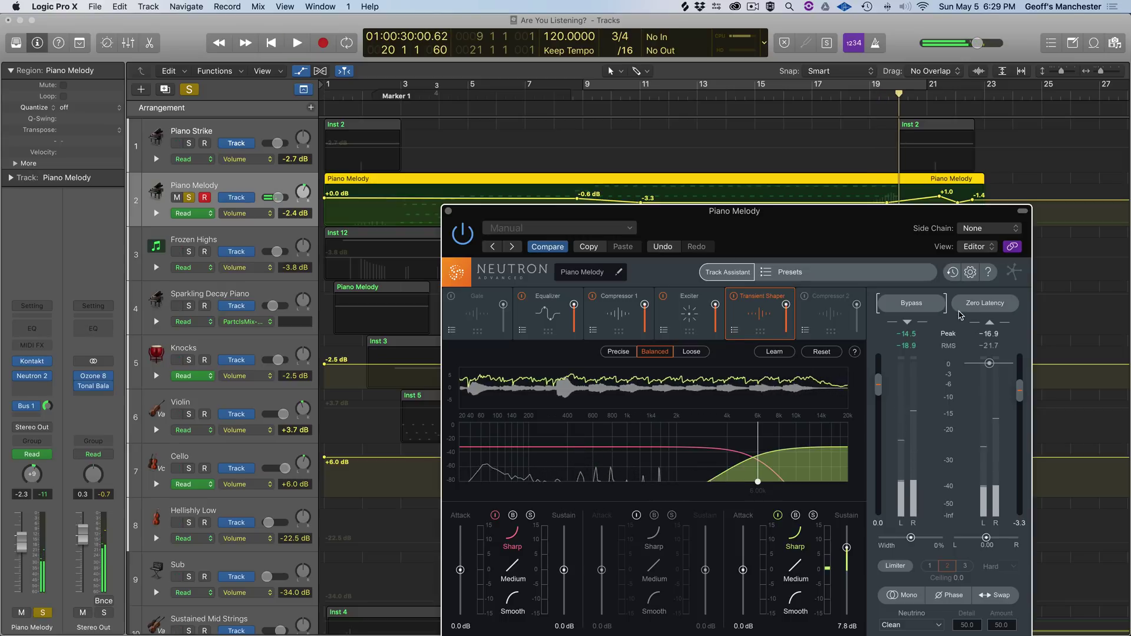
key(space)
click(911, 303)
key(space)
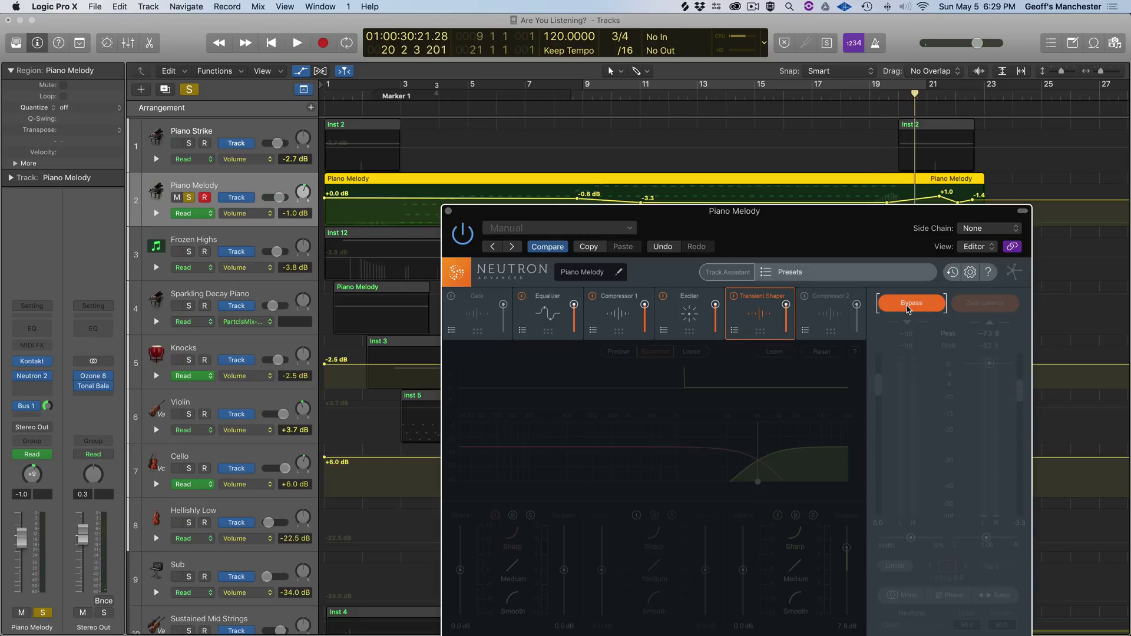
Step: Replay soloed Piano Melody from the beginning, skipping ahead to Marker 1, and toggle Neutron 2's bypass, stopping in bar 10 with it off
key(Return)
key(space)
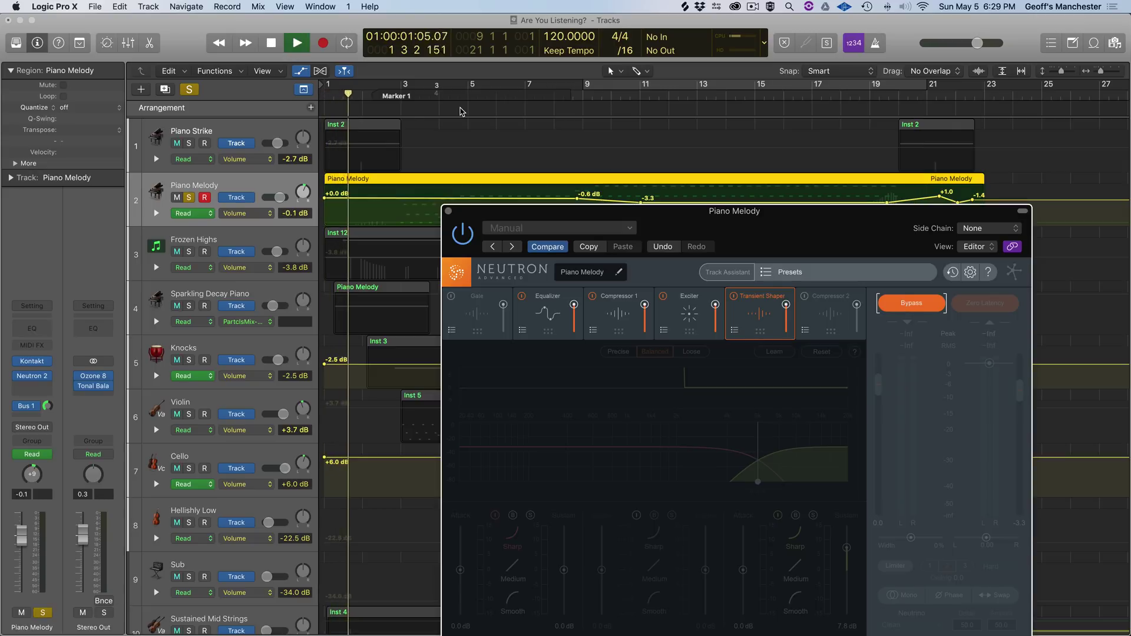
click(393, 96)
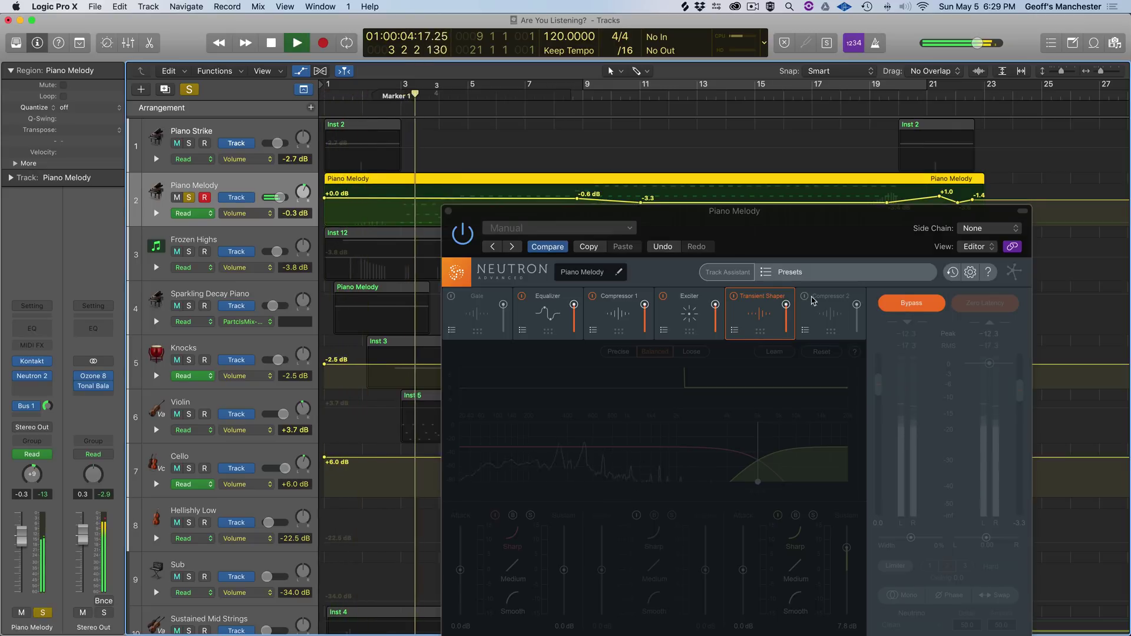
click(908, 303)
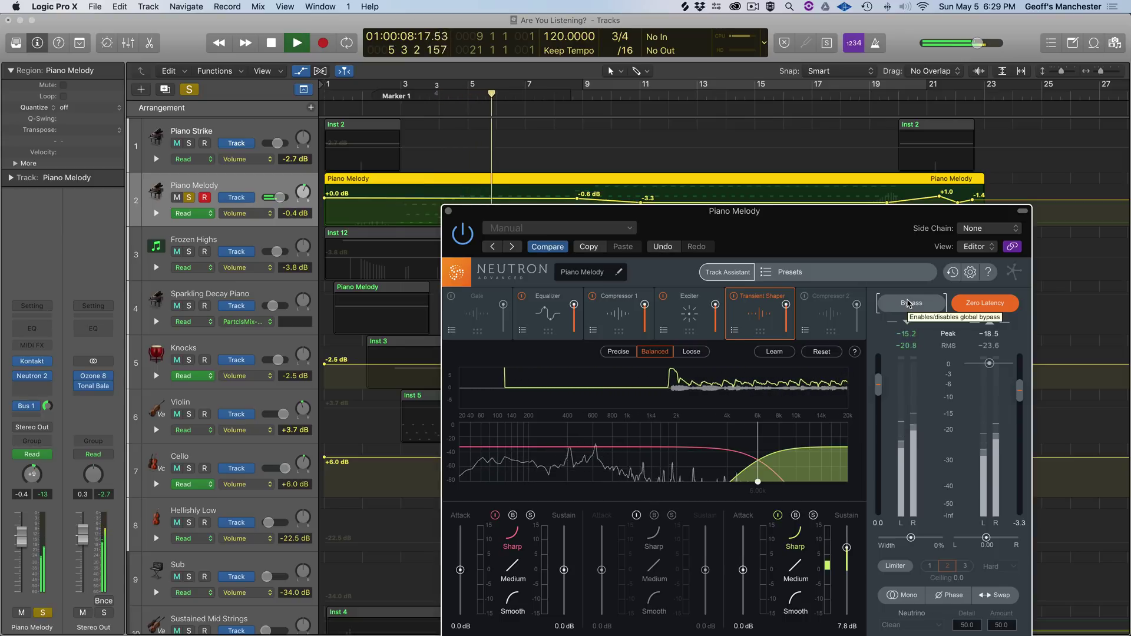
click(908, 303)
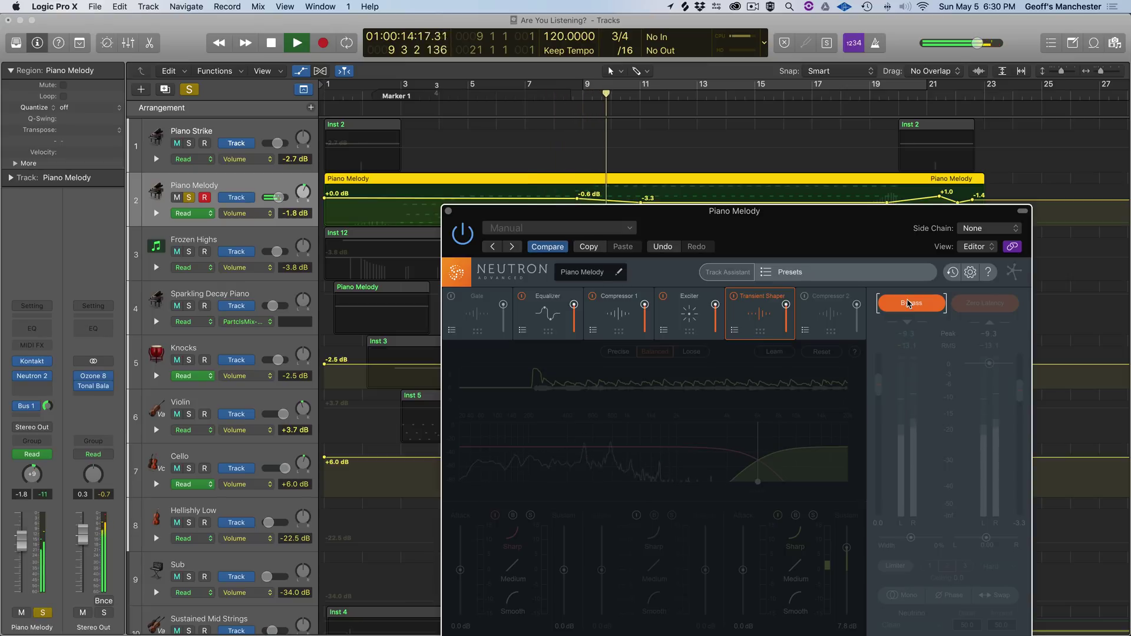
click(908, 303)
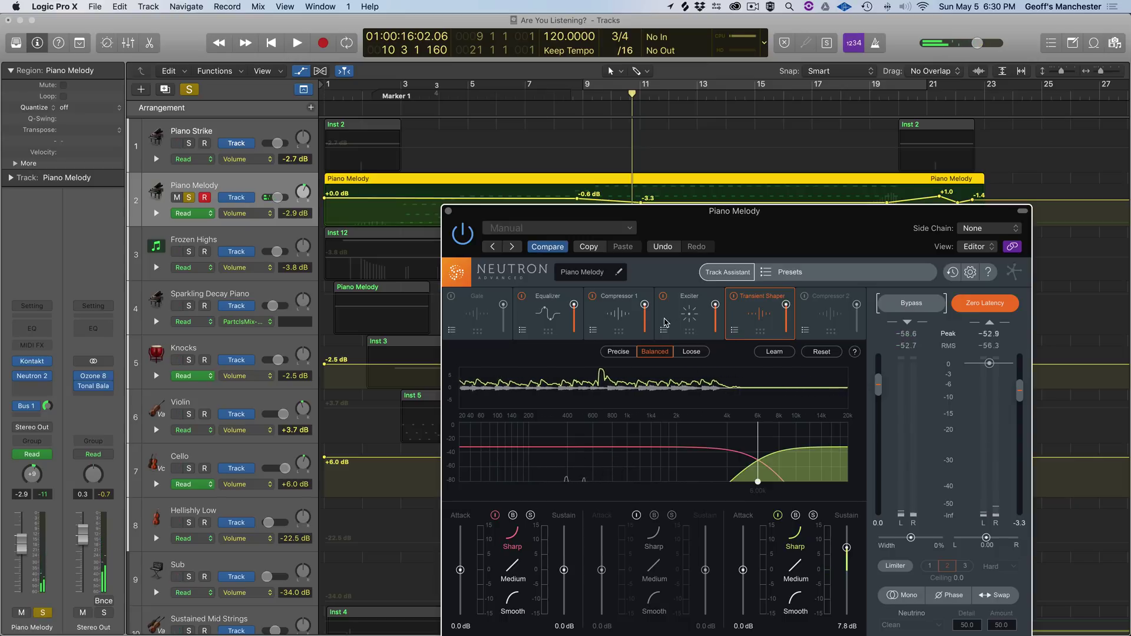
Step: Show Neutron 2's Equalizer module and examine the settings of bands 1 and 7
click(548, 312)
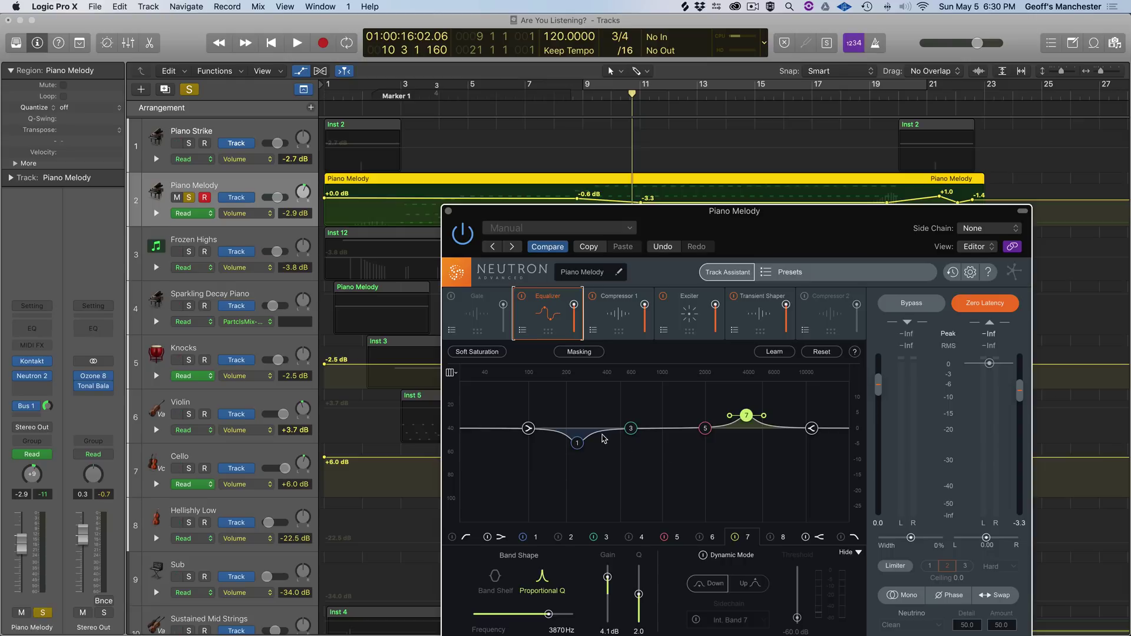
click(579, 443)
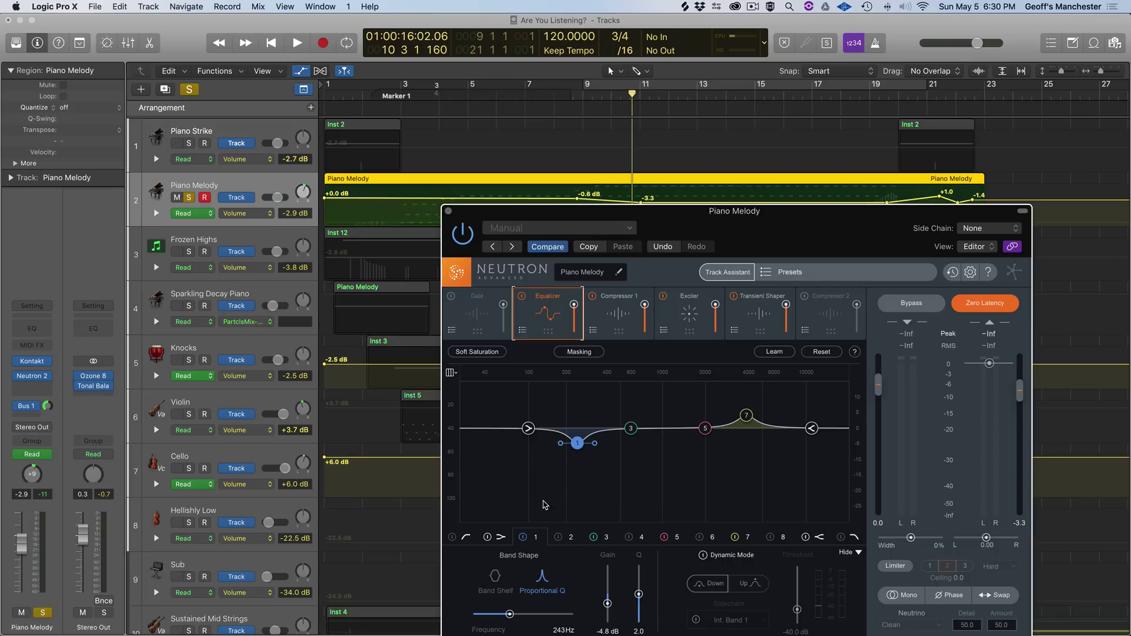
click(747, 417)
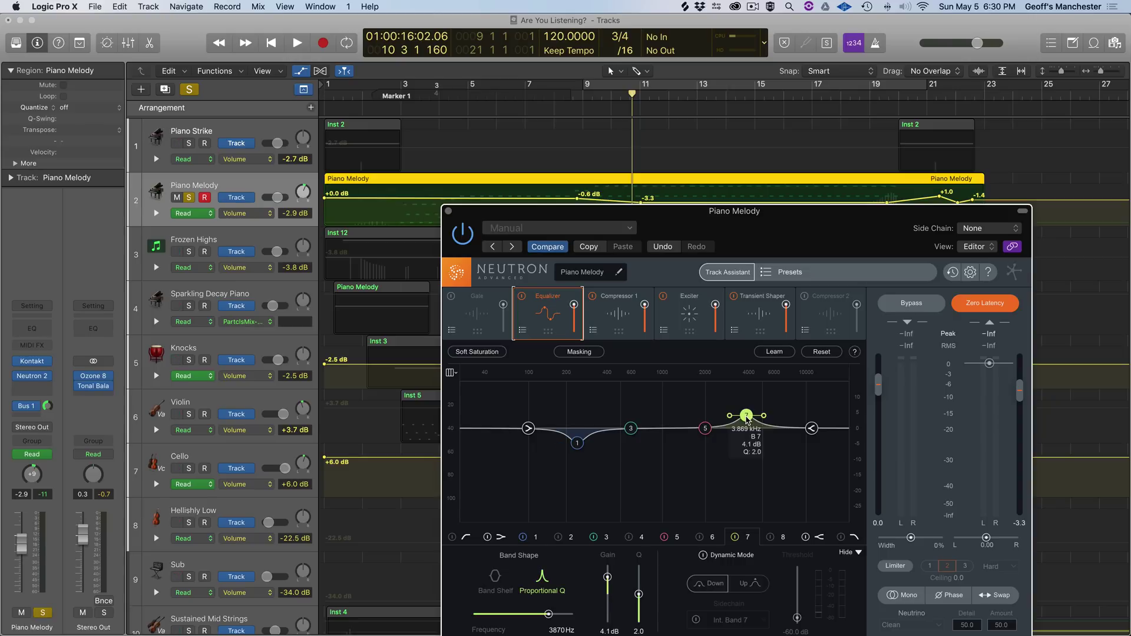
Step: Resume playback from bar 10 with Neutron 2 bypassed, compare bypass on and off, and stop in bar 17 with bypass off
click(896, 304)
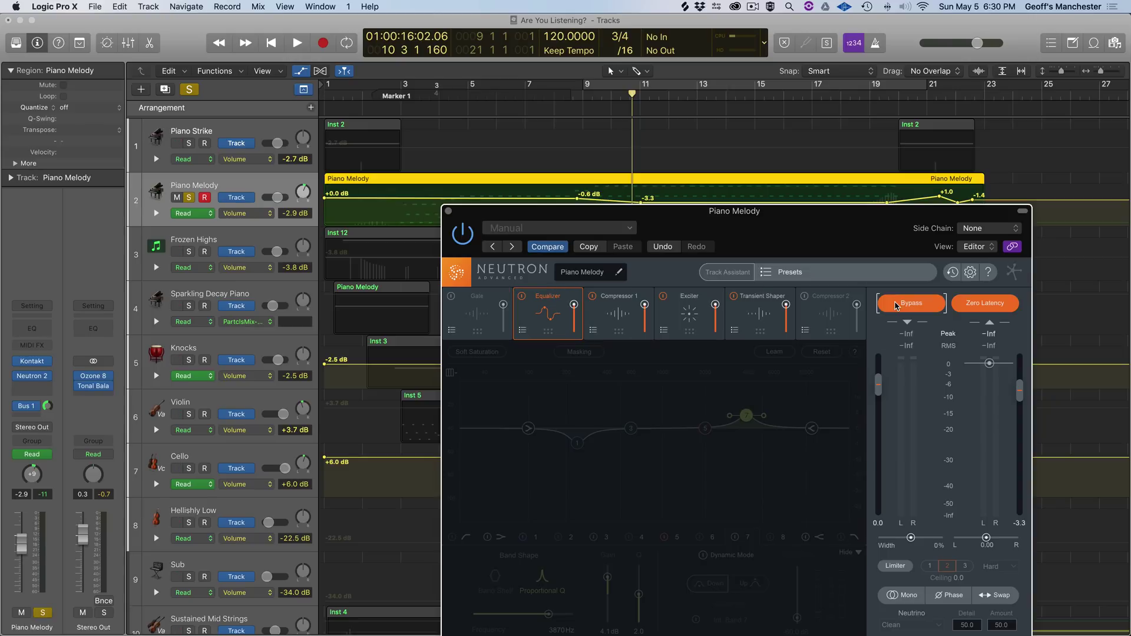
key(space)
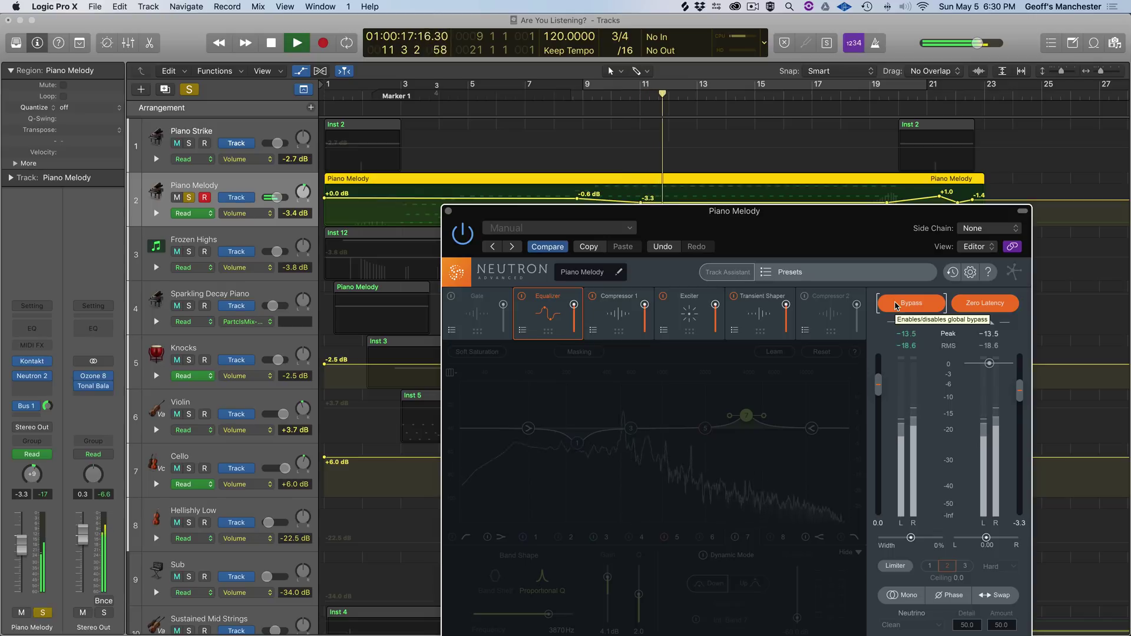
click(896, 304)
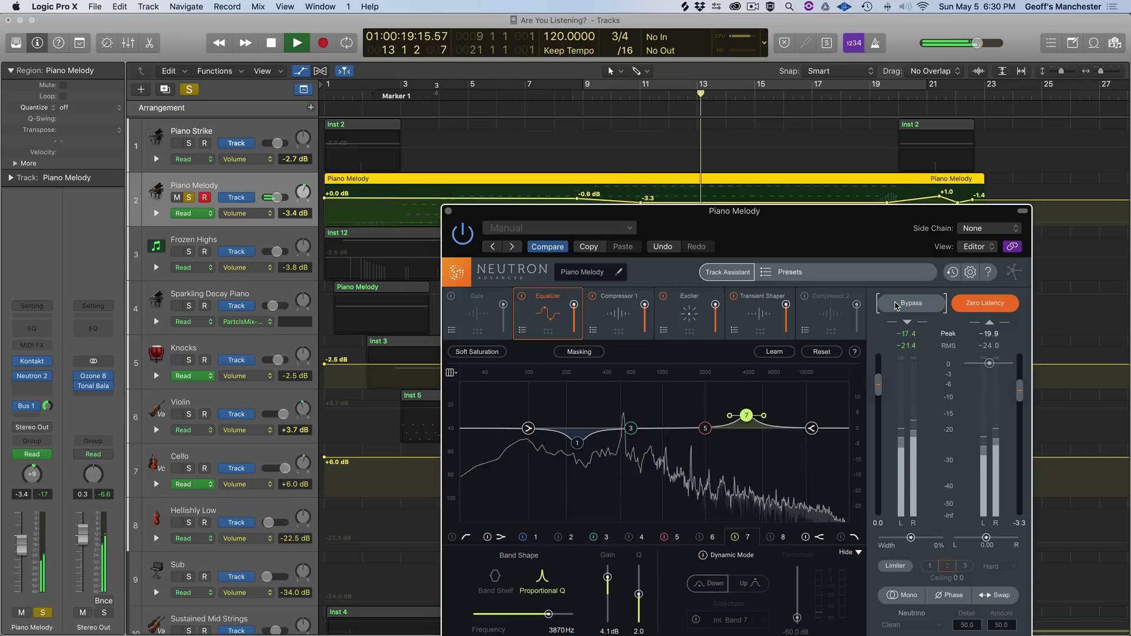
click(896, 304)
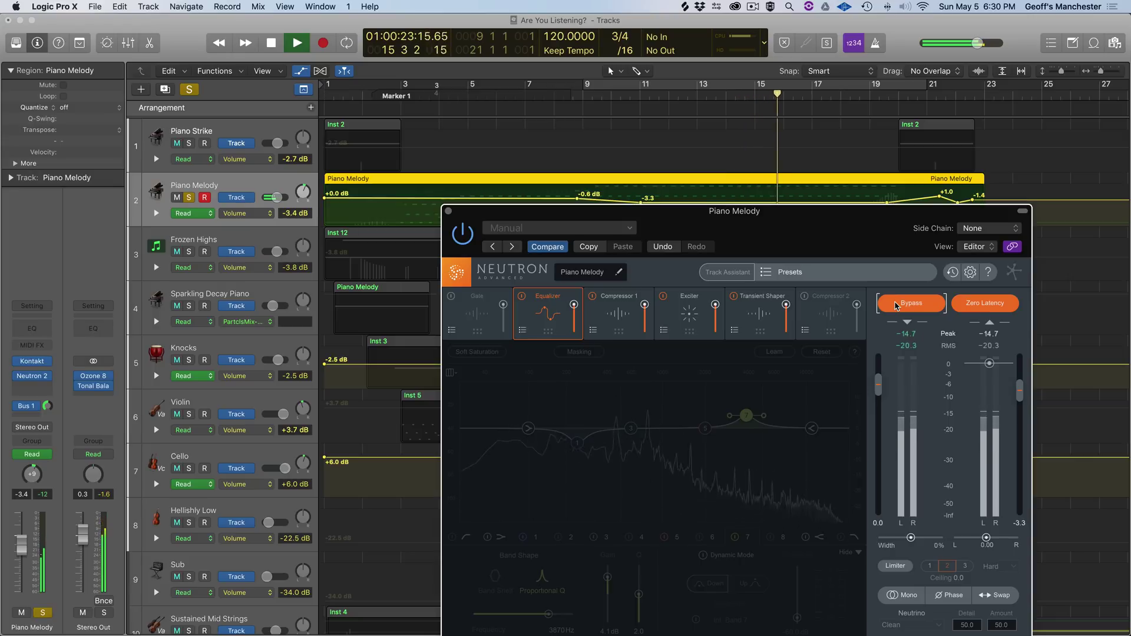
click(896, 304)
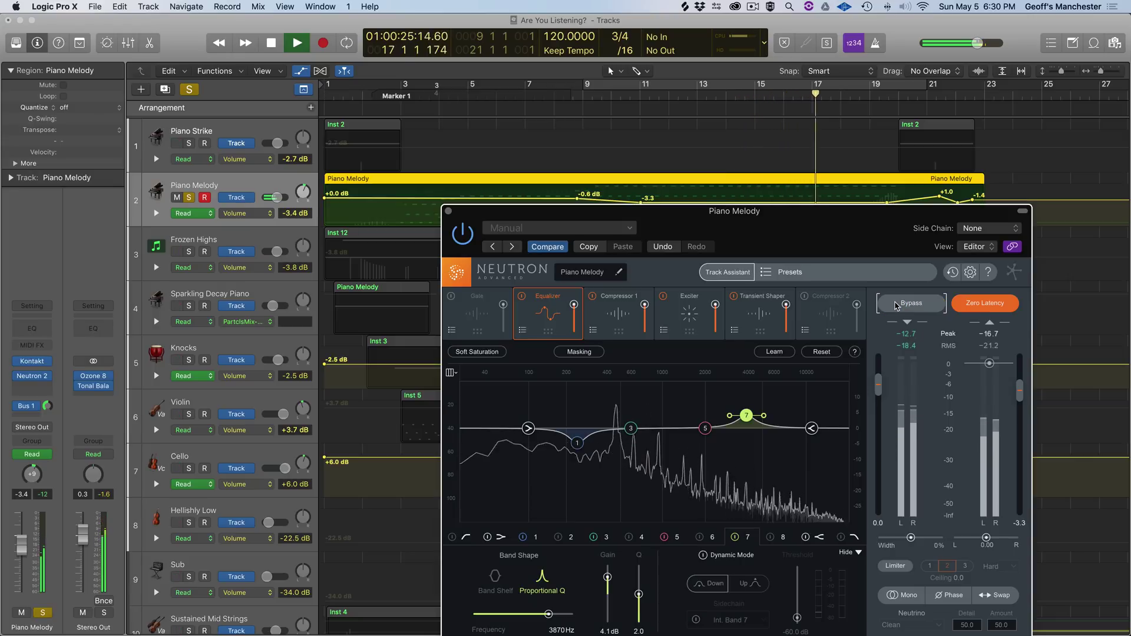
click(896, 304)
key(space)
click(896, 304)
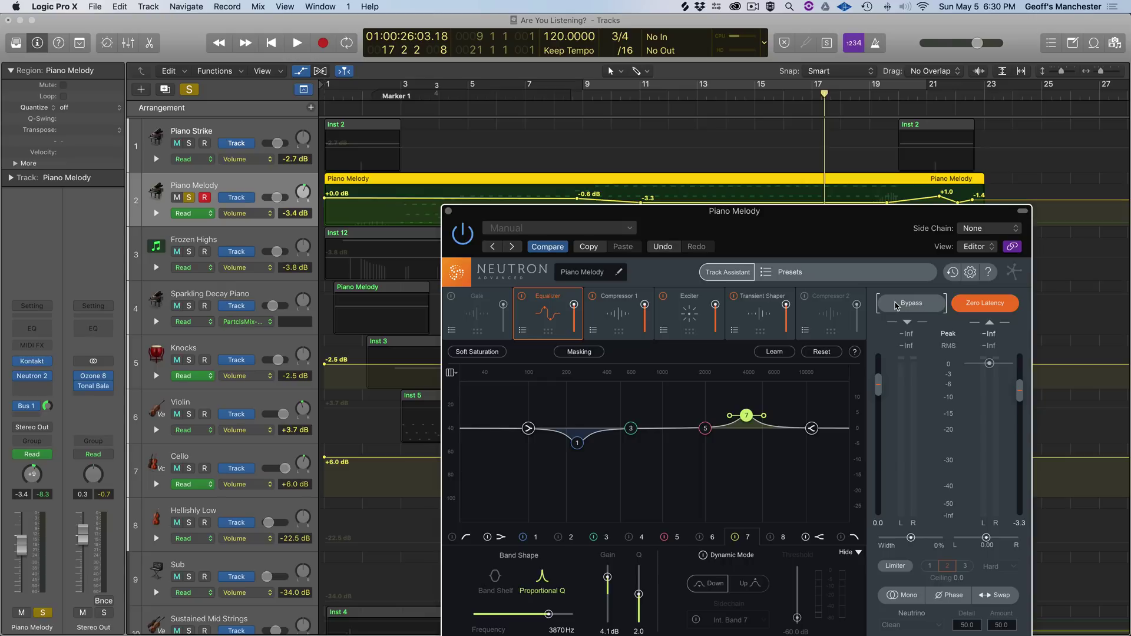
Step: Return the playhead to the beginning, close the Neutron 2 window and unsolo Piano Melody
key(Return)
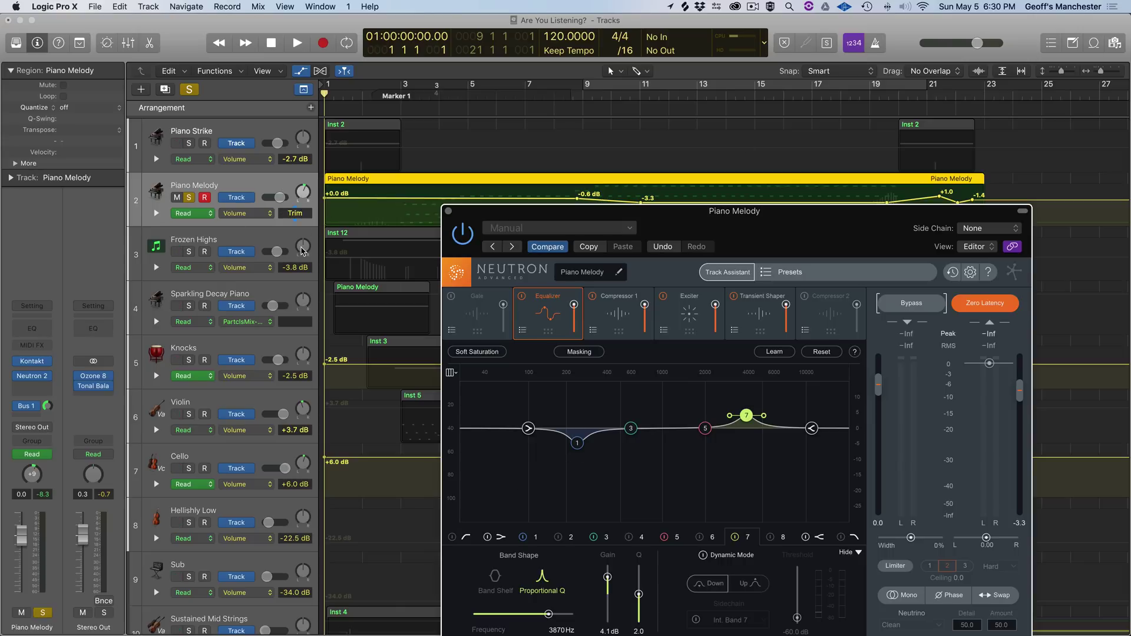
click(448, 211)
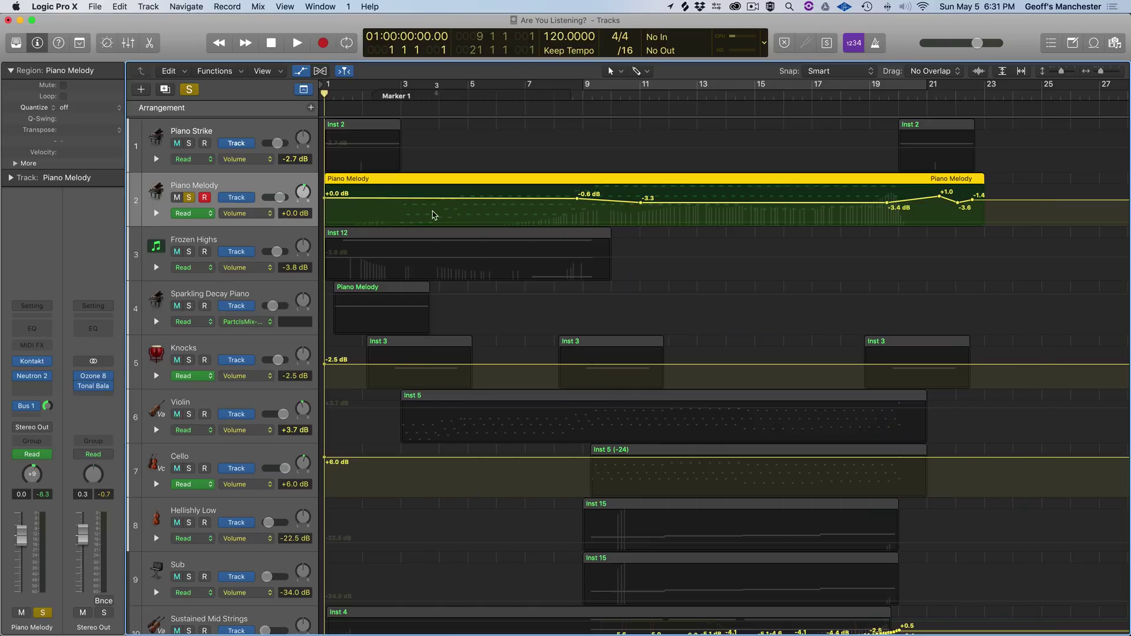
click(189, 198)
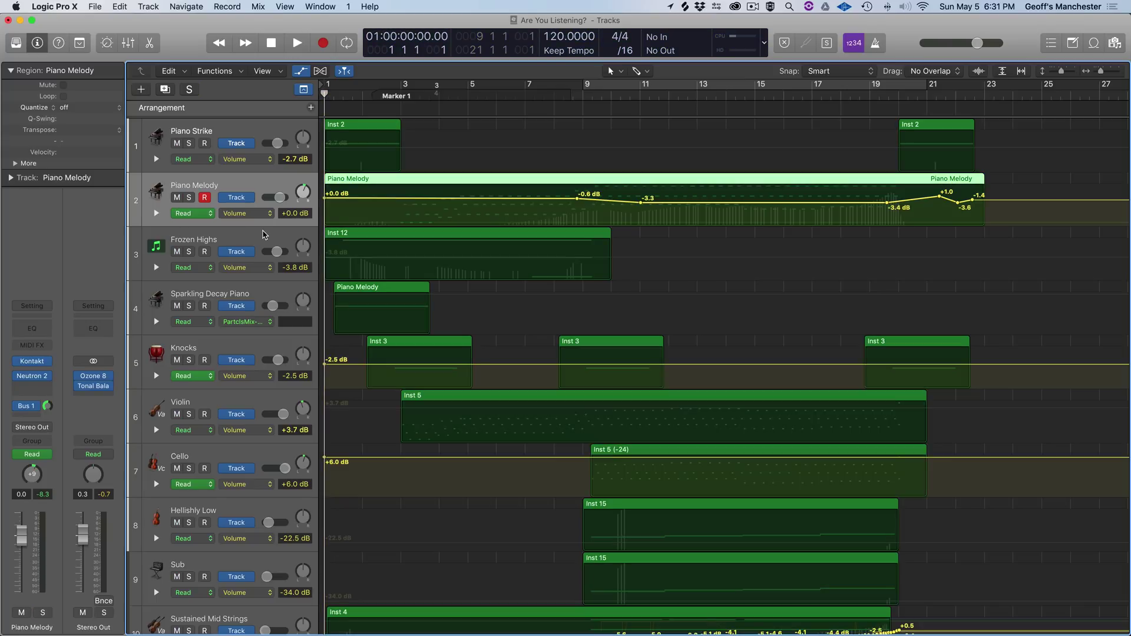
Step: Select the Frozen Highs track, view its Kontakt instrument with the LCO Textures grid, and close the window
click(262, 235)
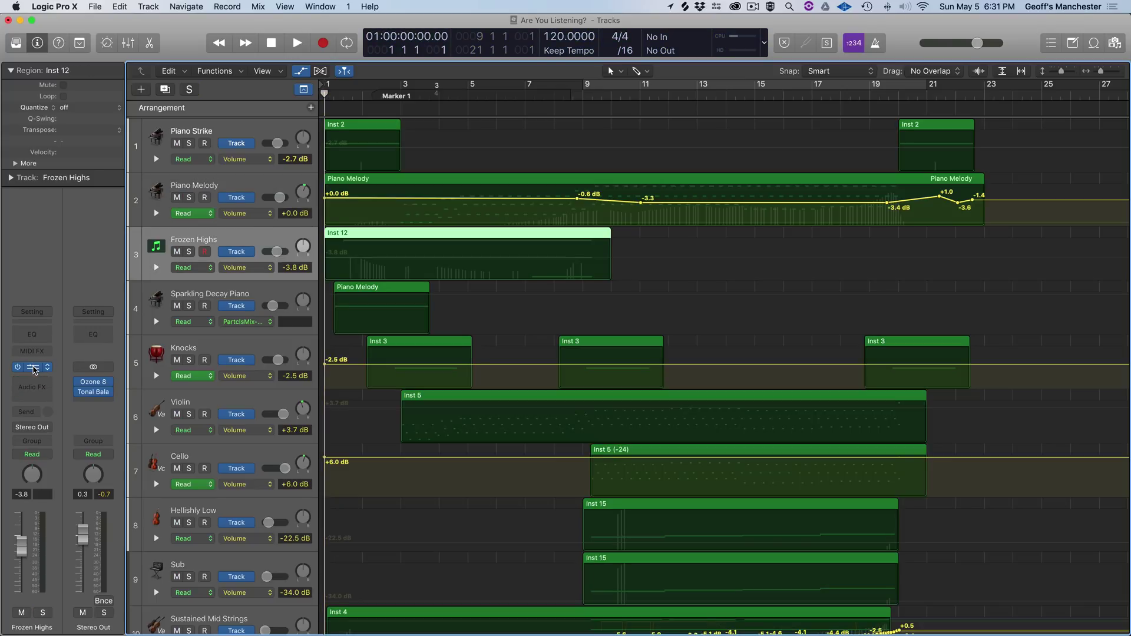
click(33, 368)
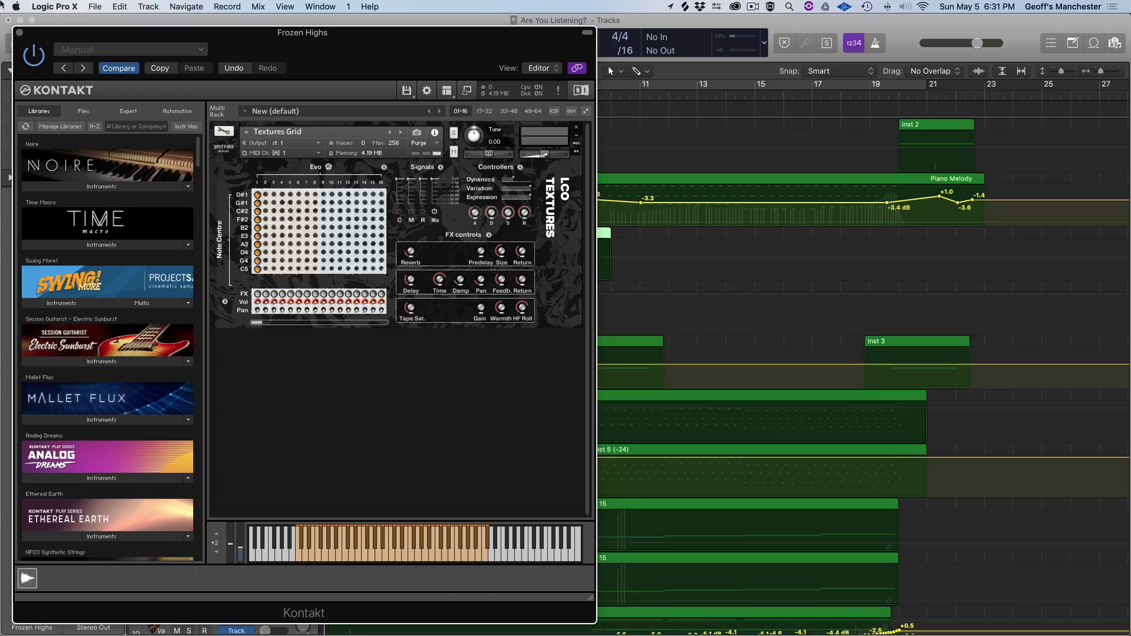
click(19, 33)
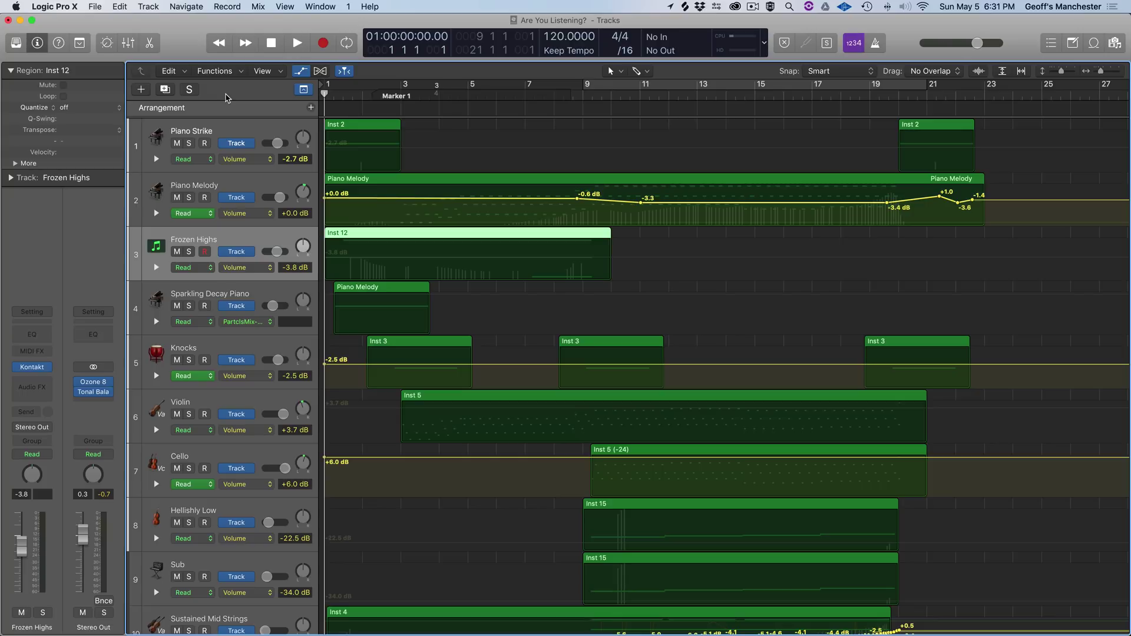
Step: Solo Frozen Highs and play from the beginning, alternating between solo and full arrangement, and stop in bar 10 with it soloed
click(189, 254)
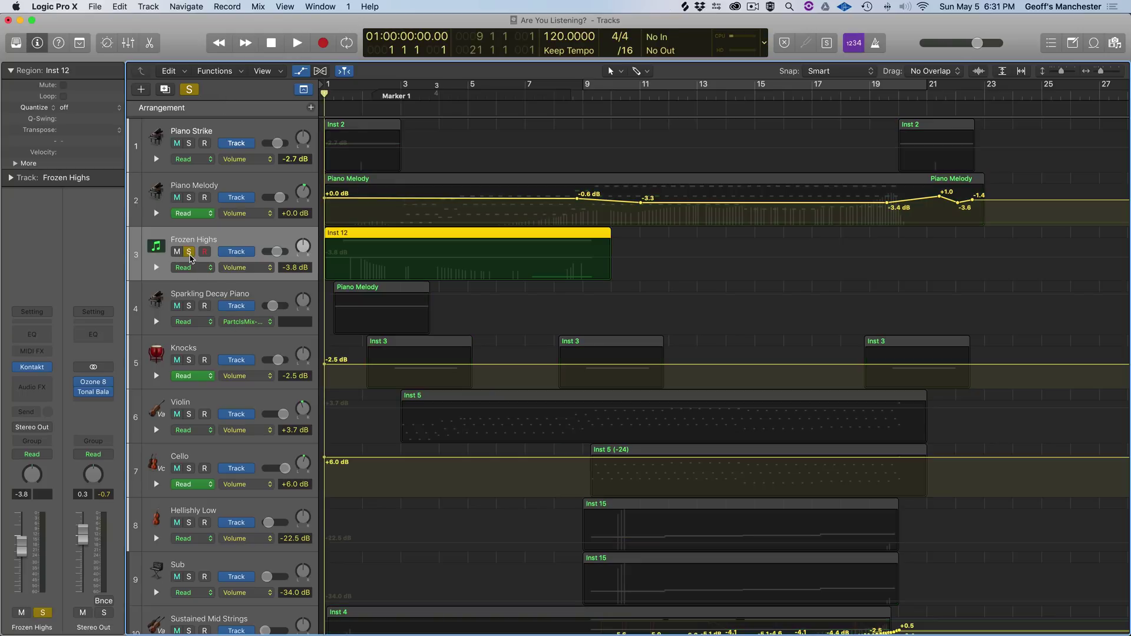
key(space)
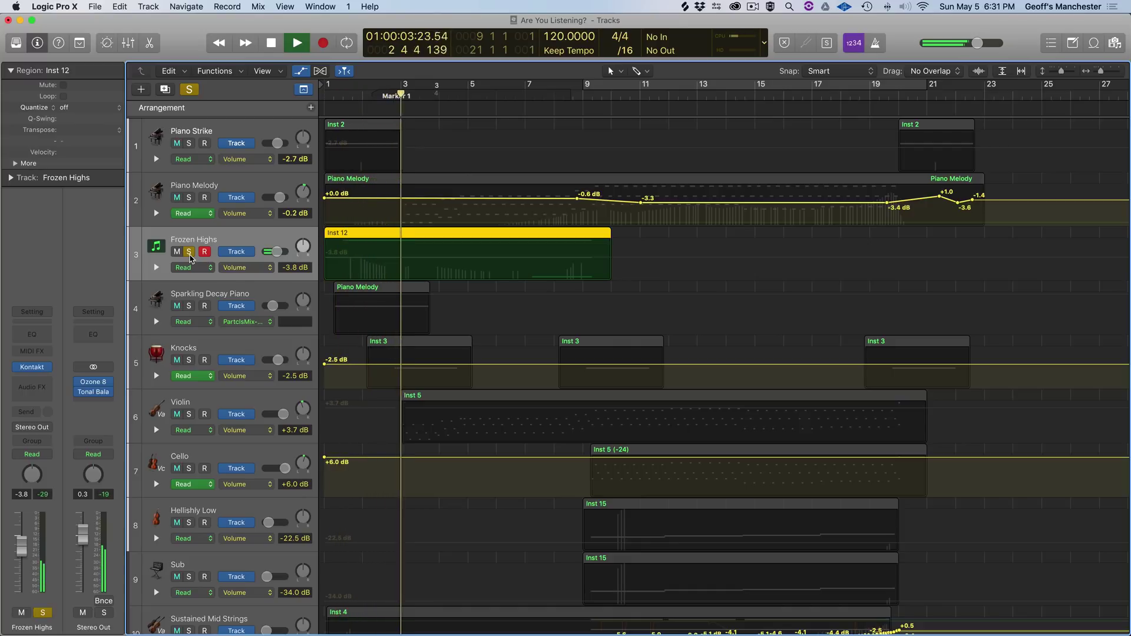
mouse_move(89, 388)
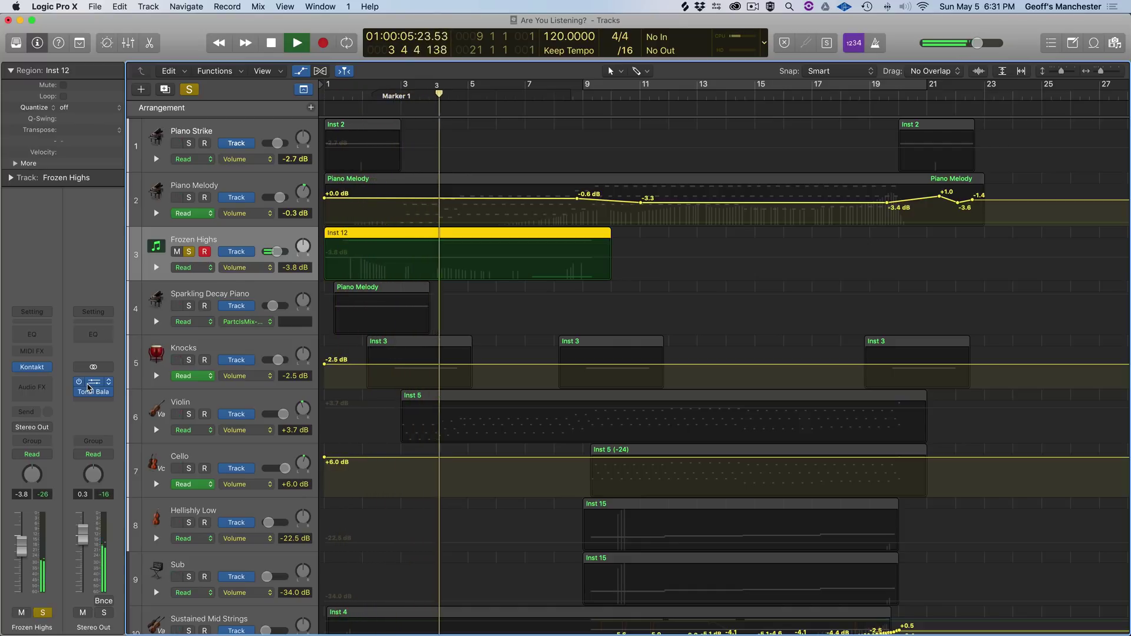
key(s)
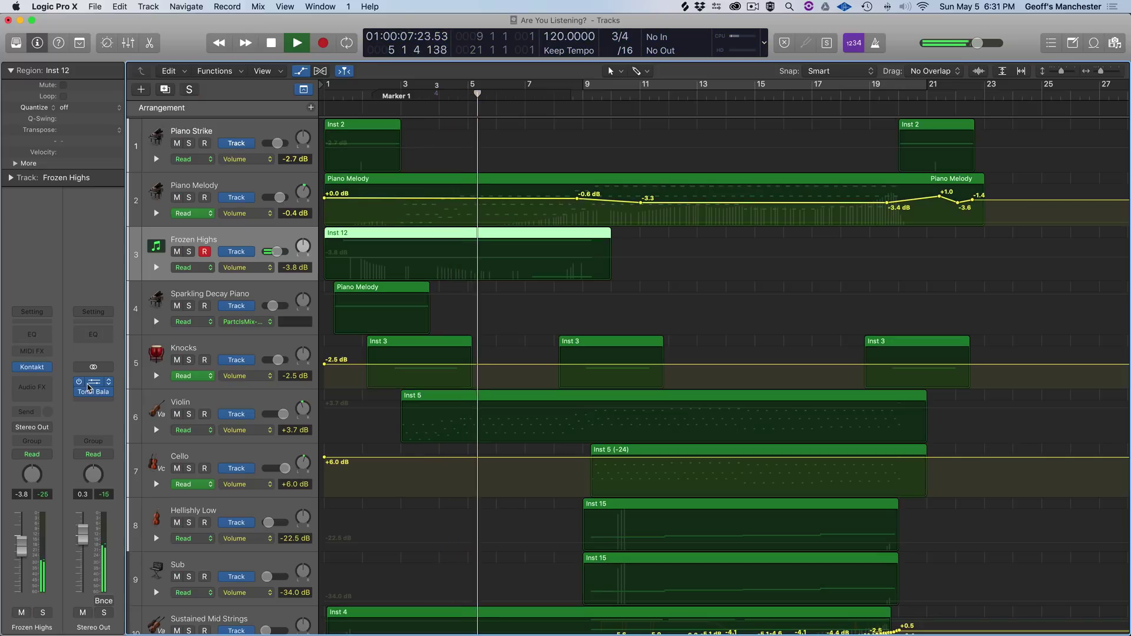
key(s)
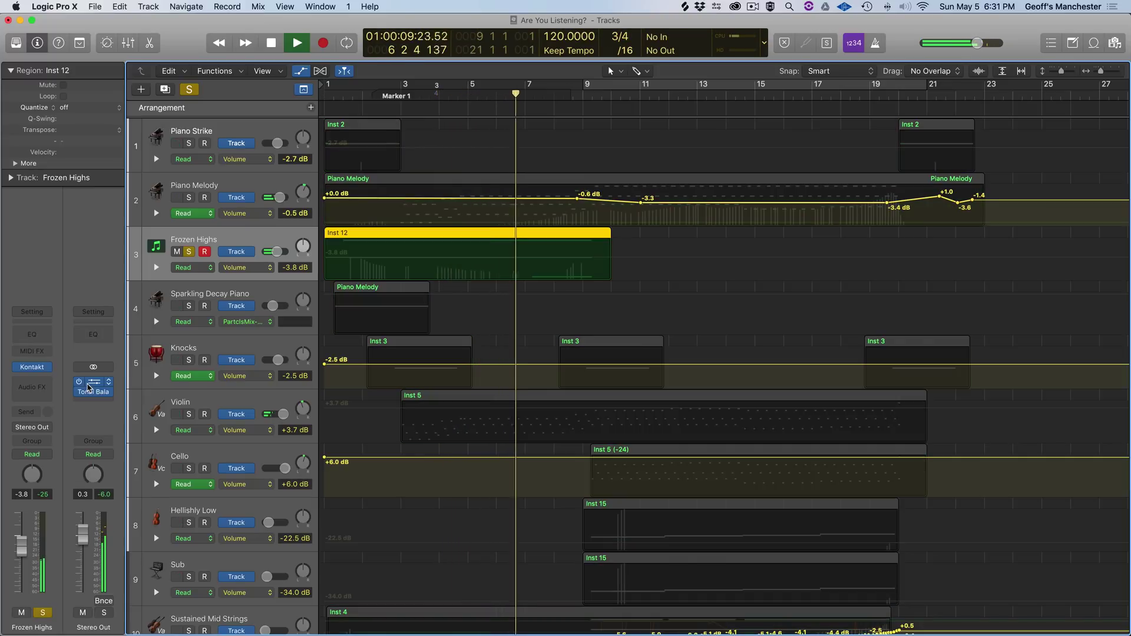
key(s)
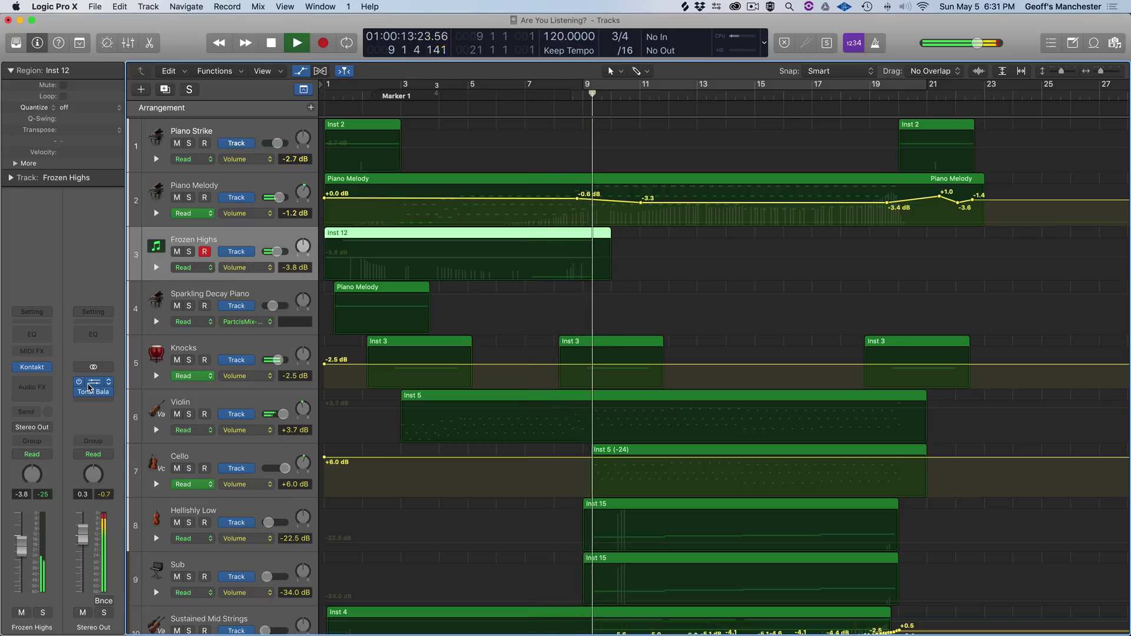
key(s)
key(space)
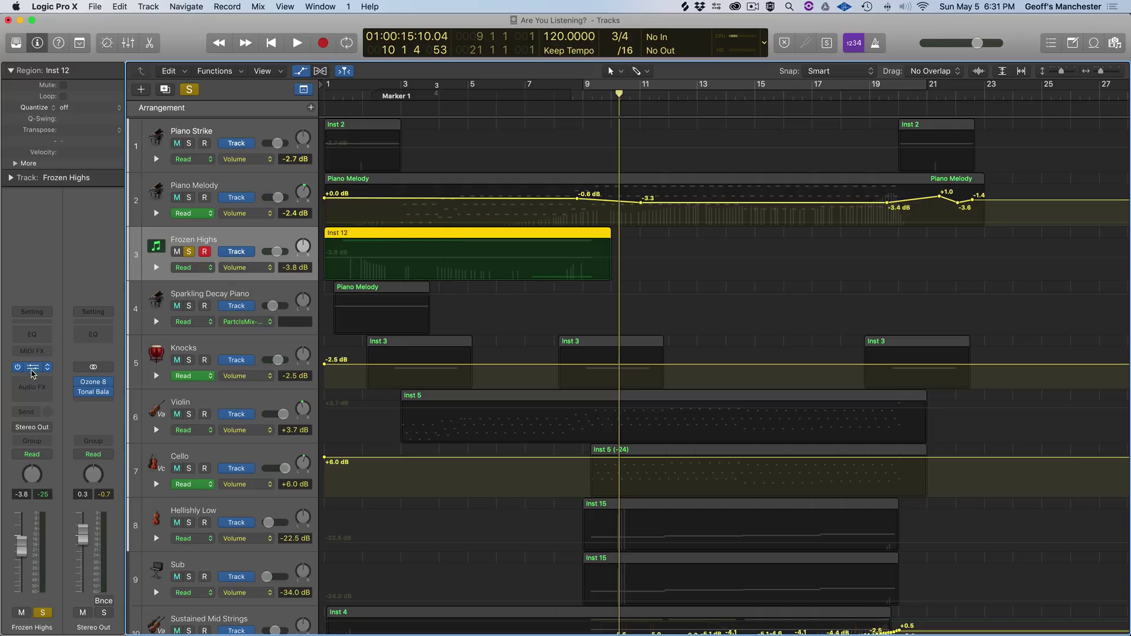
Step: Open the Frozen Highs track's Kontakt instrument, hide its plug-in header and place the window below the Frozen Highs region
click(33, 368)
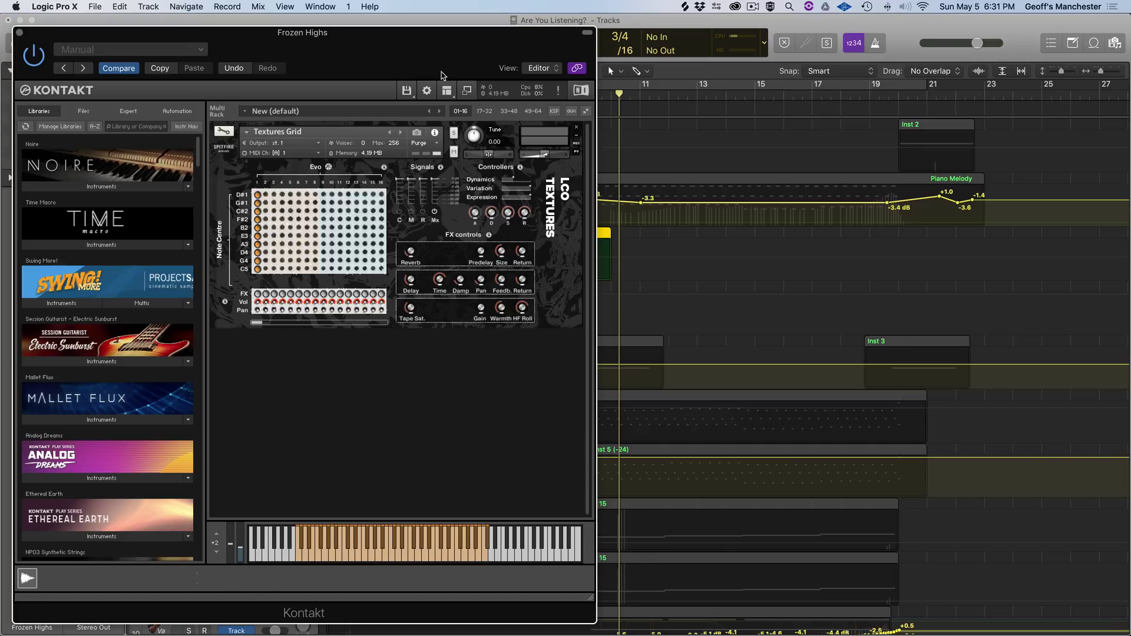
drag(569, 47, 843, 93)
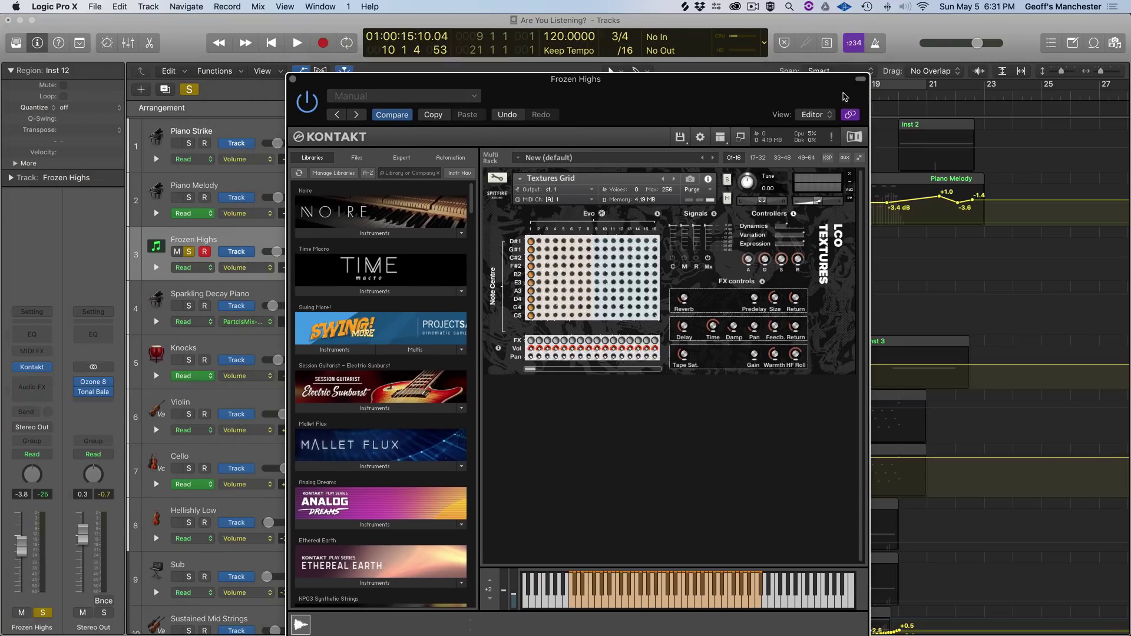
click(860, 82)
drag(691, 82, 723, 291)
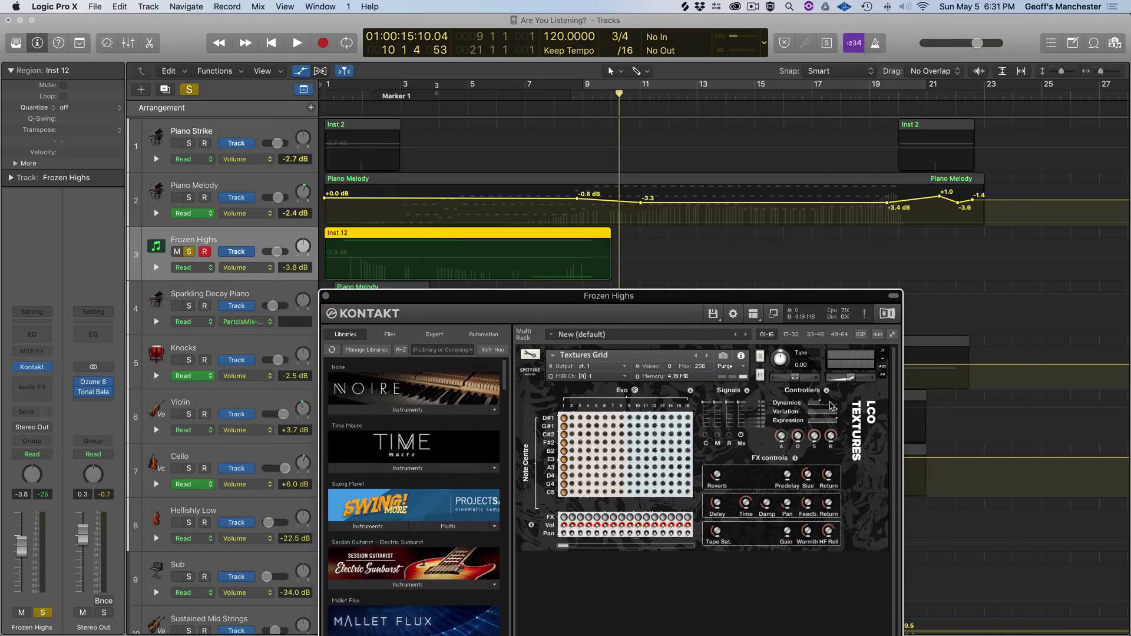
Step: Play the soloed Frozen Highs track from the beginning with Kontakt in view and stop in bar 10
key(Return)
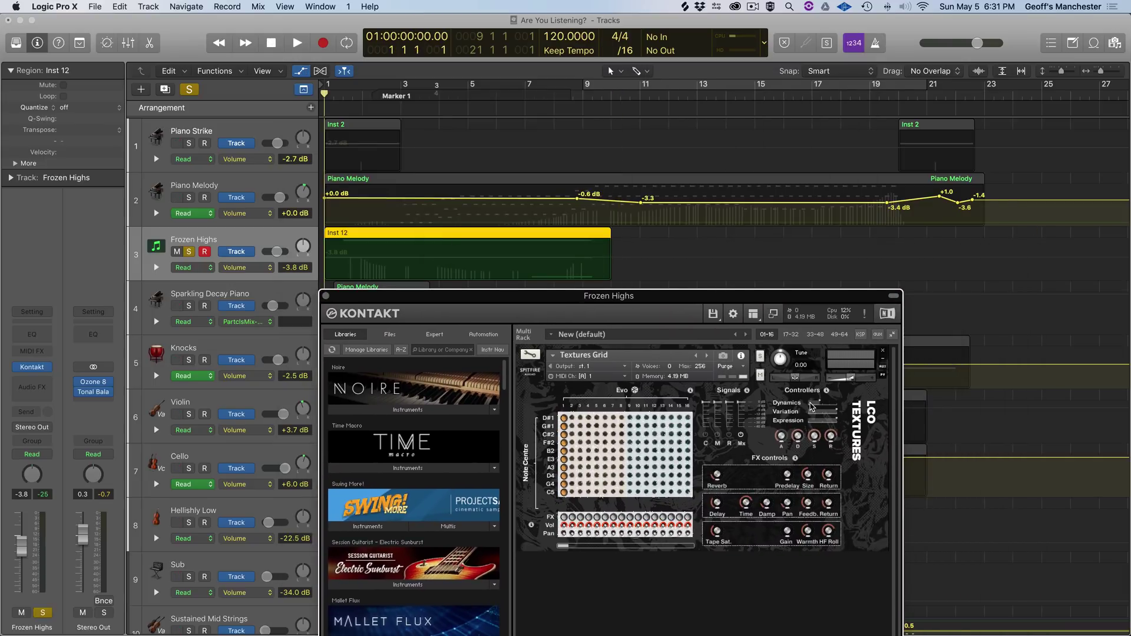
key(space)
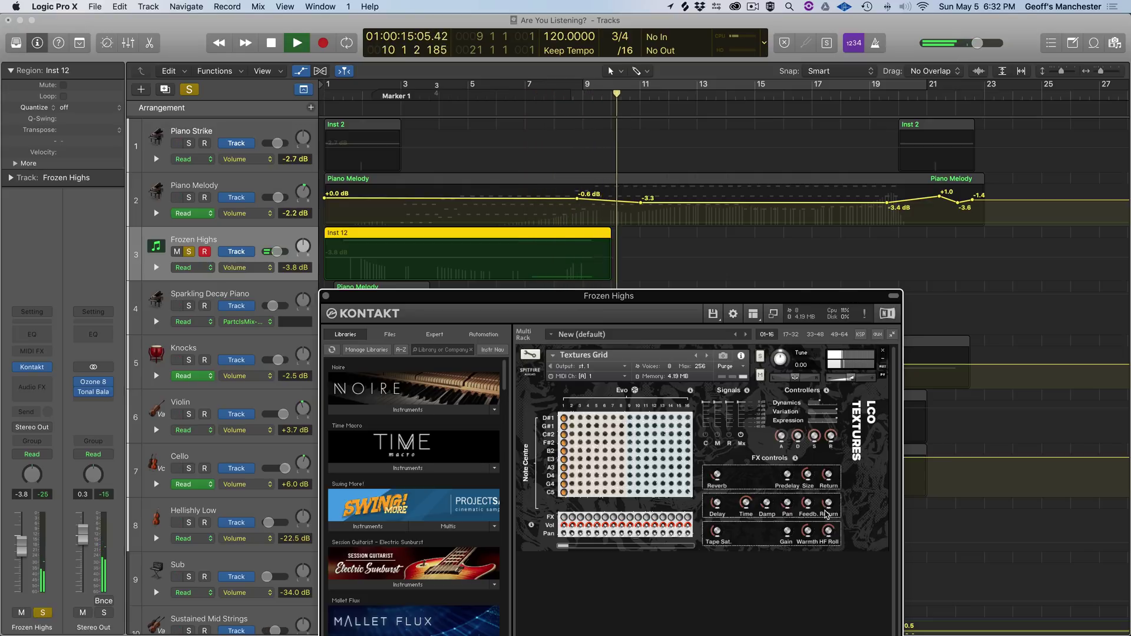
key(space)
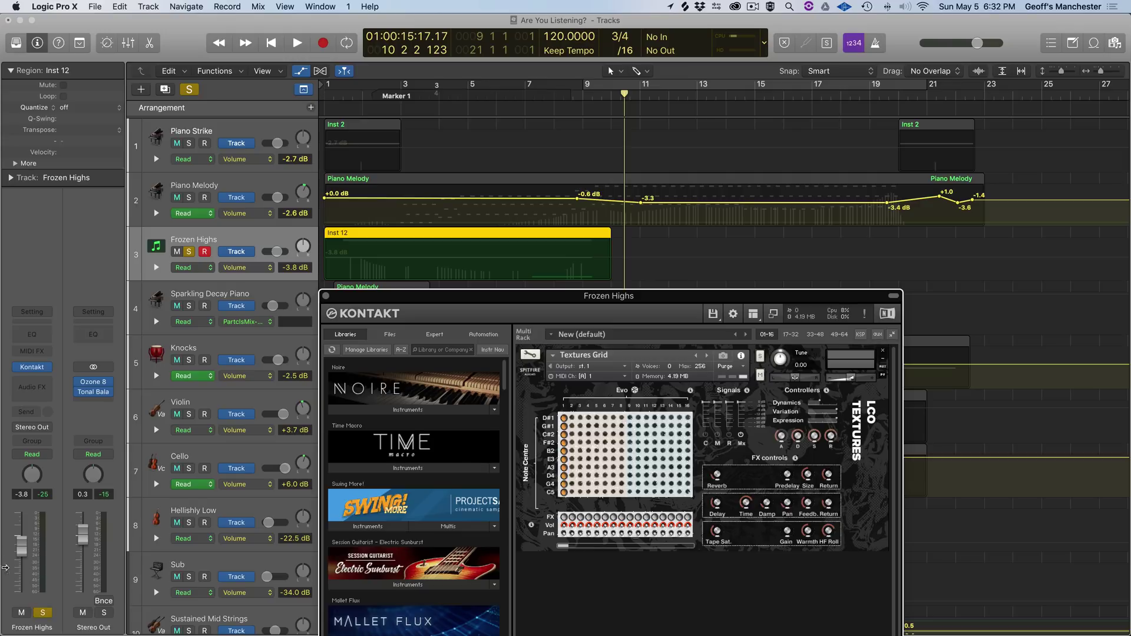
Step: Show the audio effect choices for Frozen Highs without adding a plug-in, and close the Kontakt window
click(28, 387)
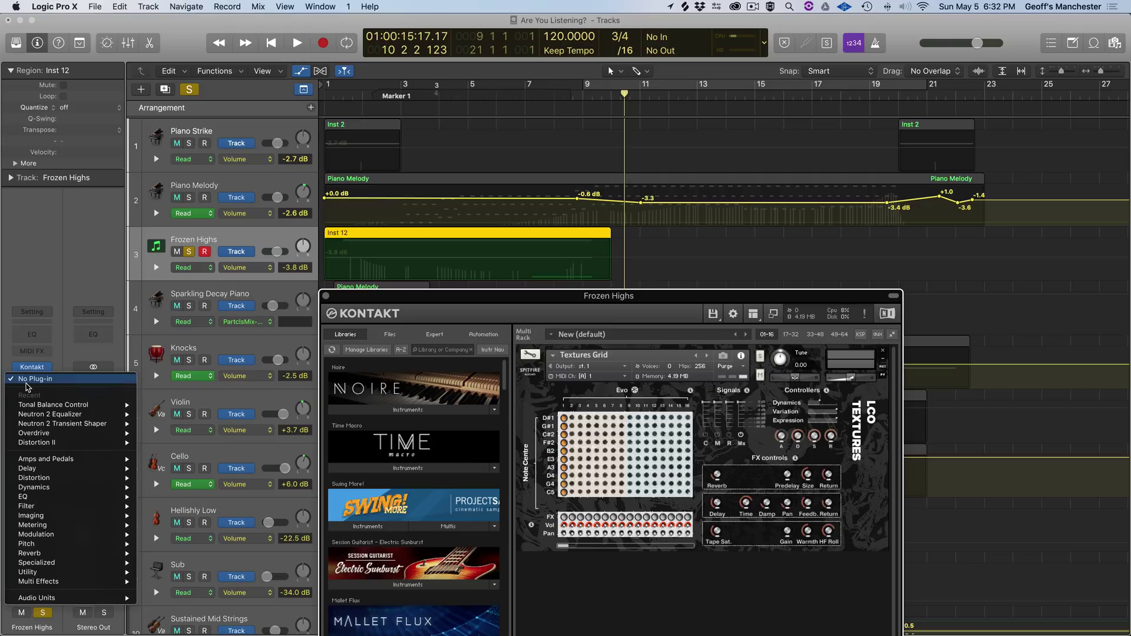
click(61, 363)
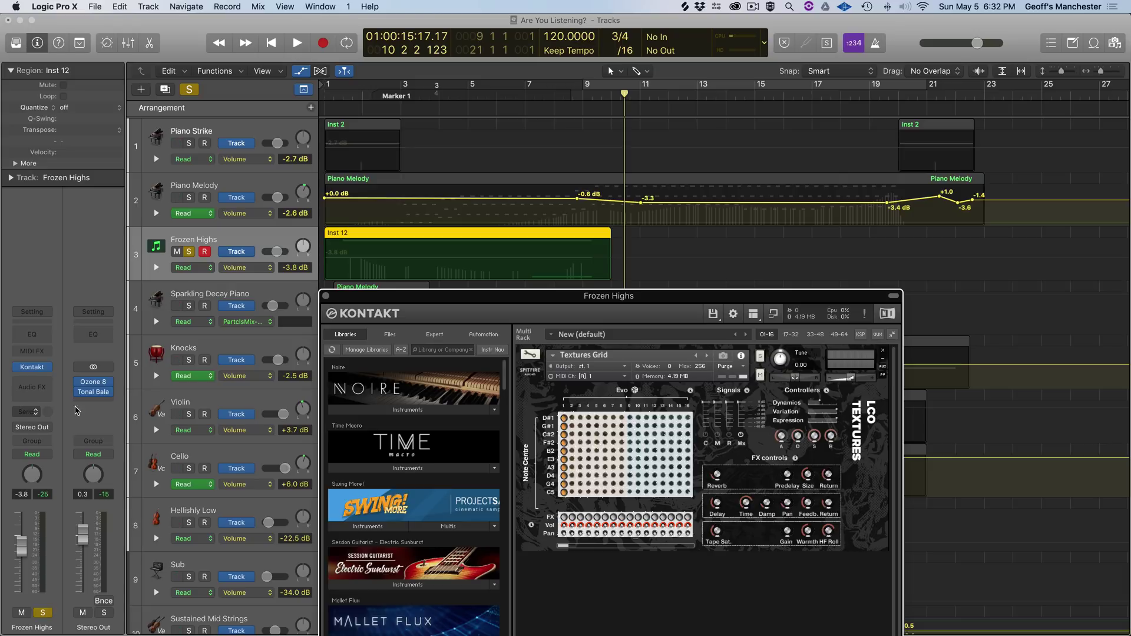
click(325, 297)
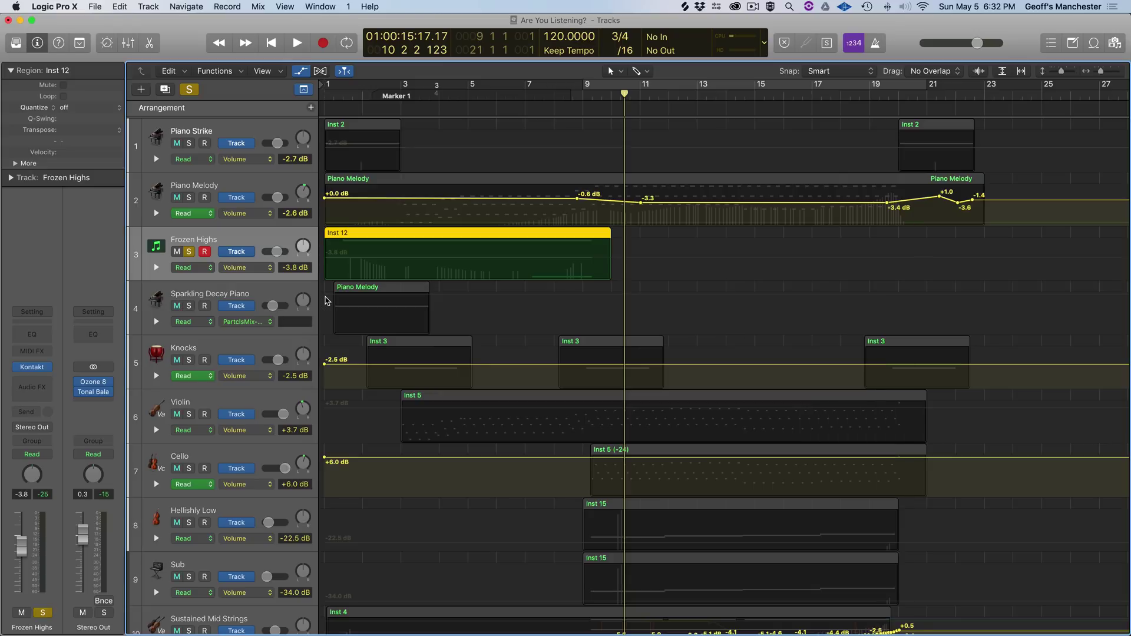
Step: Unsolo Frozen Highs, return the playhead to the beginning, and solo and select the Sparkling Decay Piano track
key(s)
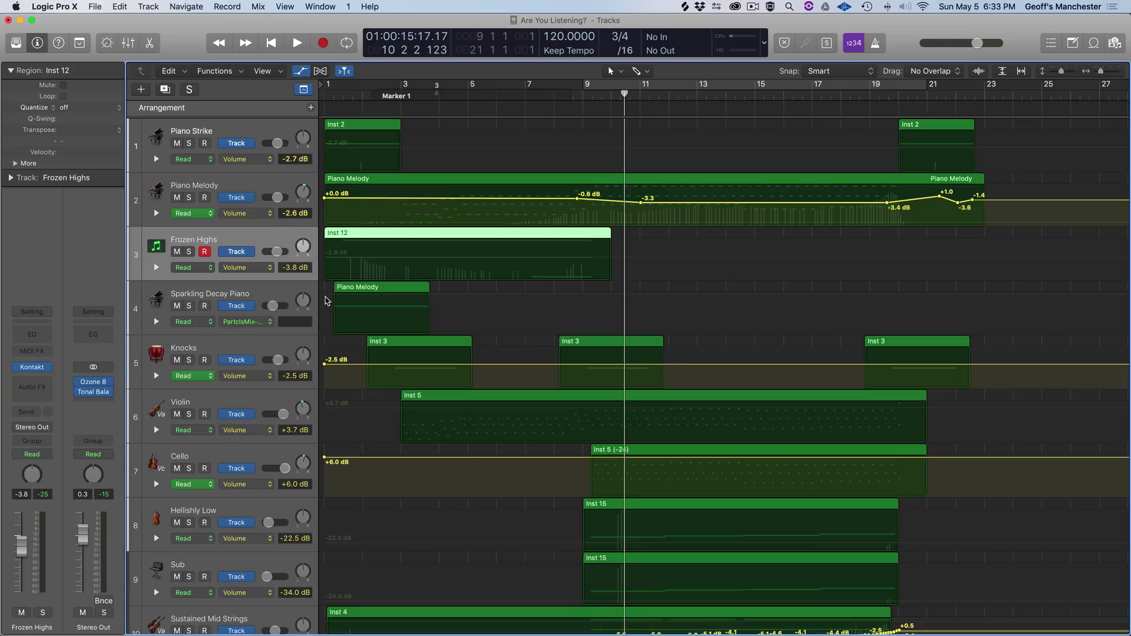
key(Return)
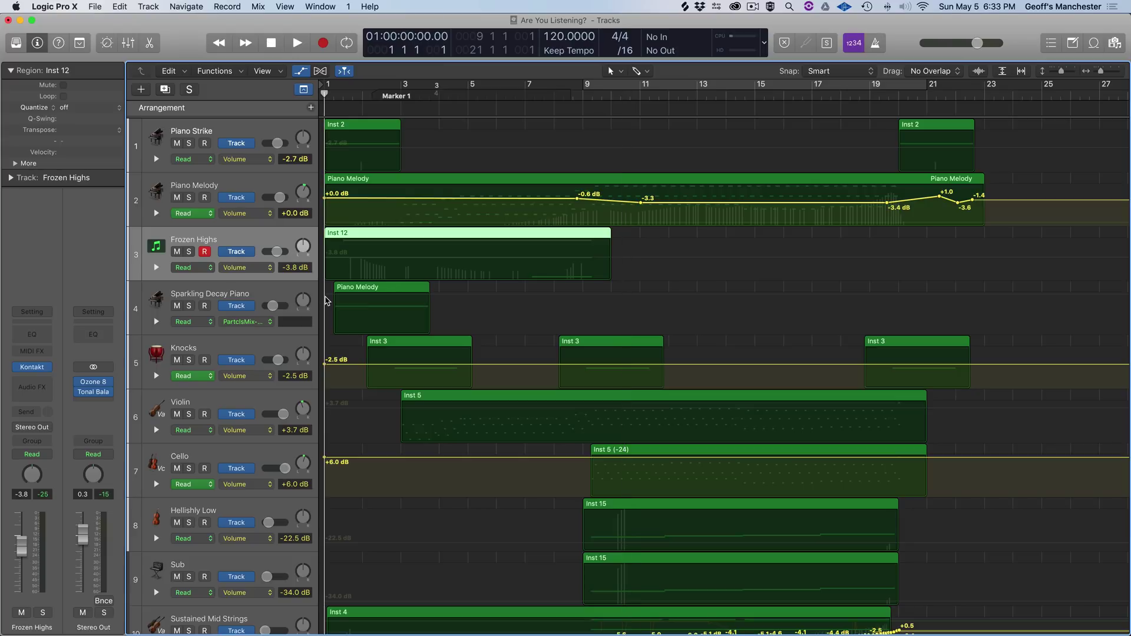
click(190, 306)
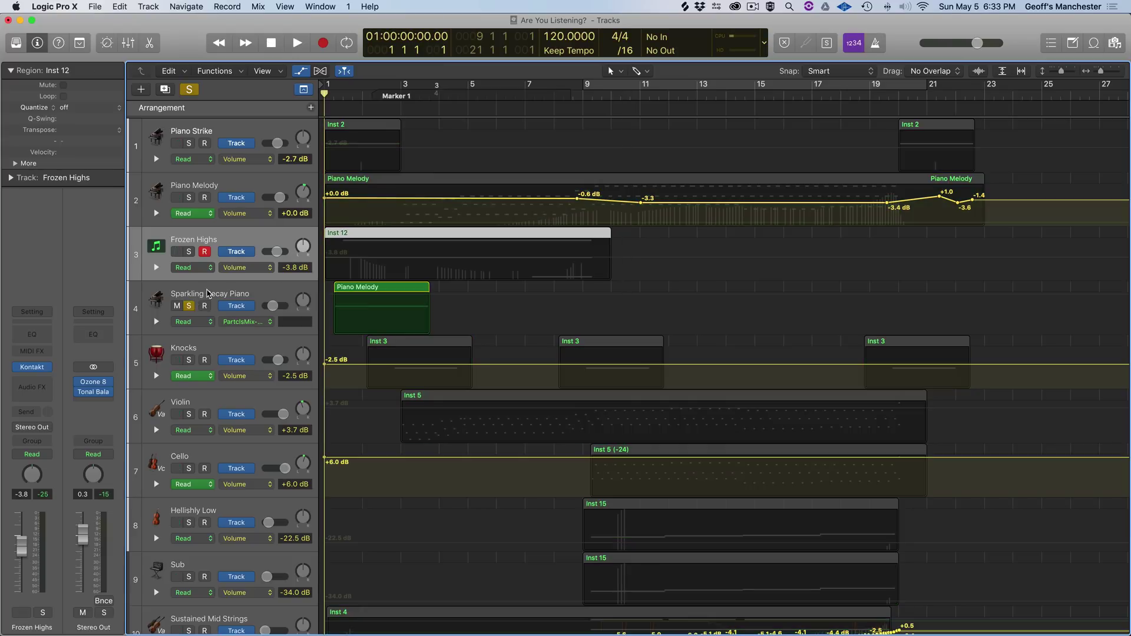
click(208, 294)
key(a)
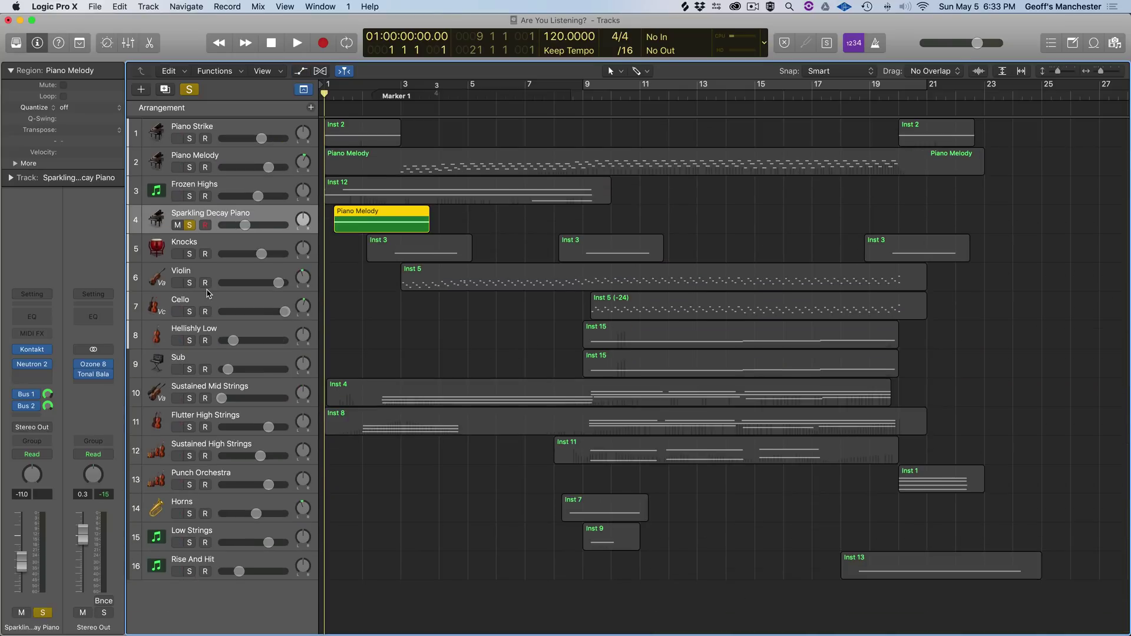
key(a)
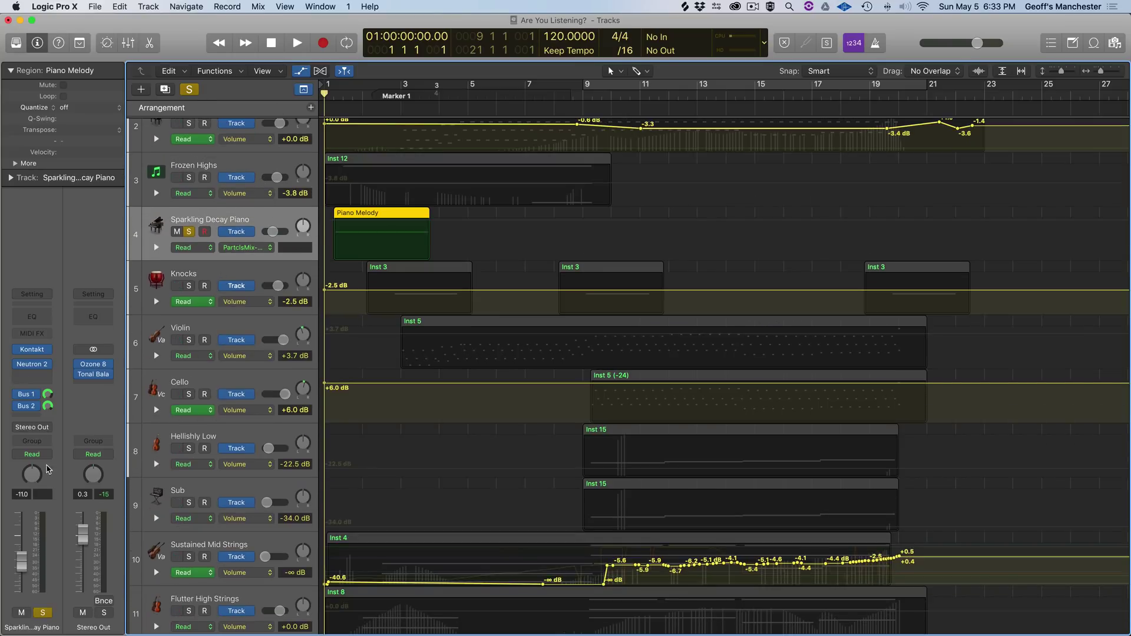
Step: Open Neutron 2 on Sparkling Decay Piano, set Equalizer band 1's gain to -5.0 dB and select band 7
mouse_move(30, 398)
click(33, 367)
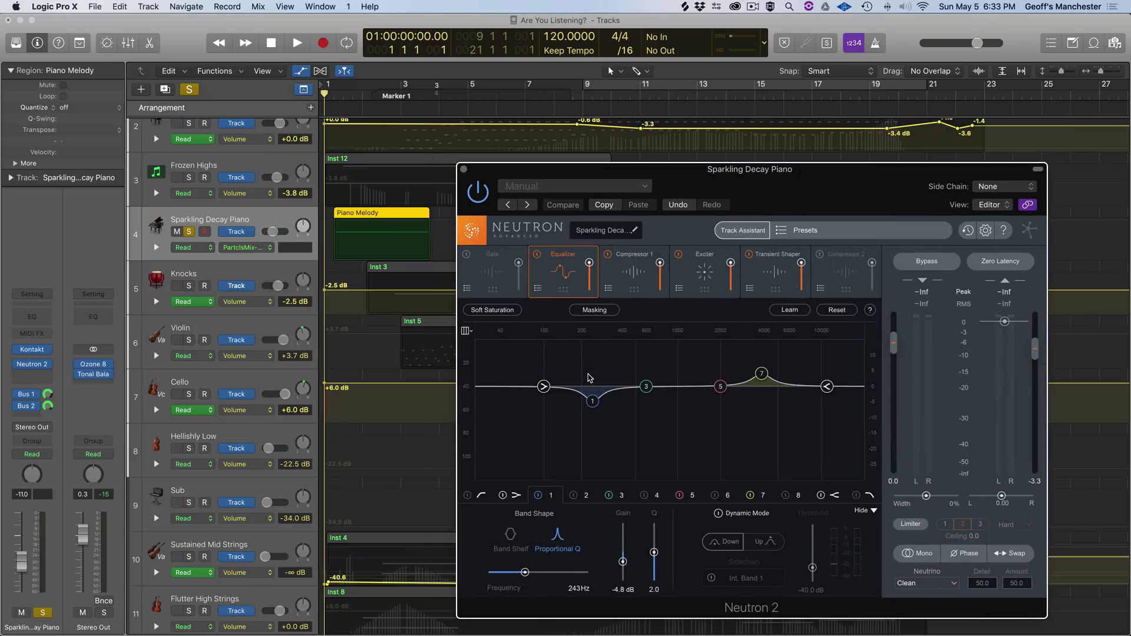
drag(593, 406, 592, 407)
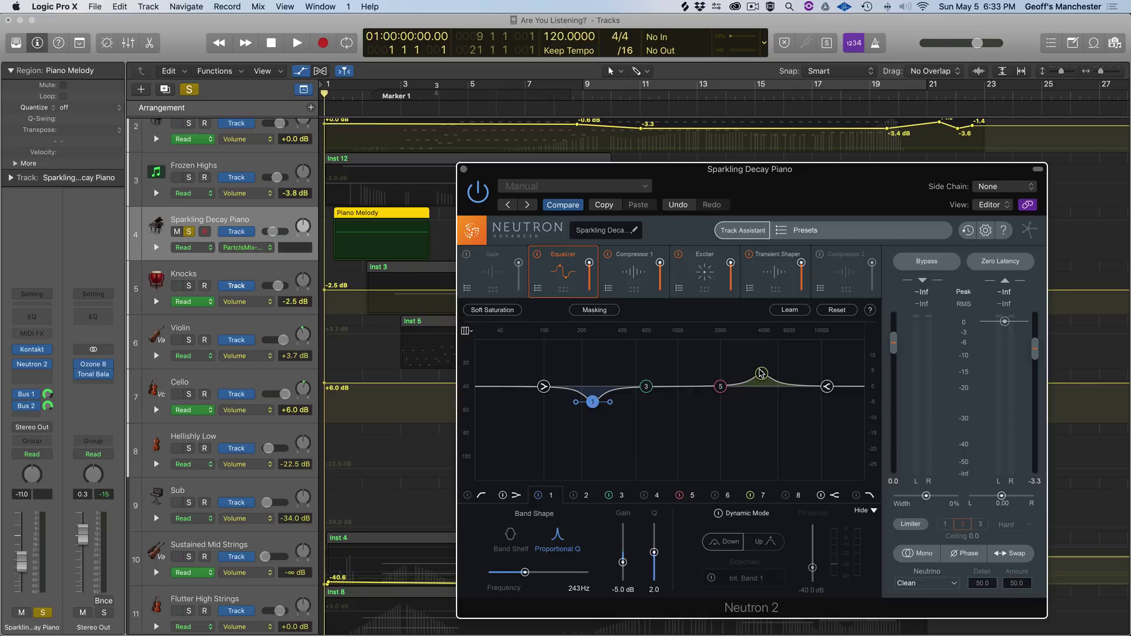
click(761, 374)
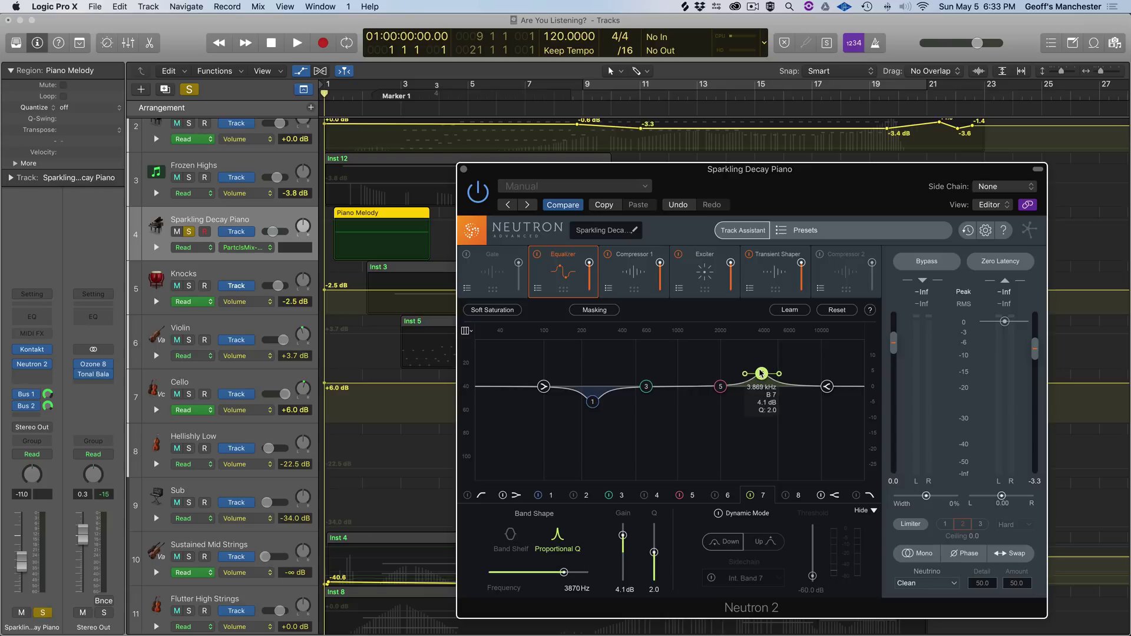
Step: View Neutron 2's Exciter and Transient Shaper modules, closing and reopening the plug-in window
click(705, 267)
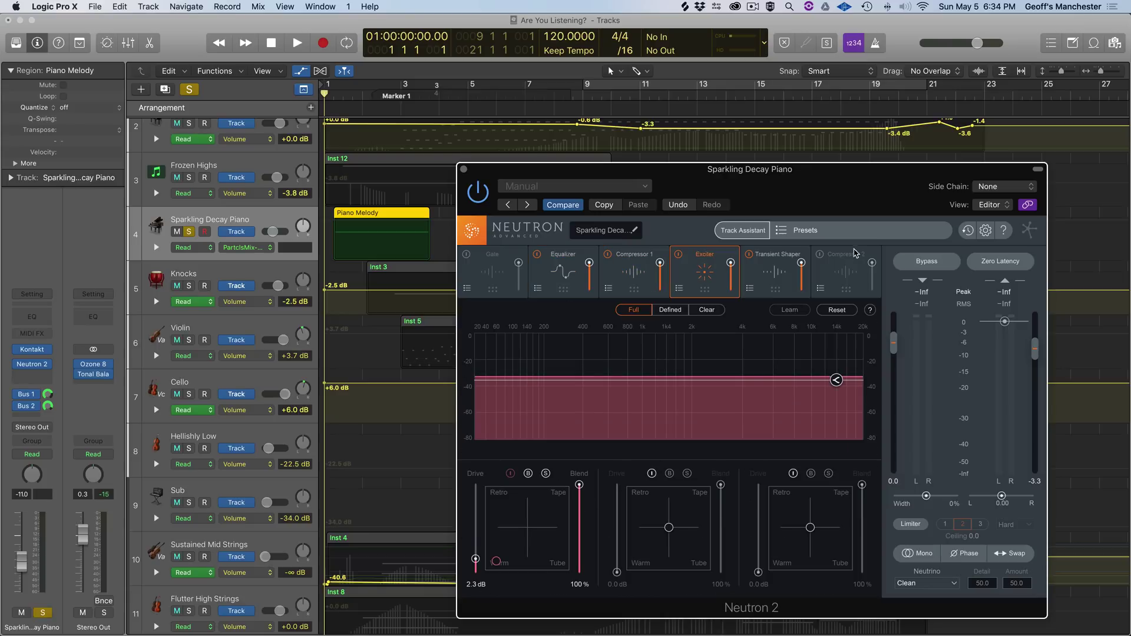
click(768, 280)
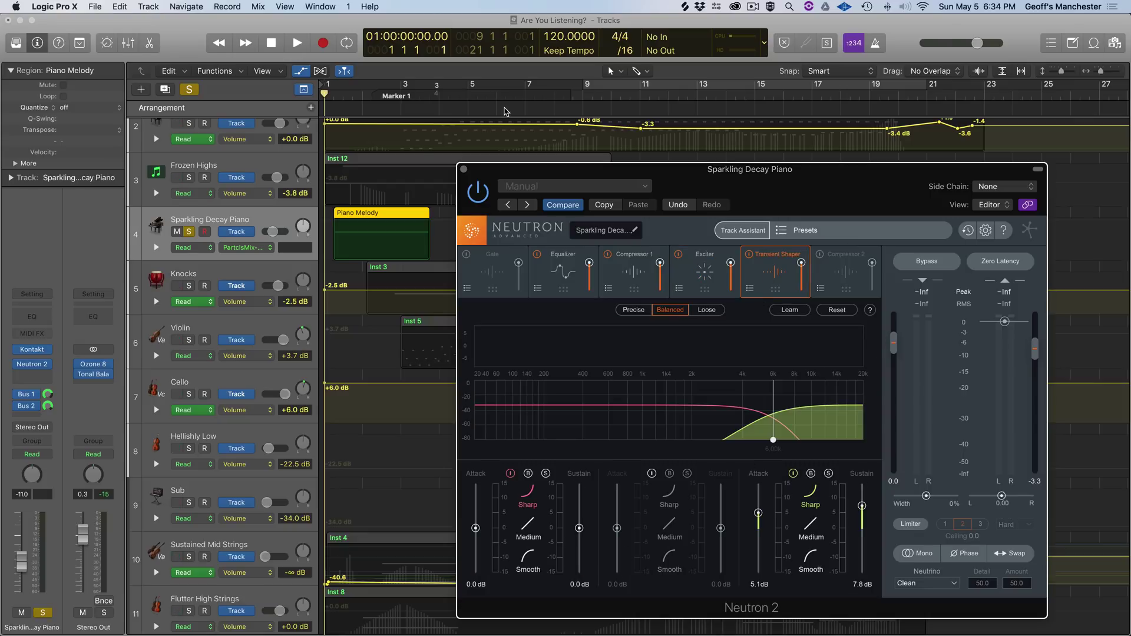
click(464, 169)
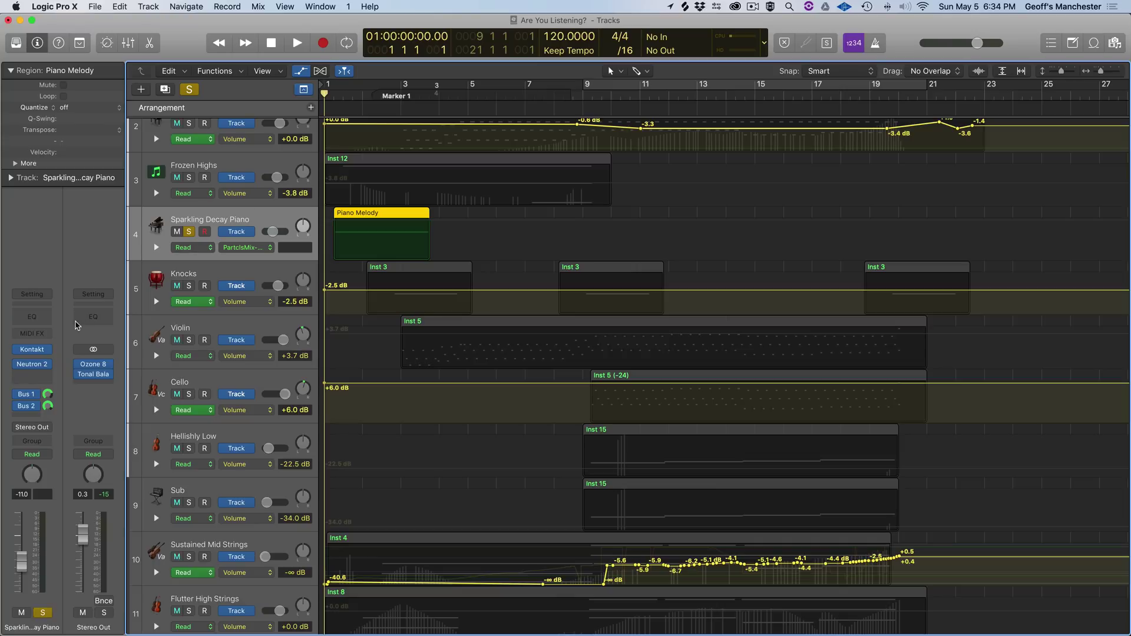
mouse_move(32, 369)
key(v)
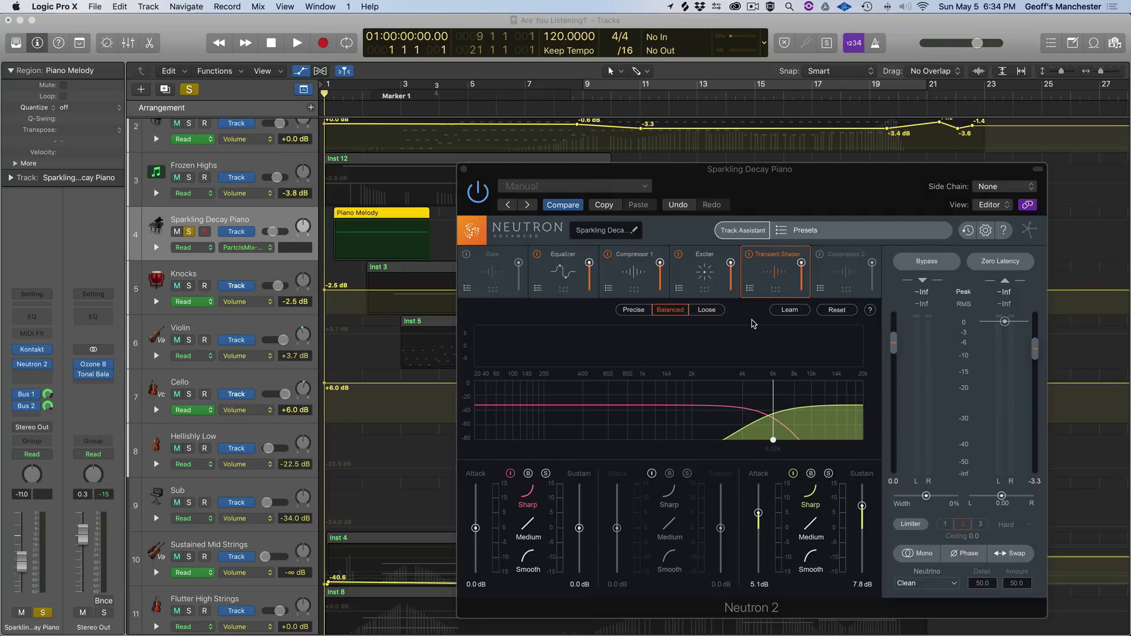
Step: Play Sparkling Decay Piano from the beginning with Neutron 2 bypassed, turn bypass off and play on to bar 4
click(942, 265)
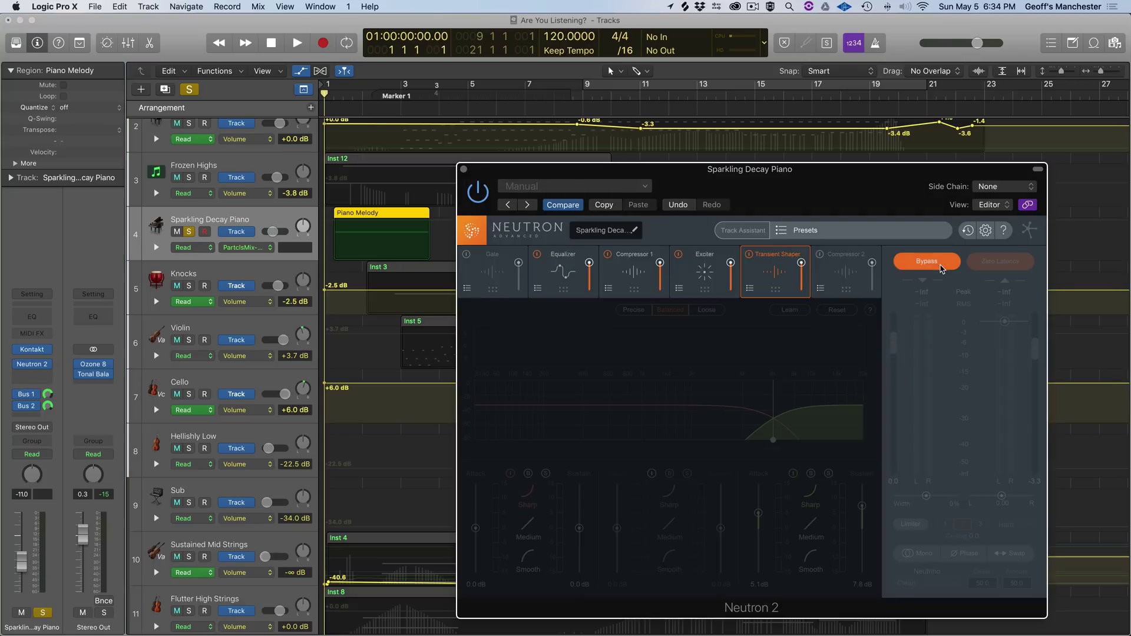
key(space)
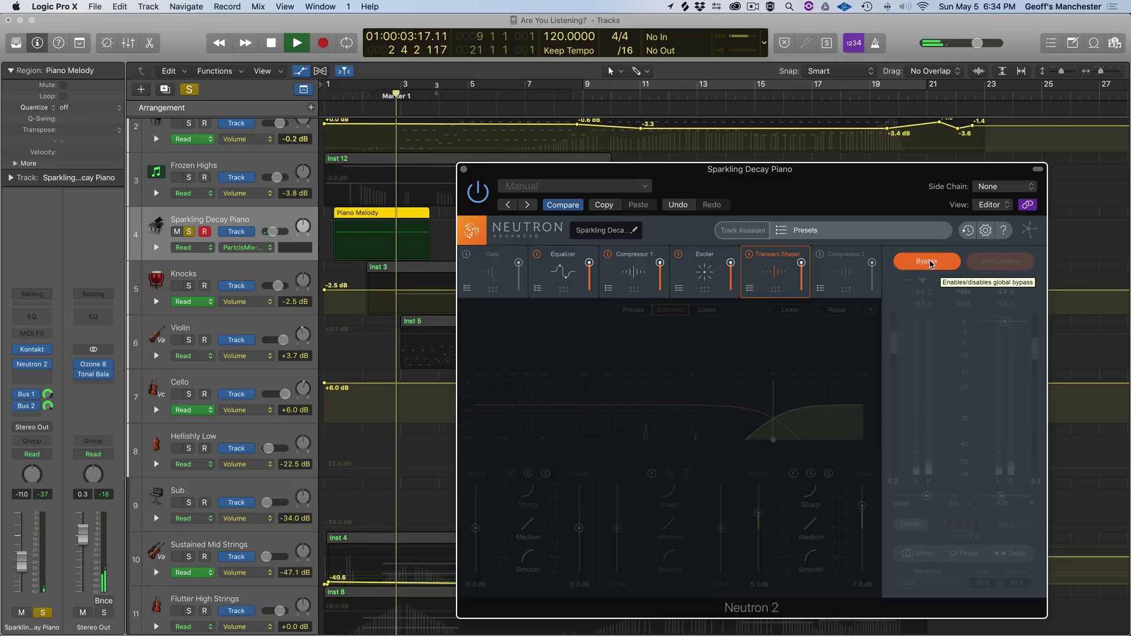
key(space)
click(931, 264)
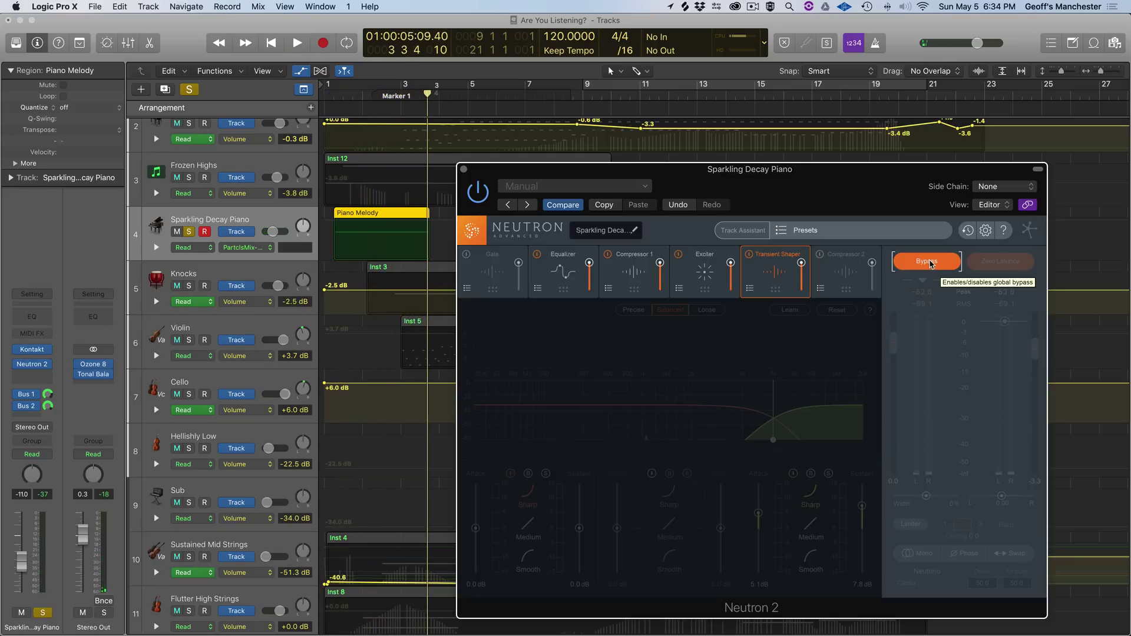
key(space)
key(space)
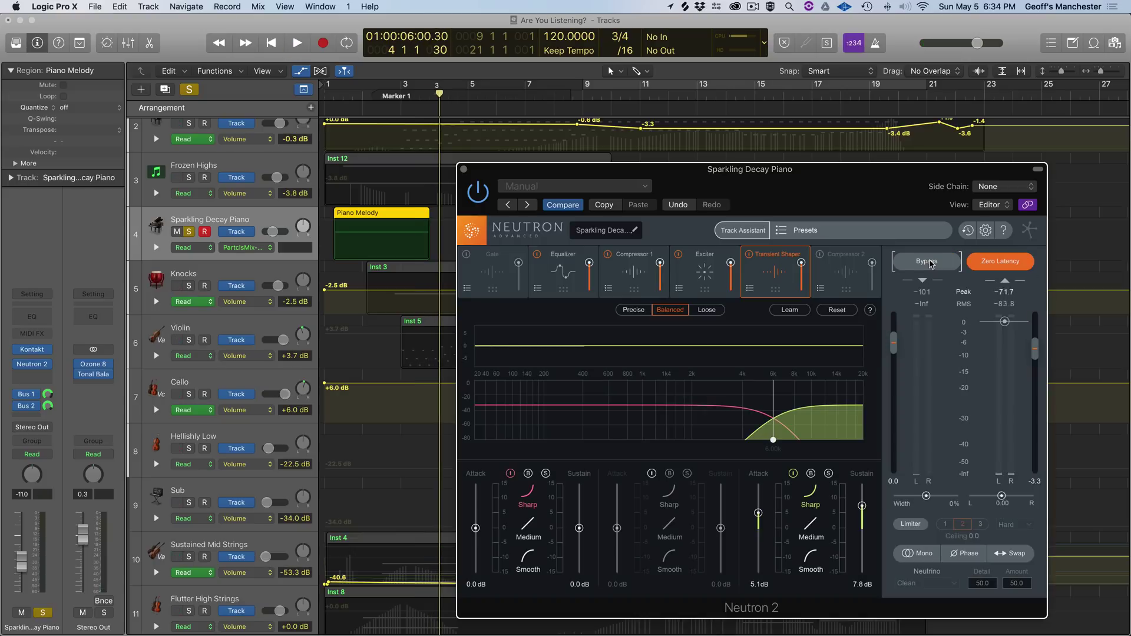
Step: Set a cycle range from bar 1 to bar 4 and start looped playback with Neutron 2 active
drag(439, 86, 282, 89)
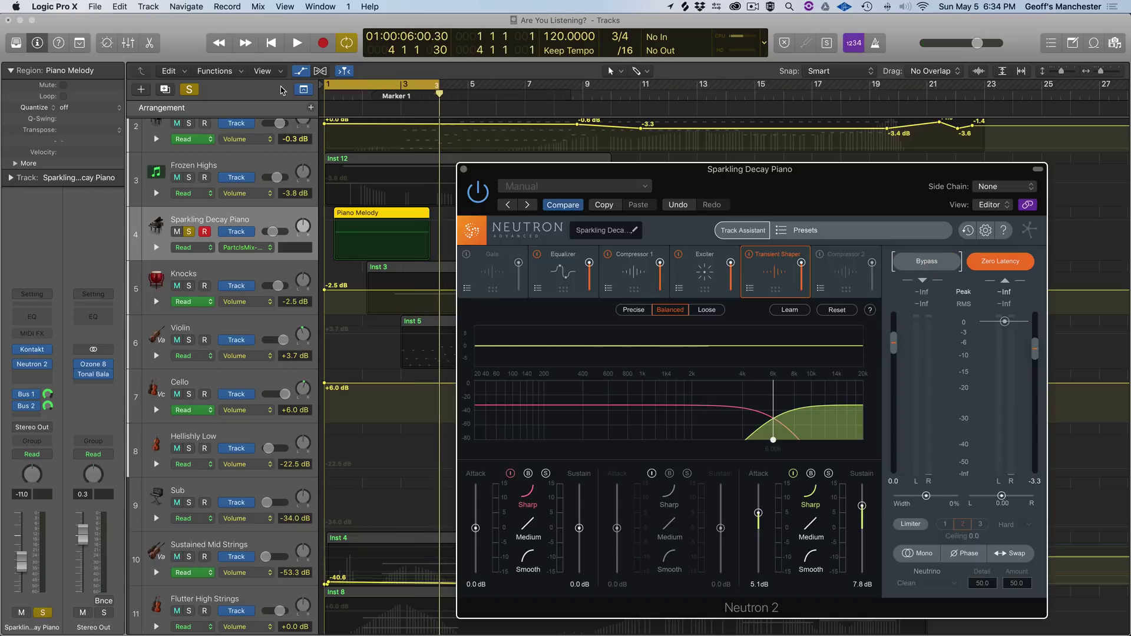
click(311, 91)
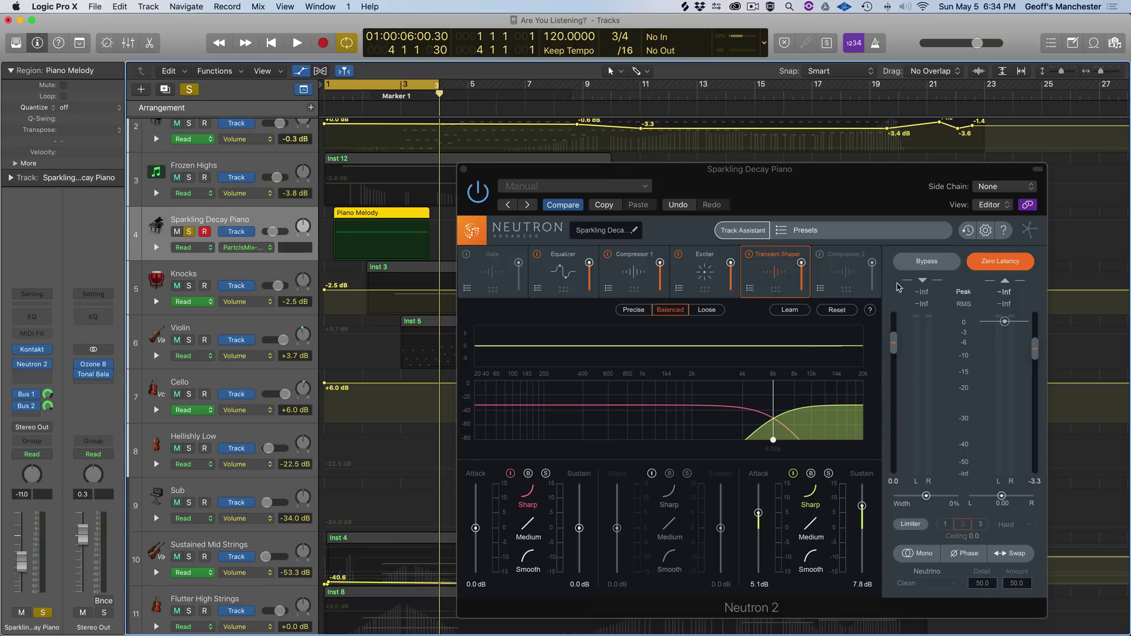
key(space)
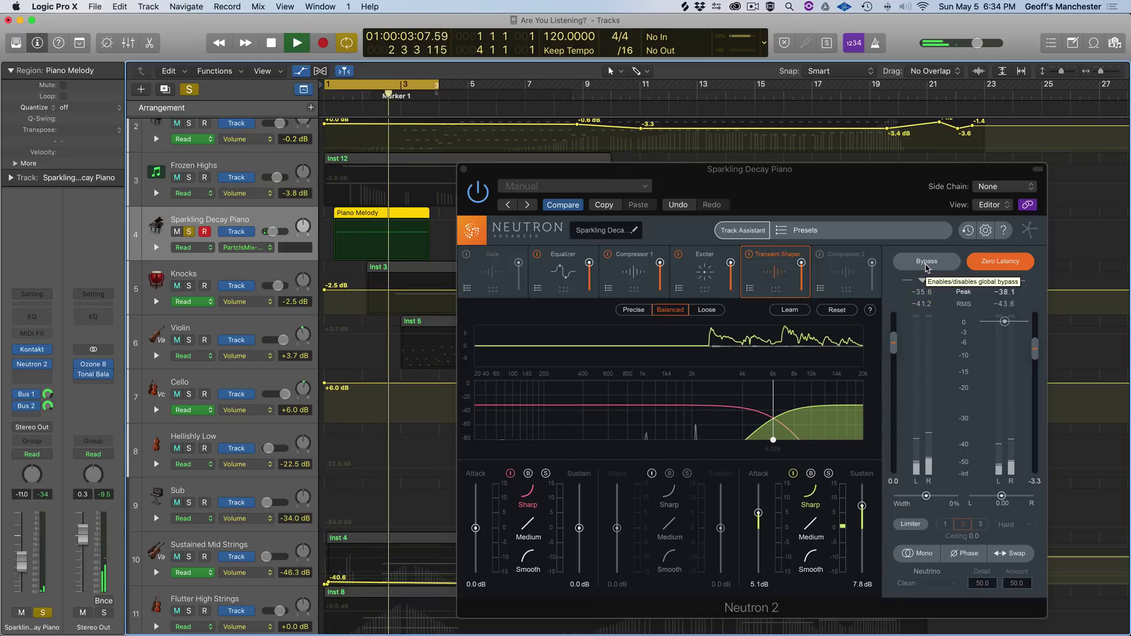
Step: Replay the cycle with Neutron 2's bypass on and off to compare, and stop in bar 3 with bypass off
click(927, 263)
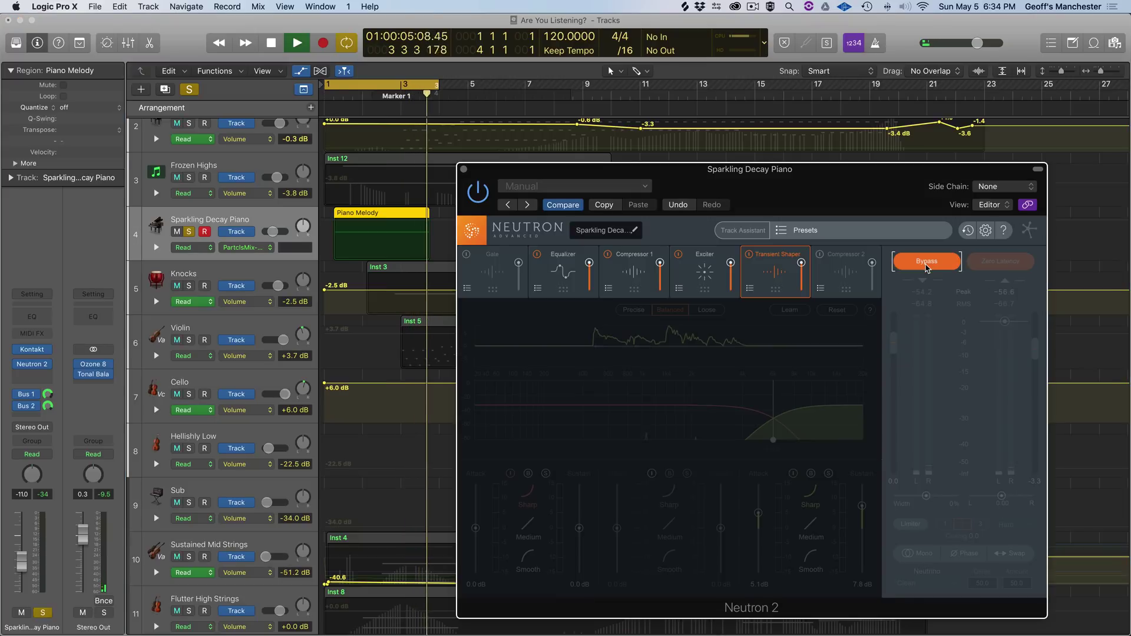
key(space)
key(space)
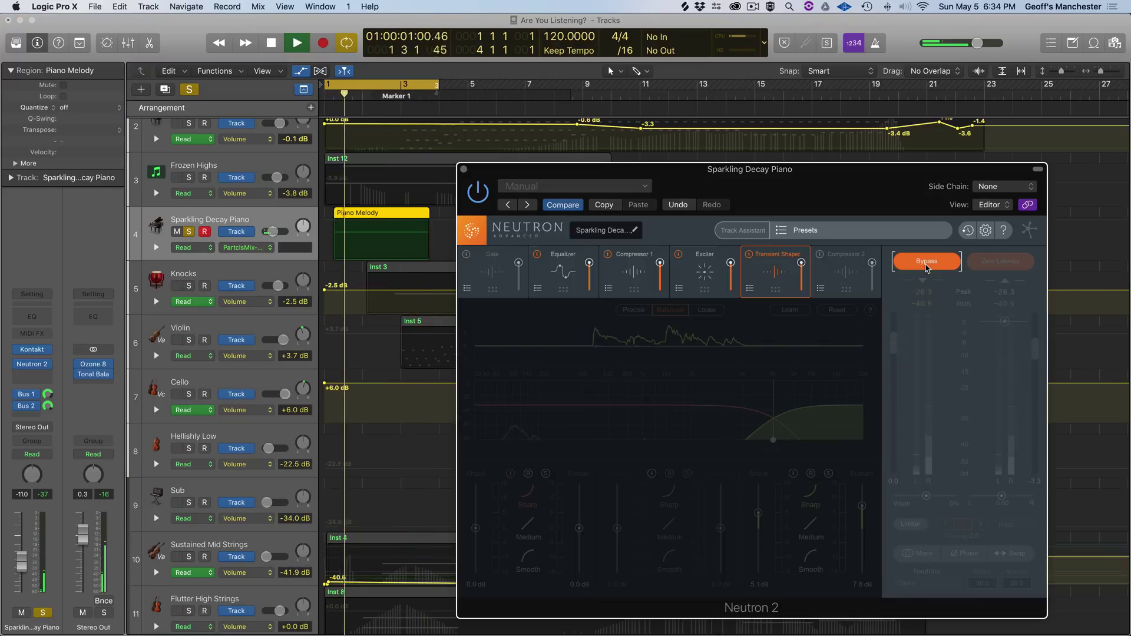
click(927, 267)
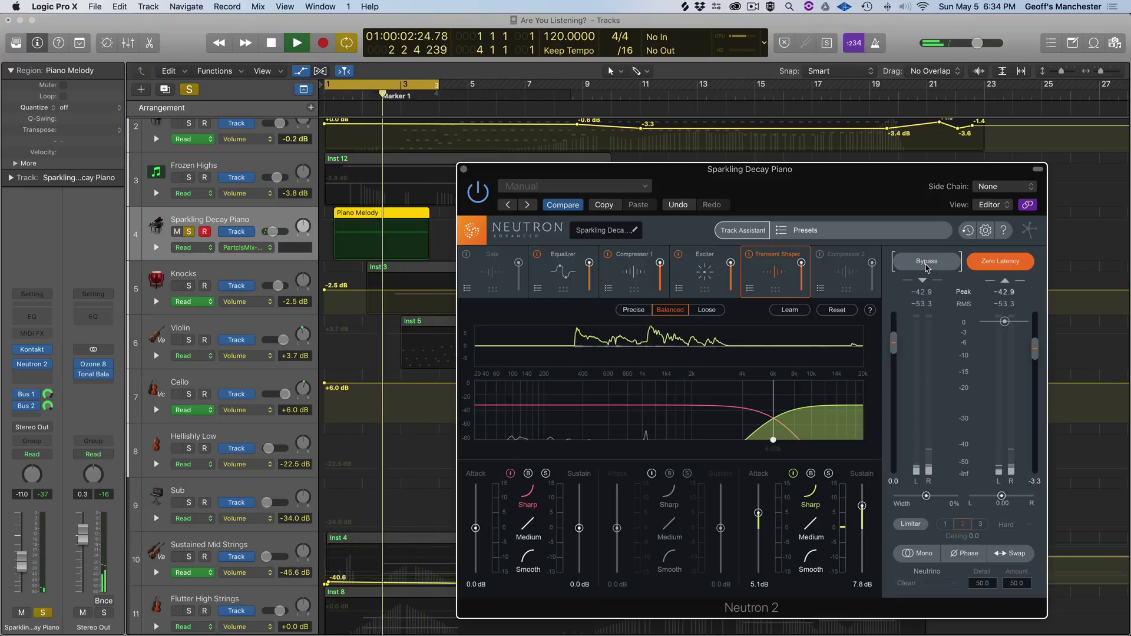
key(space)
key(space)
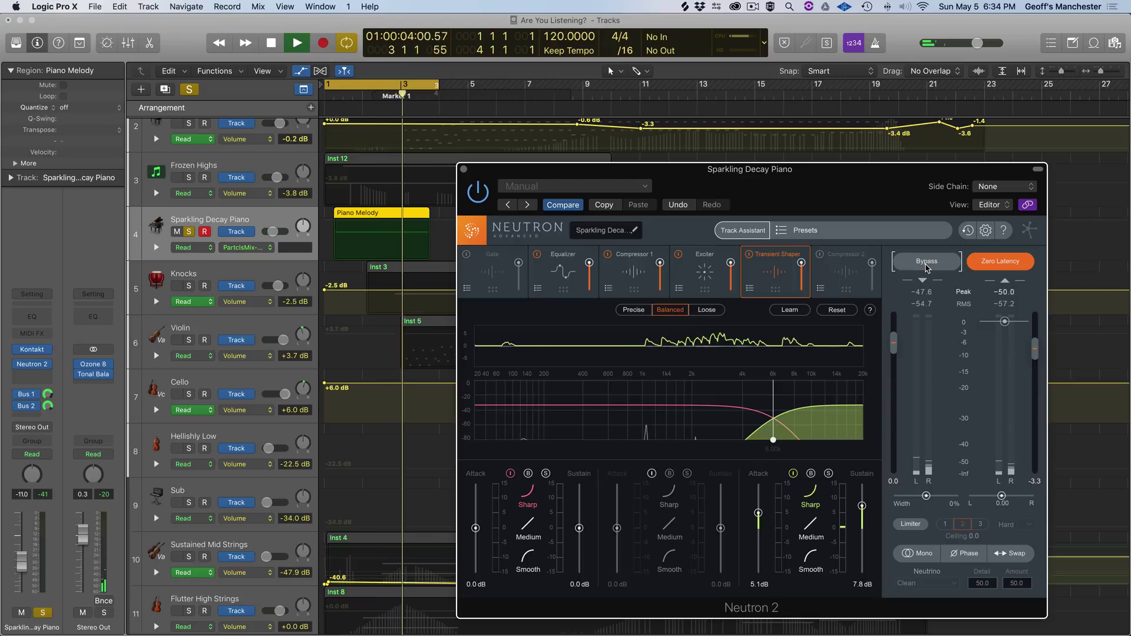
key(space)
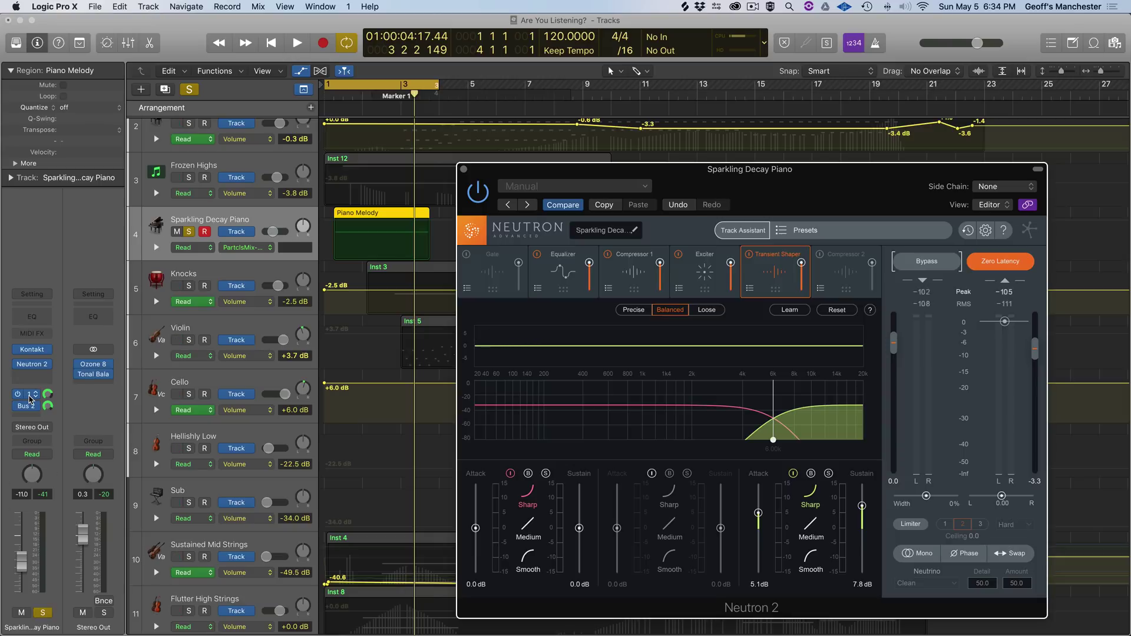
Step: Show the Bus 1 aux channel, then play Sparkling Decay Piano from the beginning with the Bus 1 and Bus 2 sends bypassed
click(23, 394)
mouse_move(96, 371)
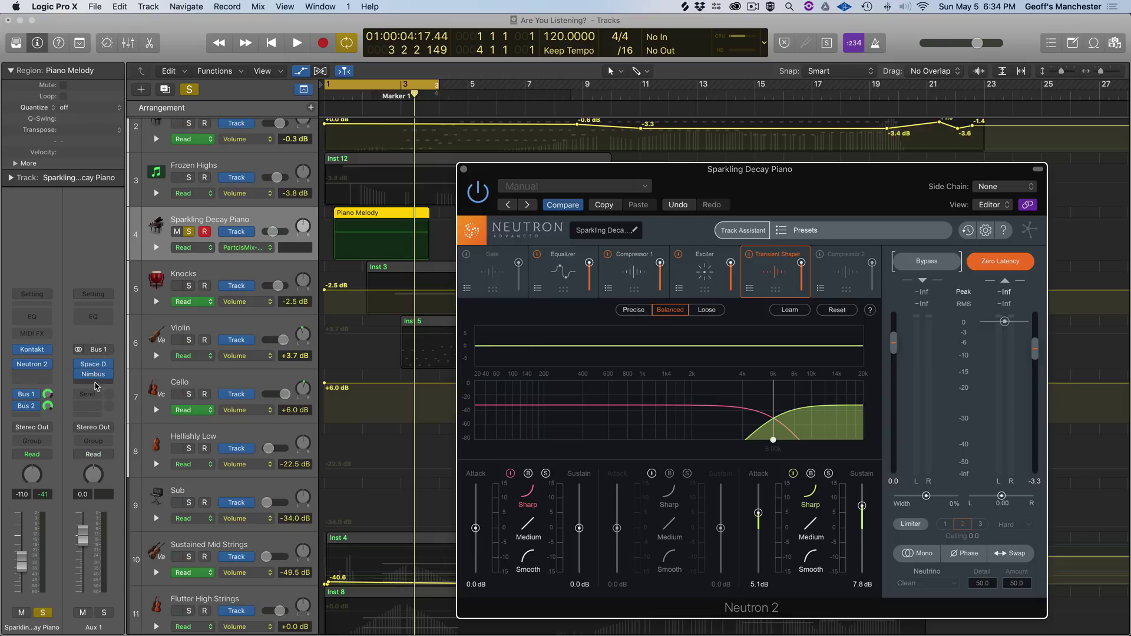
mouse_move(32, 406)
key(Return)
key(space)
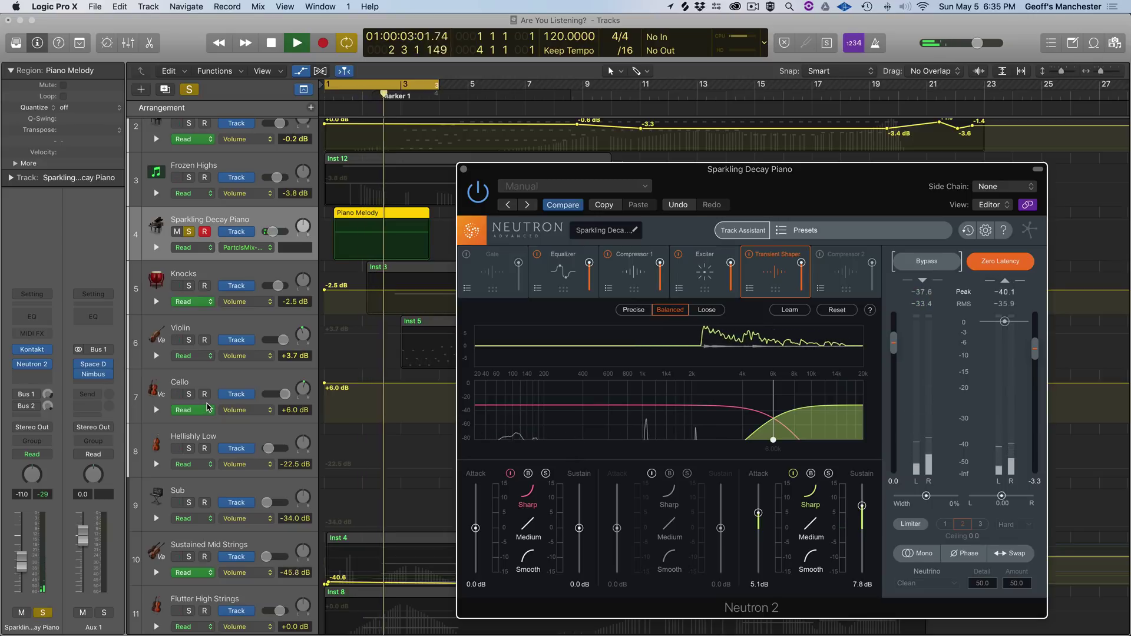
key(space)
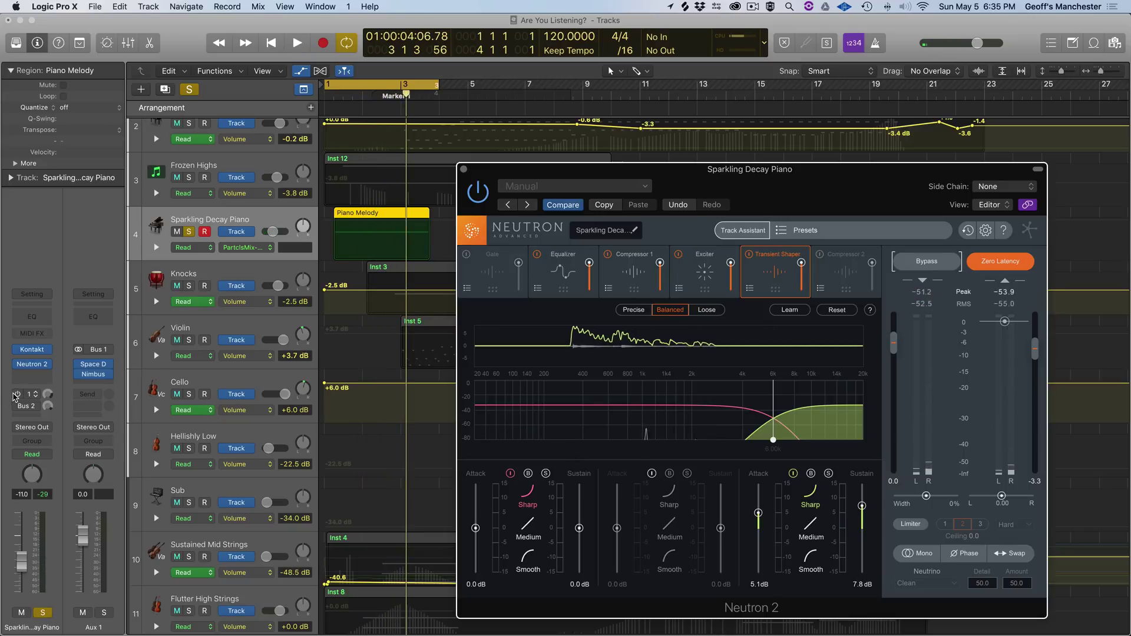
Step: Turn the Bus 1 and Bus 2 sends back on, replay the piano from the beginning and stop in bar 2
key(Return)
key(space)
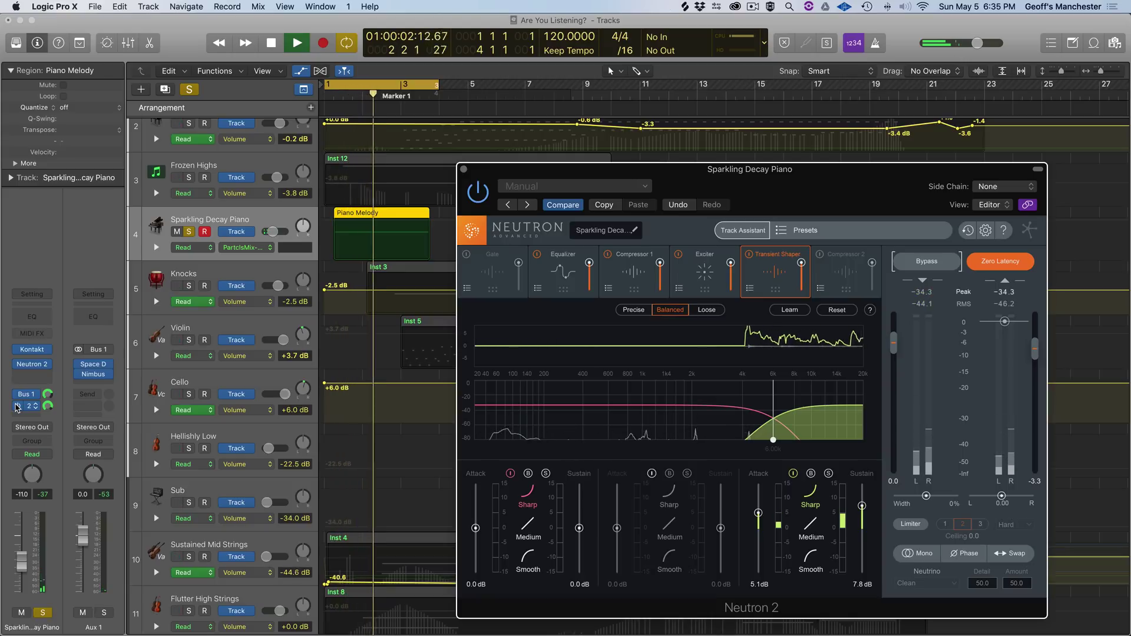
key(space)
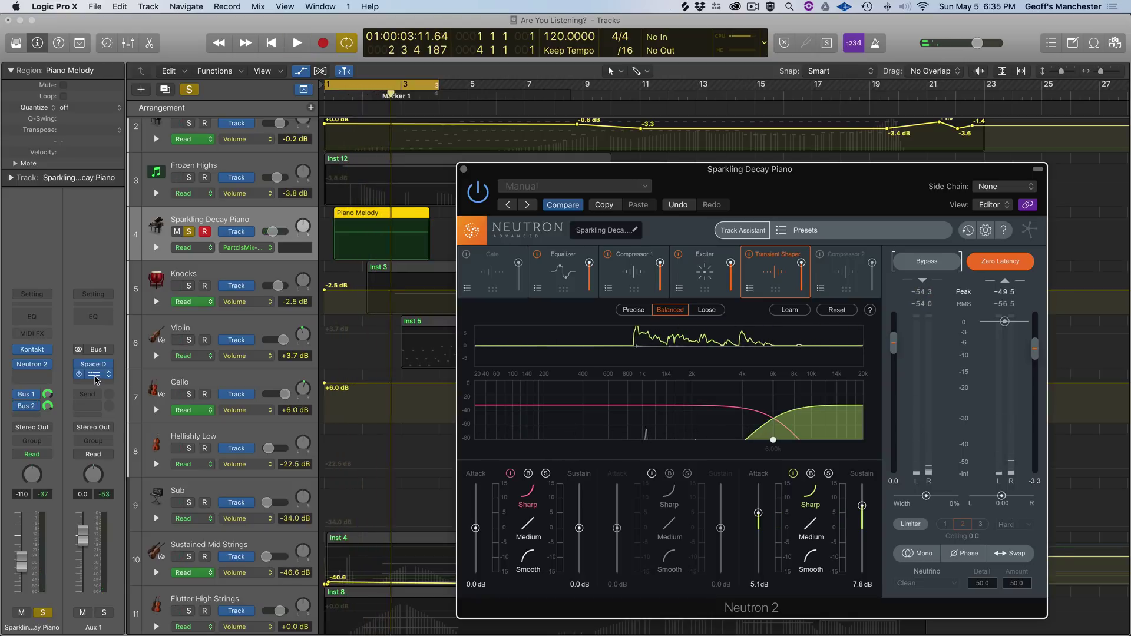
Step: Open Nimbus on Aux 1 and examine its keyword categories, Medium Hall presets, and Warp and Attack settings, leaving the preset unchanged
click(94, 375)
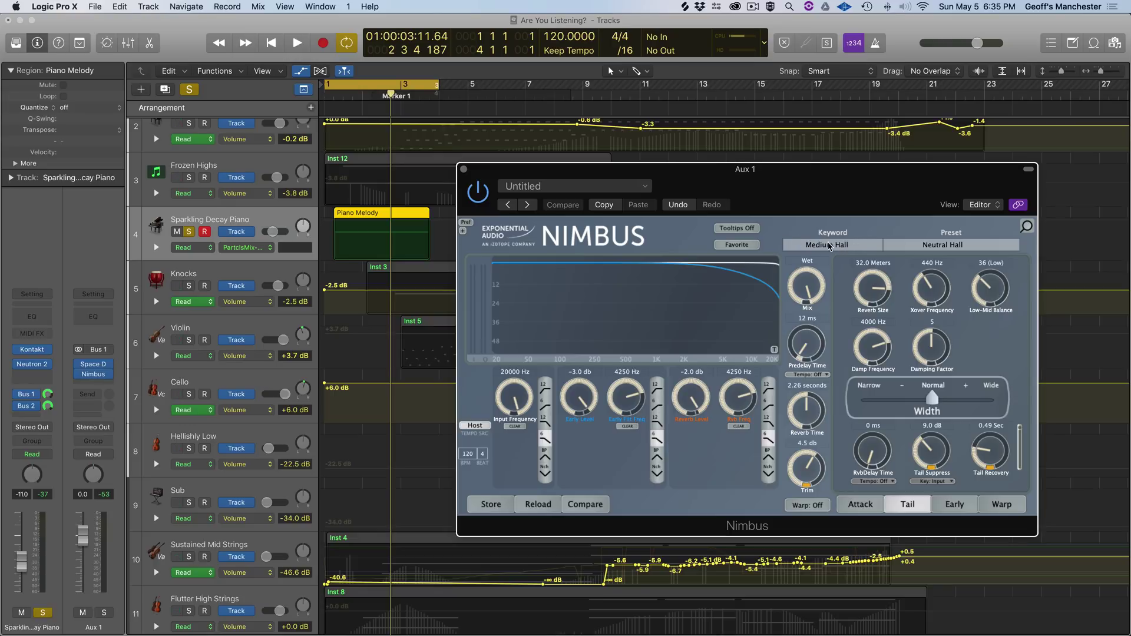
click(840, 247)
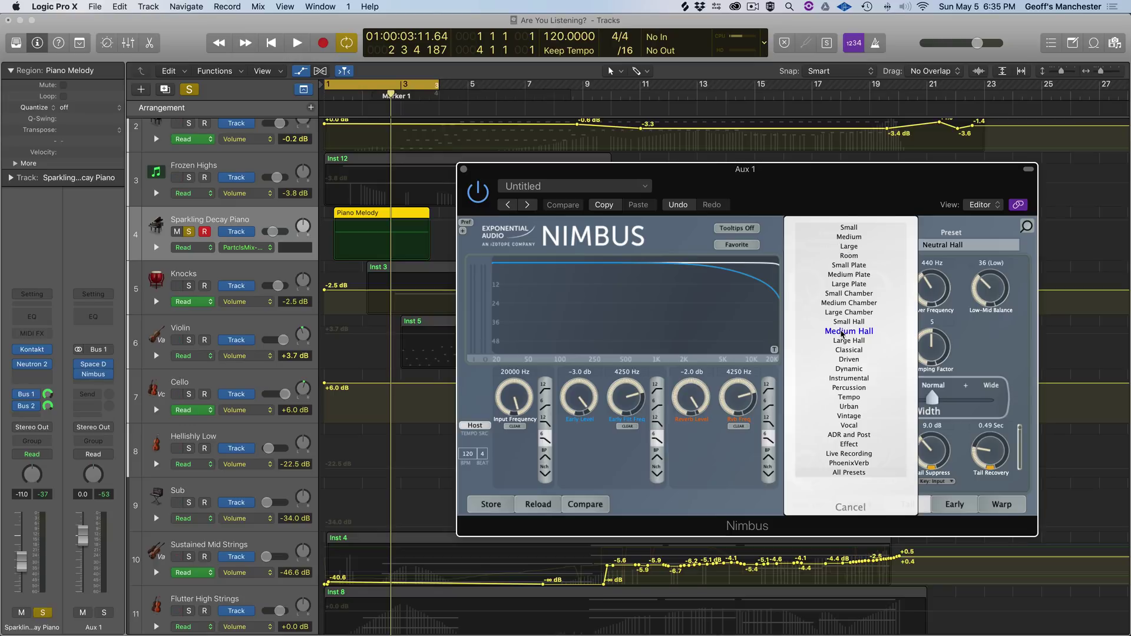
click(977, 248)
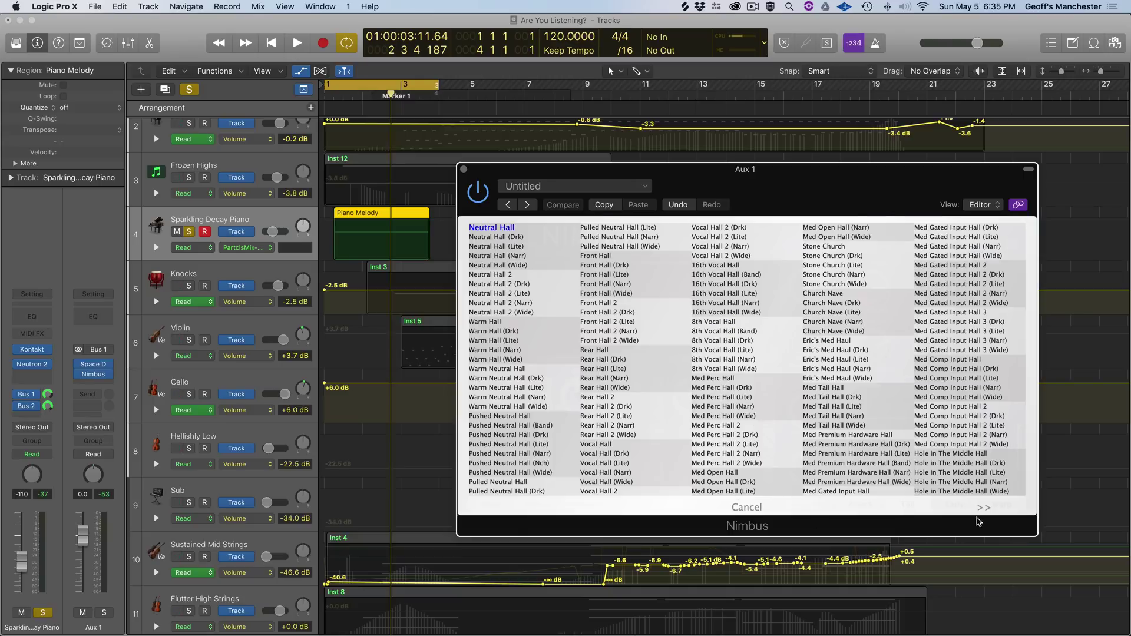
click(986, 508)
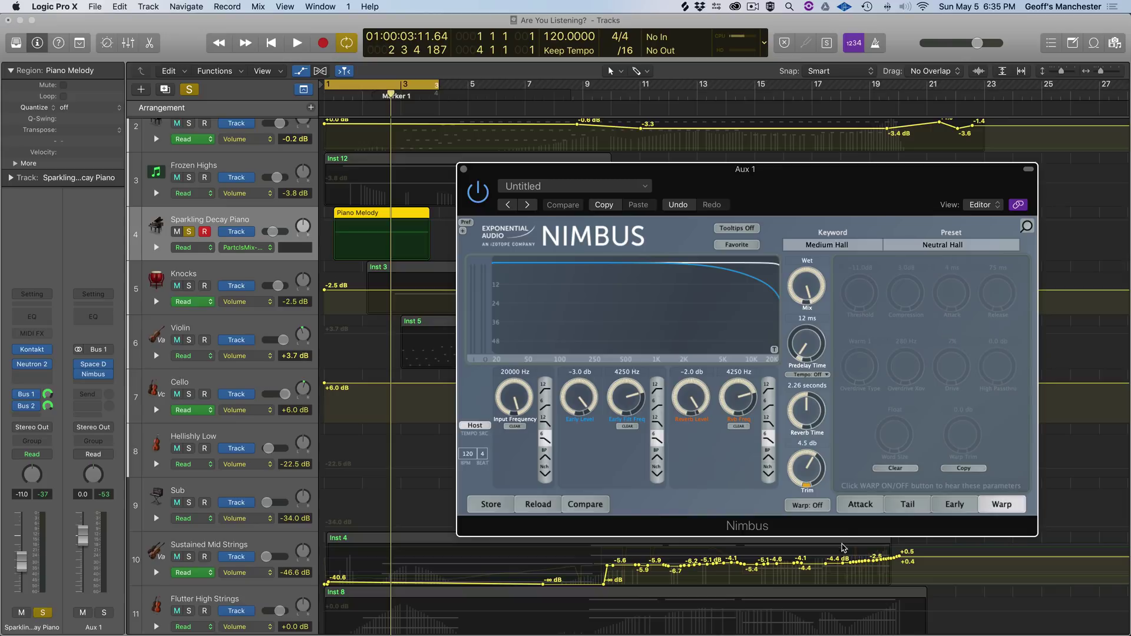
click(851, 513)
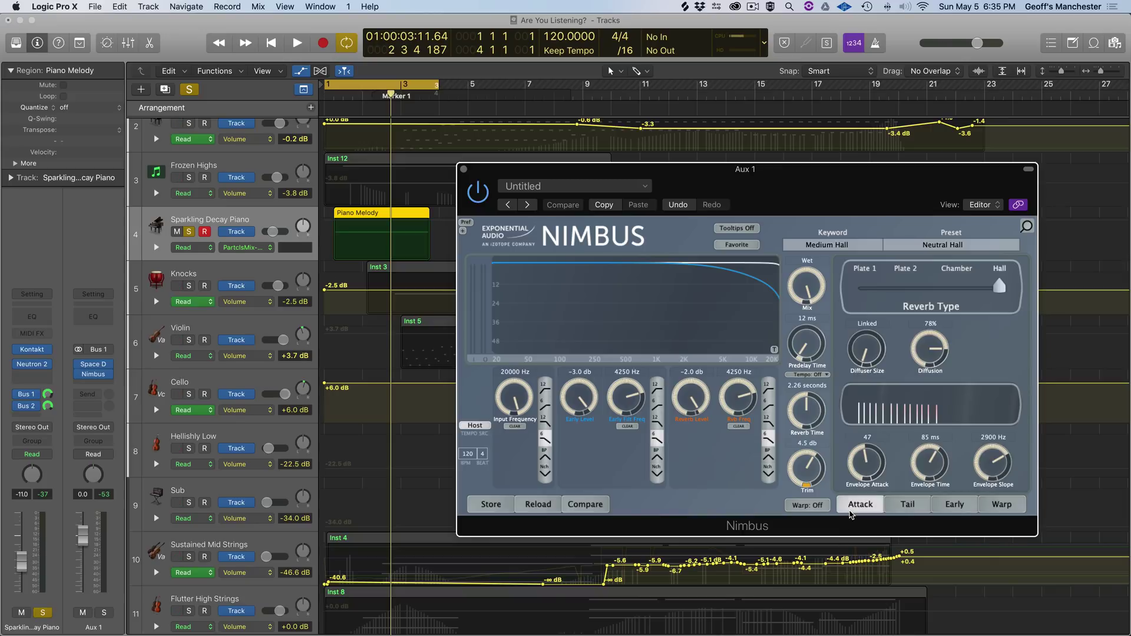
click(842, 246)
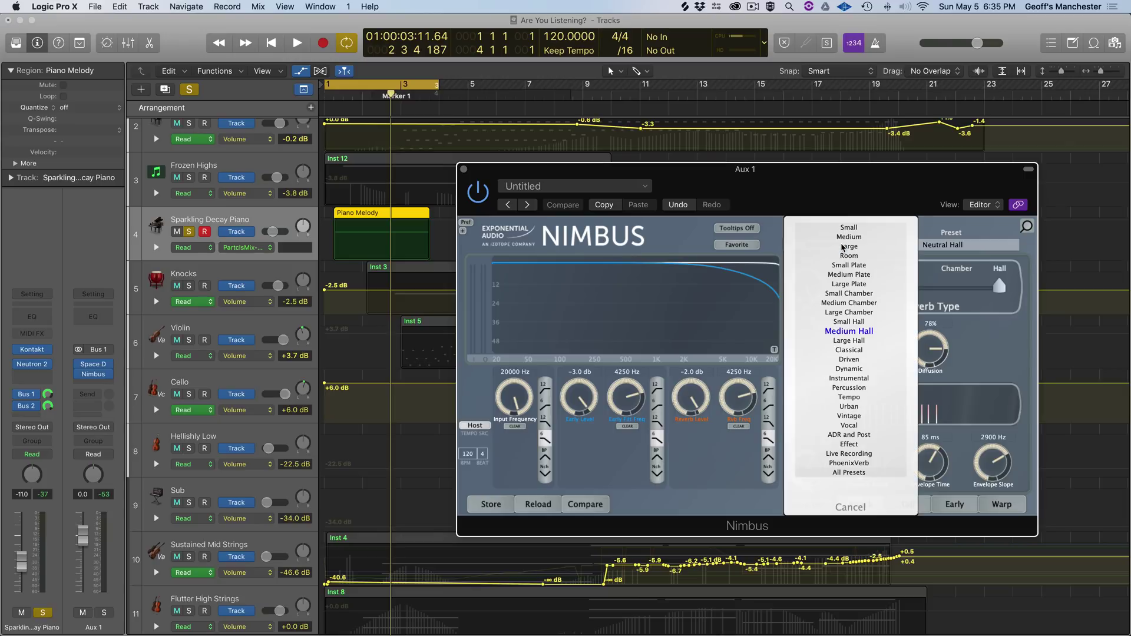
click(850, 509)
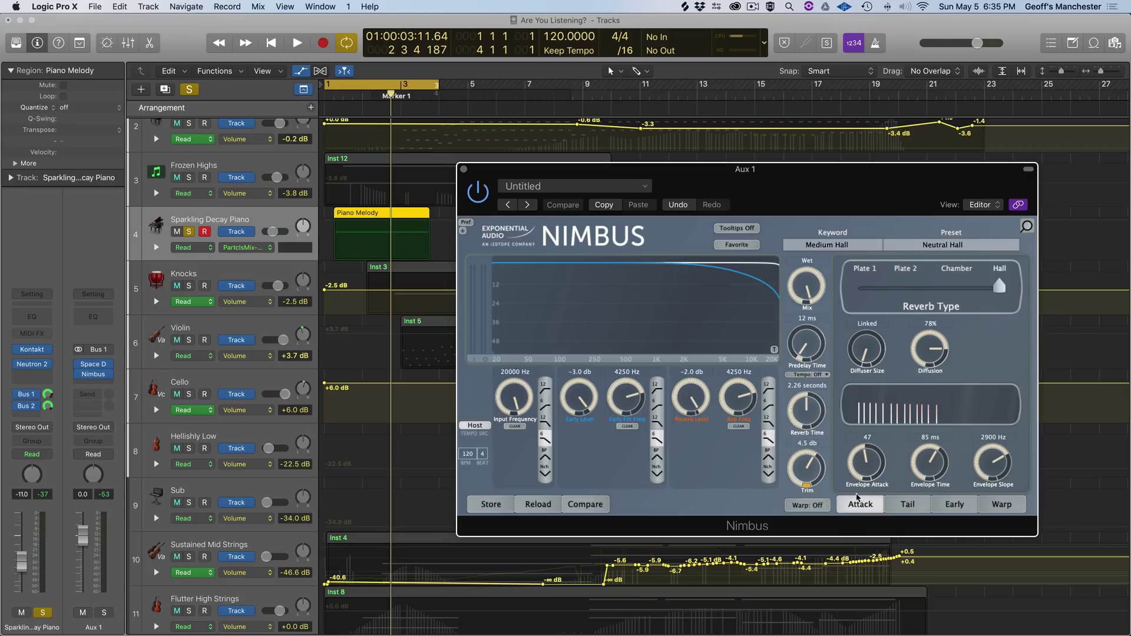
Step: Search the Nimbus presets for "dark plate" and view the list of matching presets
click(1028, 227)
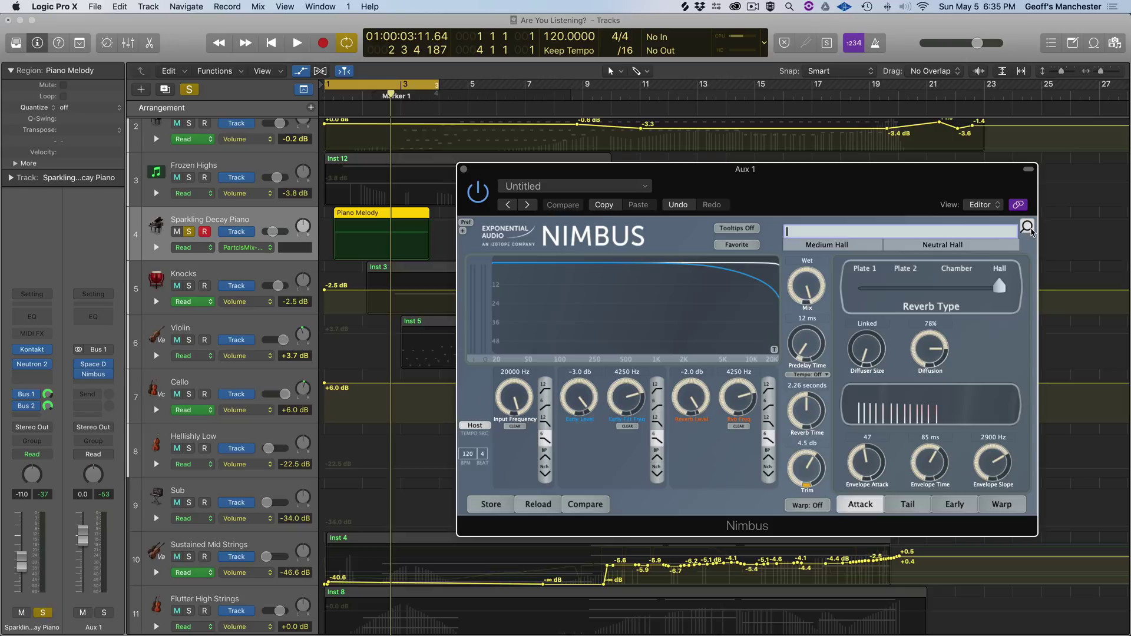
text(dark )
text(plate)
key(Return)
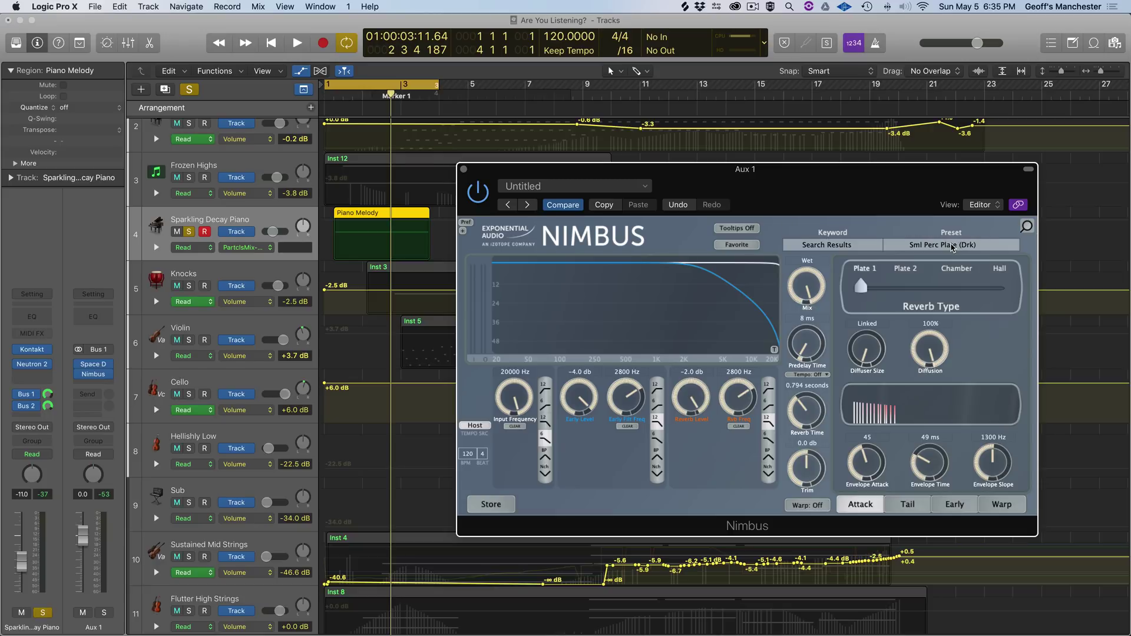
click(953, 246)
click(862, 508)
Step: Try the Medium Plate keyword in Nimbus, then set the reverb to Medium Hall with the Neutral Hall preset
click(833, 246)
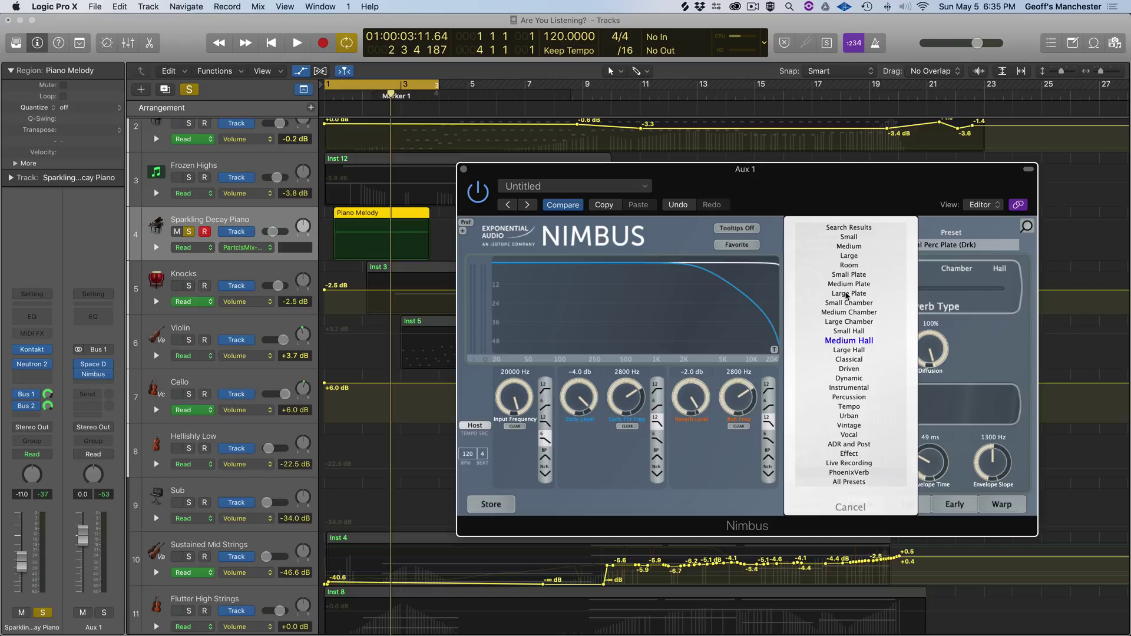
click(846, 285)
click(837, 245)
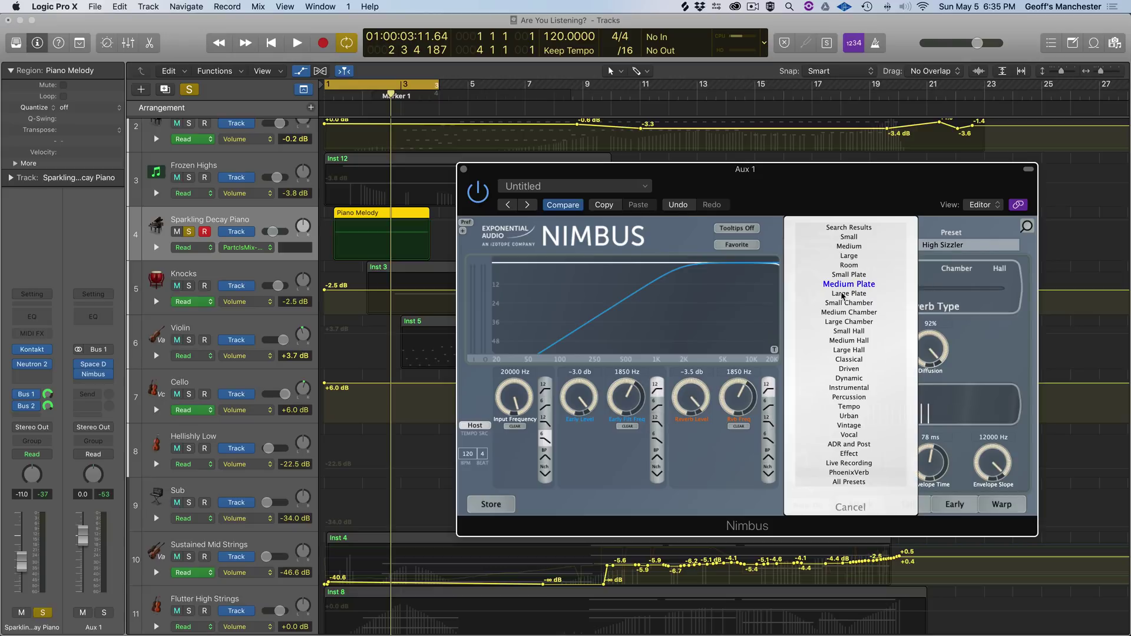
click(852, 352)
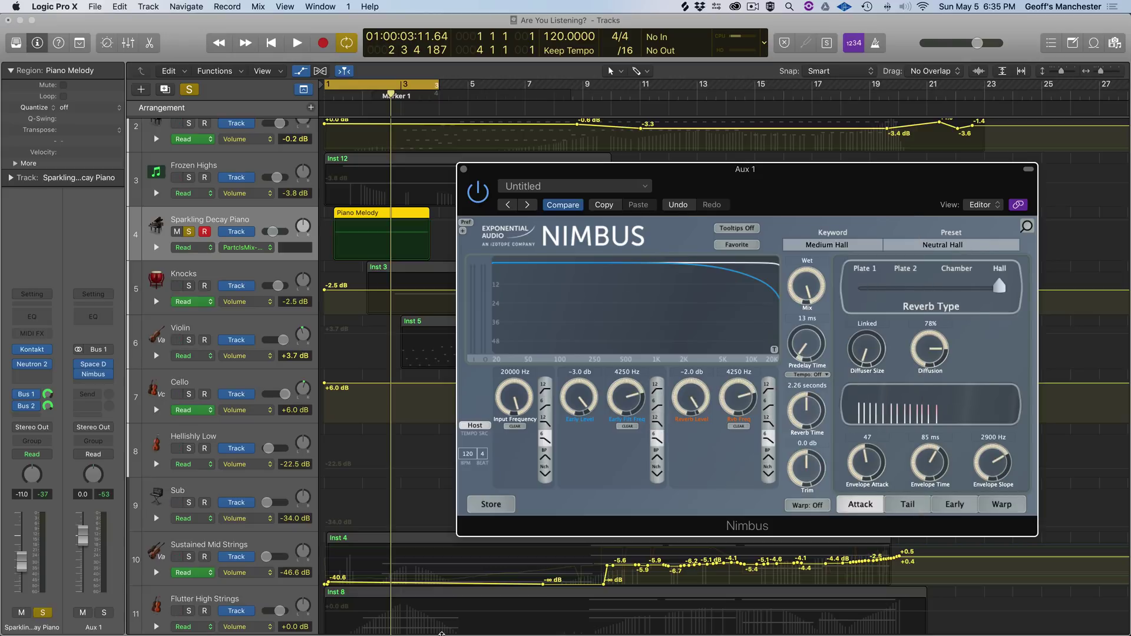
Step: Play the cycle with the Neutral Hall reverb, stop in bar 2 and close Nimbus
key(space)
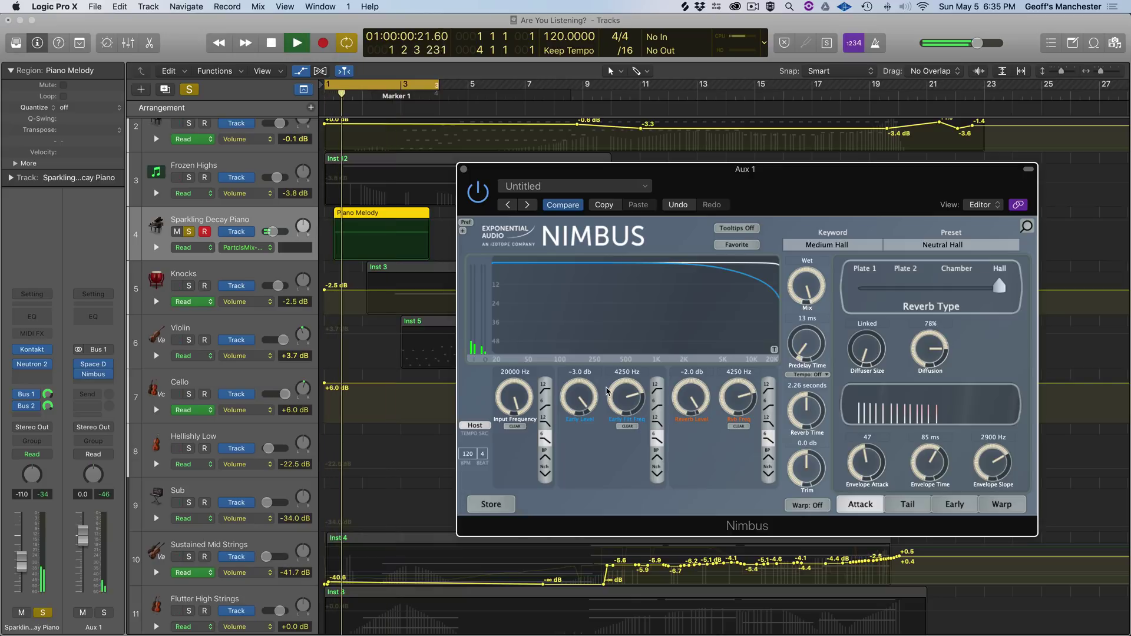
key(space)
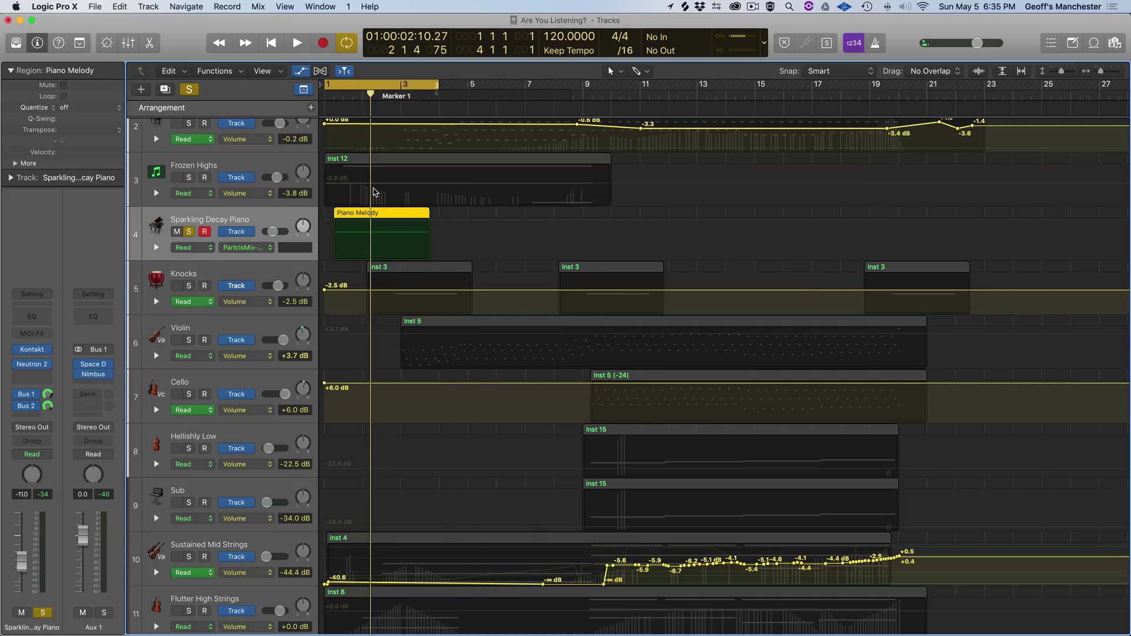
click(464, 170)
Step: Show the Bus 2 aux channel and open its EchoBoy delay, moving the window clear of the Piano Melody region
click(32, 408)
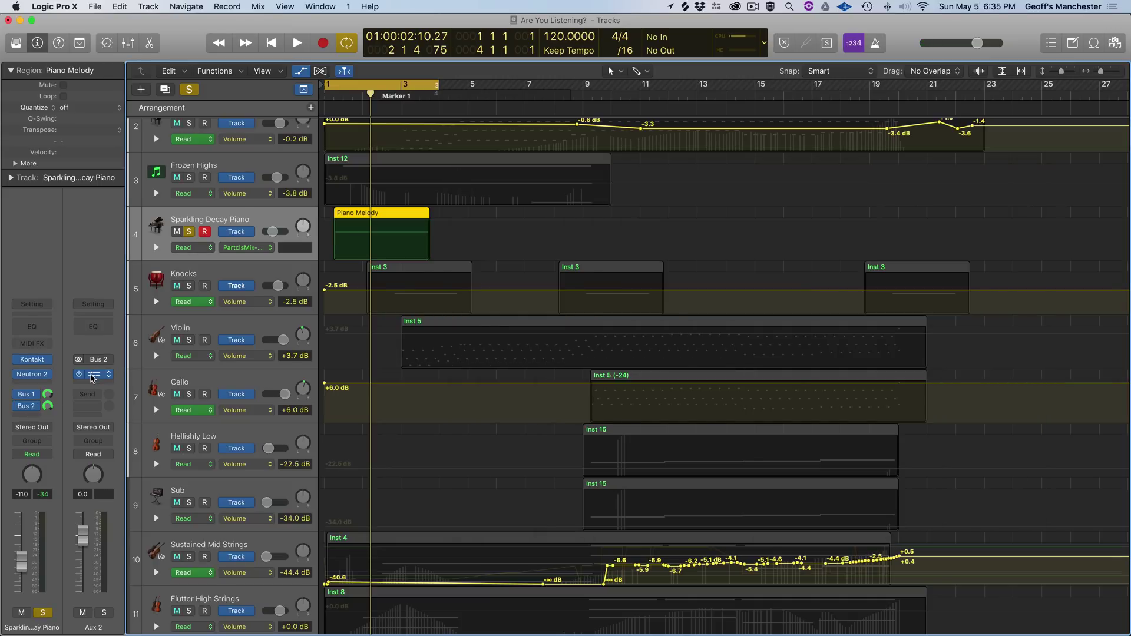
click(93, 374)
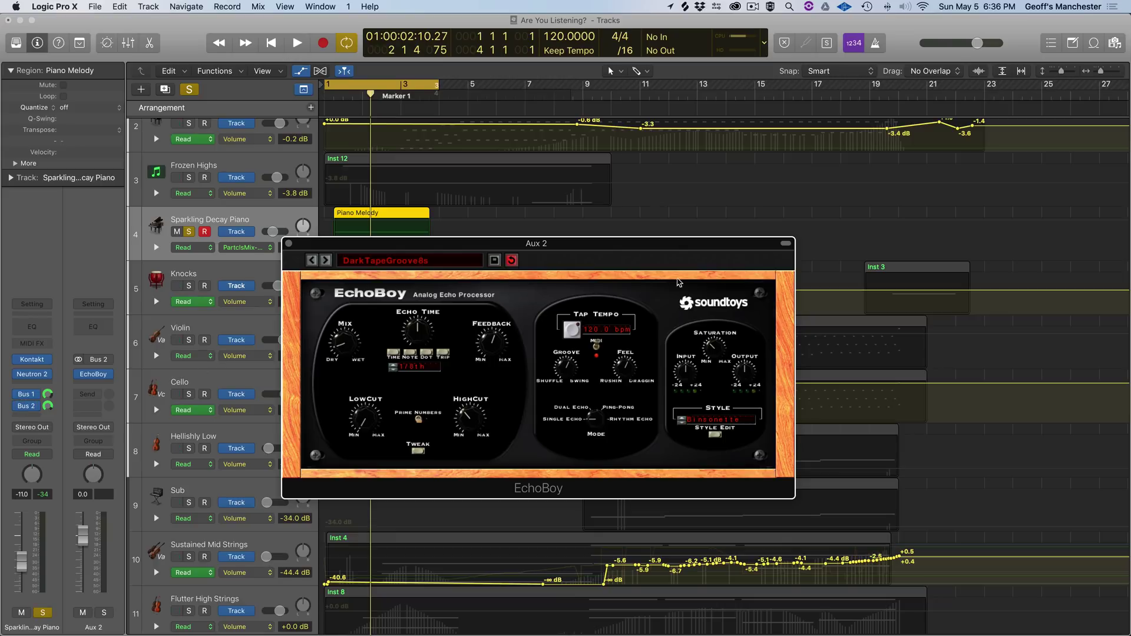
drag(589, 250, 832, 251)
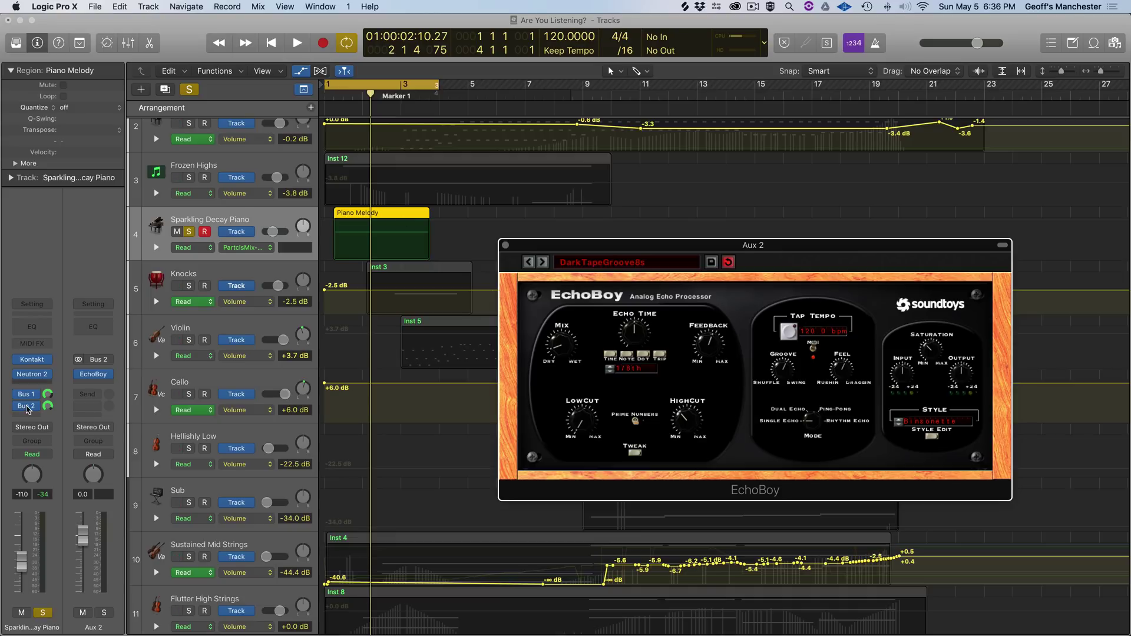
Step: Compare the looped piano with the Bus 2 send bypassed and turned back on, stopping playback in bar 2
click(18, 406)
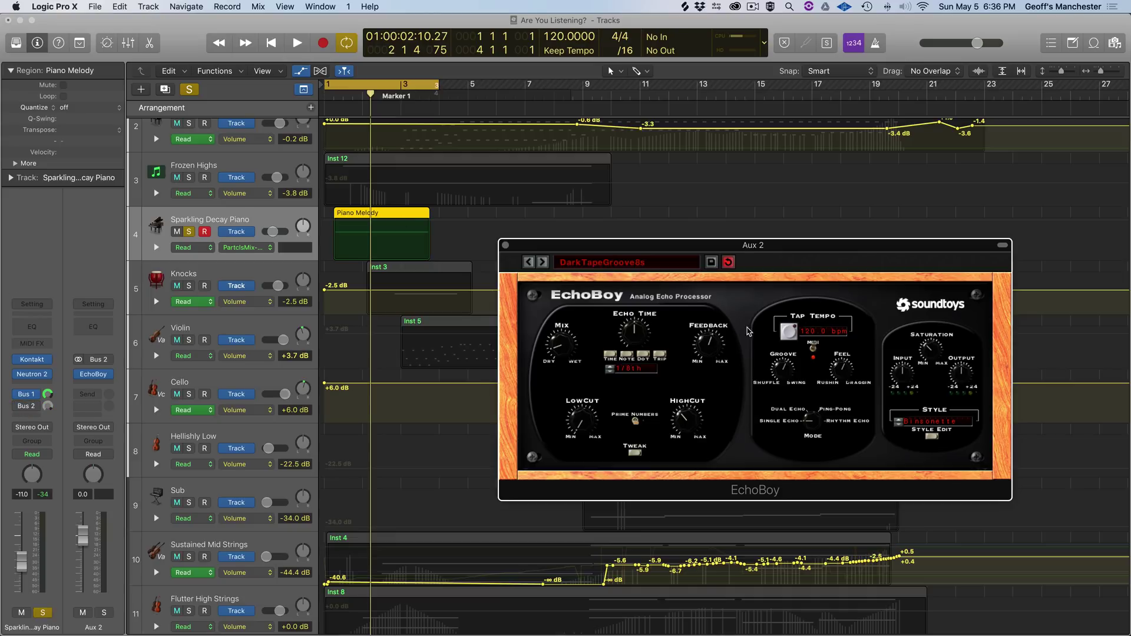
key(space)
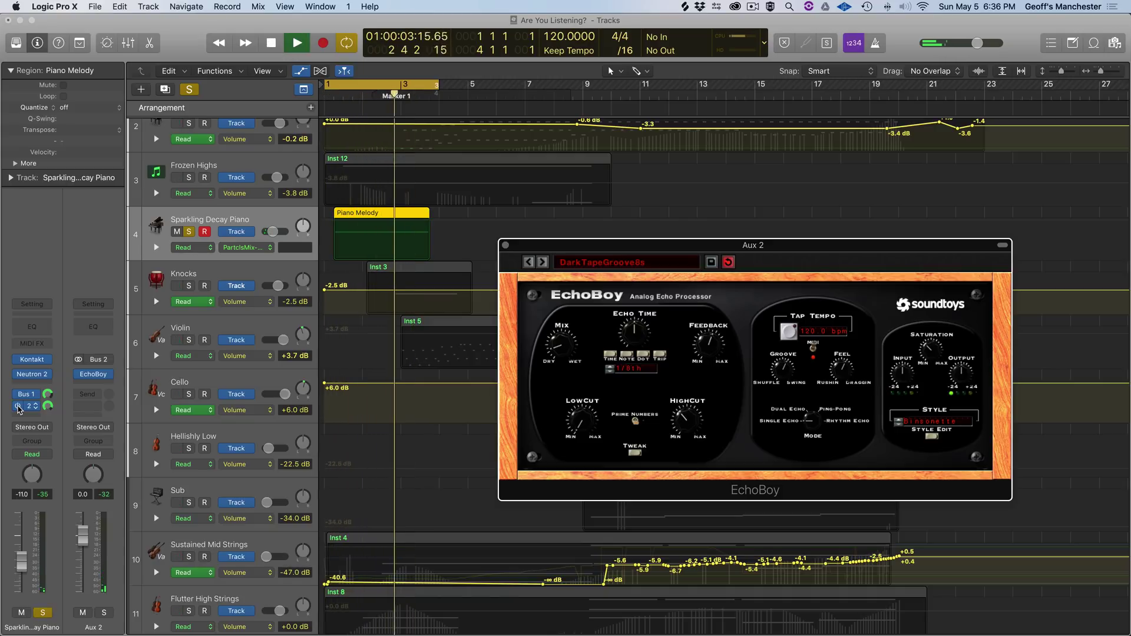
key(space)
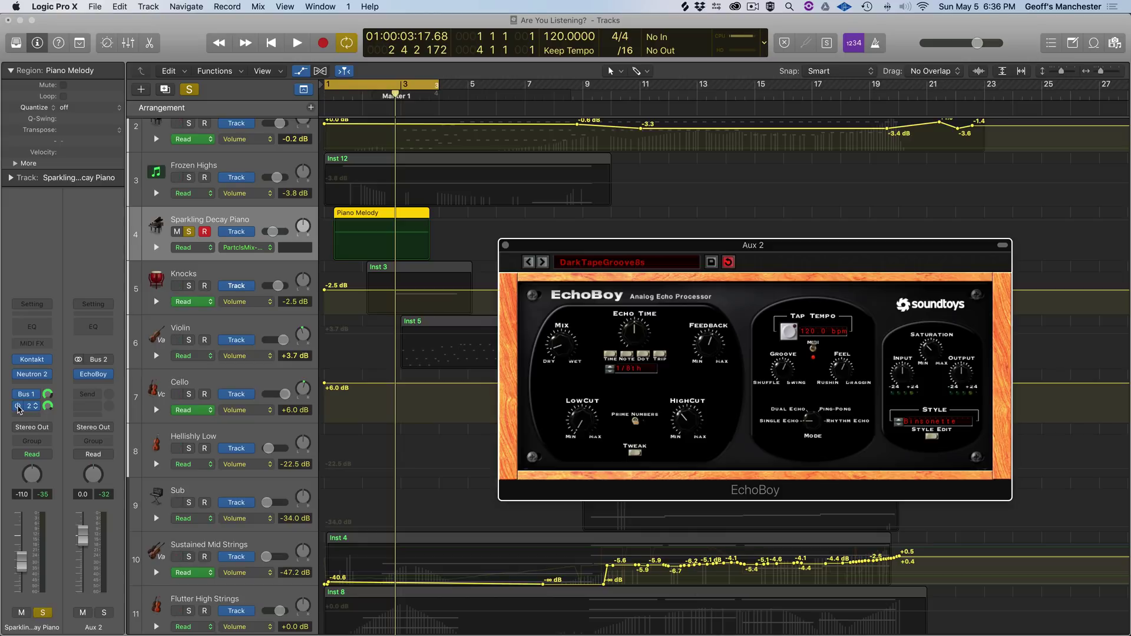
Step: Unsolo Sparkling Decay Piano, turn cycle mode off and play the full mix from the beginning to bar 3
key(s)
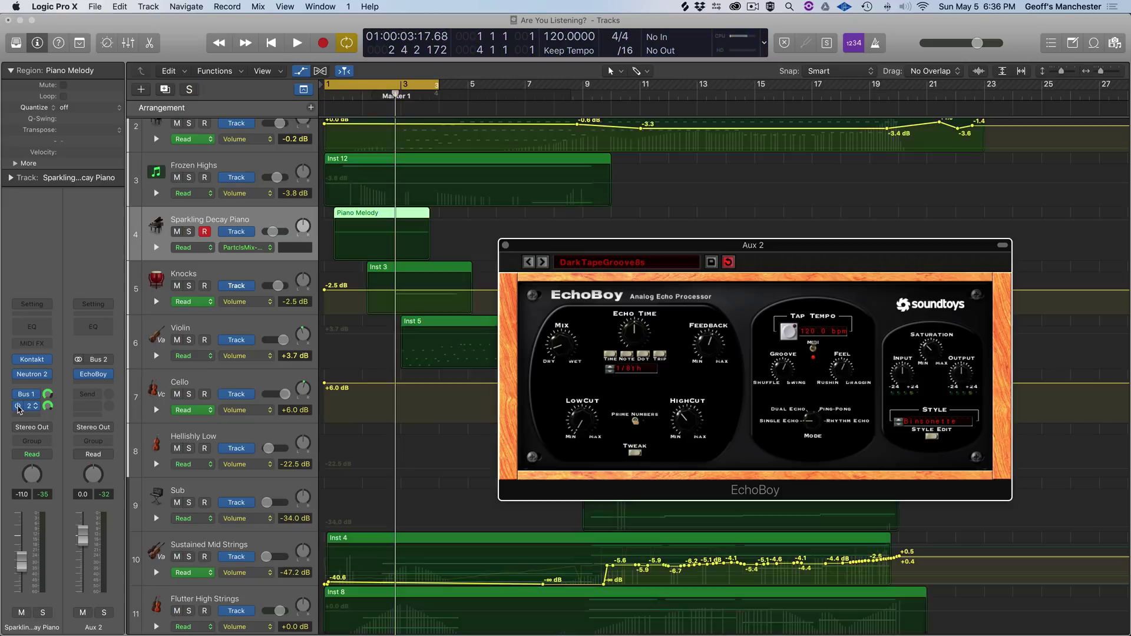
key(Return)
key(space)
key(c)
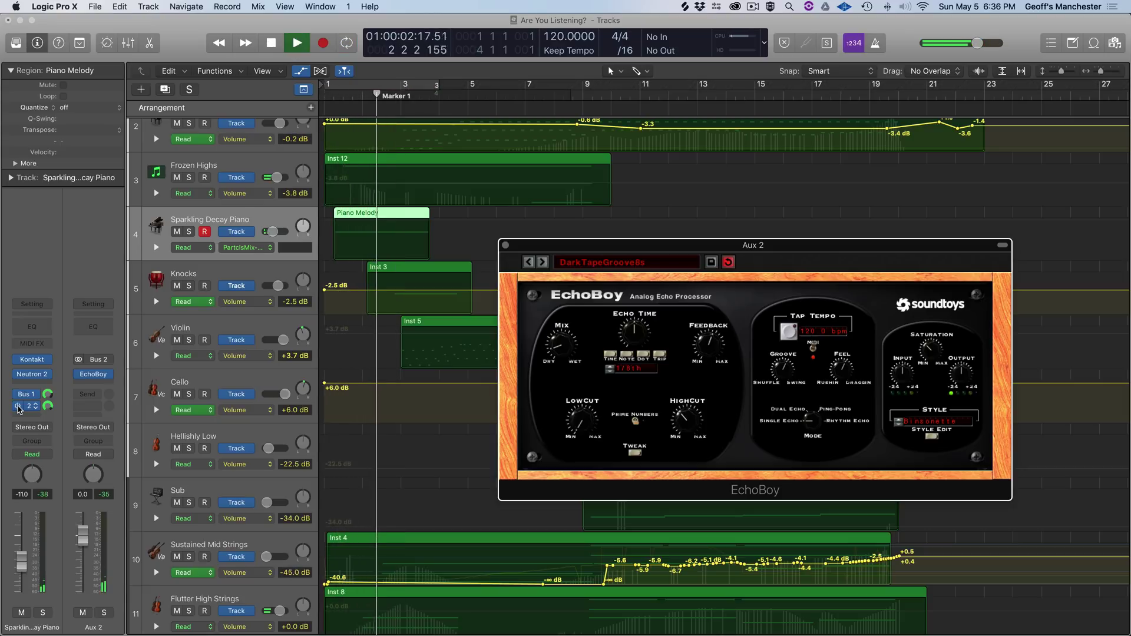
key(space)
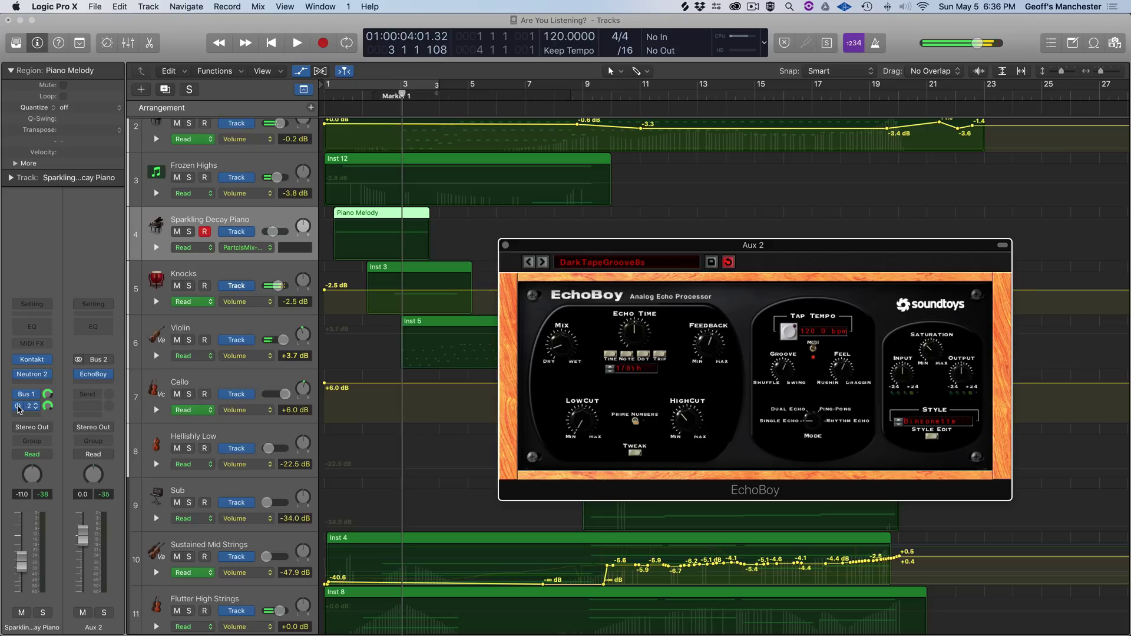
Step: Open the piano's Kontakt instrument, reposition its window to examine Noire Felt's Particles Engine, and close it
click(33, 363)
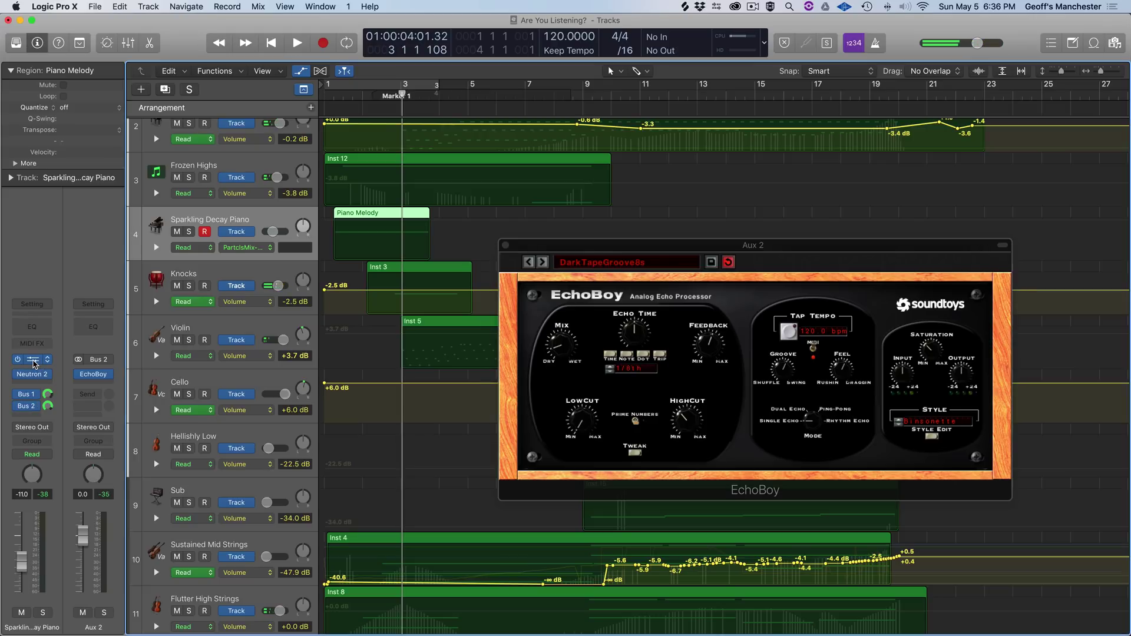
click(33, 364)
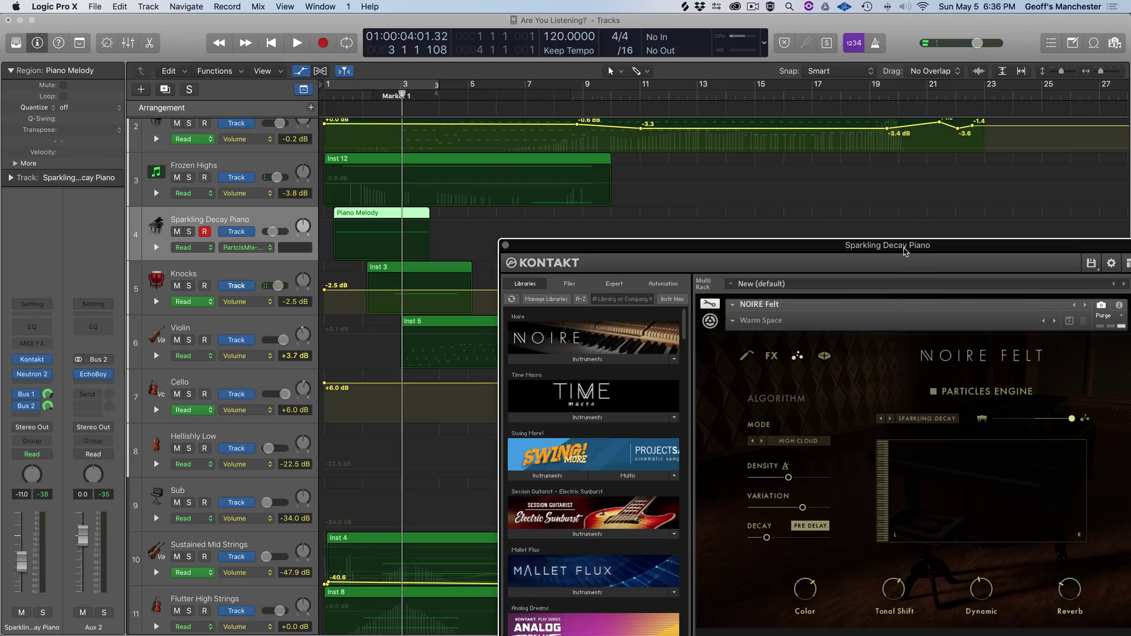
drag(906, 252, 296, 92)
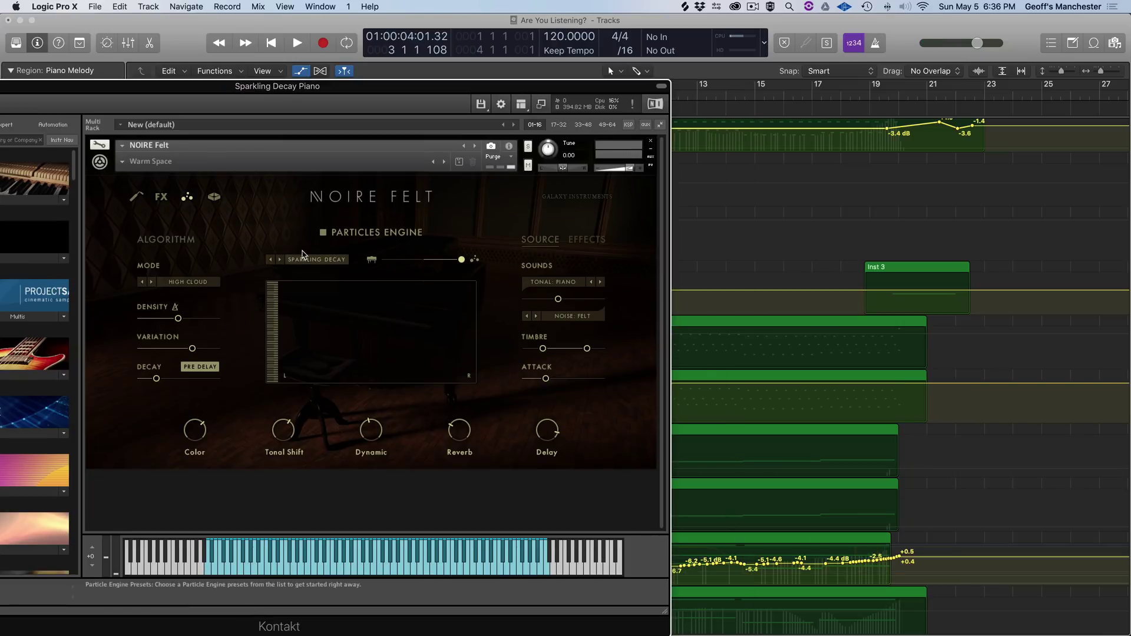
drag(333, 95, 679, 108)
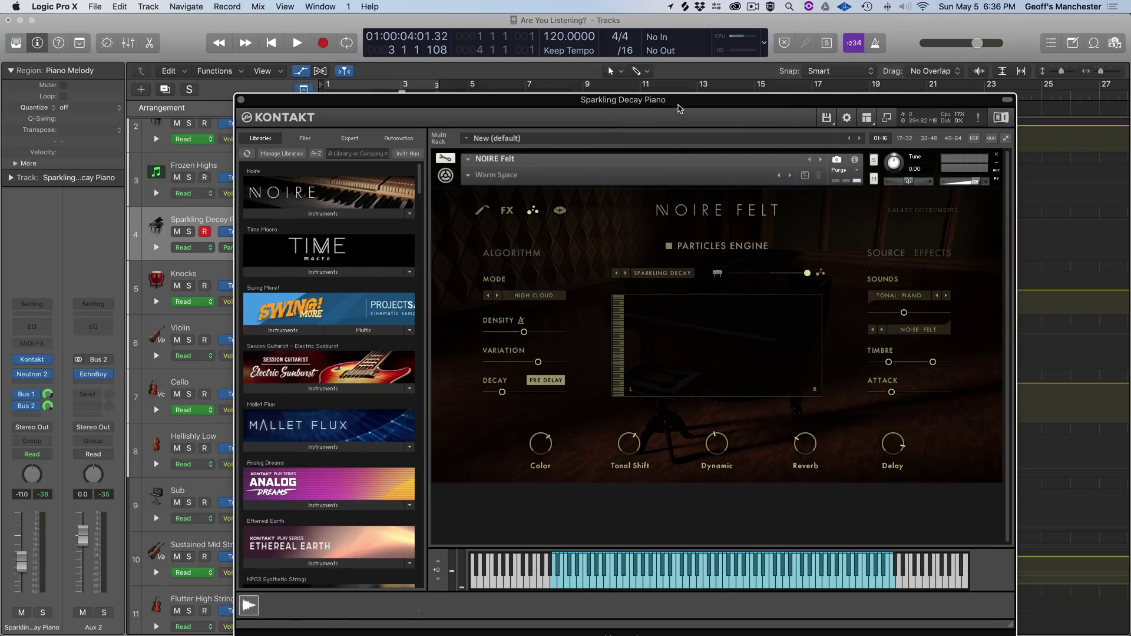
click(242, 100)
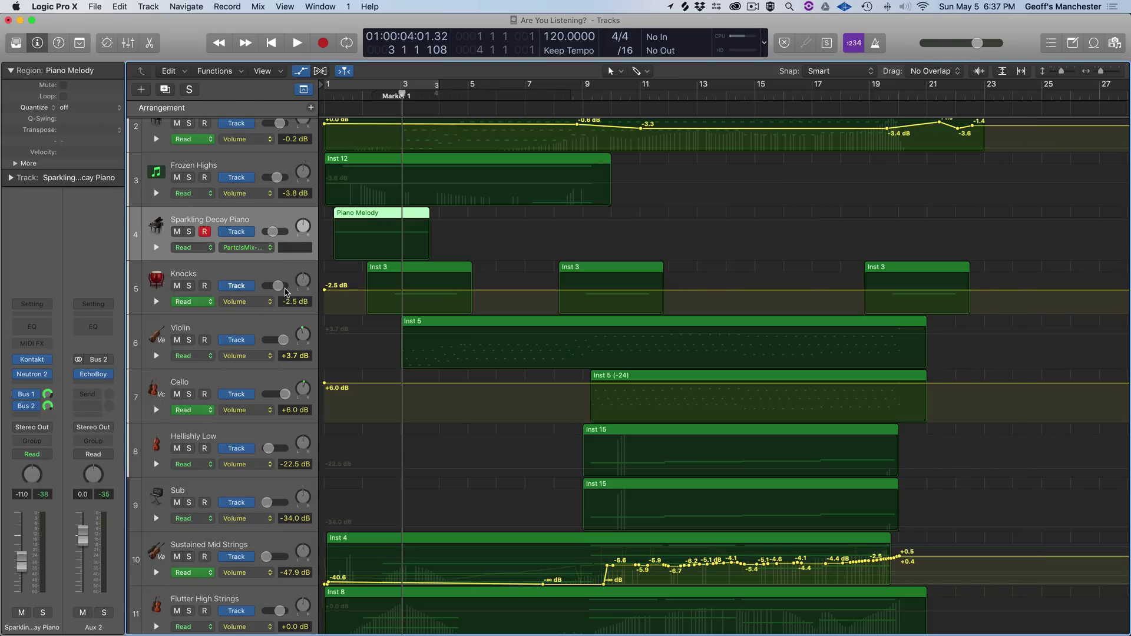
Step: Select the Knocks track and hide automation for all tracks
click(194, 276)
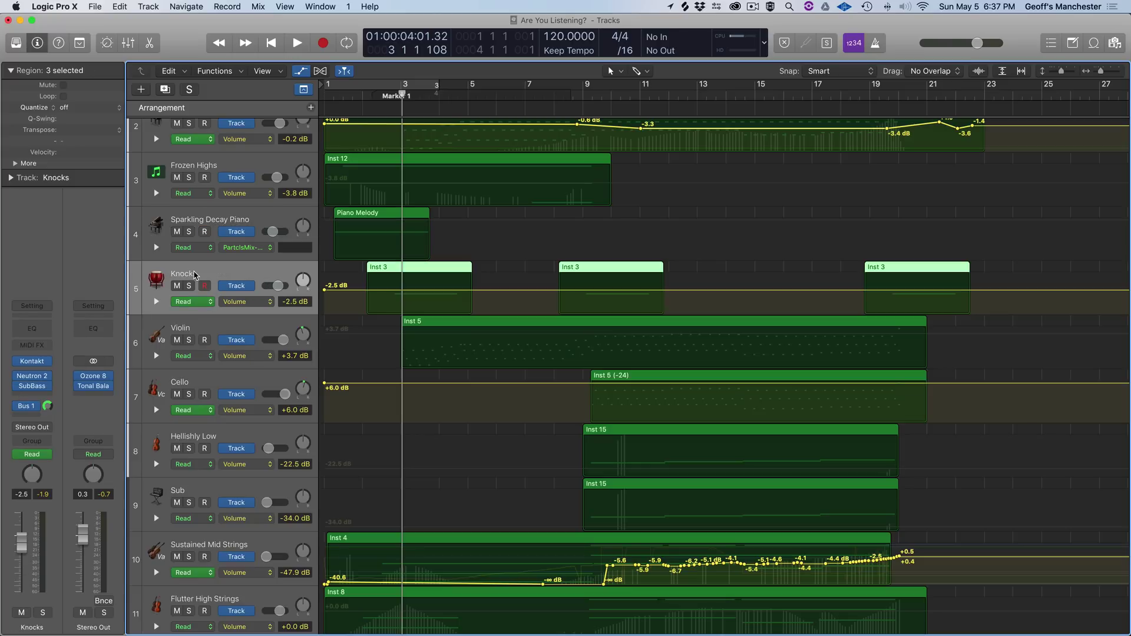
key(a)
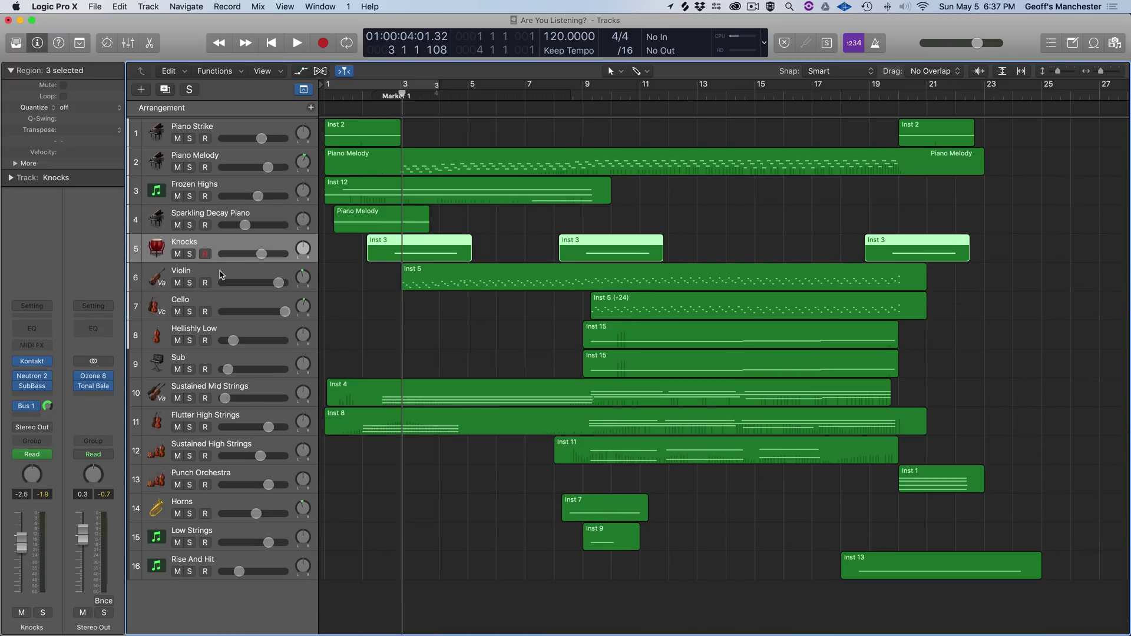
Step: Solo the Knocks track and play it from the beginning of the project into bar 3
key(s)
key(Return)
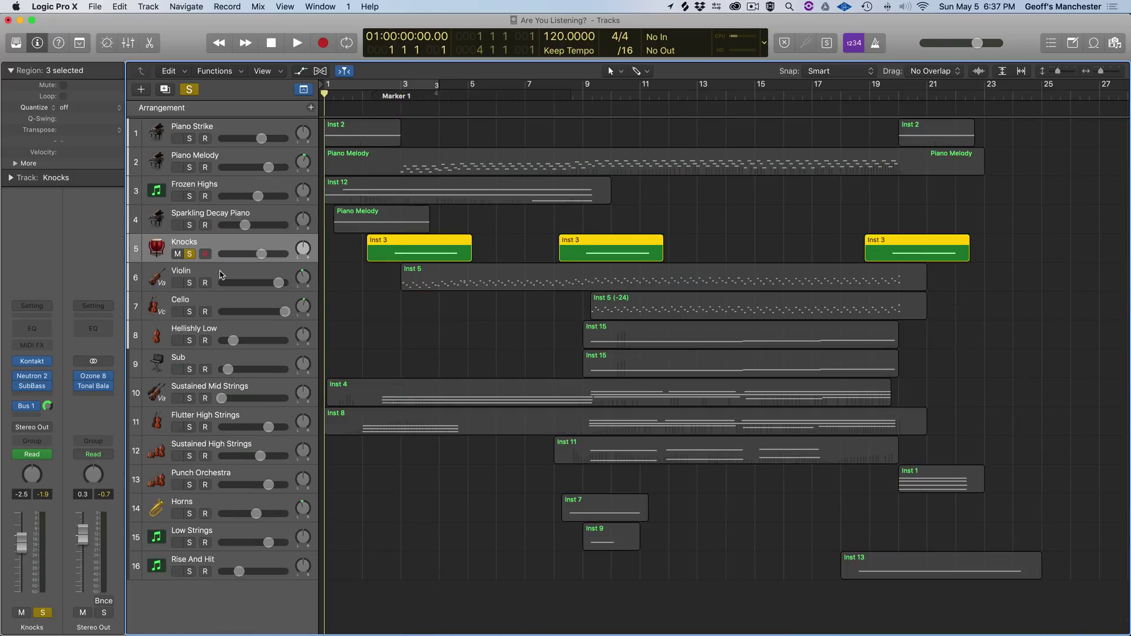
key(space)
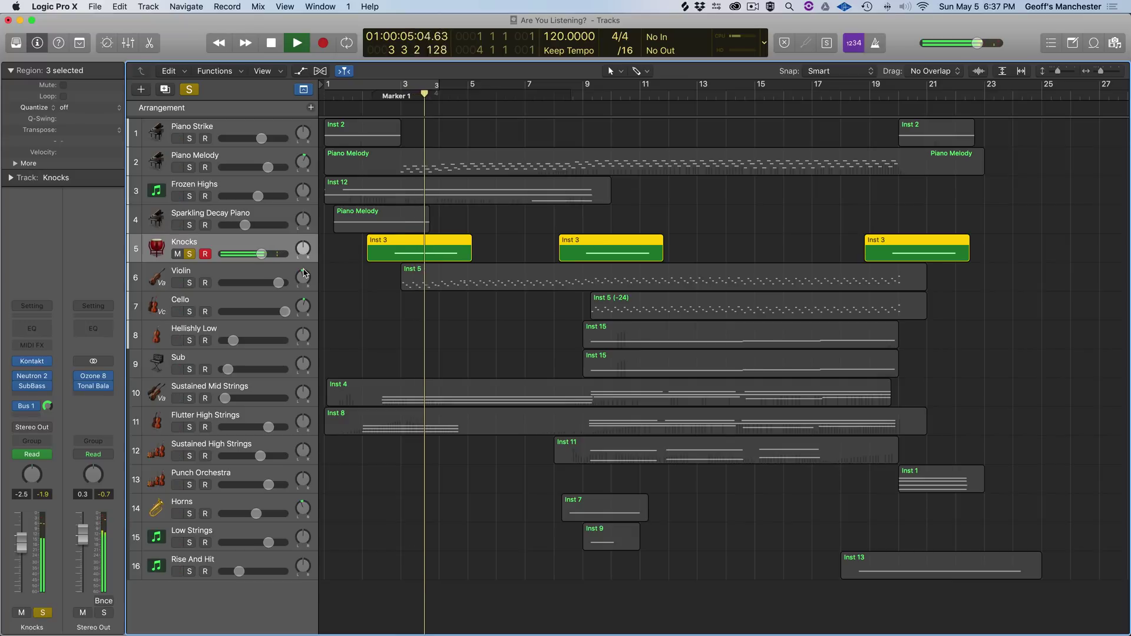
key(space)
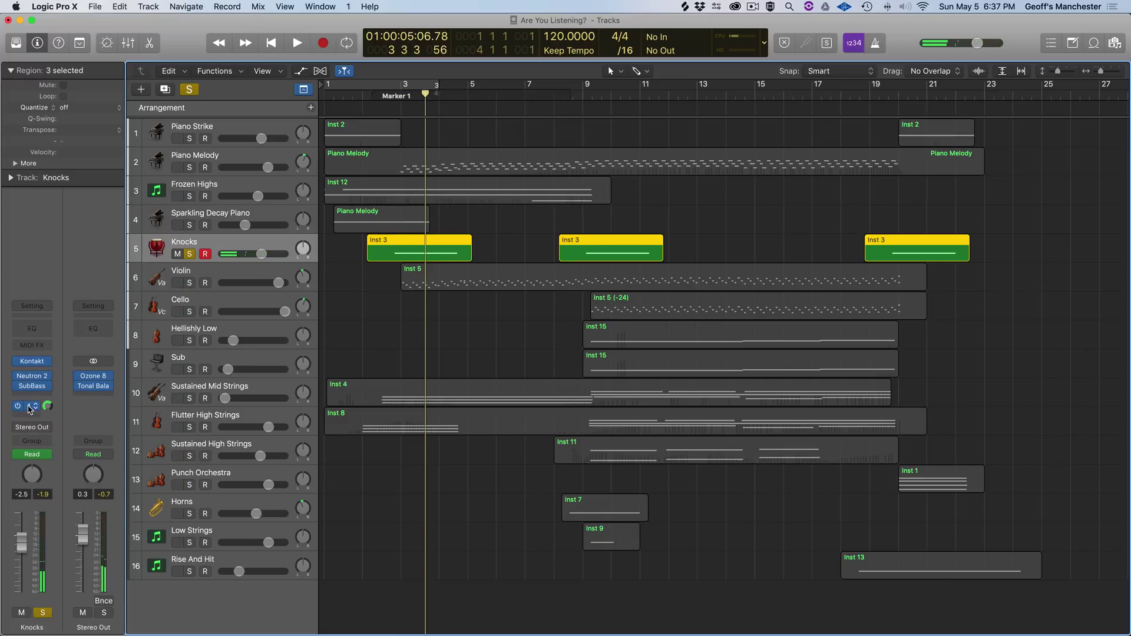
Step: Show the Bus 1 aux channel, open its Nimbus reverb to examine the Neutral Hall settings, and close it
click(30, 409)
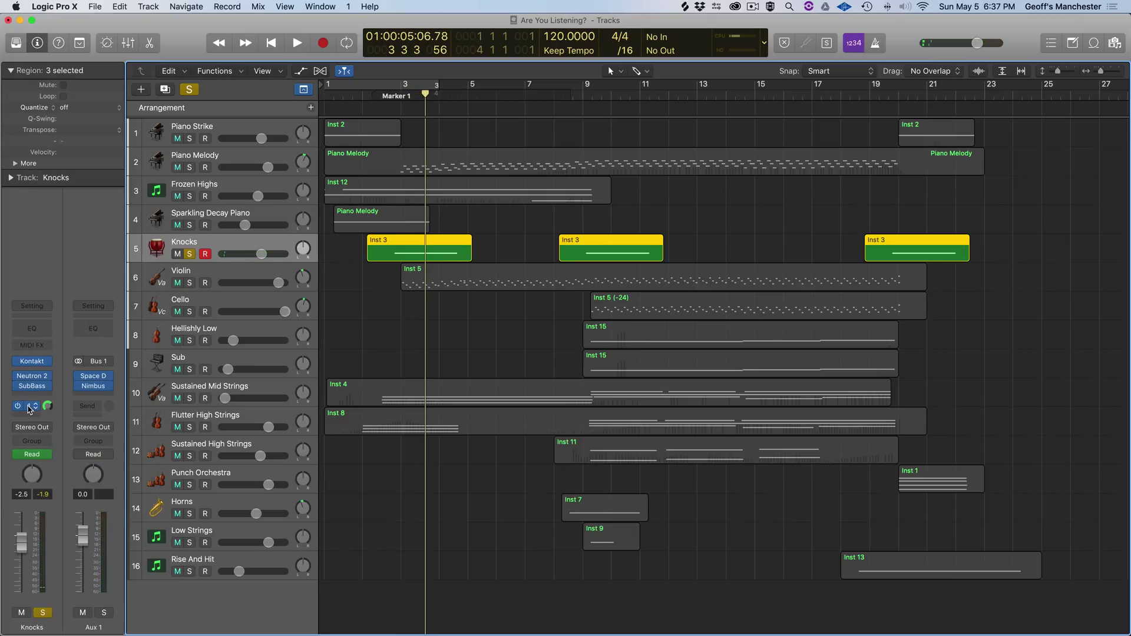
click(94, 382)
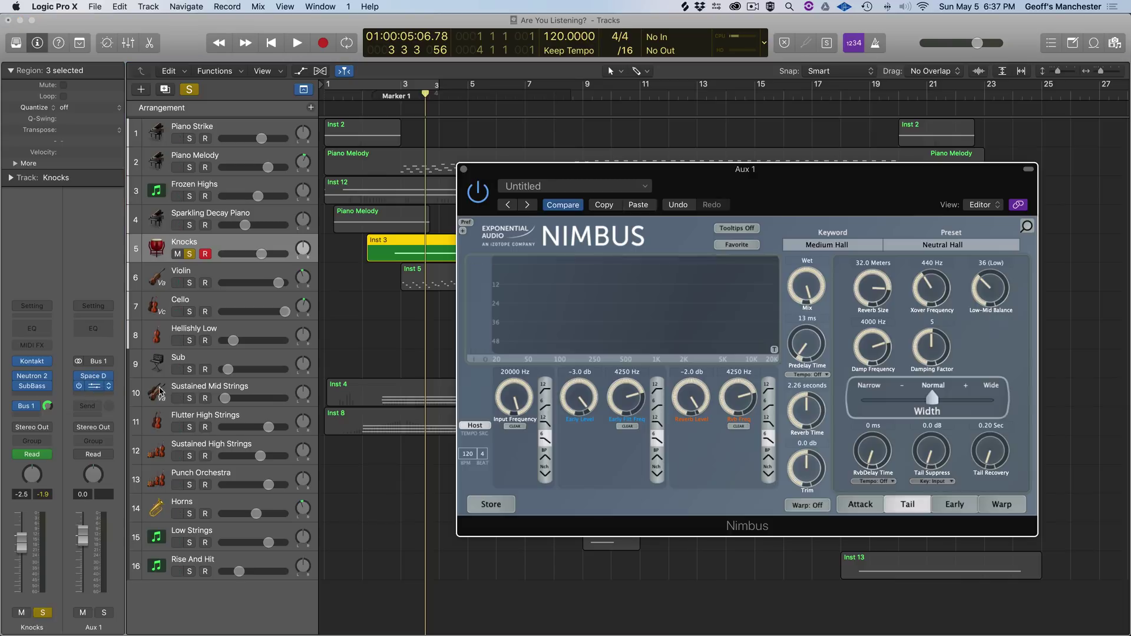
click(463, 170)
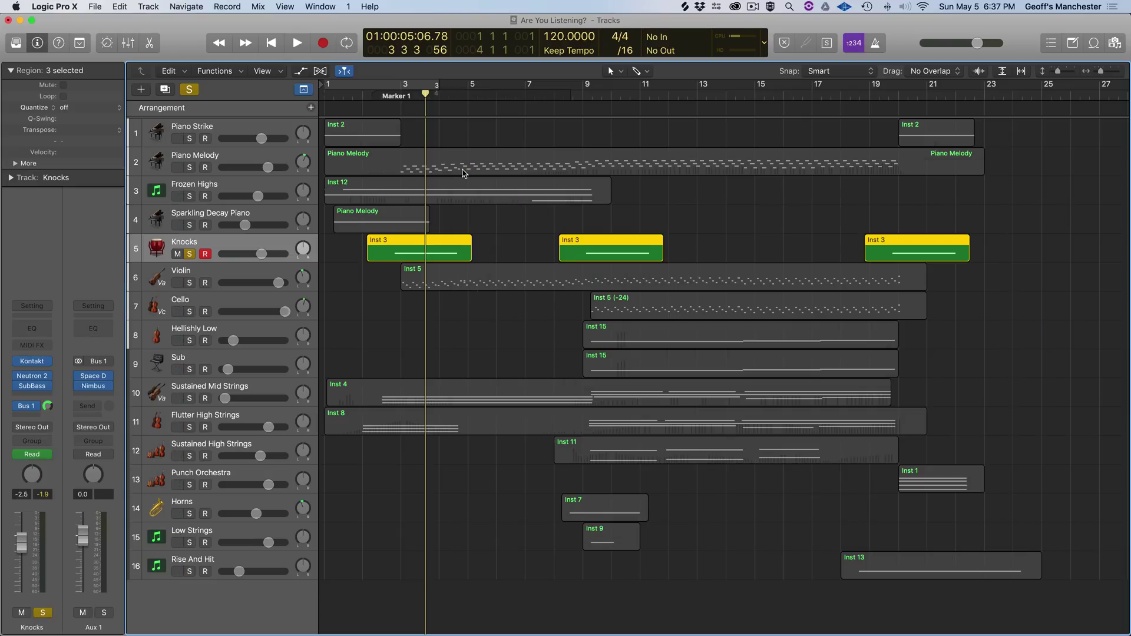
Step: Open the Neutron 2 Equalizer on Knocks, reposition its window, and examine EQ bands 1, 7 and 3
click(32, 380)
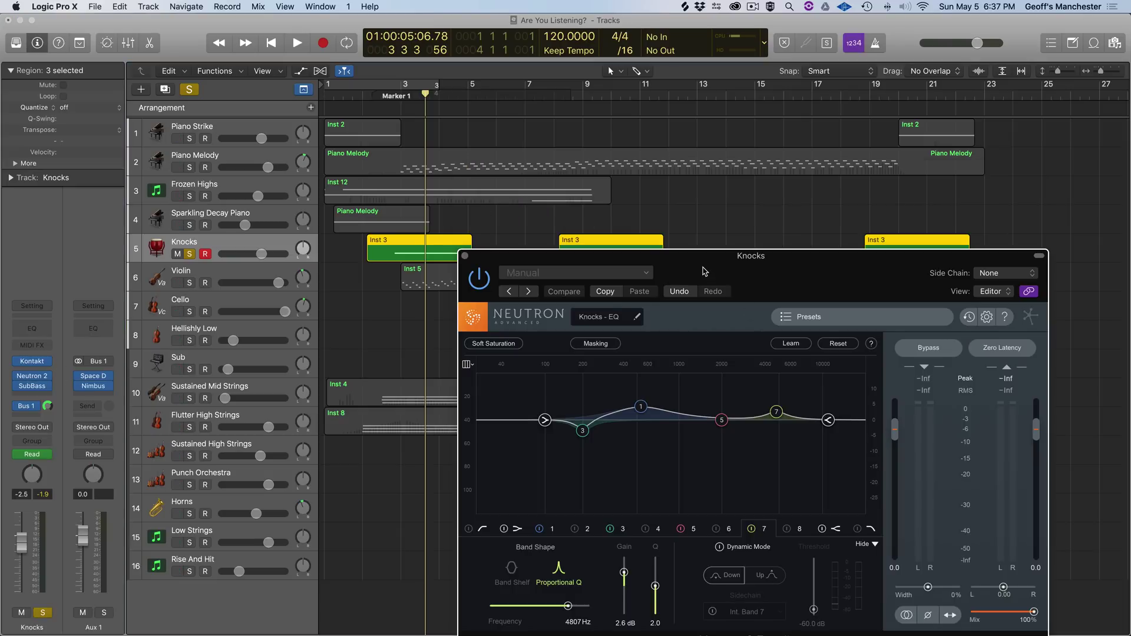
drag(704, 271, 593, 159)
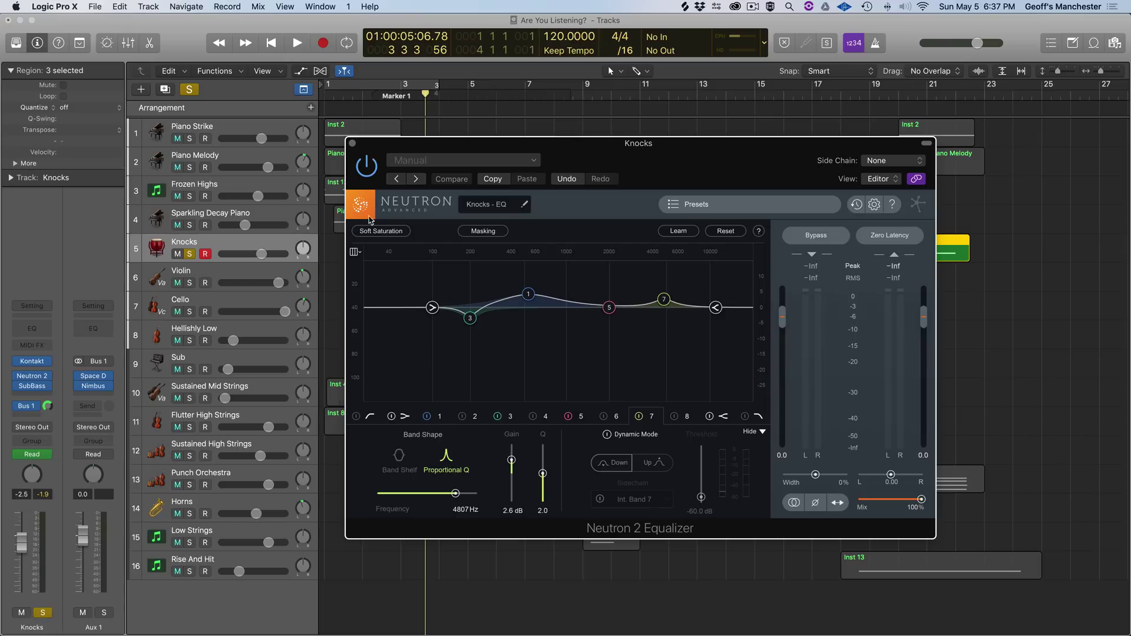
drag(524, 142, 525, 272)
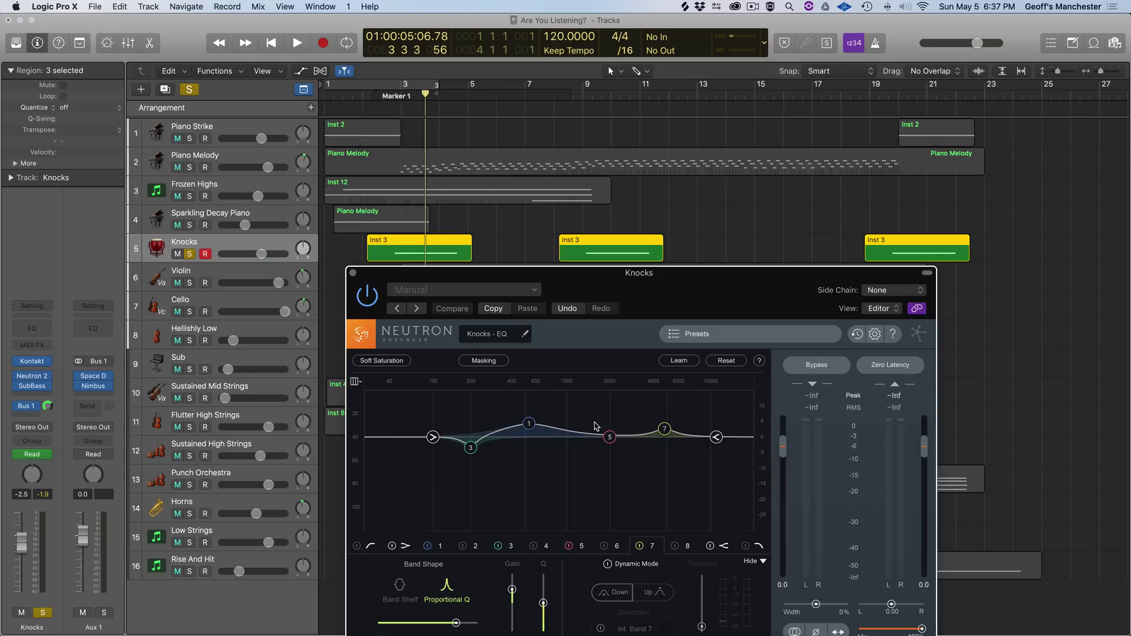
click(528, 424)
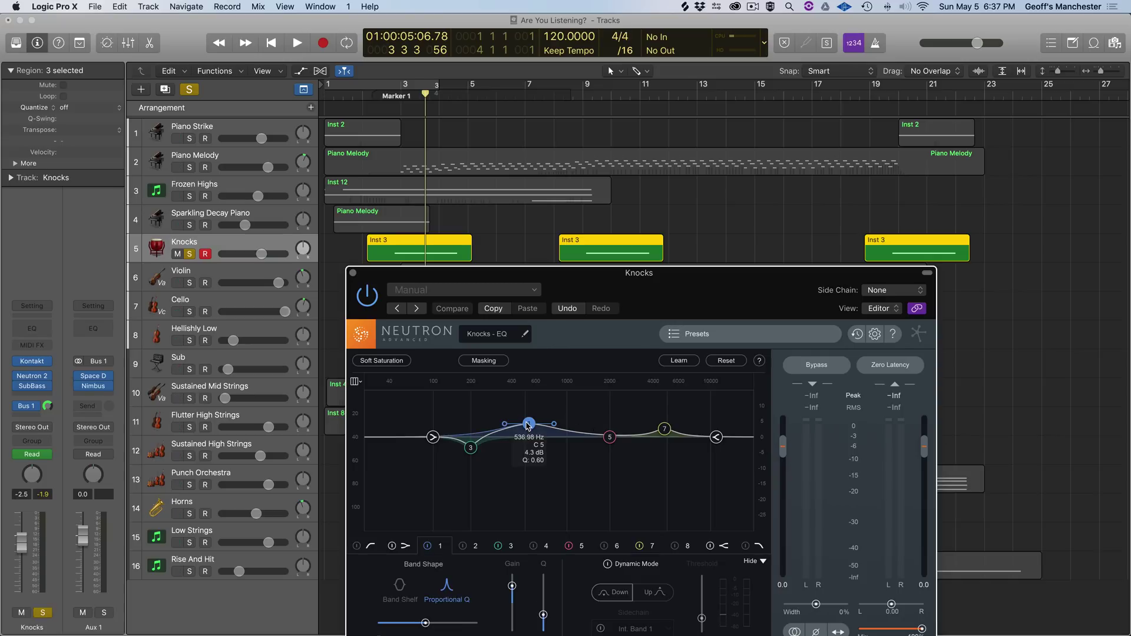
click(663, 430)
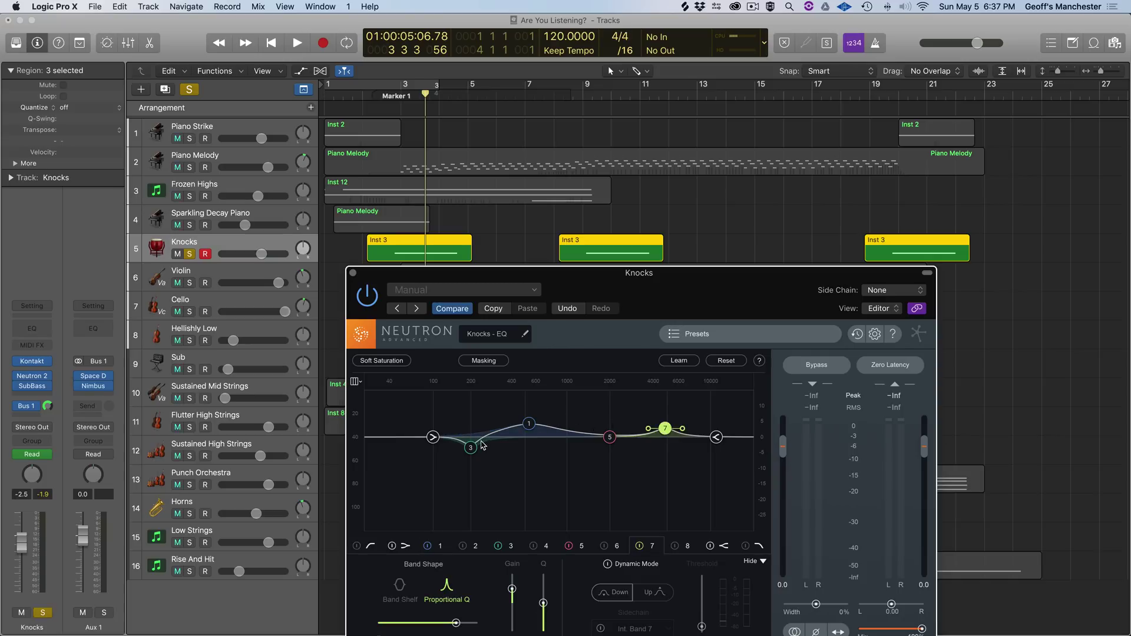
click(472, 449)
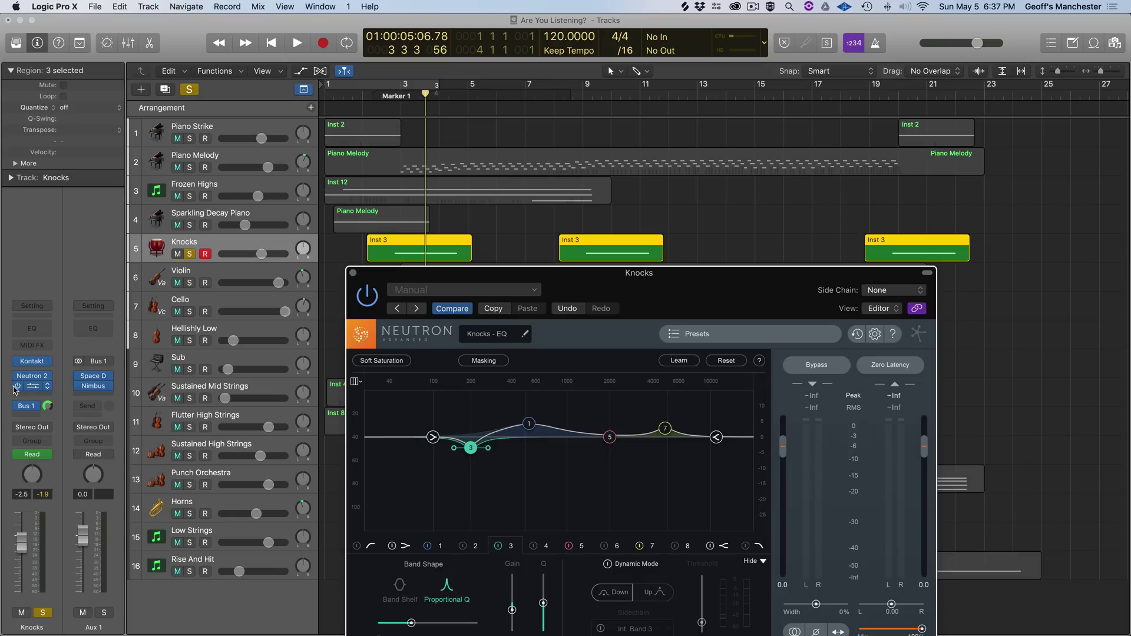
Step: Bypass Neutron 2 and SubBass on Knocks and play the soloed track in a cycle from bar 2 to bar 6
mouse_move(18, 380)
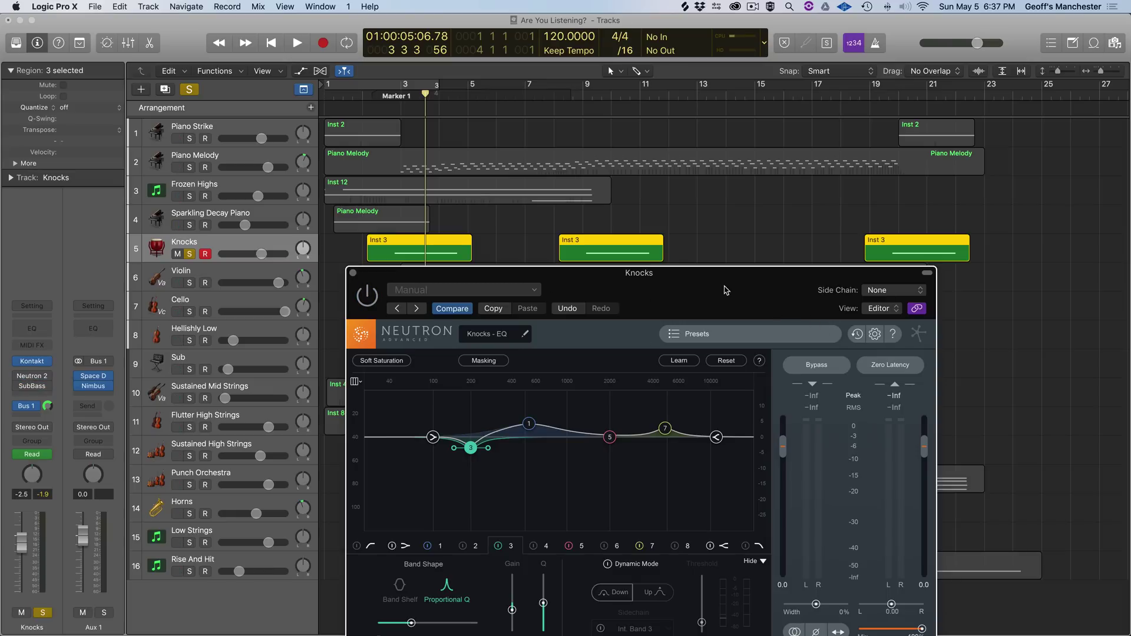
drag(367, 87, 494, 86)
key(space)
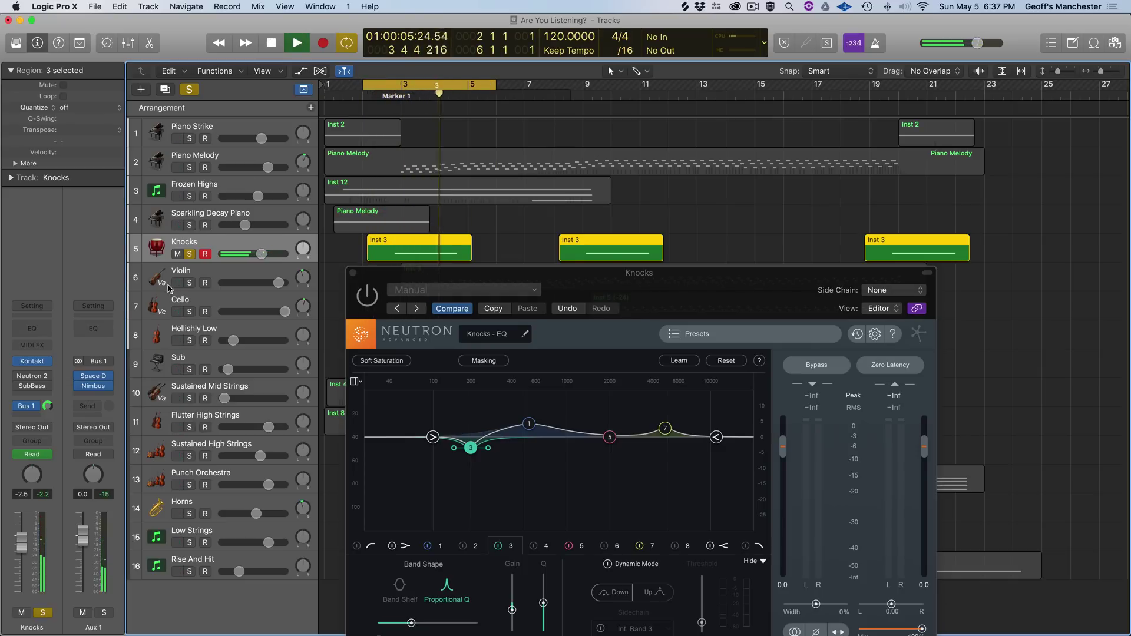
key(space)
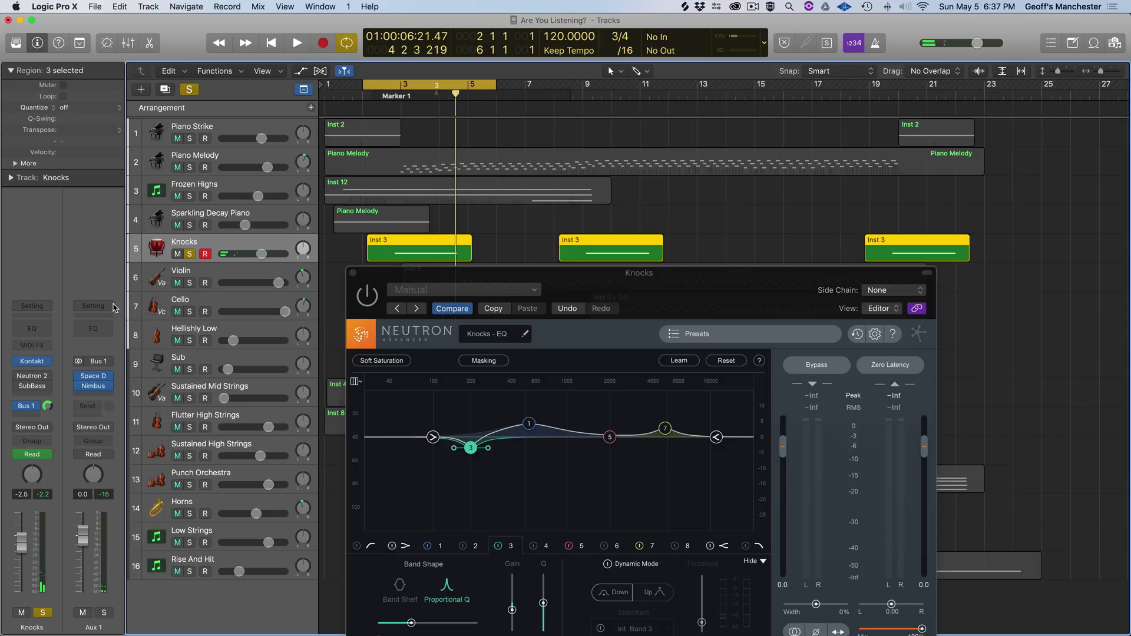
Step: Turn Neutron 2 back on and play the looped Knocks track with the EQ active
mouse_move(25, 380)
key(space)
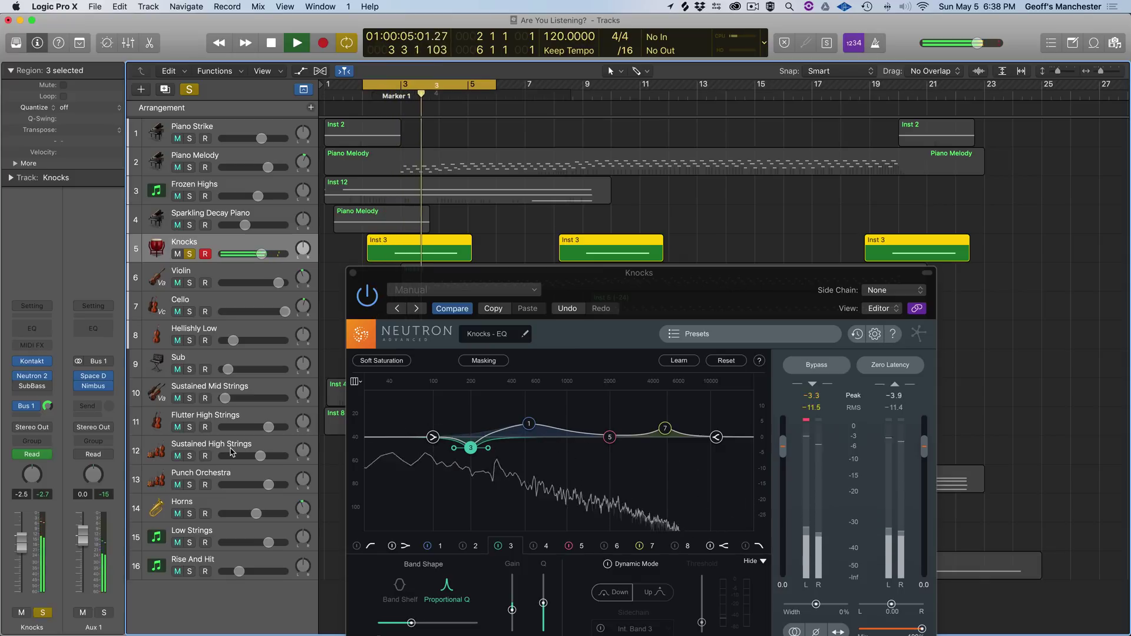
key(space)
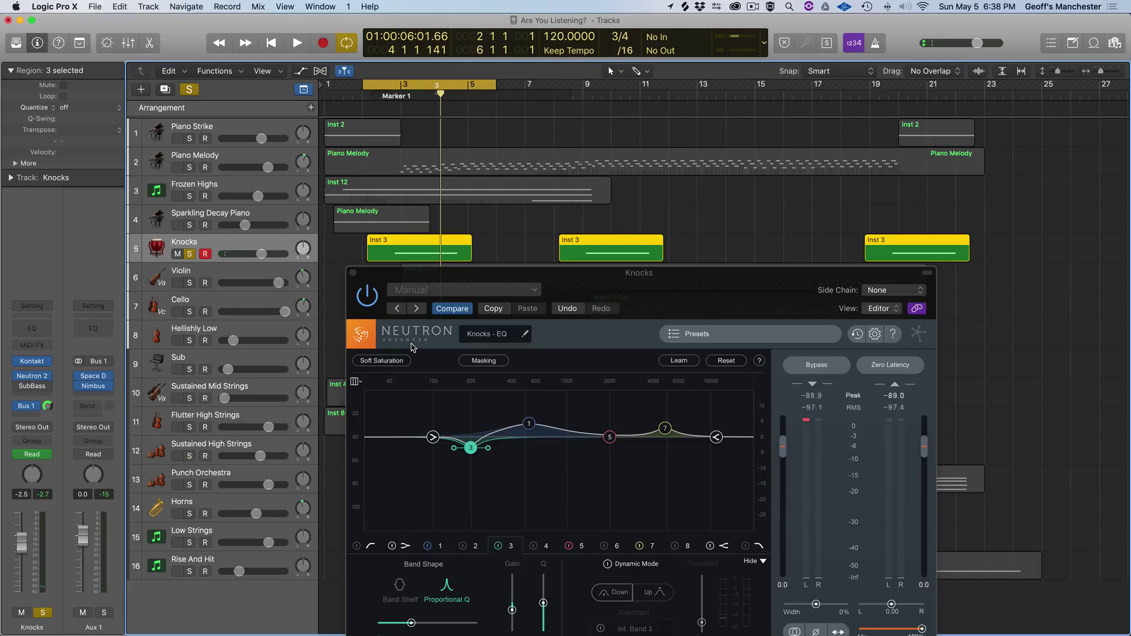
Step: Compare the looped Knocks with Neutron's global bypass enabled and disabled, stopping playback in bar 3
click(865, 367)
click(836, 371)
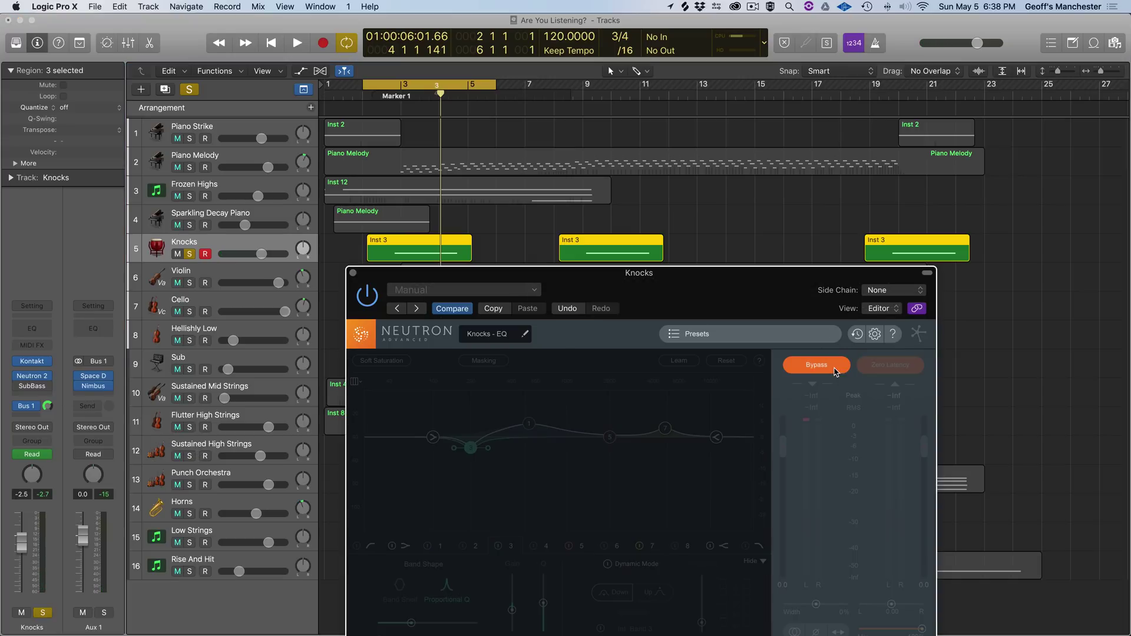
key(space)
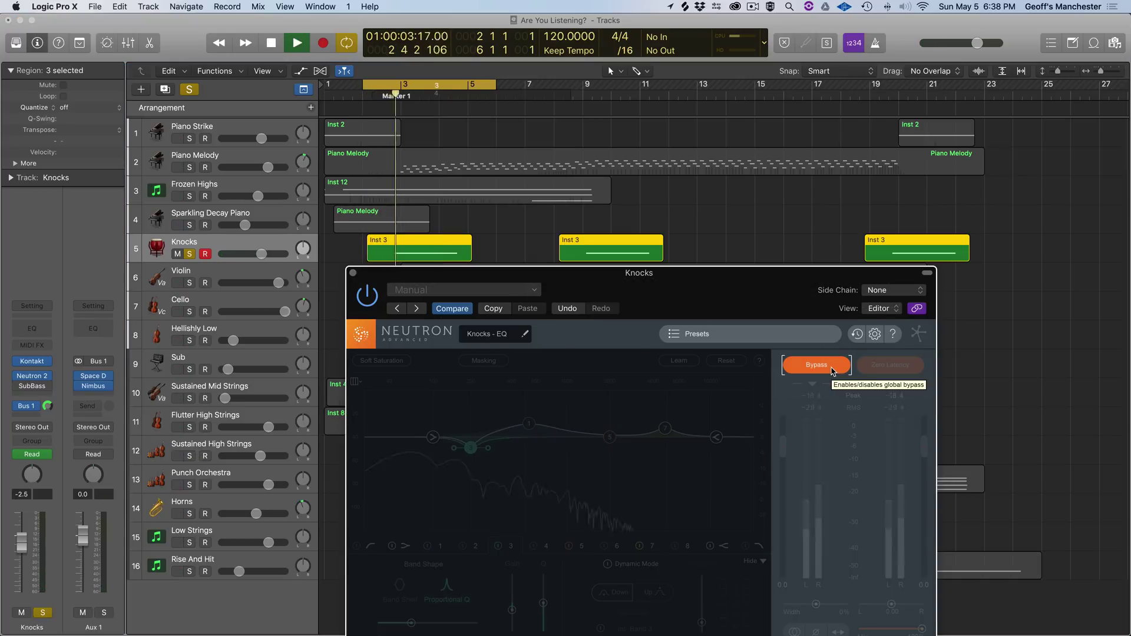
key(space)
click(833, 370)
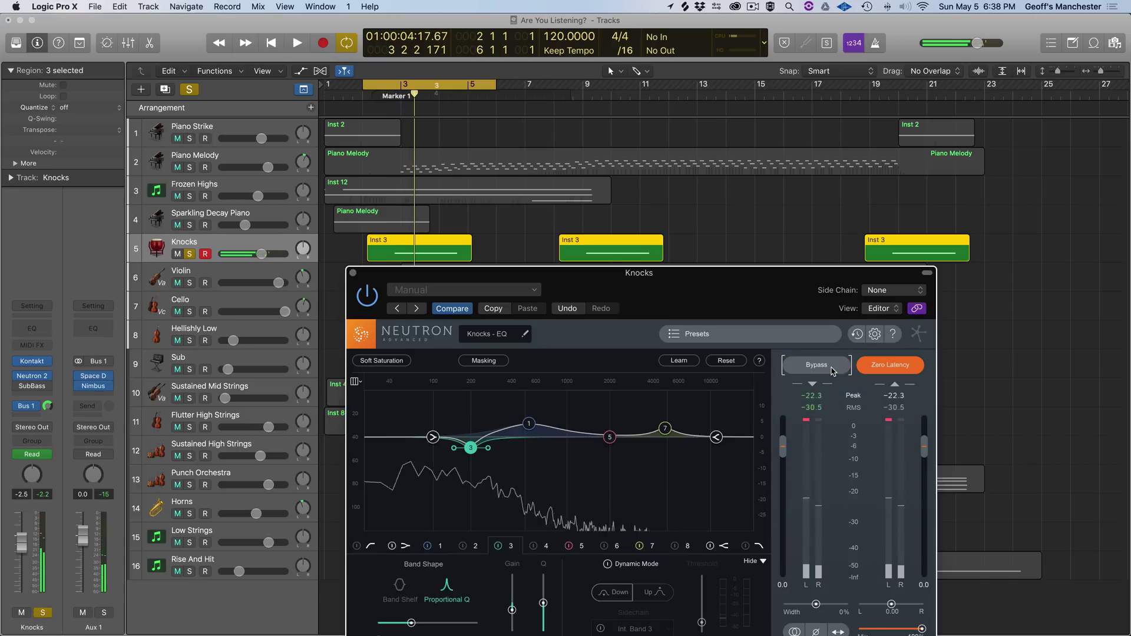
key(space)
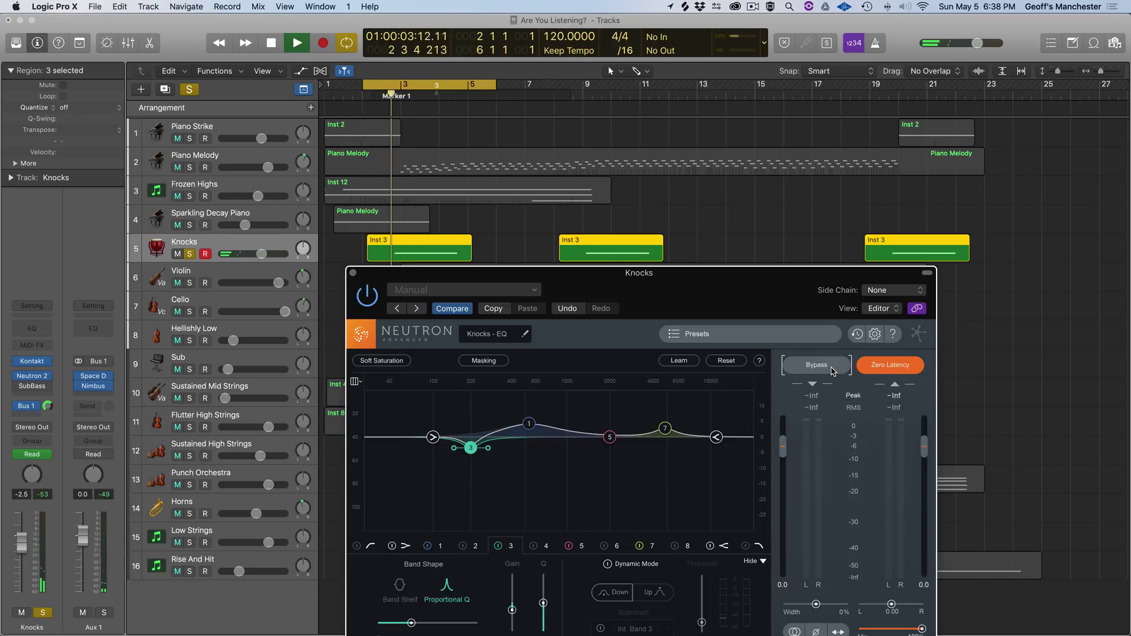
key(space)
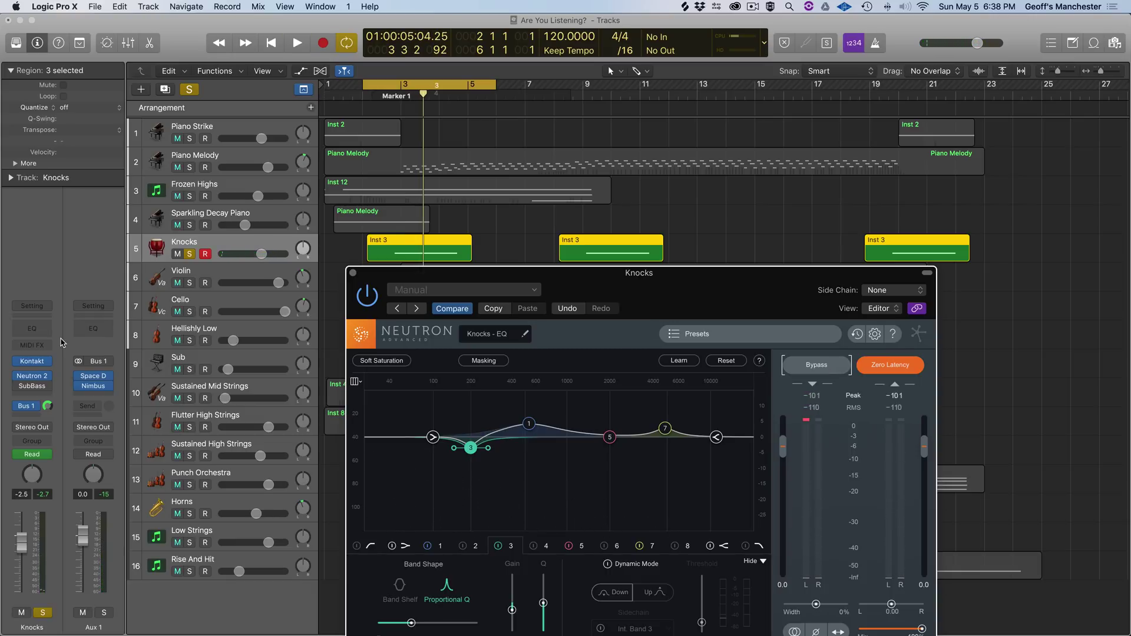
Step: Open SubBass on Knocks, reposition its window, and compare the looped playback with the plug-in bypassed and turned on
click(29, 390)
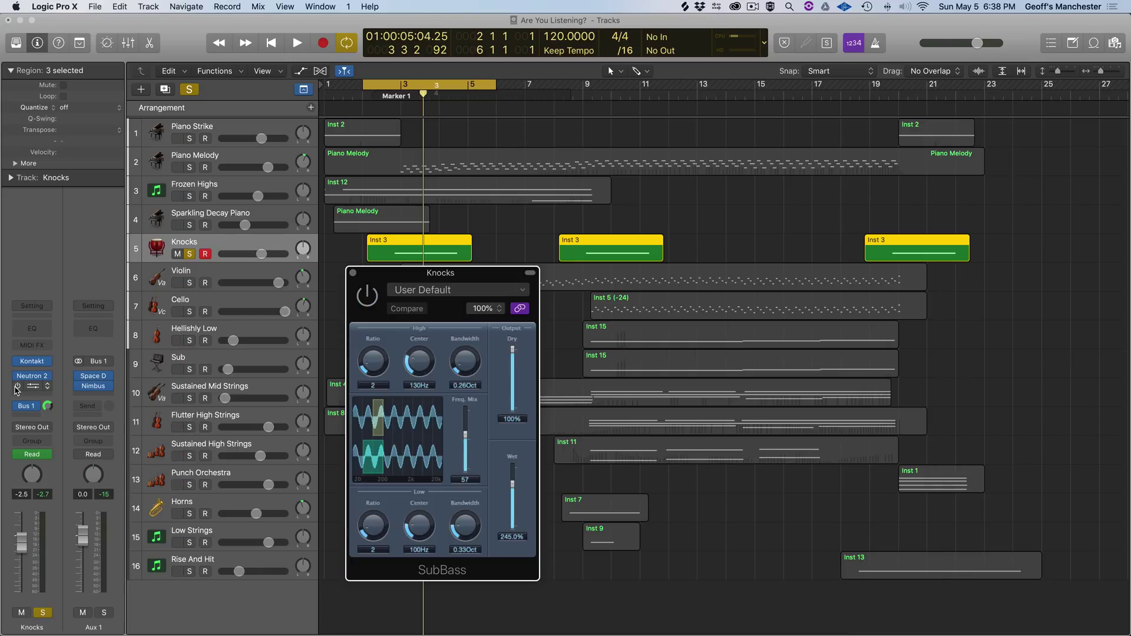
drag(463, 273, 631, 260)
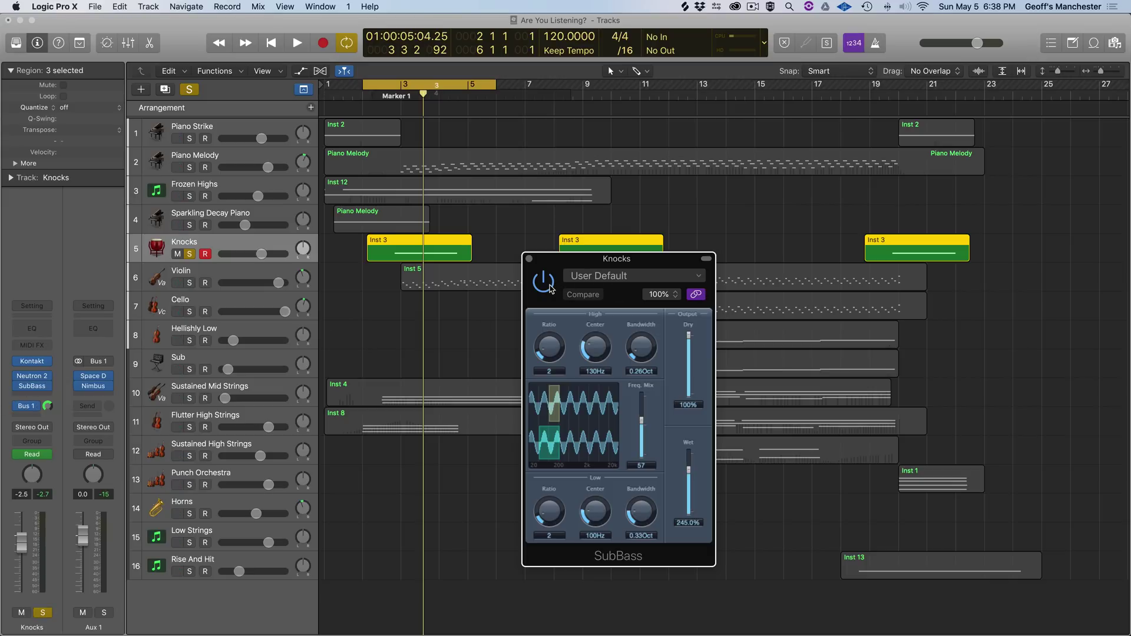
key(space)
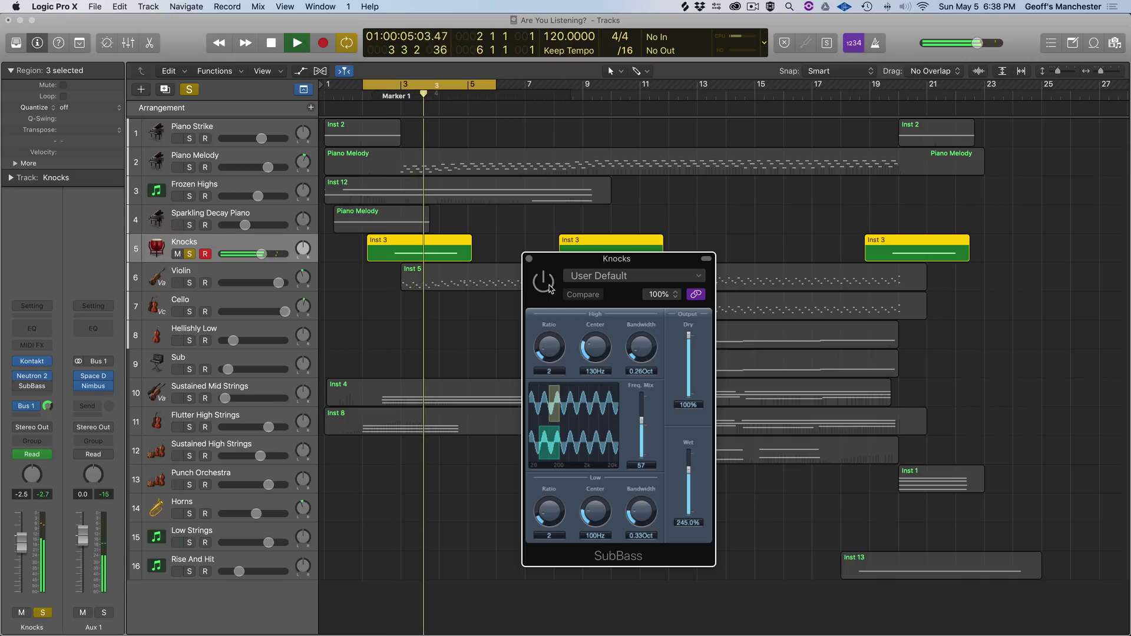
key(space)
click(549, 287)
key(space)
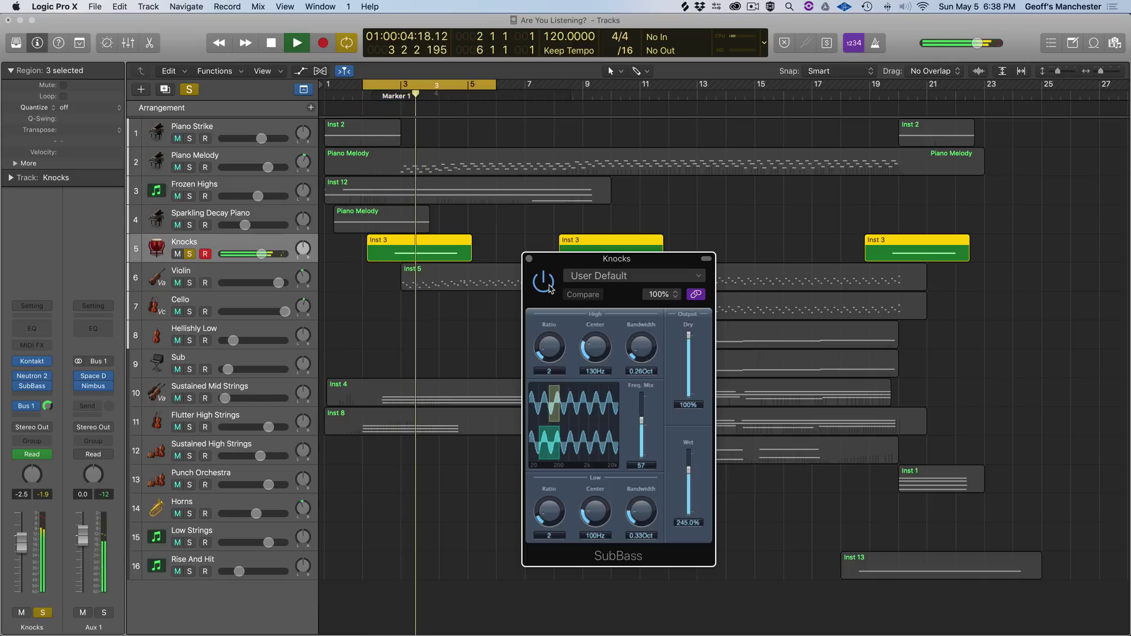
key(space)
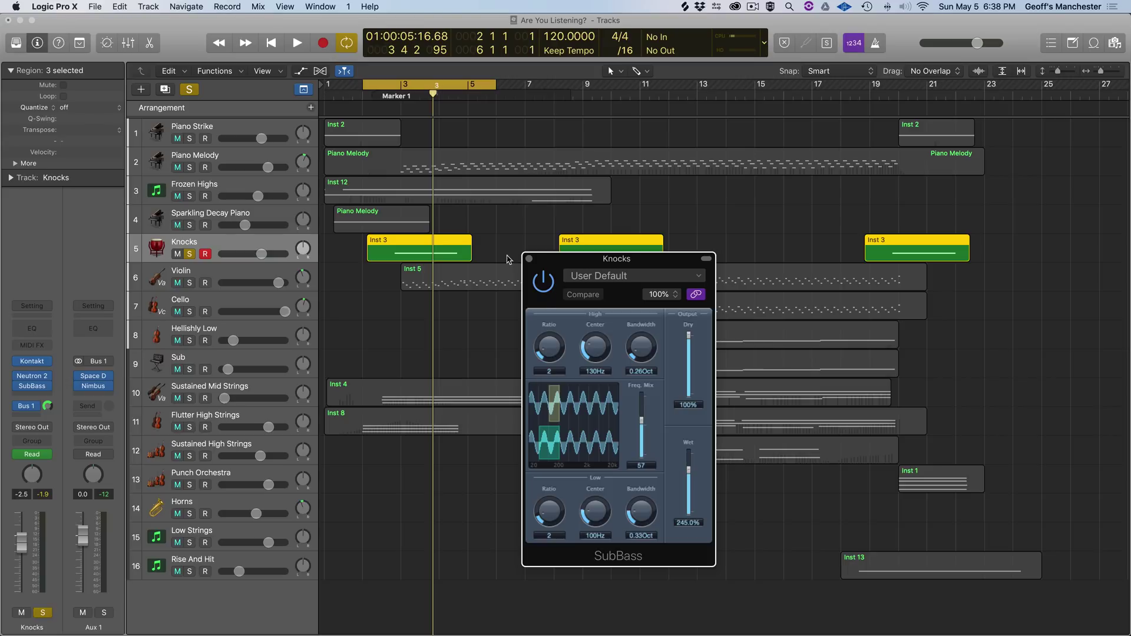
Step: Turn cycle mode off, unsolo Knocks, bypass Neutron 2 and SubBass, and play the full mix from the beginning into bar 3
key(c)
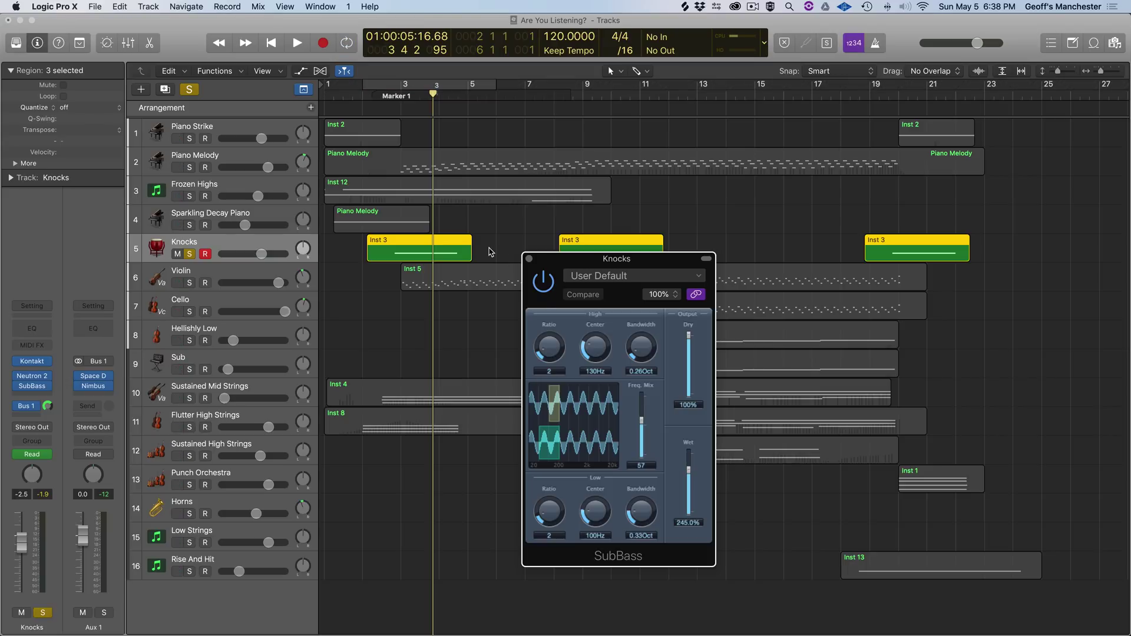
key(s)
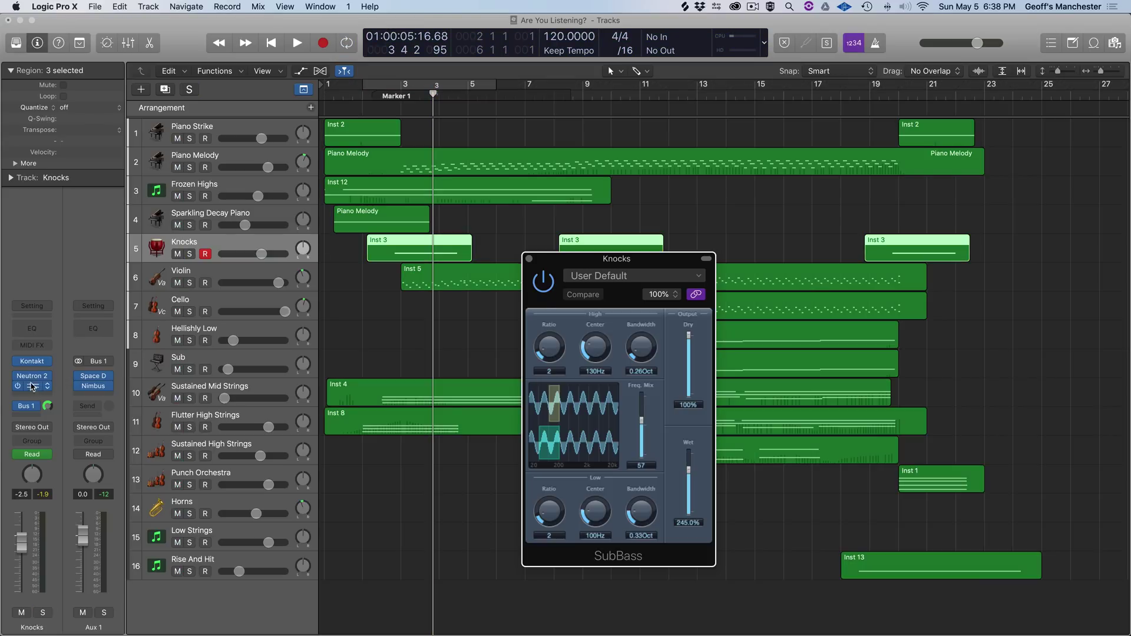
click(18, 386)
click(335, 96)
key(Return)
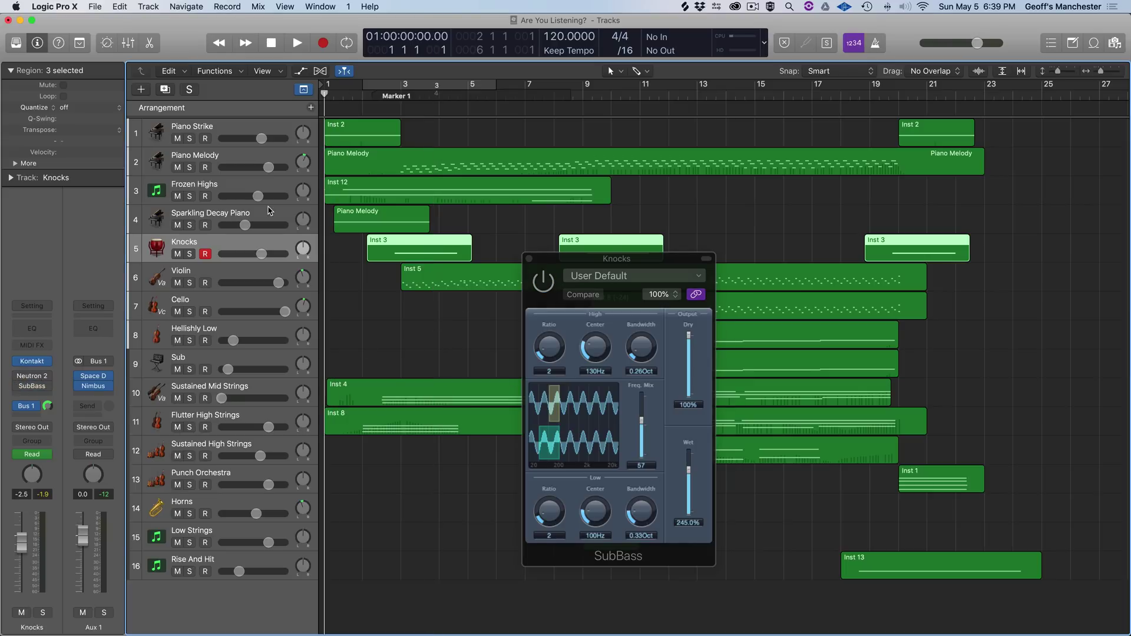
key(space)
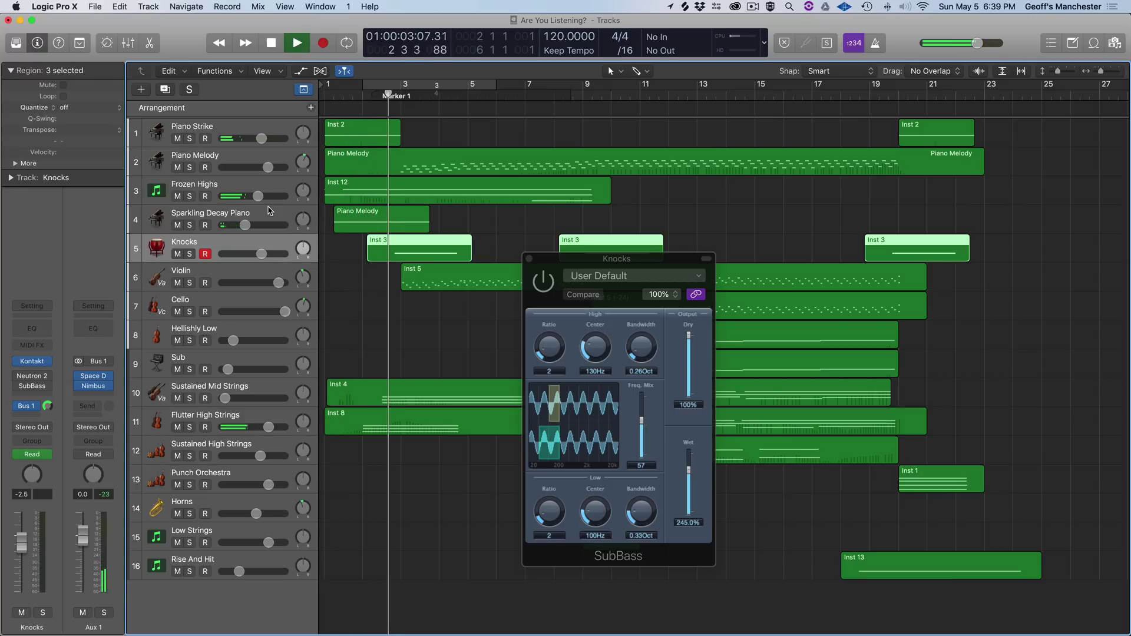
key(space)
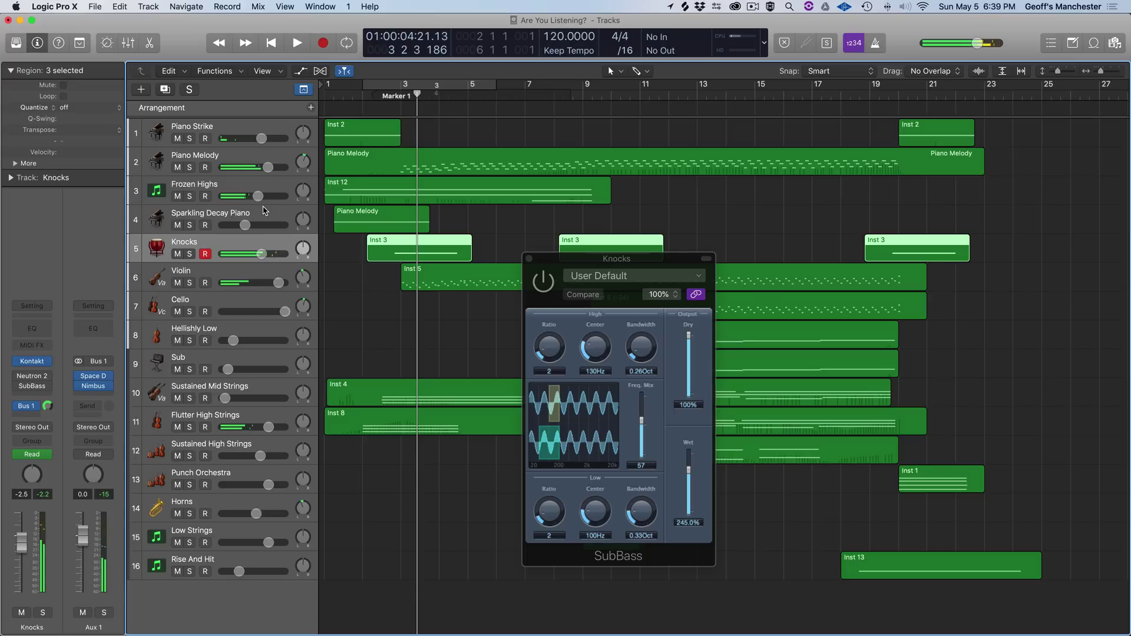
Step: Turn Neutron 2 and SubBass back on, replay the full mix from the beginning into bar 3, and close SubBass
click(17, 388)
key(Return)
key(space)
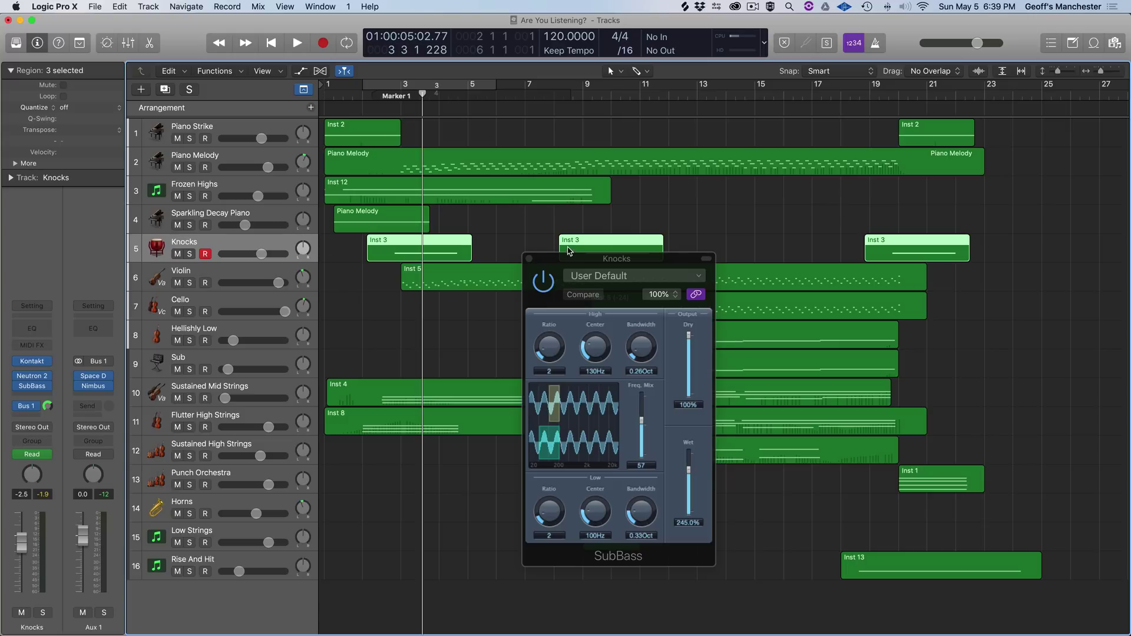
click(530, 260)
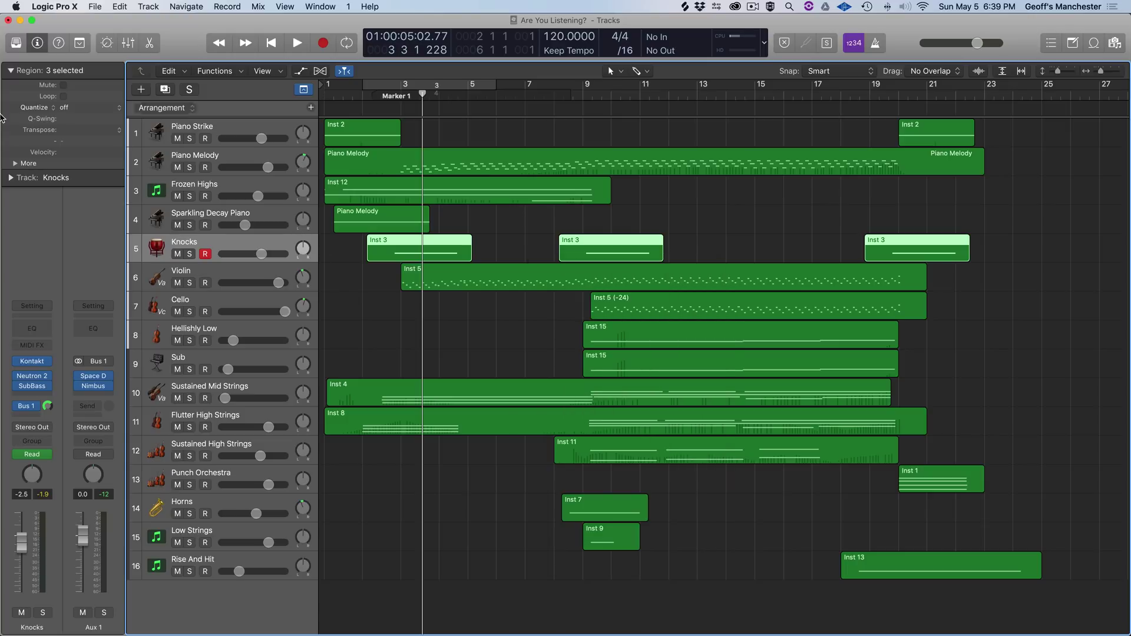
Step: Show automation for all tracks
key(a)
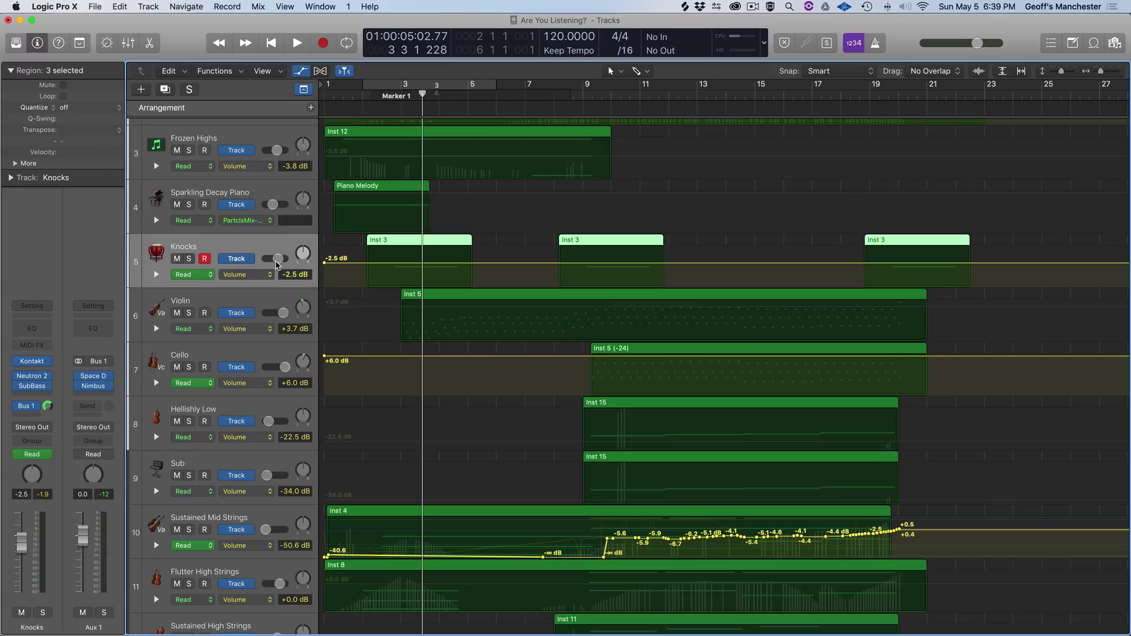
Step: Hide the automation, select the Violin track, then show automation again and check Violin's automation lanes, collapsing its extra lane at the end
key(a)
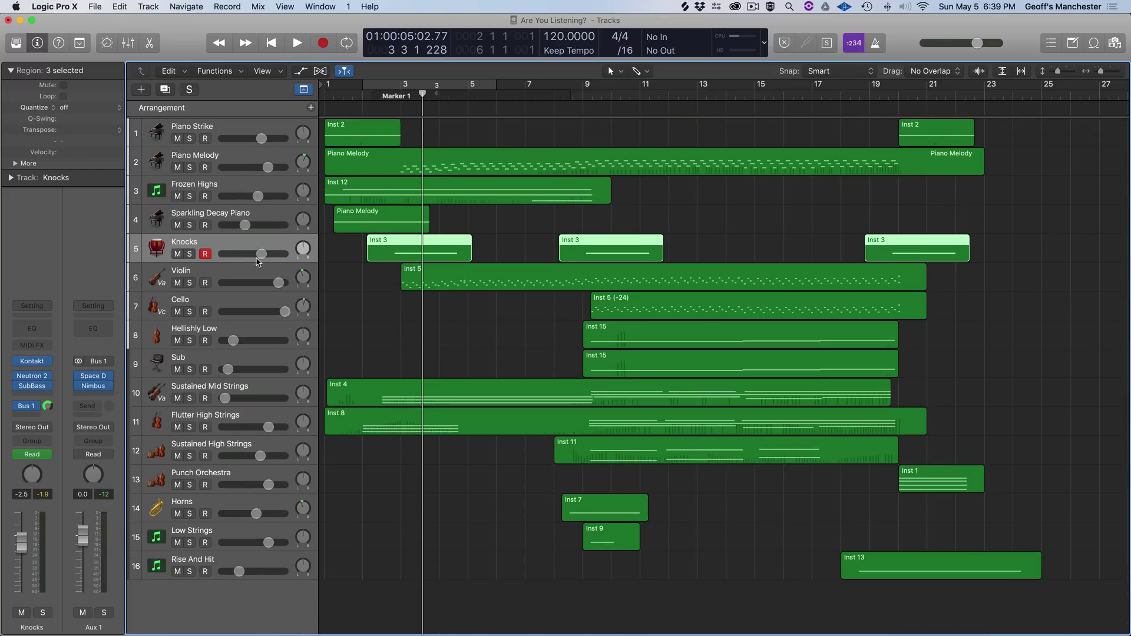
click(196, 274)
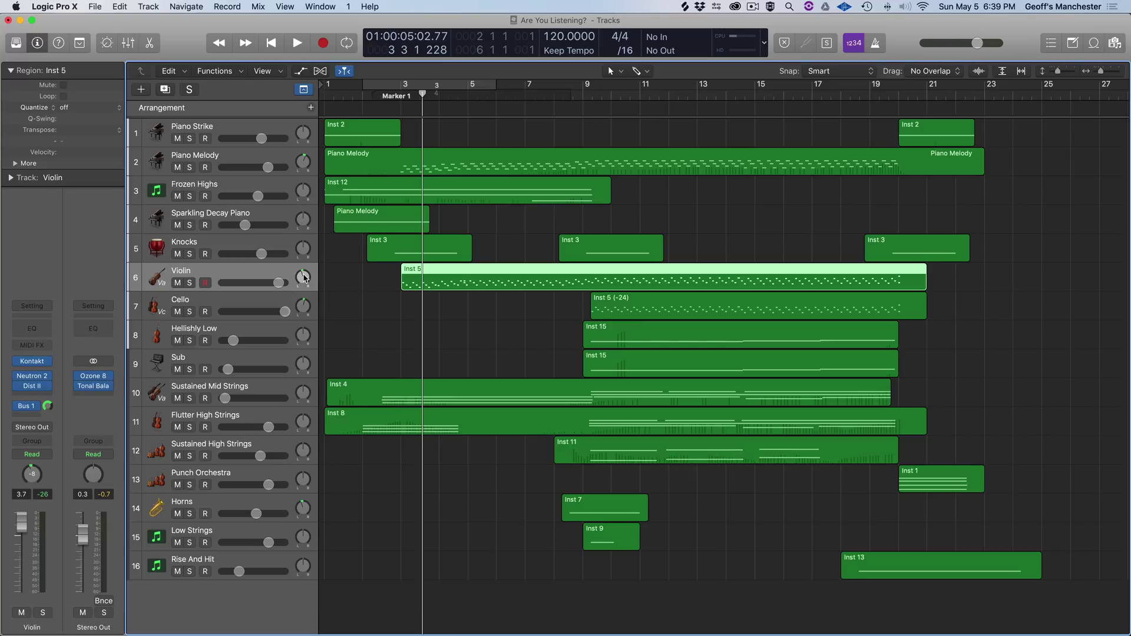
key(a)
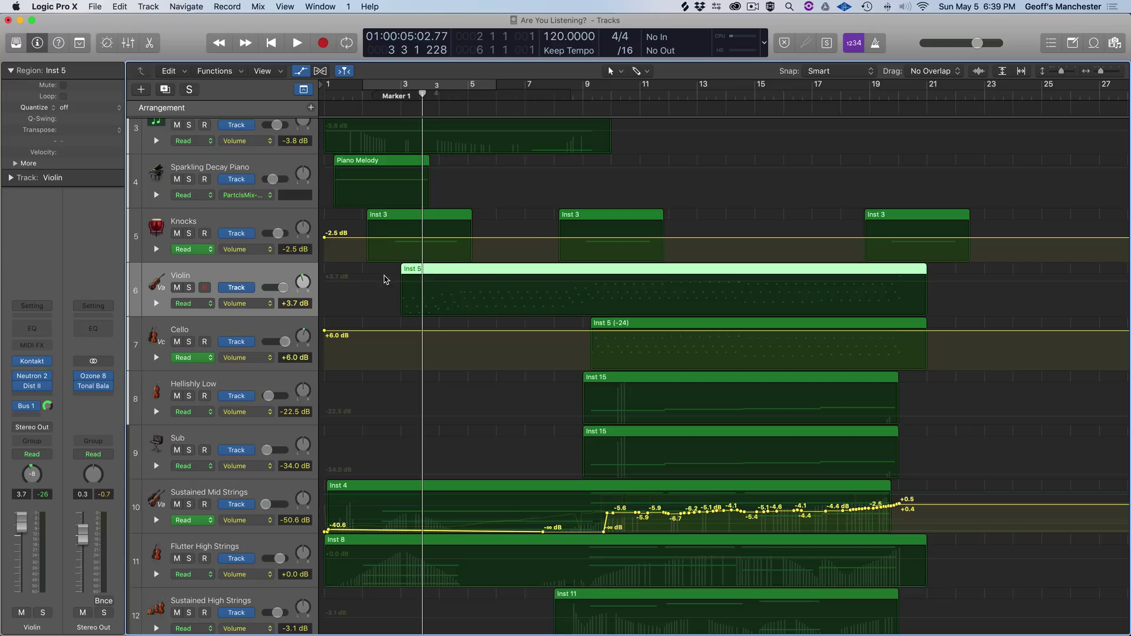
click(156, 304)
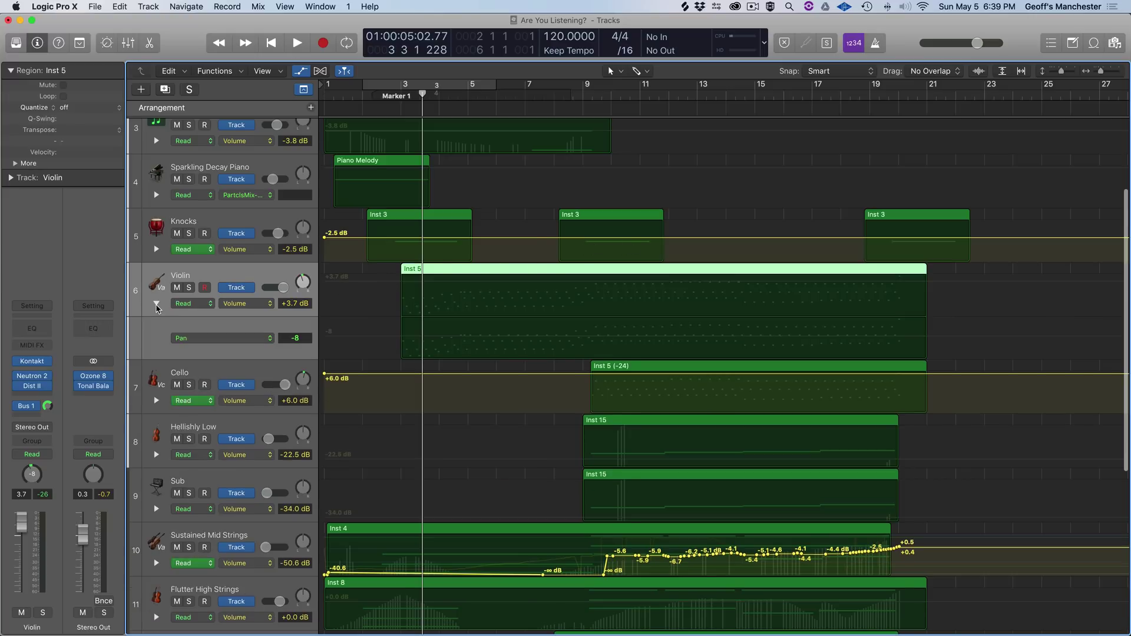
click(156, 306)
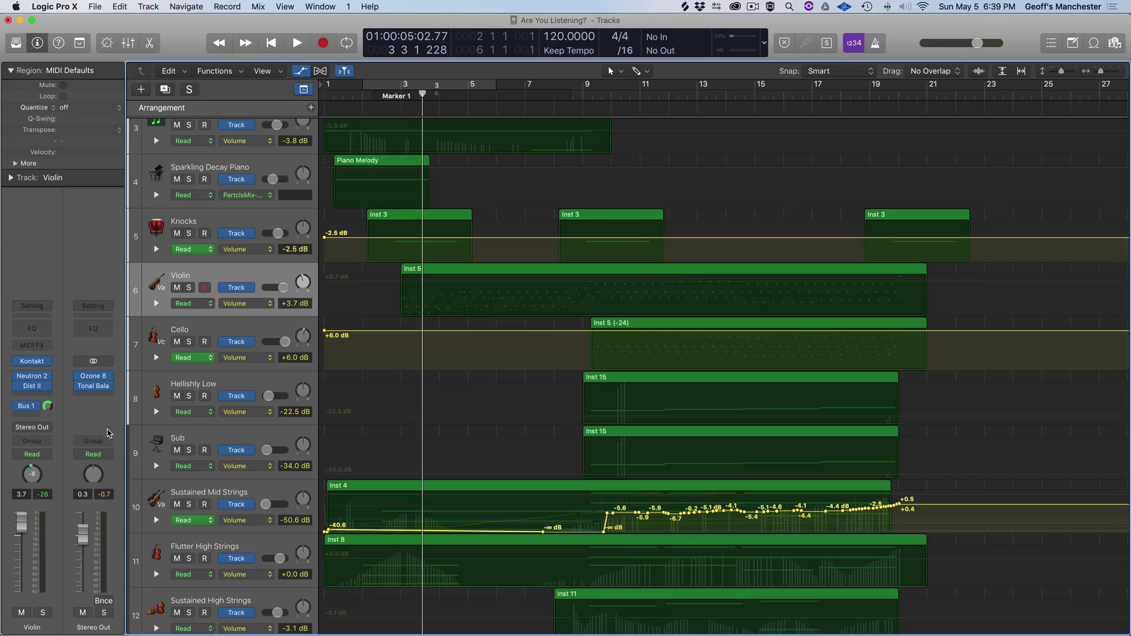
Step: Open the Neutron 2 Equalizer on Violin, reposition its window, and inspect band 1 and the high shelf
click(33, 375)
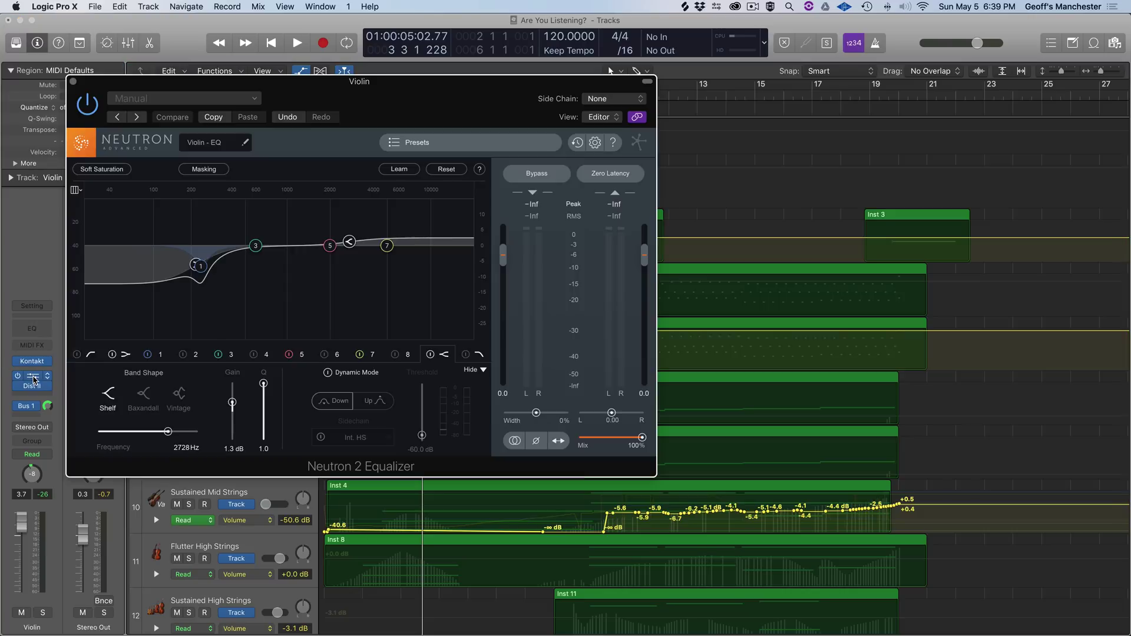
drag(443, 83, 764, 228)
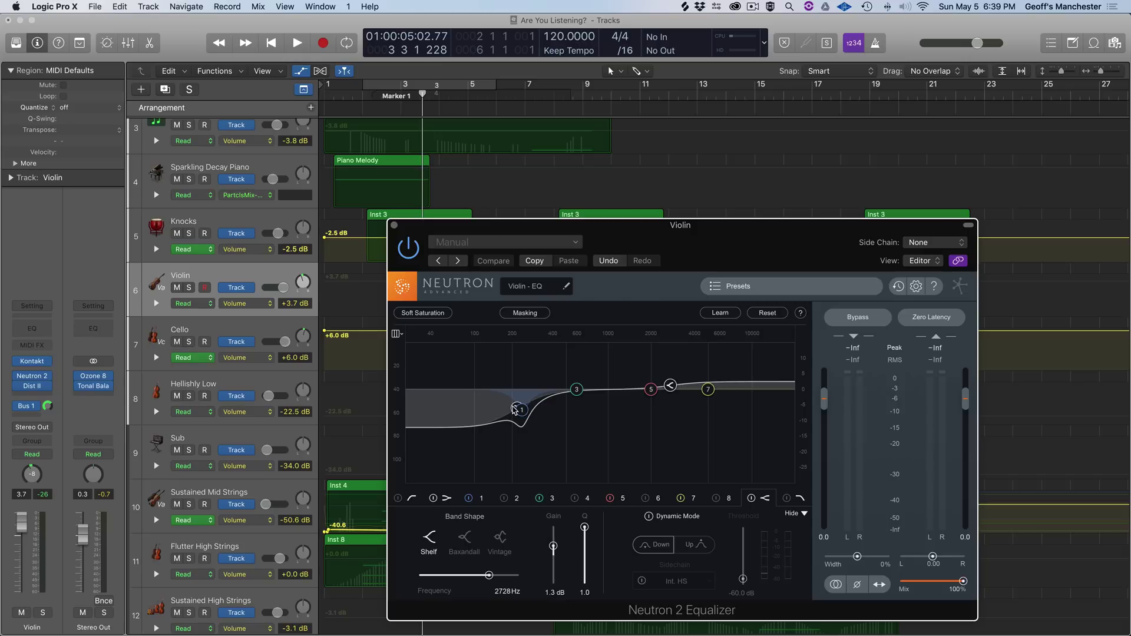
click(521, 411)
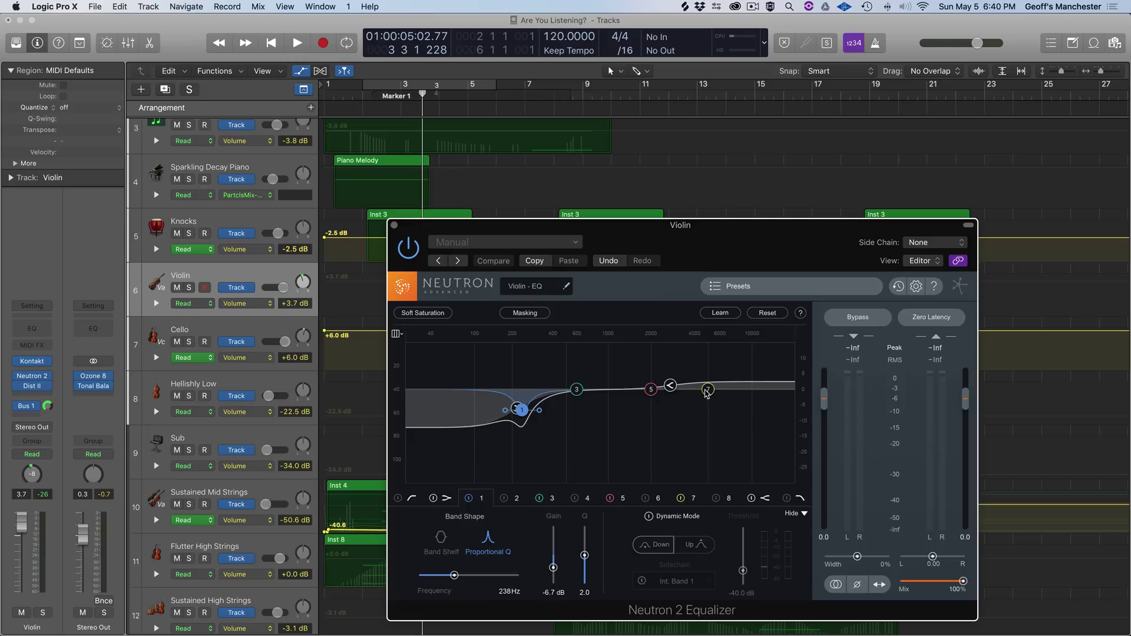
click(671, 386)
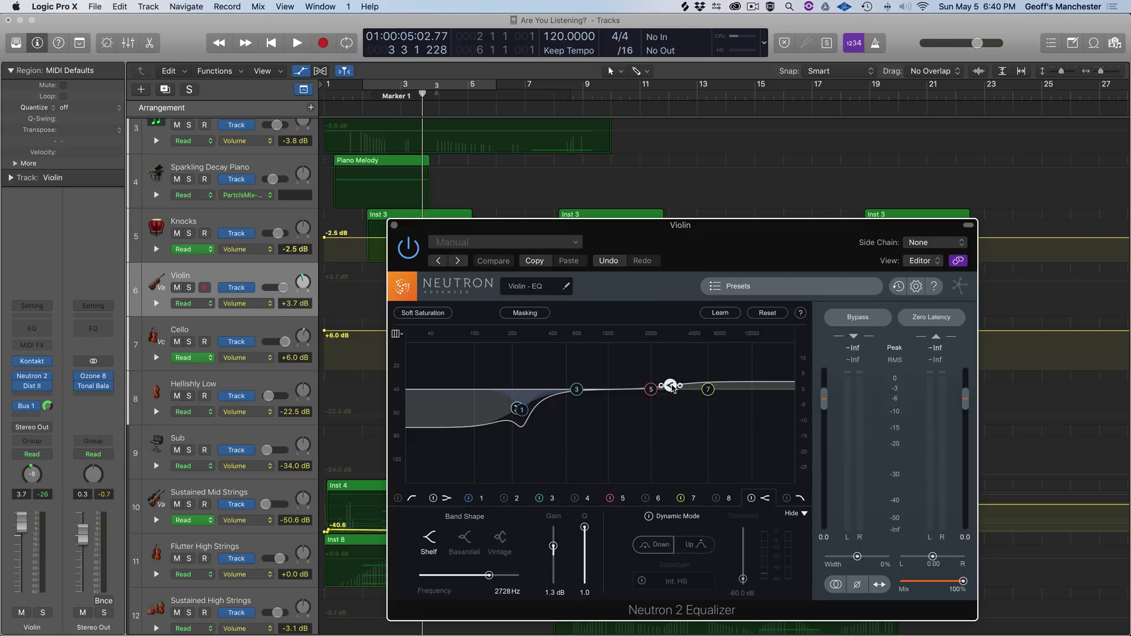
click(671, 386)
mouse_move(791, 242)
mouse_down()
mouse_move(795, 385)
mouse_move(777, 225)
mouse_up()
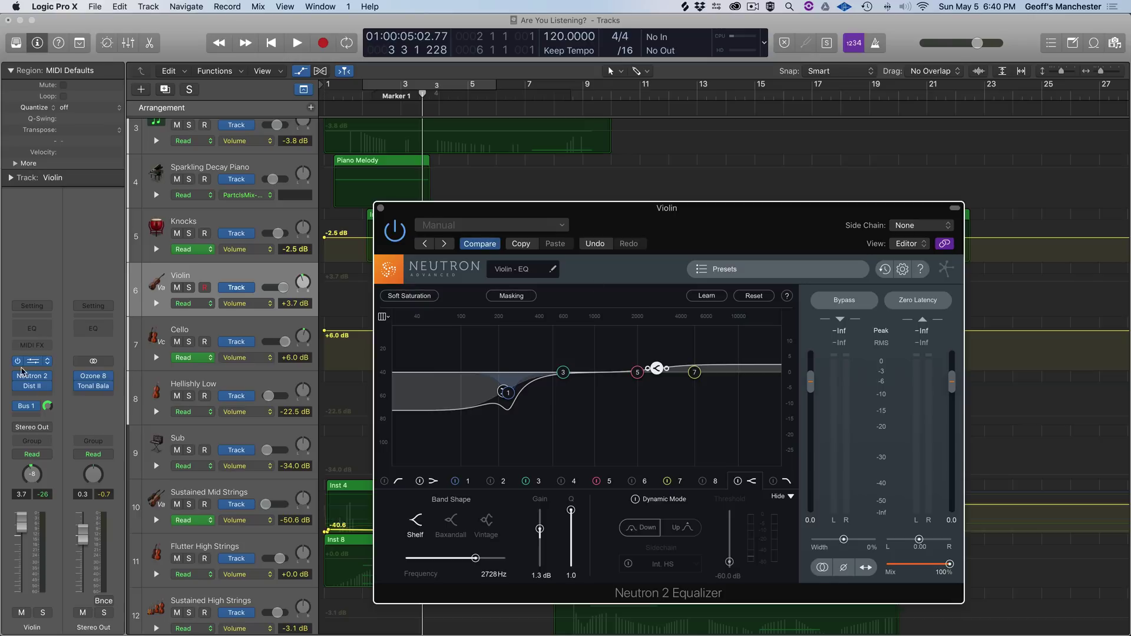
Step: Open Distortion II on Violin and reposition its window clear of the track headers to examine its settings
click(31, 387)
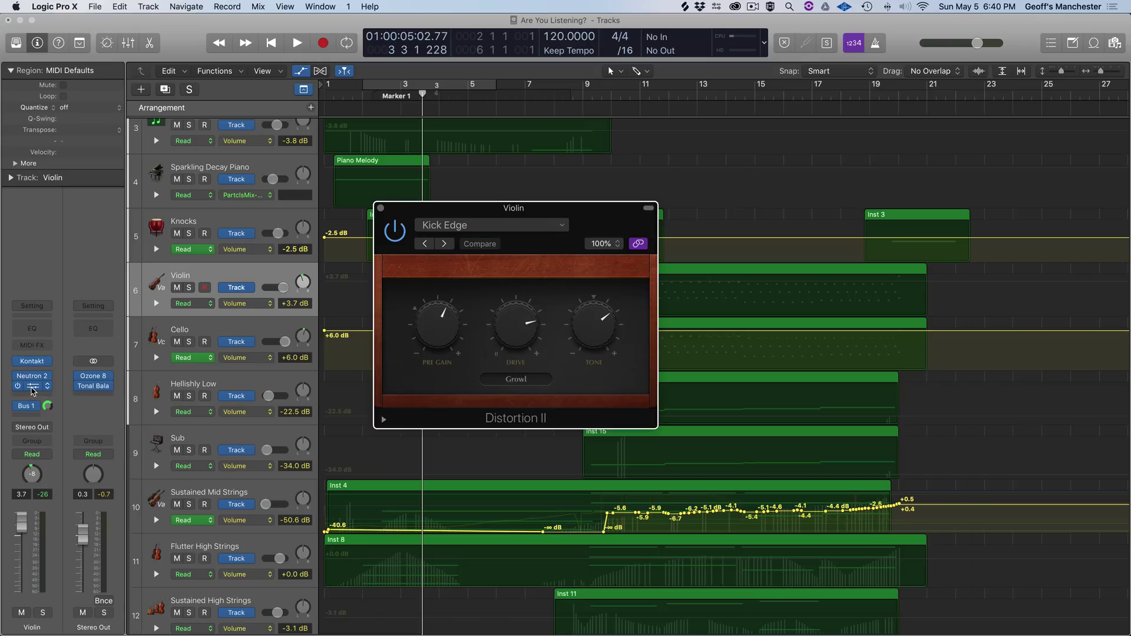
drag(586, 209, 823, 151)
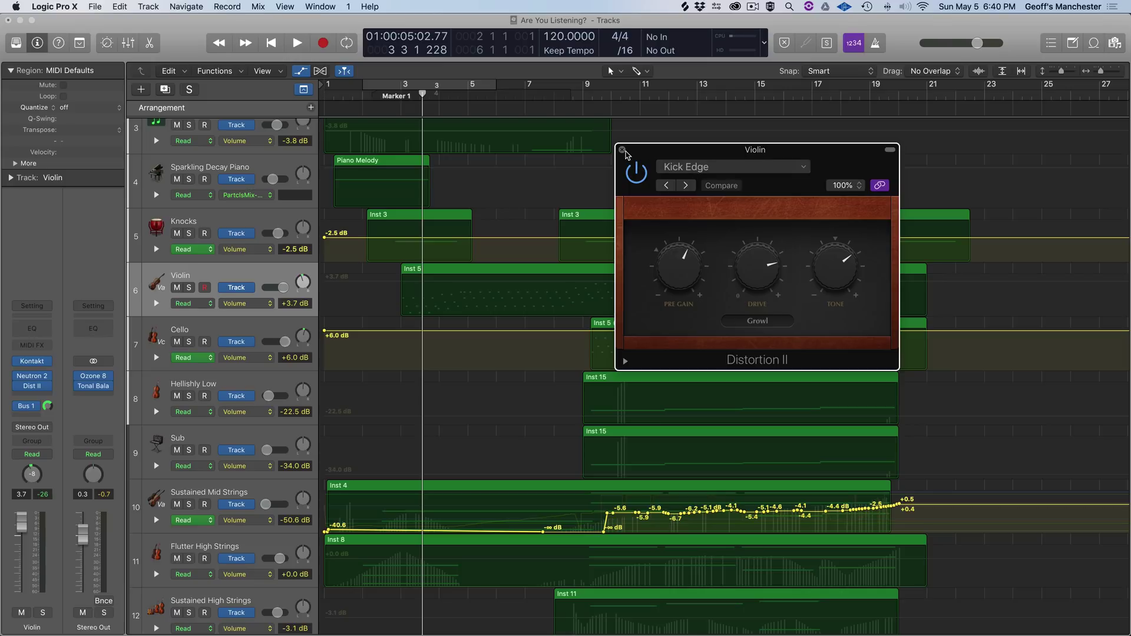
Step: Loop playback from bar 3 to bar 21 with the Violin track soloed and its inserts and Bus 1 send bypassed
click(622, 150)
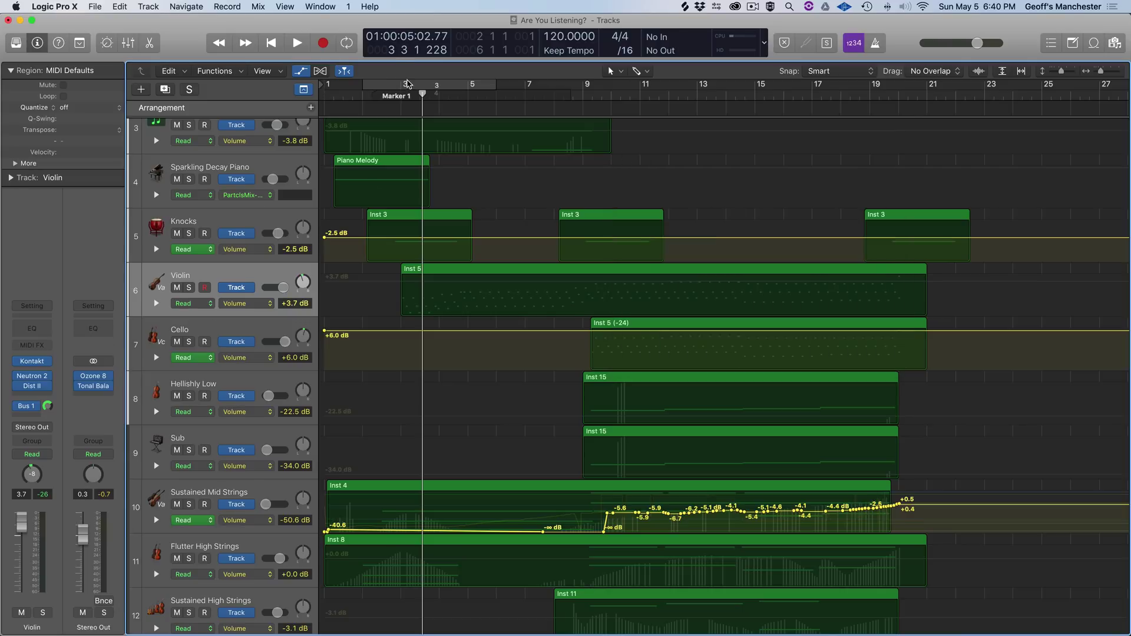
drag(407, 84, 542, 88)
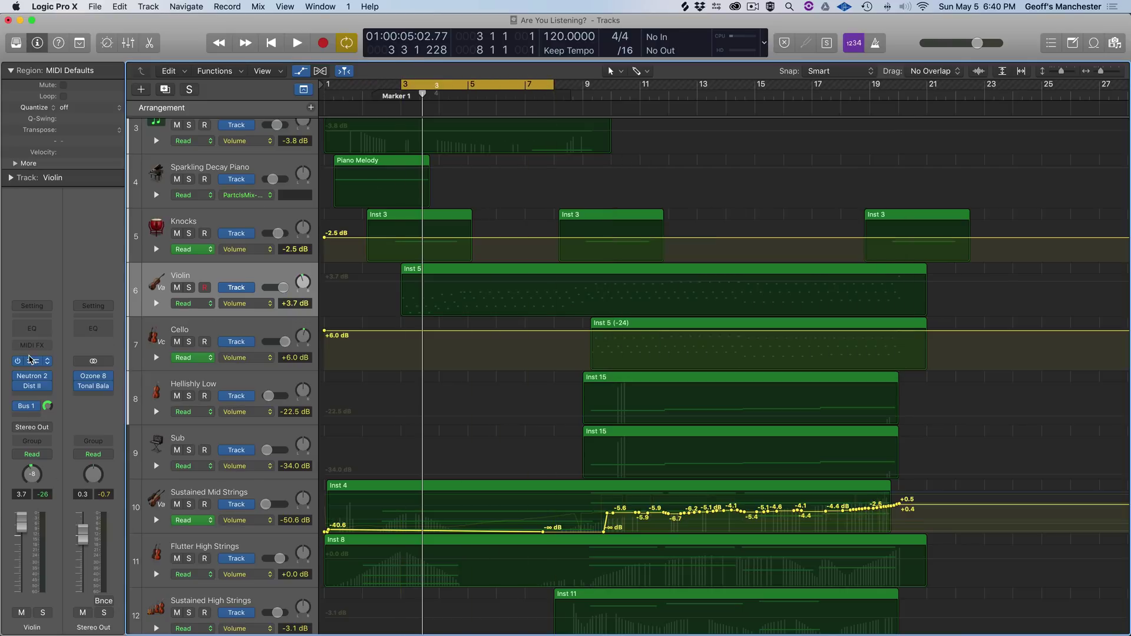
mouse_move(19, 387)
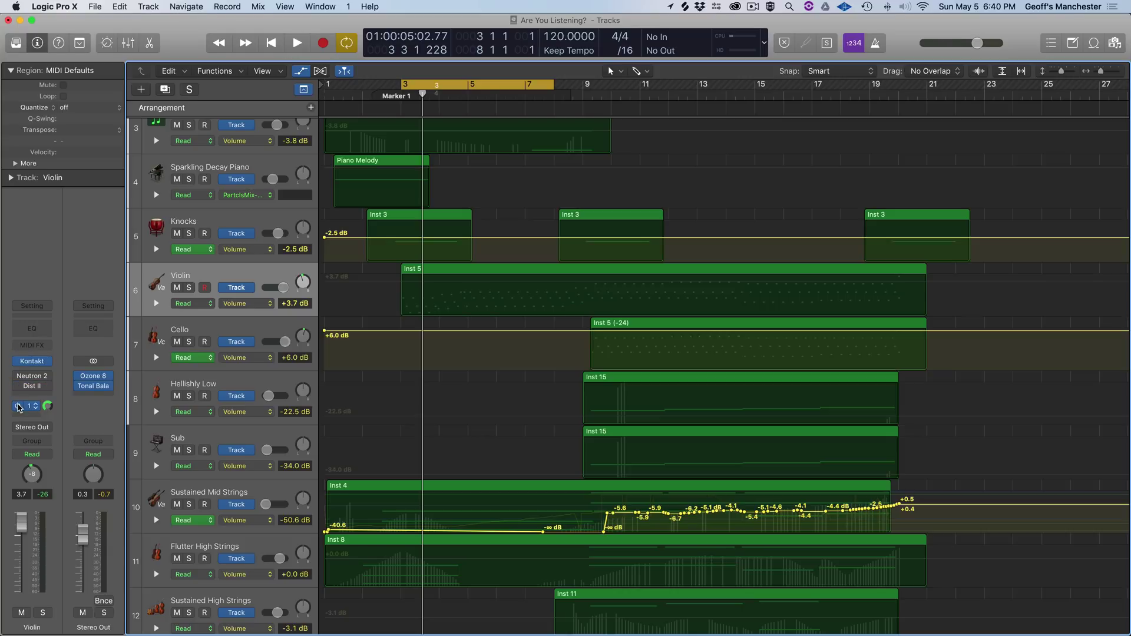
key(space)
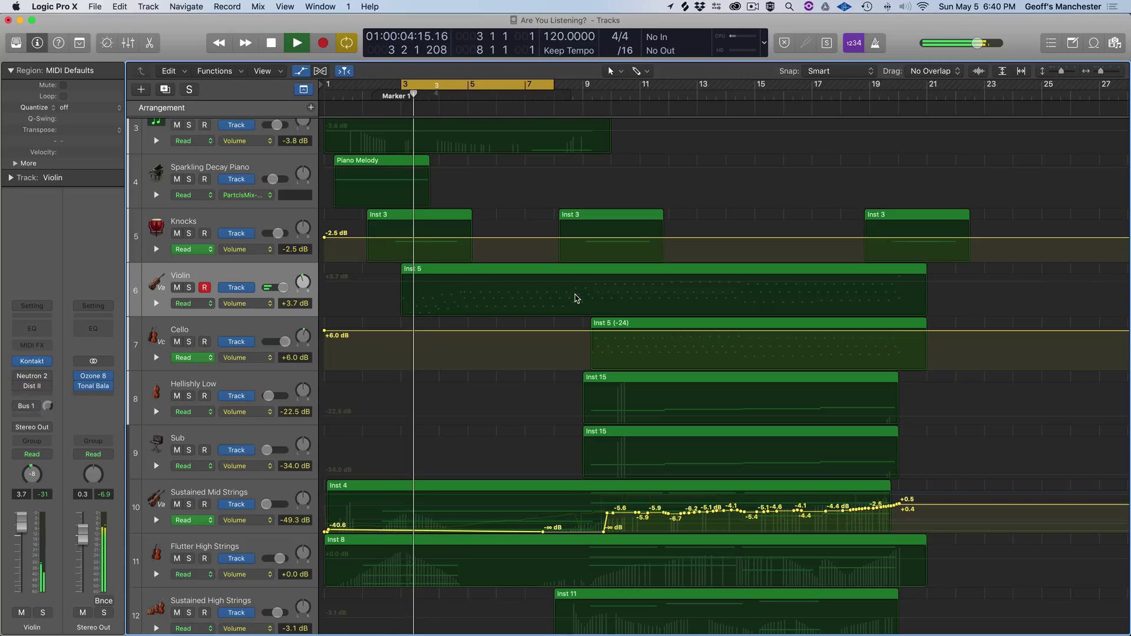
key(s)
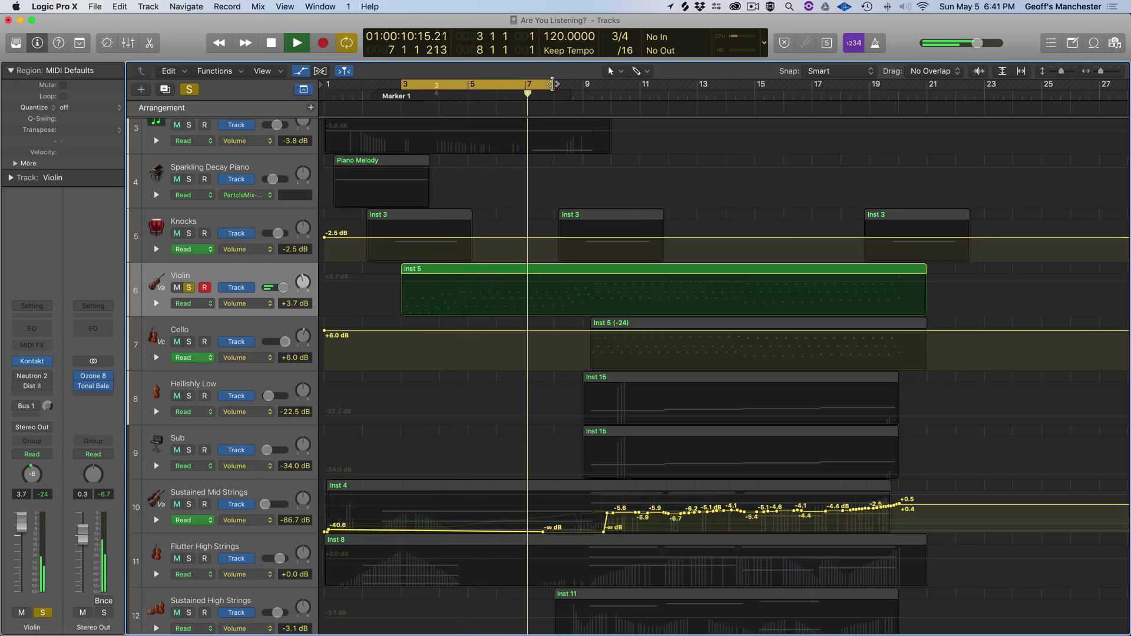
drag(550, 82, 926, 82)
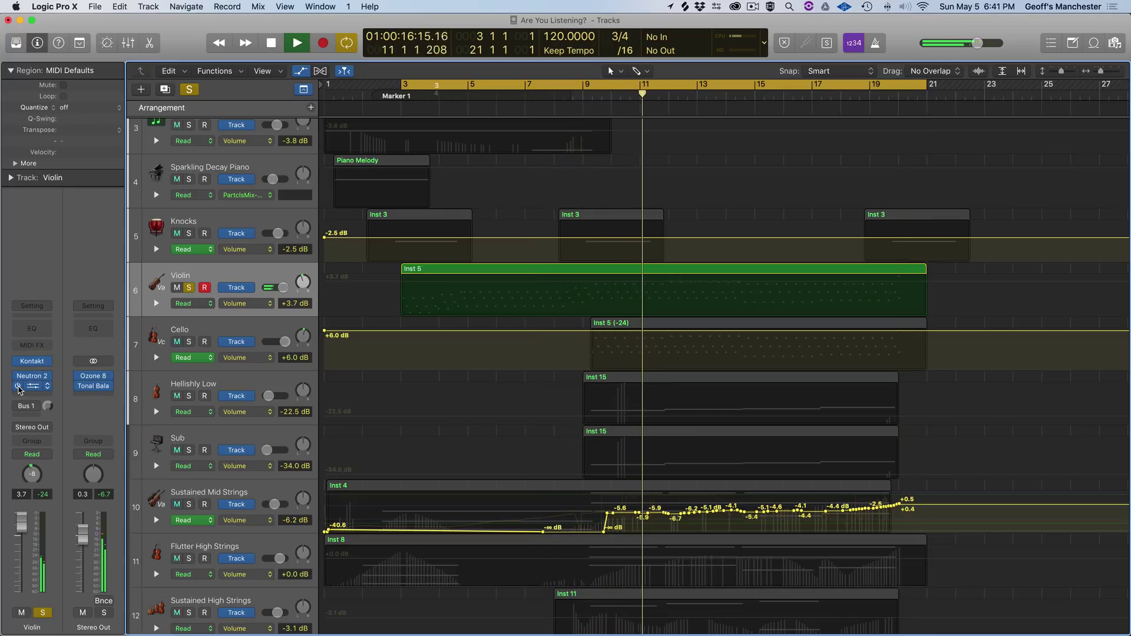
Step: Compare the soloed violin with and without Neutron 2, Dist II and the Bus 1 send, and stop playback
mouse_move(19, 408)
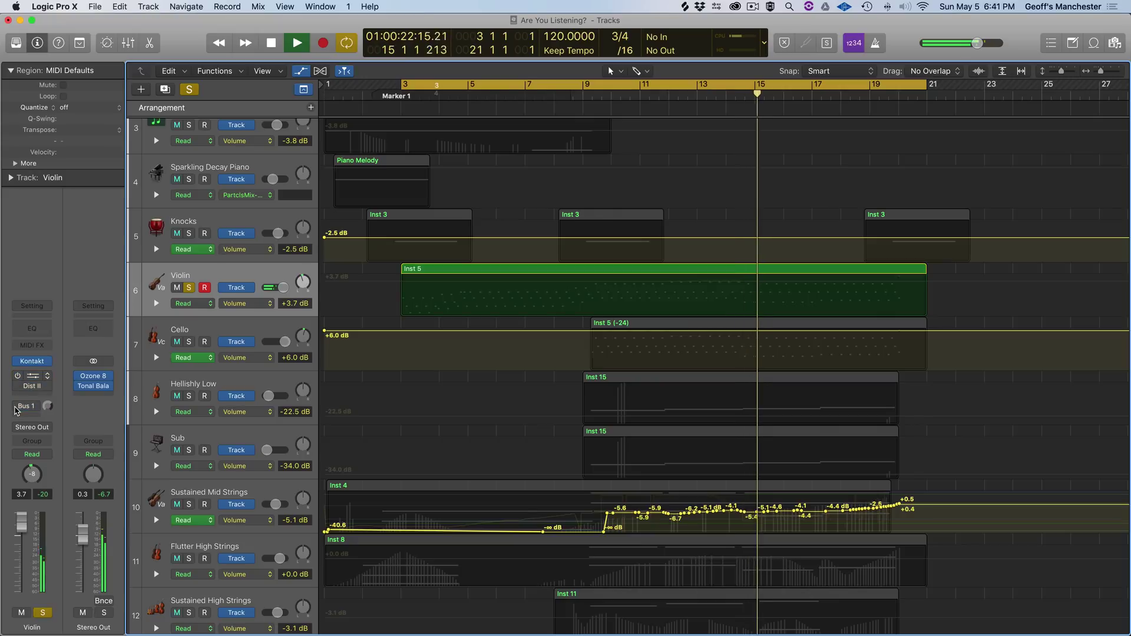
click(13, 373)
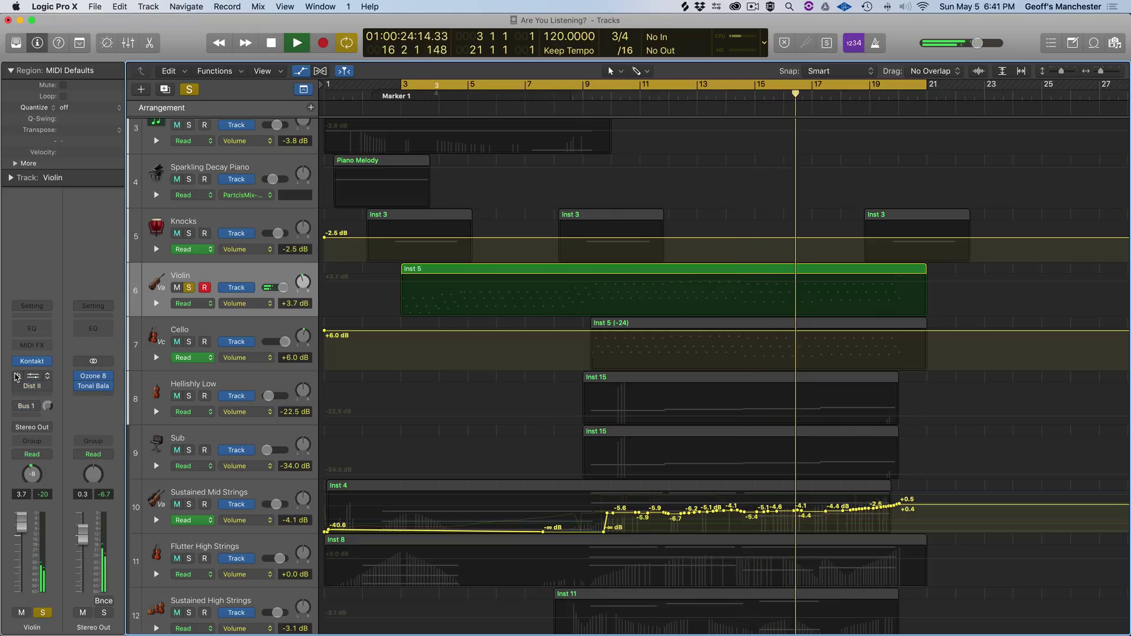
click(17, 408)
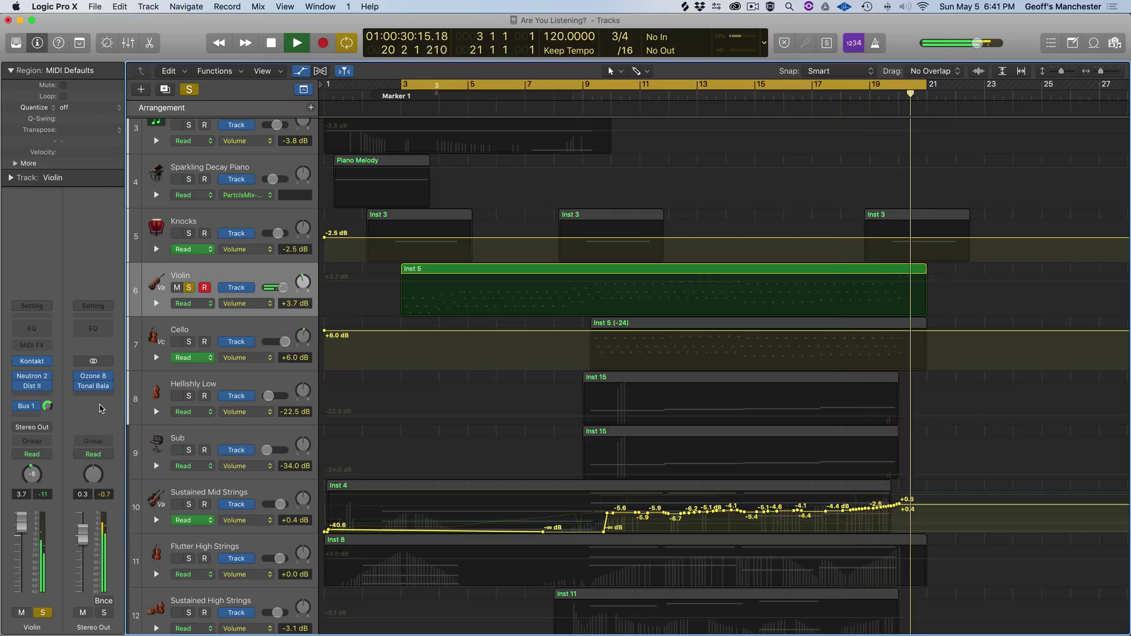
key(space)
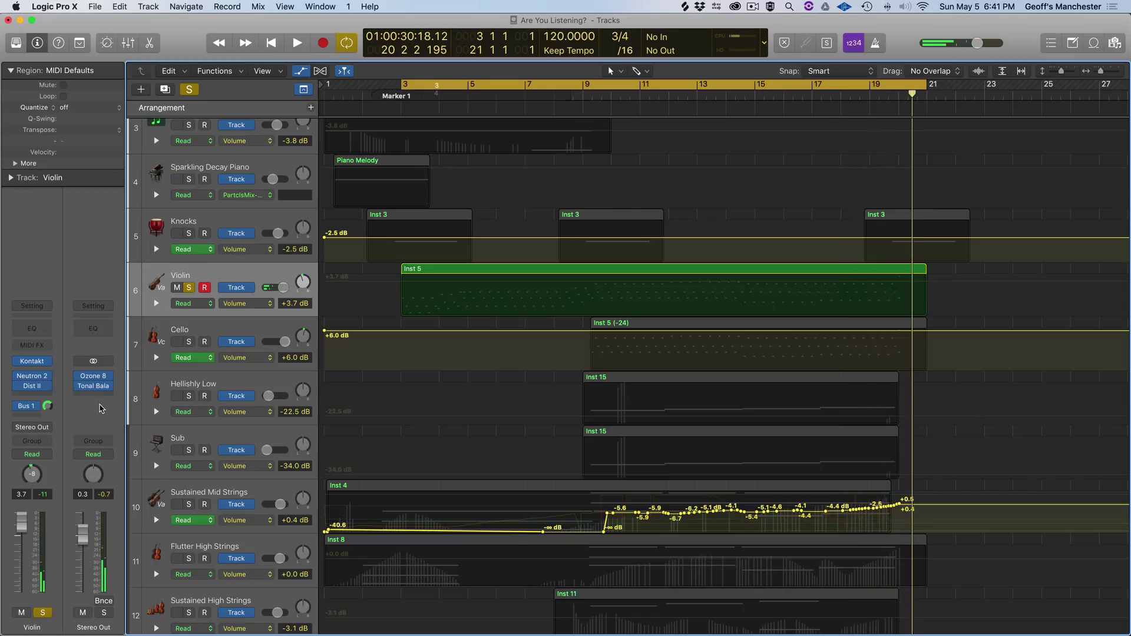
Step: Turn off solo on the Violin track
key(d)
key(s)
key(super+a)
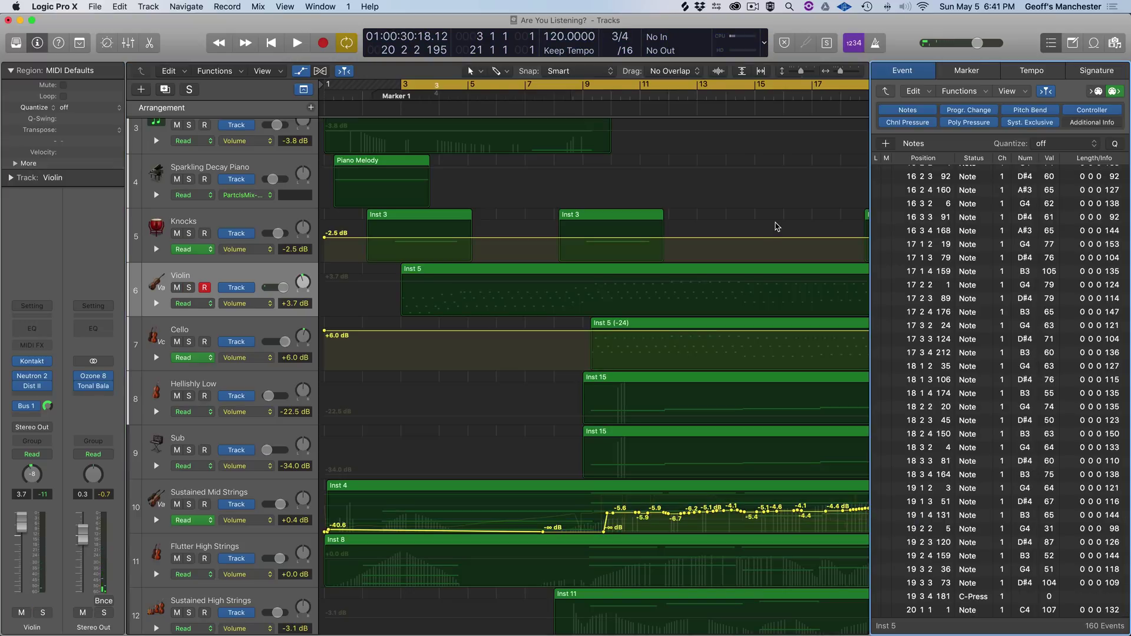
key(d)
key(s)
click(669, 277)
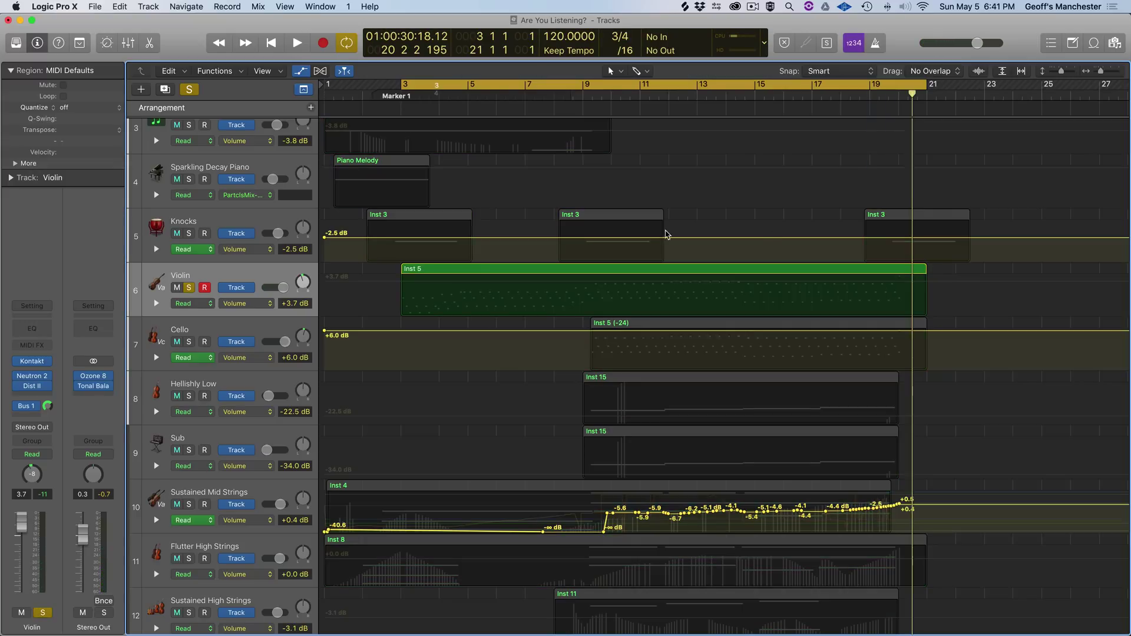
key(s)
key(super+a)
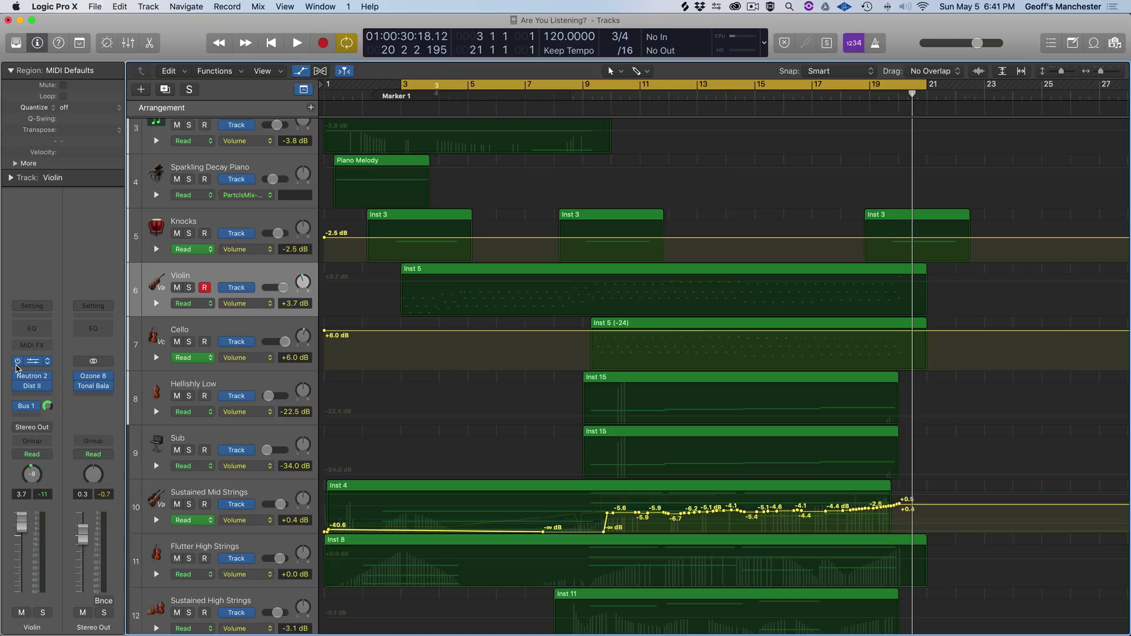
Step: Play the full mix while bypassing and re-enabling the violin's Neutron 2, Dist II and Bus 1 send to compare the sound
click(17, 377)
click(17, 406)
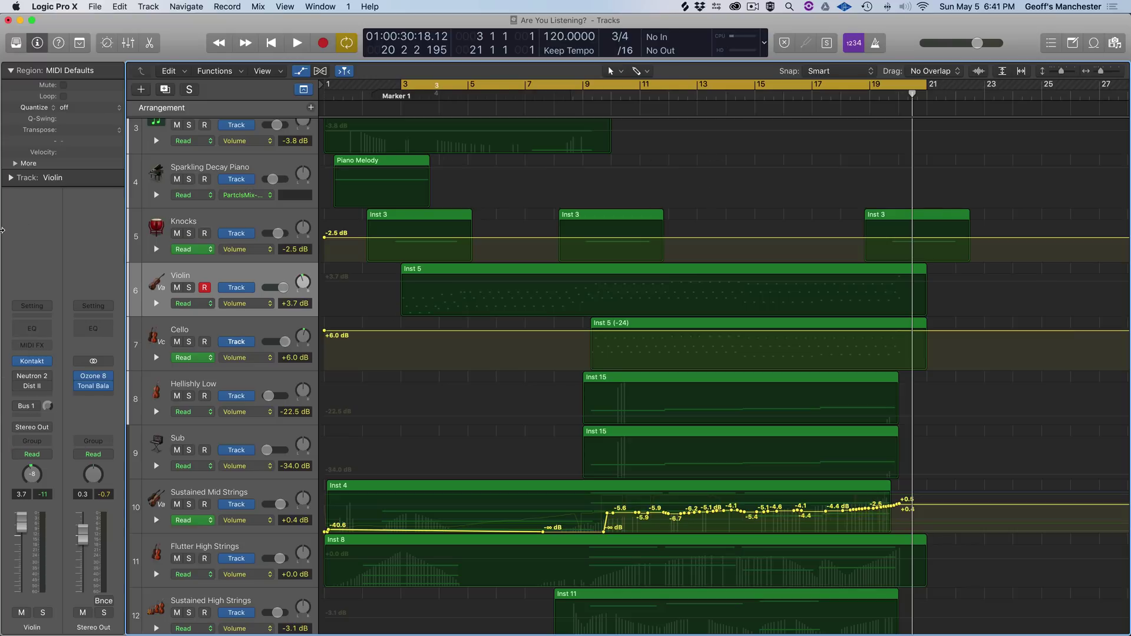
key(space)
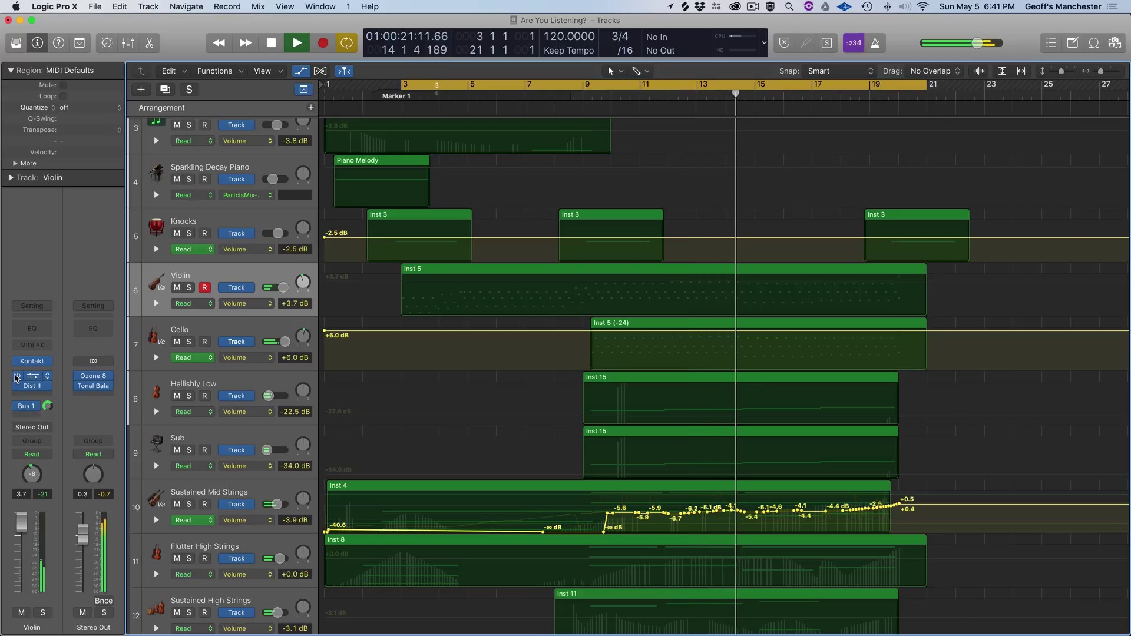
click(17, 376)
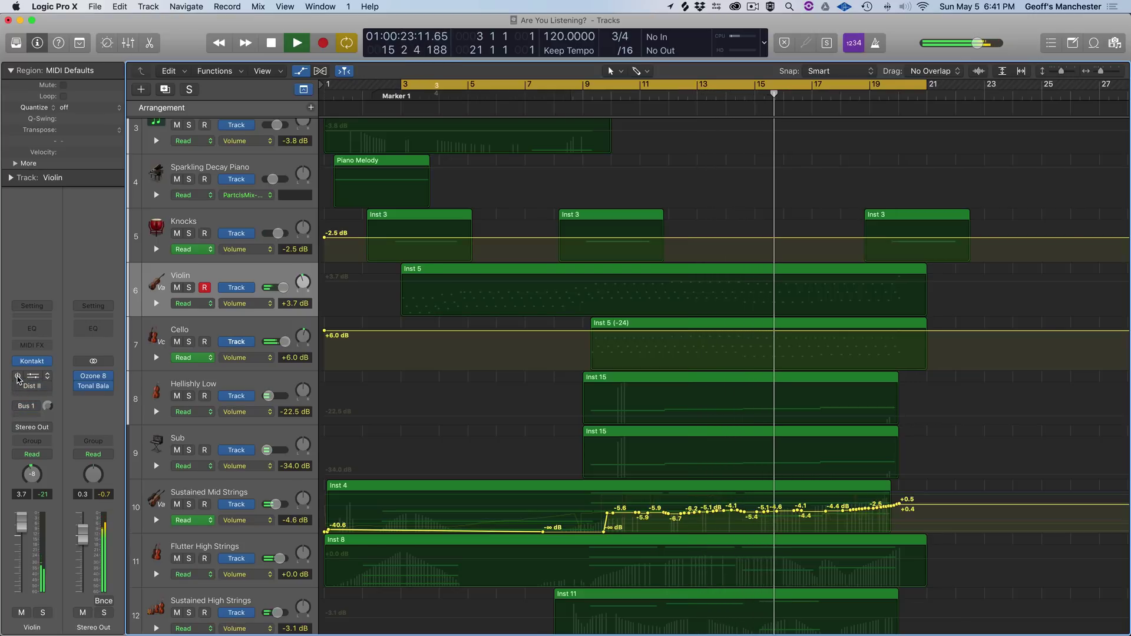
click(17, 376)
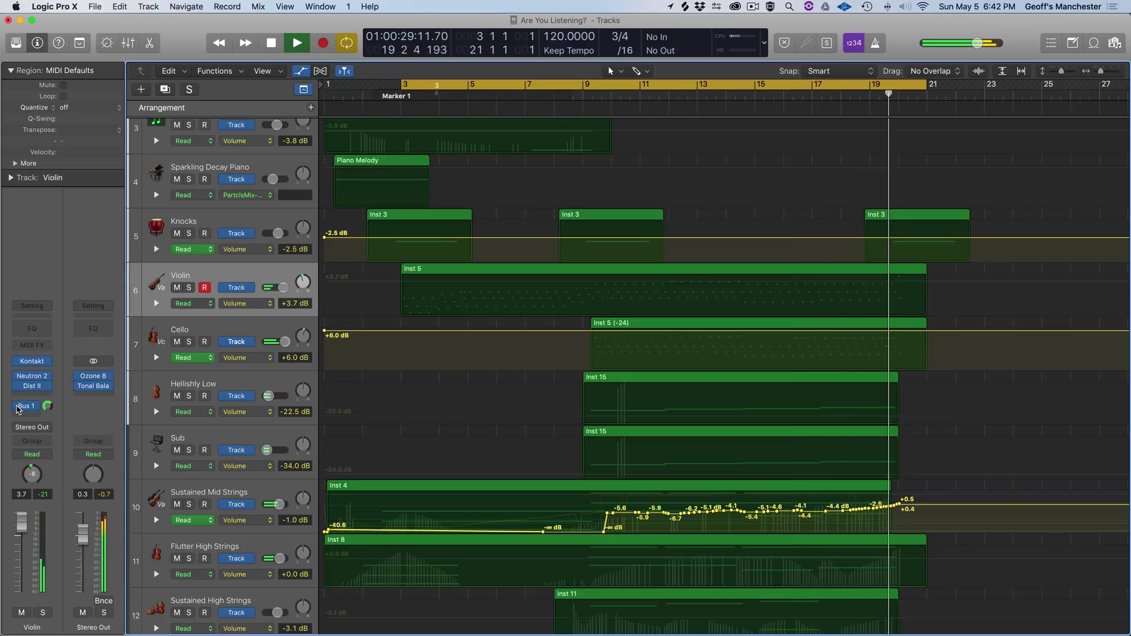
key(space)
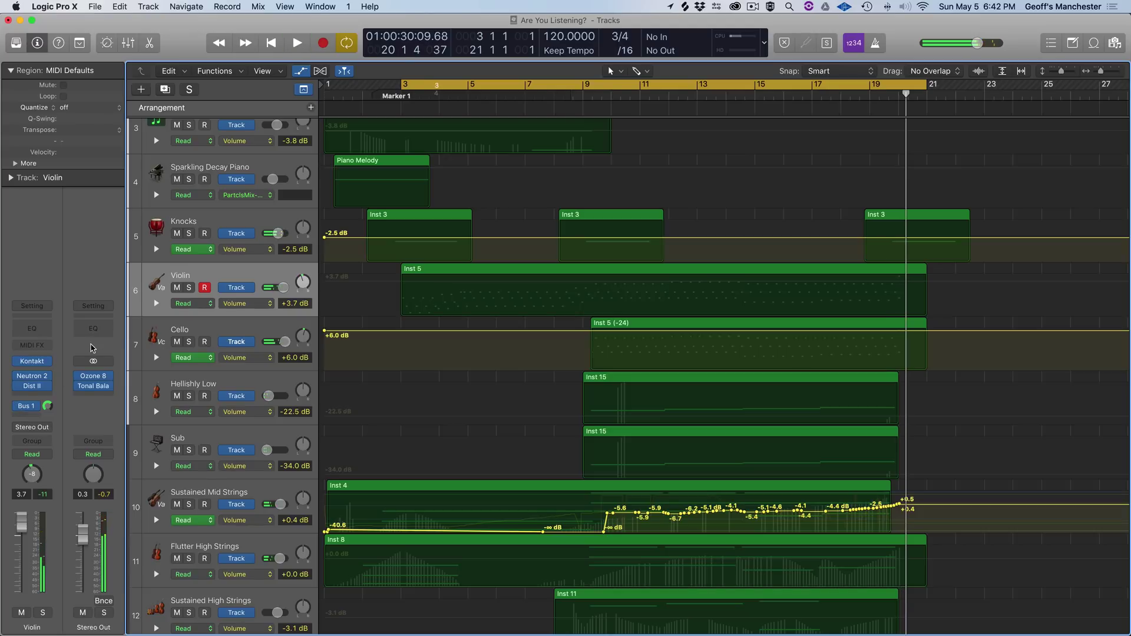
Step: Select the Cello track and examine its Neutron 2 Equalizer, placing the plug-in window over the arrangement
click(214, 332)
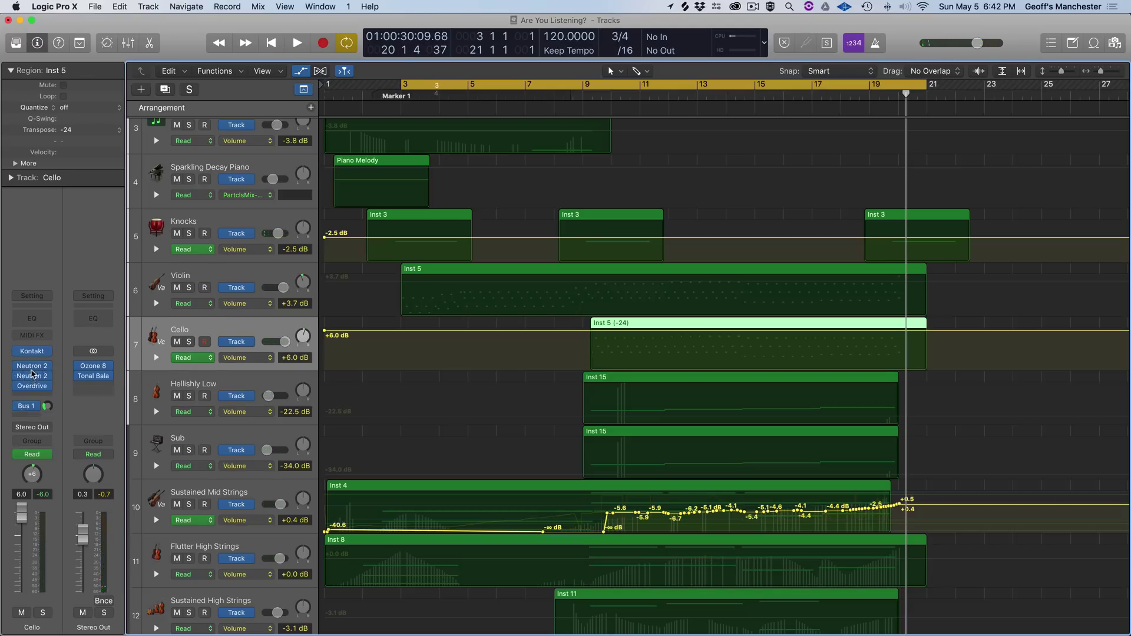
click(32, 374)
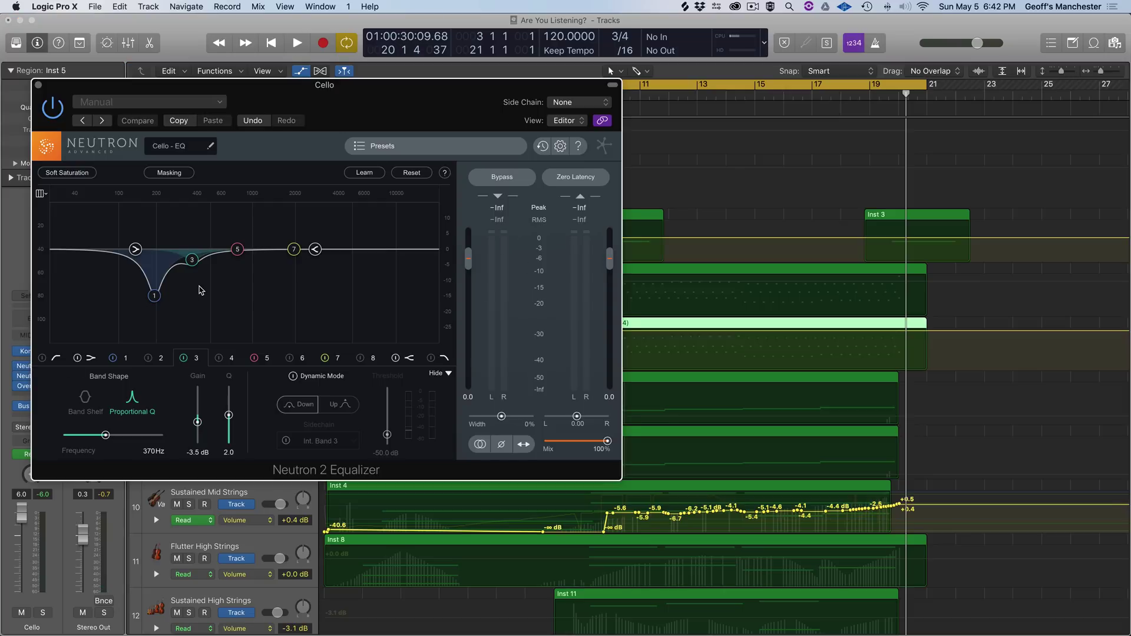
drag(408, 124, 672, 229)
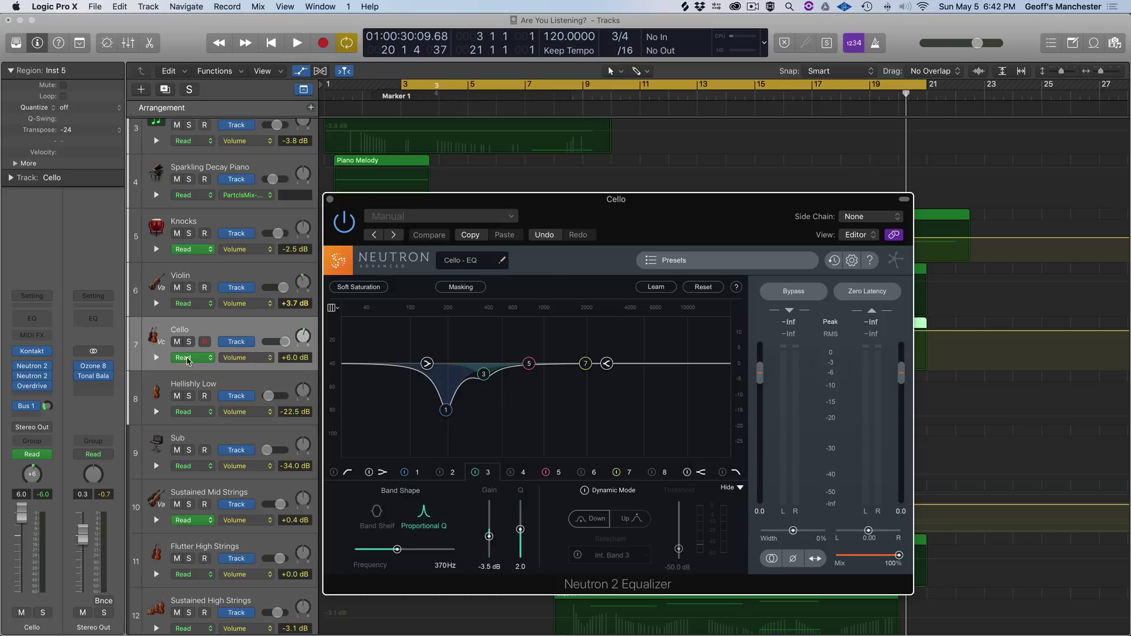
Step: Examine the cello's Neutron 2 Transient Shaper and Overdrive settings, dismissing the preset manager and closing the plug-in window
mouse_move(31, 378)
click(33, 377)
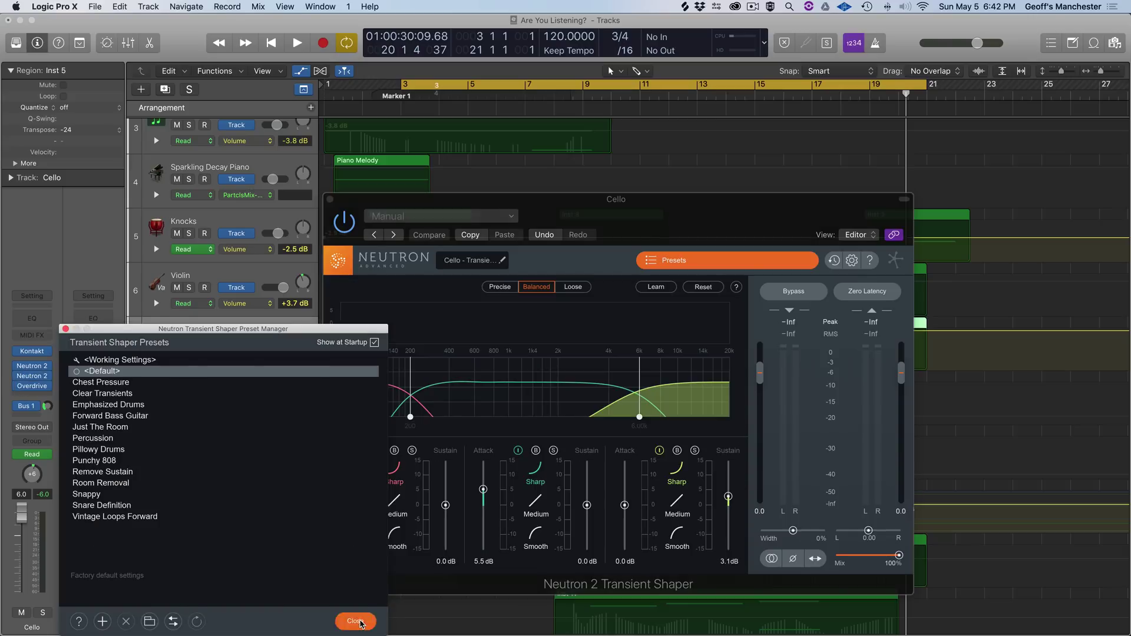
click(366, 622)
drag(694, 220, 692, 182)
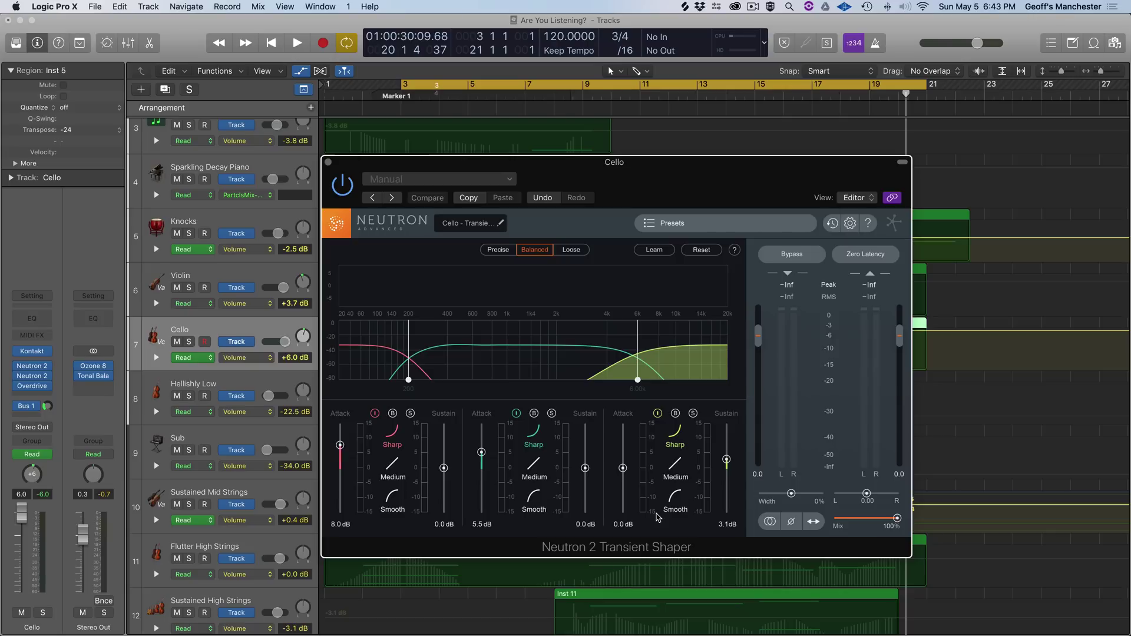
click(34, 389)
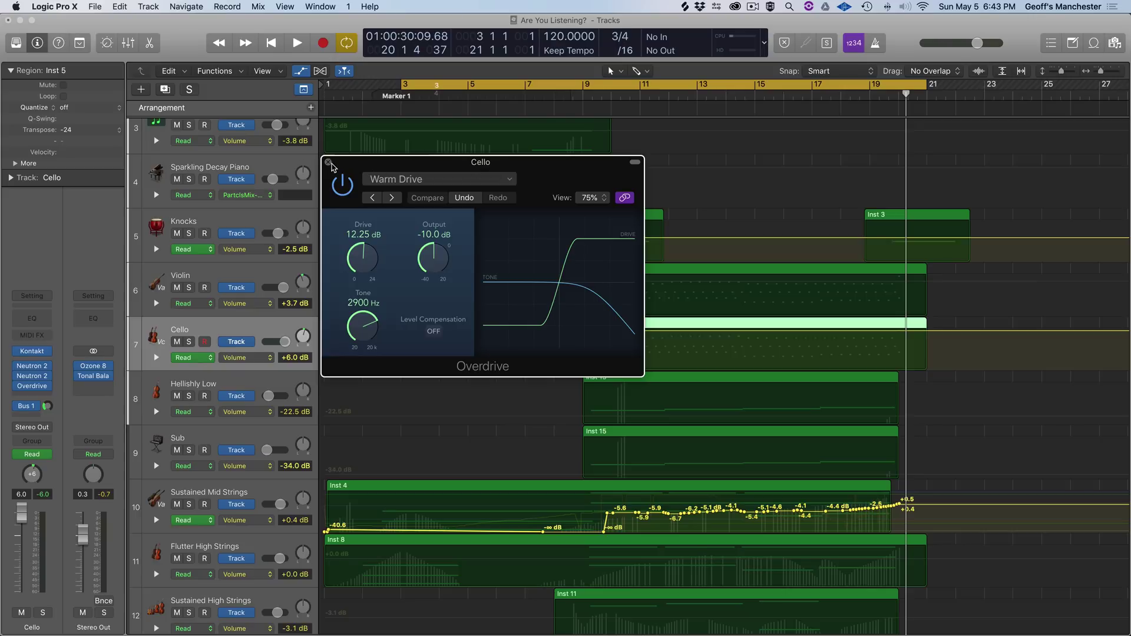
click(328, 162)
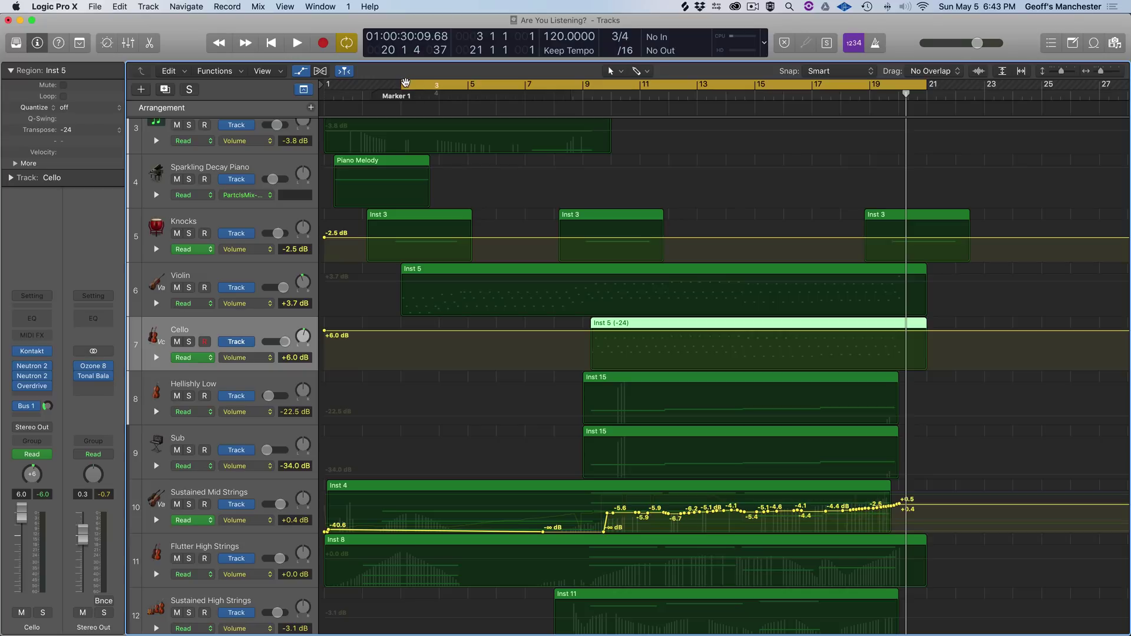
Step: Loop playback from bar 9 to bar 21 with the Cello track soloed and its inserts and Bus 1 send bypassed
drag(405, 83, 583, 86)
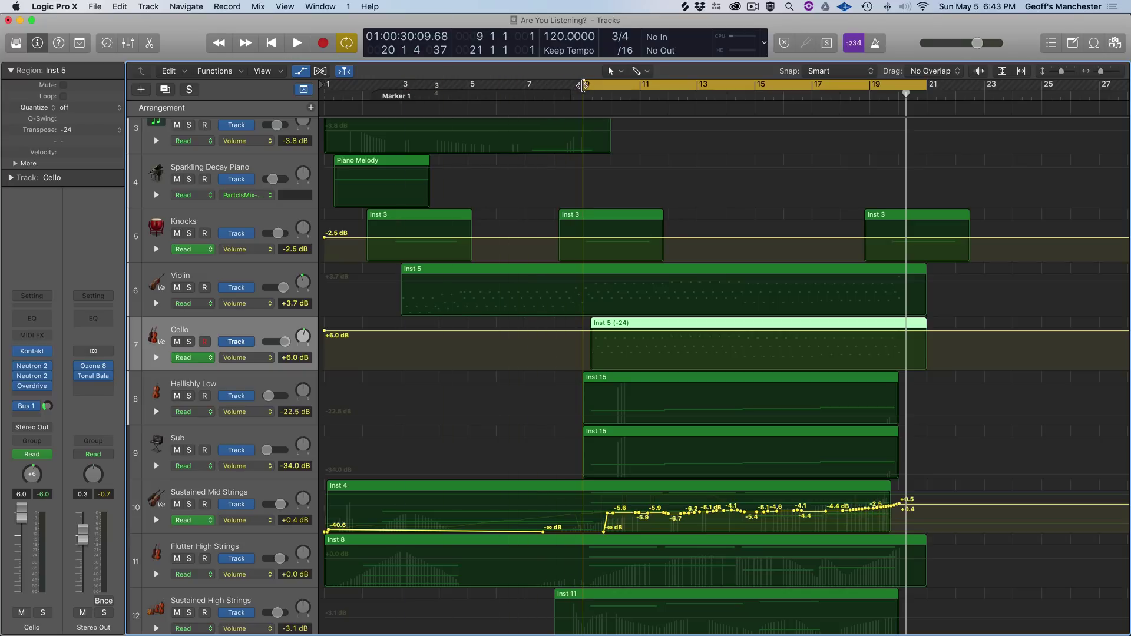
key(s)
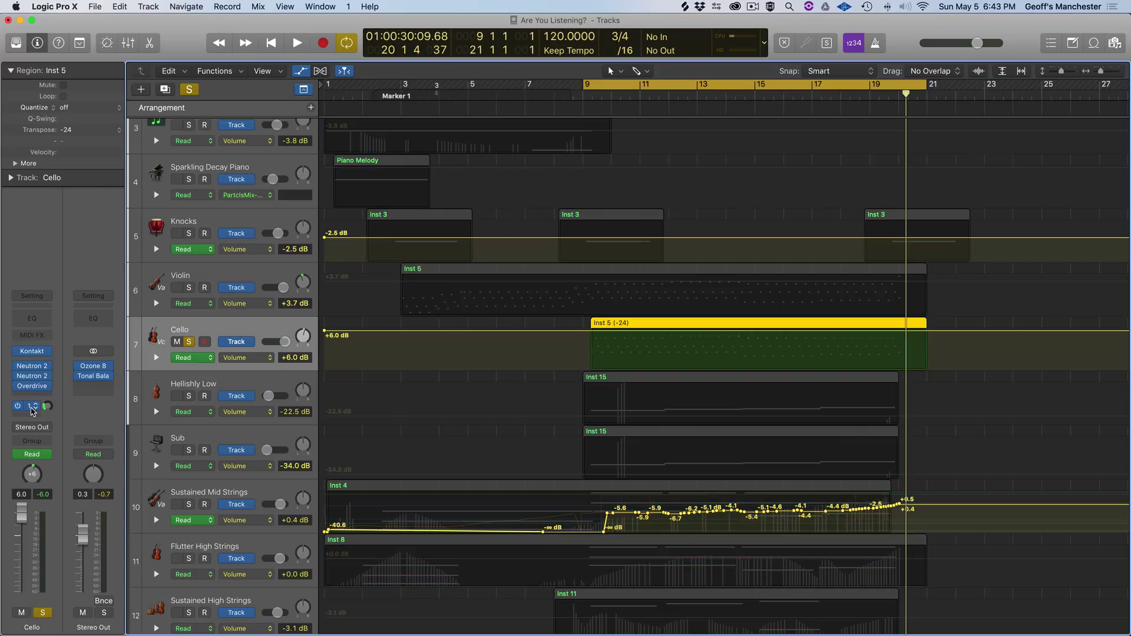
click(17, 366)
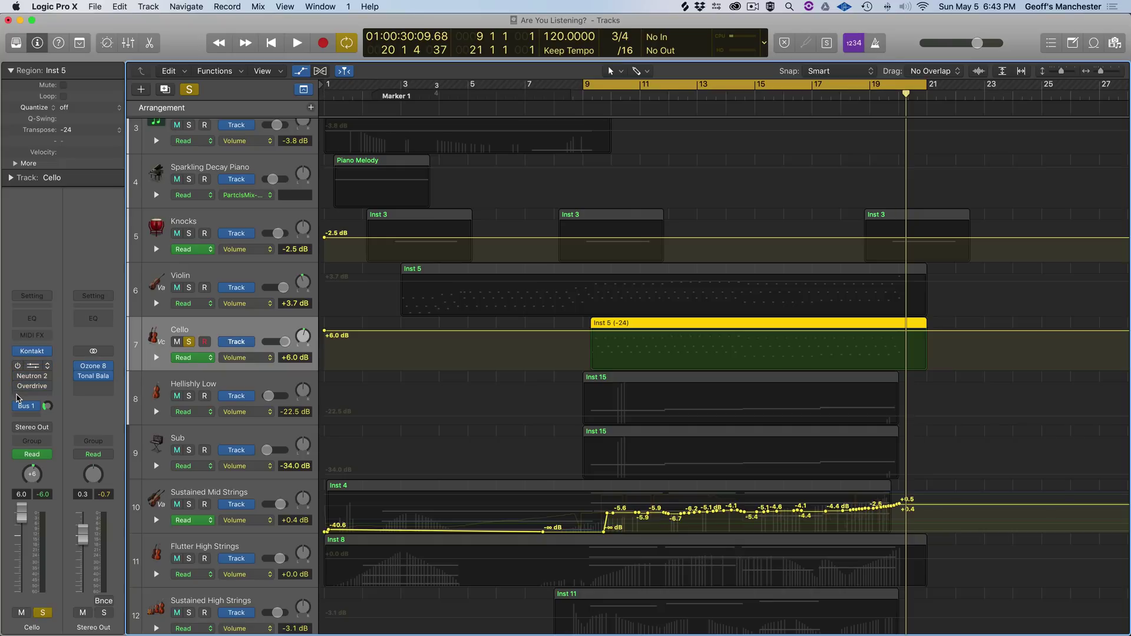
click(16, 405)
key(space)
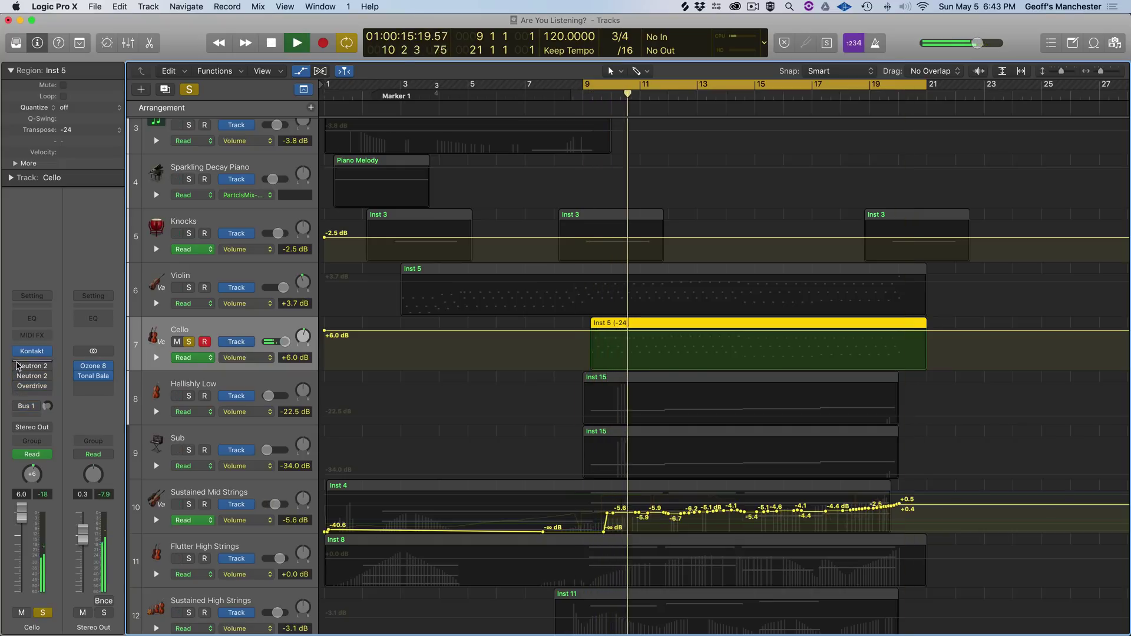
Step: Compare the soloed cello with and without both Neutron 2 inserts, Overdrive and the Bus 1 send during playback
click(17, 366)
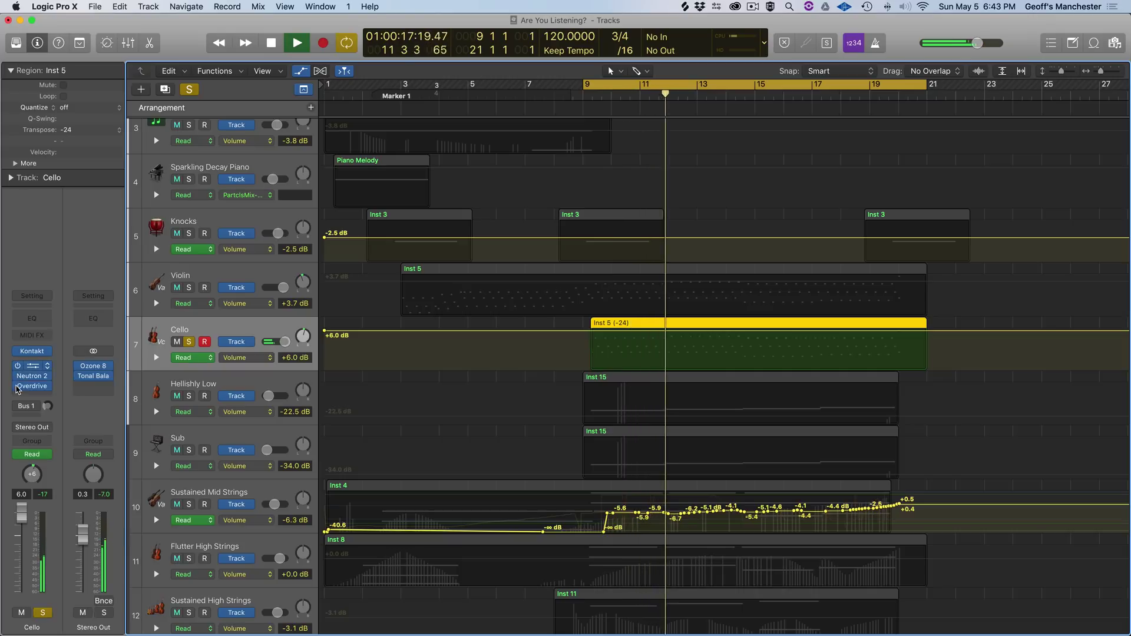
click(16, 406)
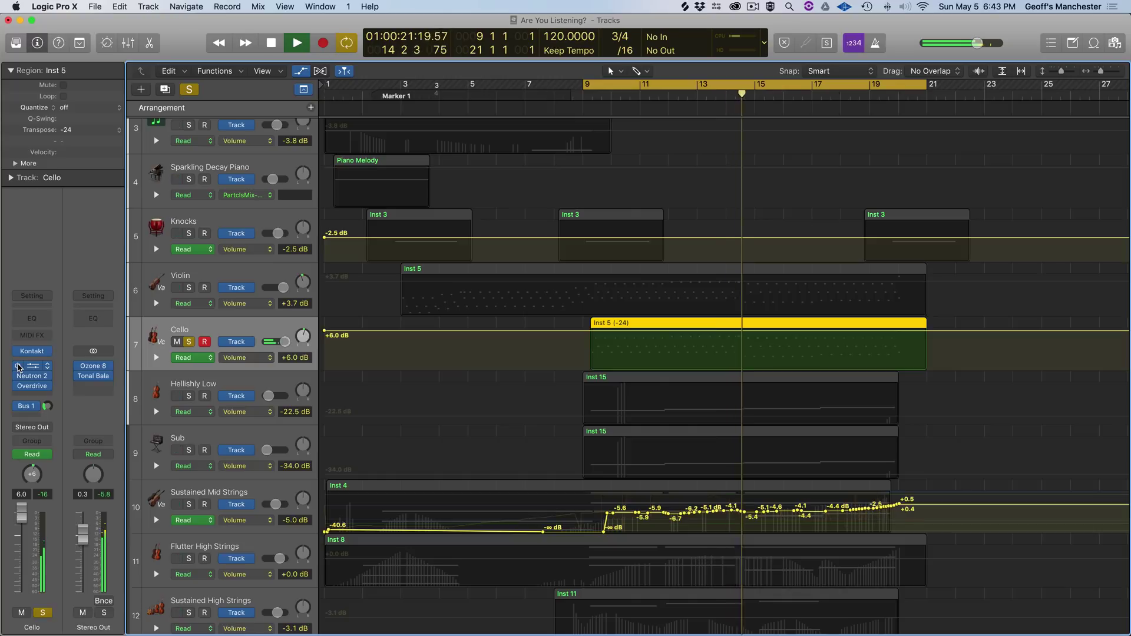
click(17, 366)
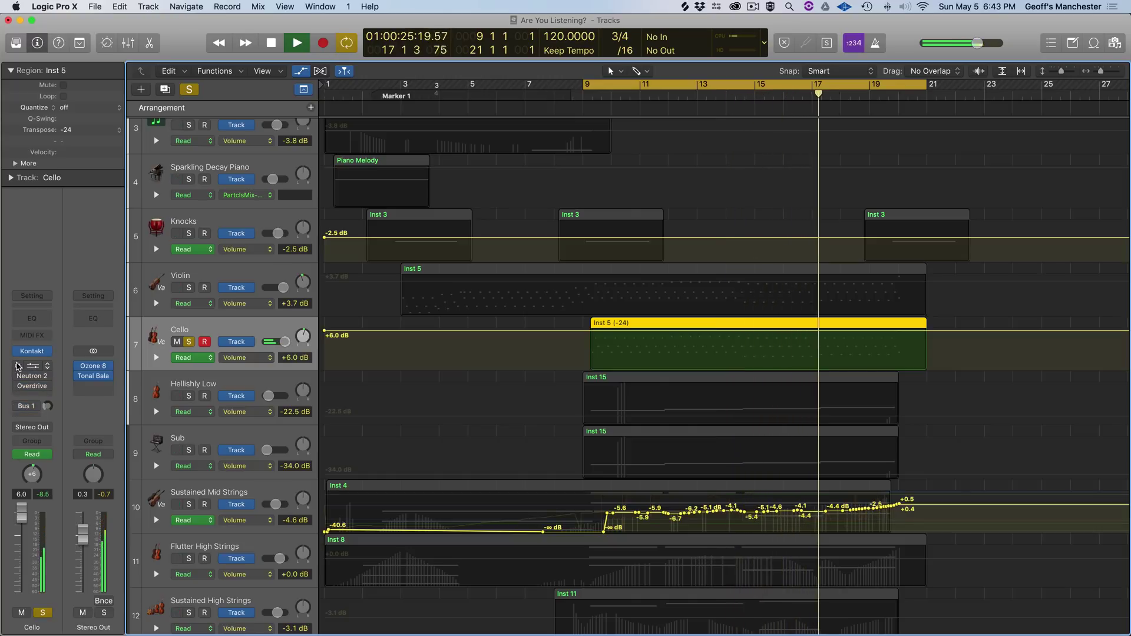
click(18, 365)
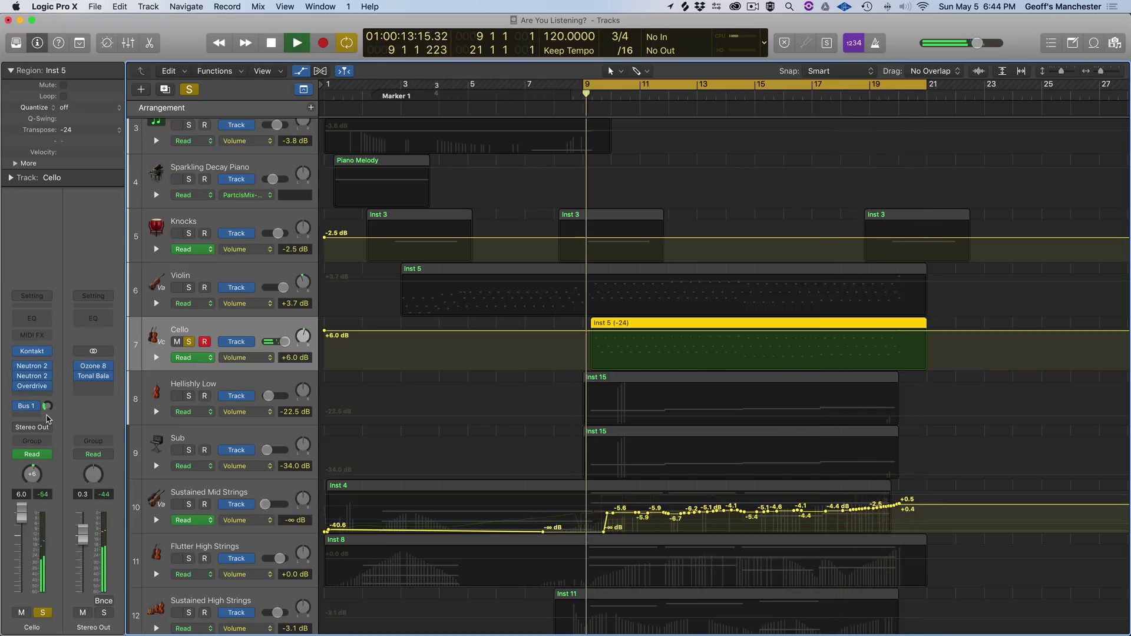
Step: Turn off solo on the Cello track to hear it in the full mix, and stop playback
key(s)
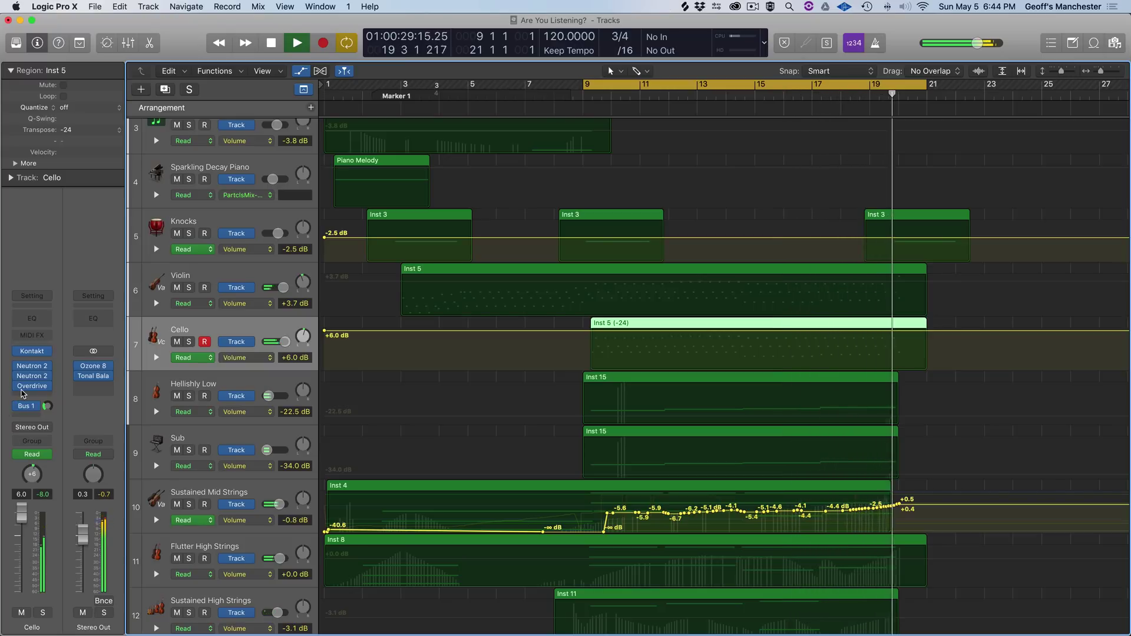
key(space)
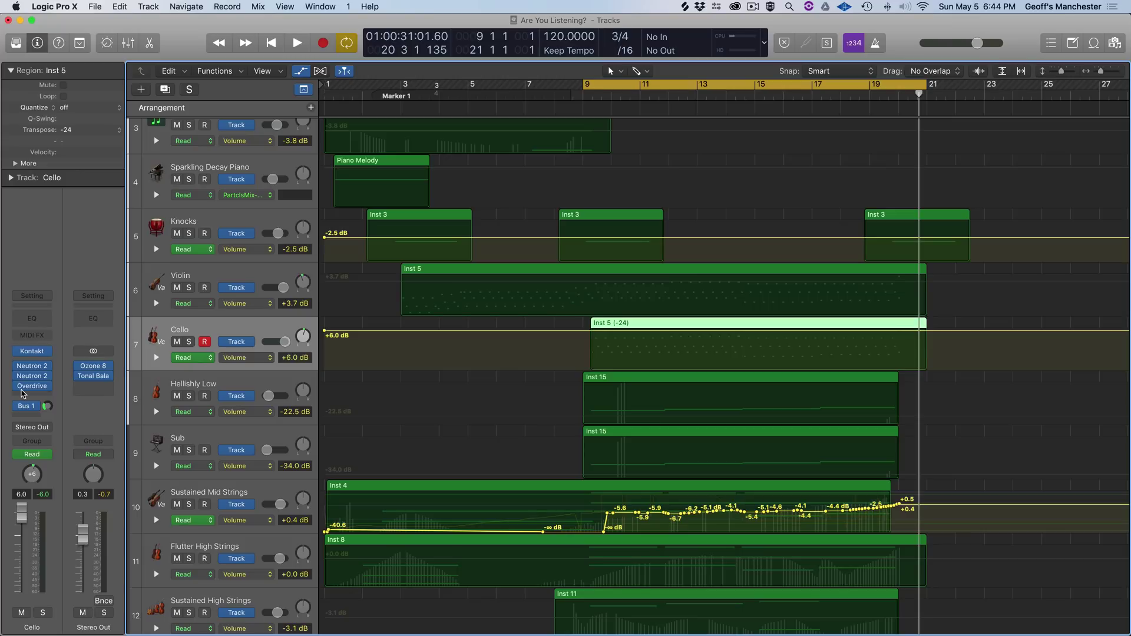
Step: Compare the cello with and without its inserts and Bus 1 send in the full mix, ending with playback stopped and all effects active
drag(19, 375, 17, 365)
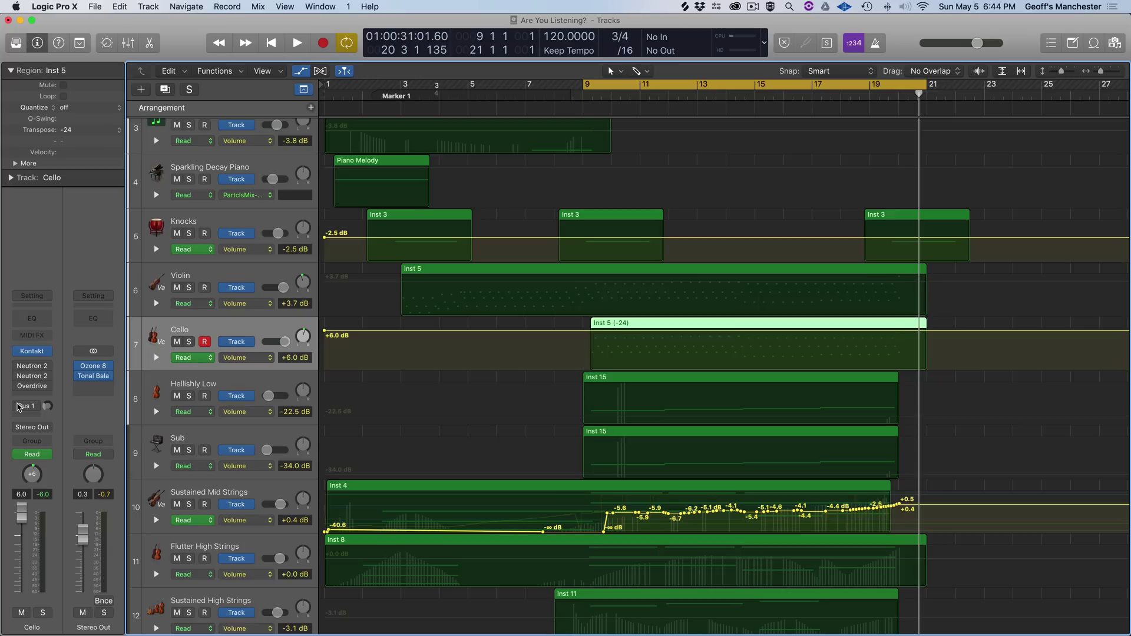
key(space)
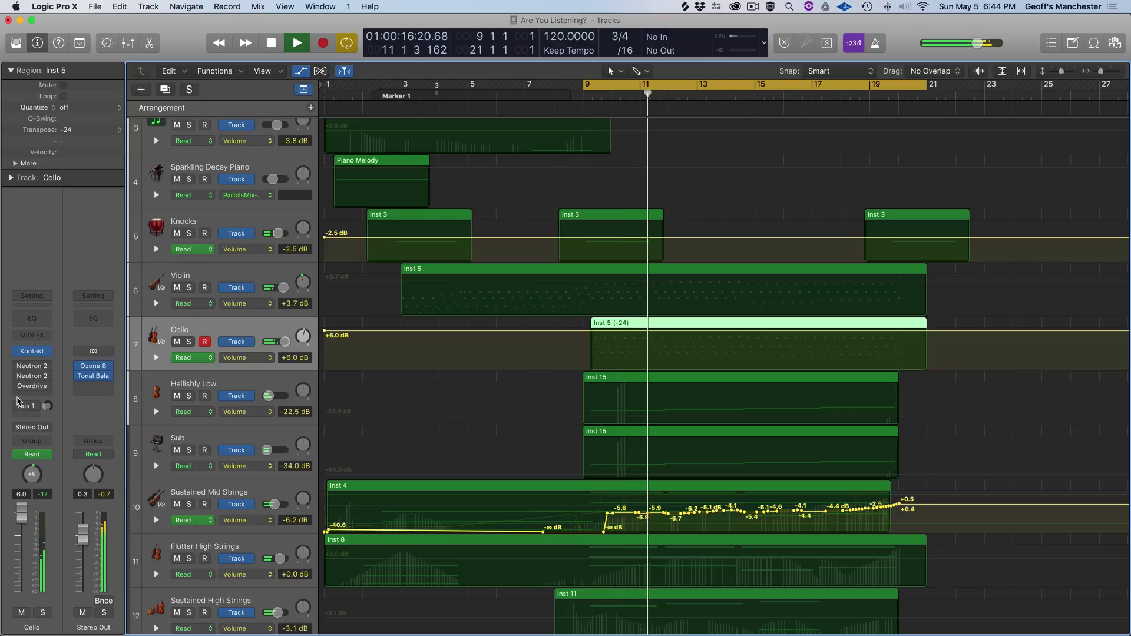
mouse_move(18, 367)
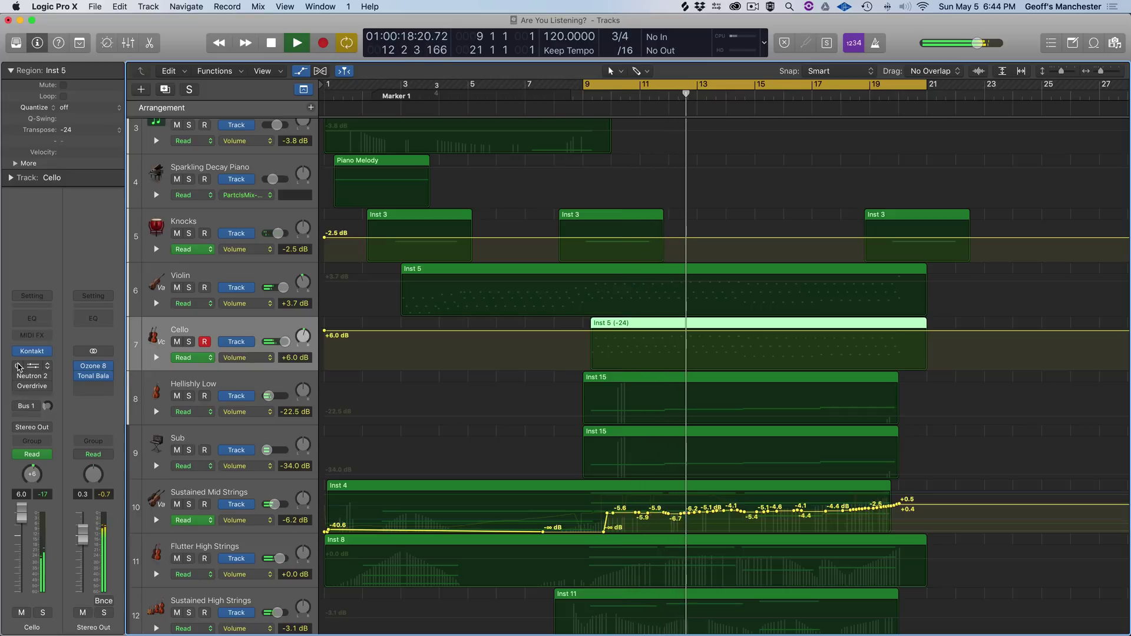
click(18, 366)
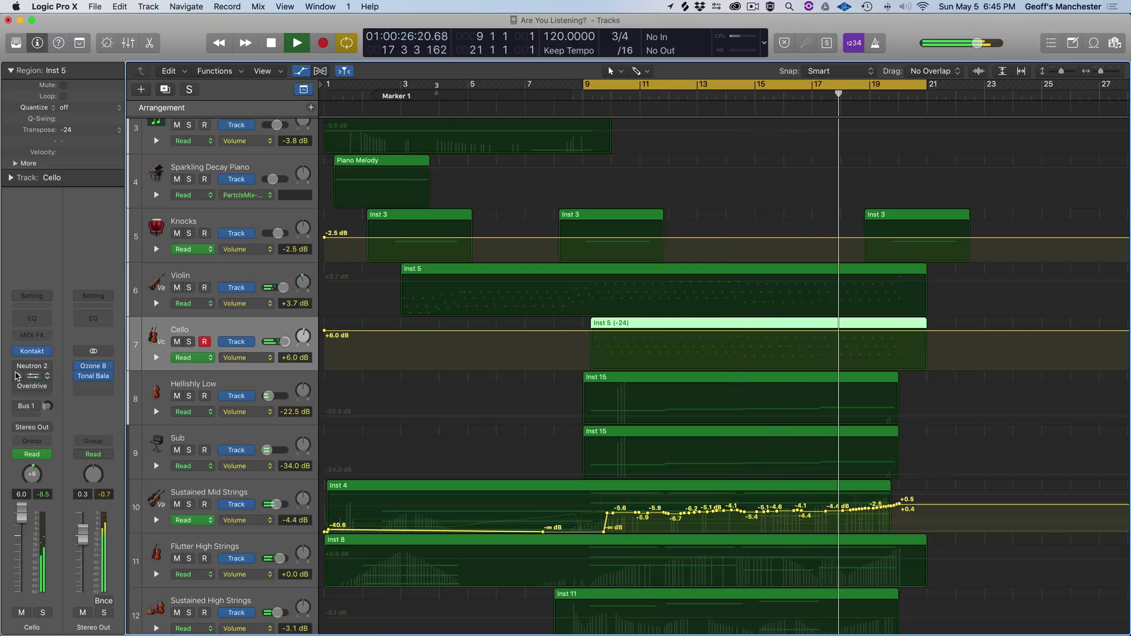
key(space)
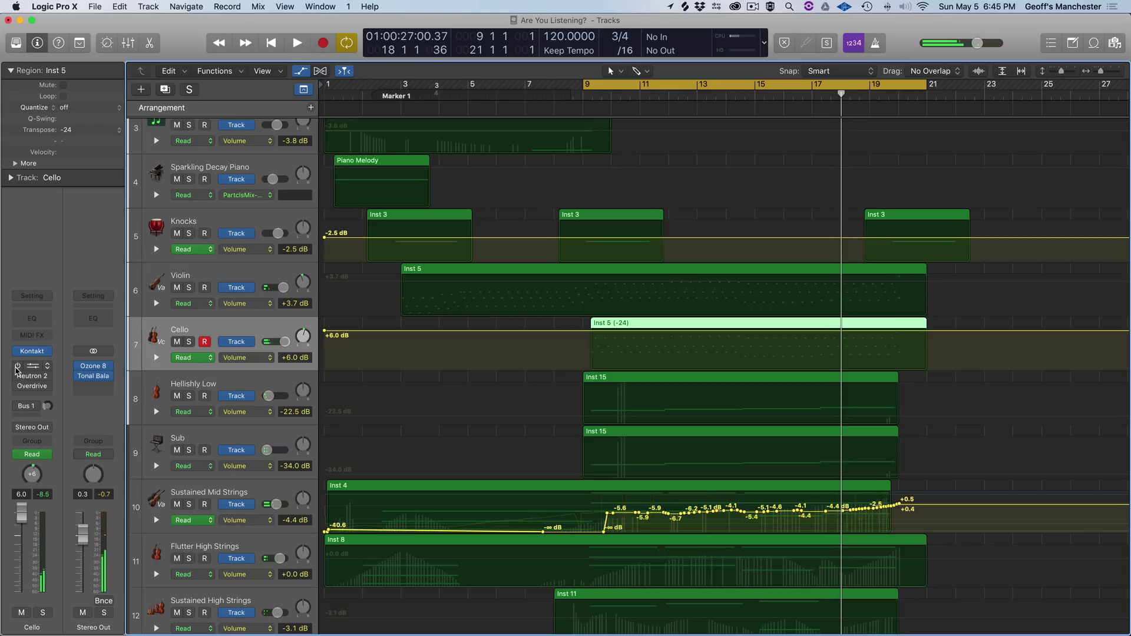
alt+click(19, 386)
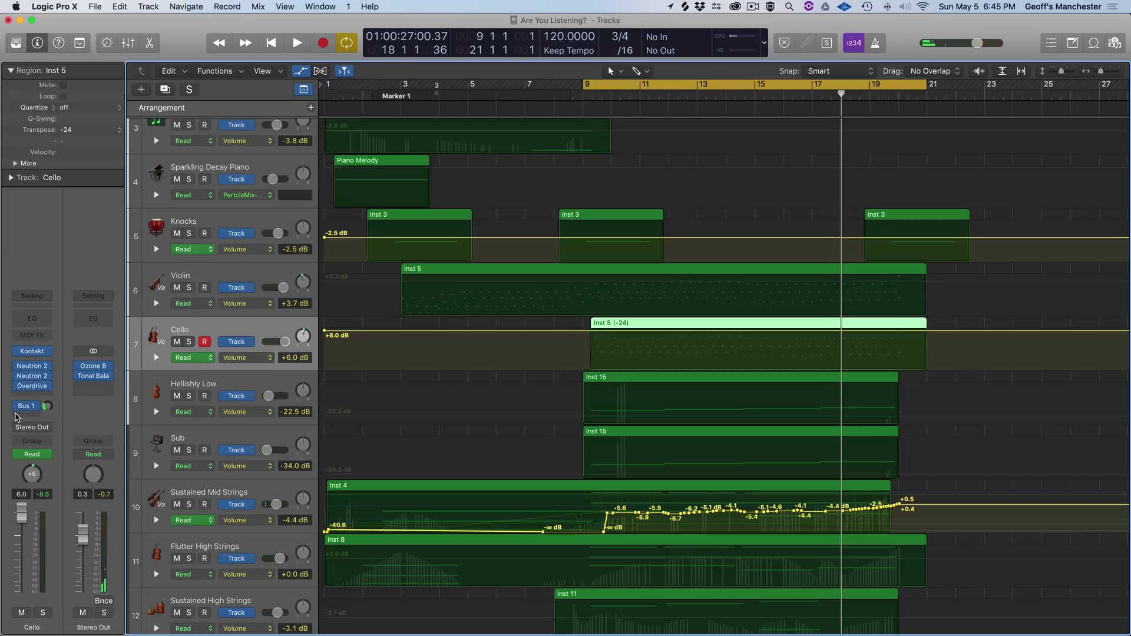
Step: Examine the cello's Neutron 2 Transient Shaper and Neutron 2 Equalizer settings, dismissing the preset manager and closing the plug-in window
click(31, 375)
click(32, 377)
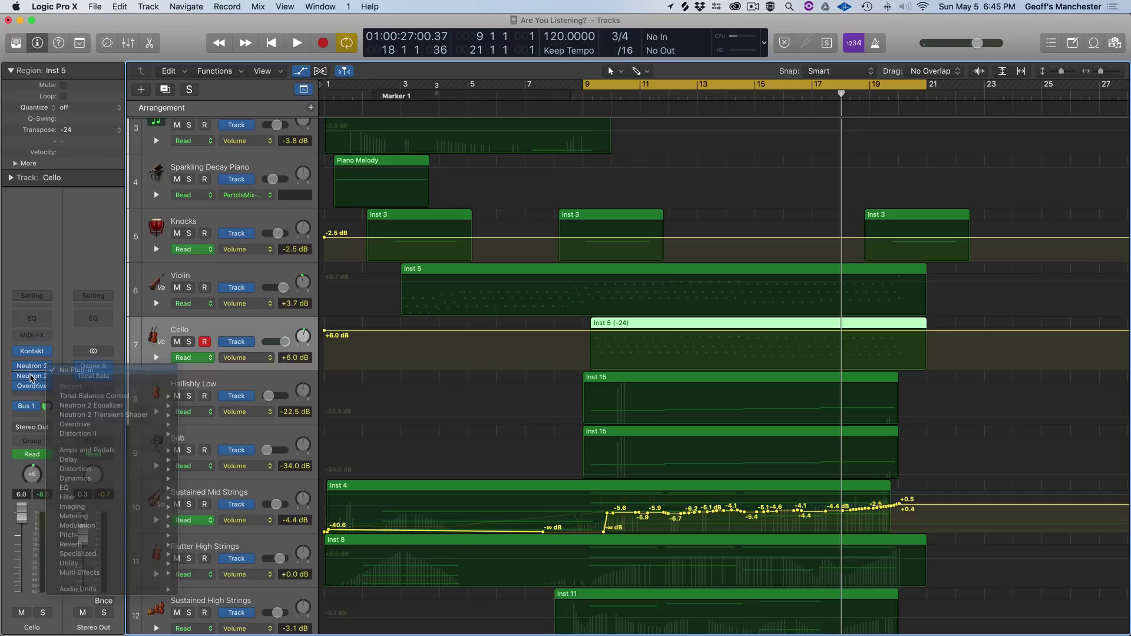
click(33, 379)
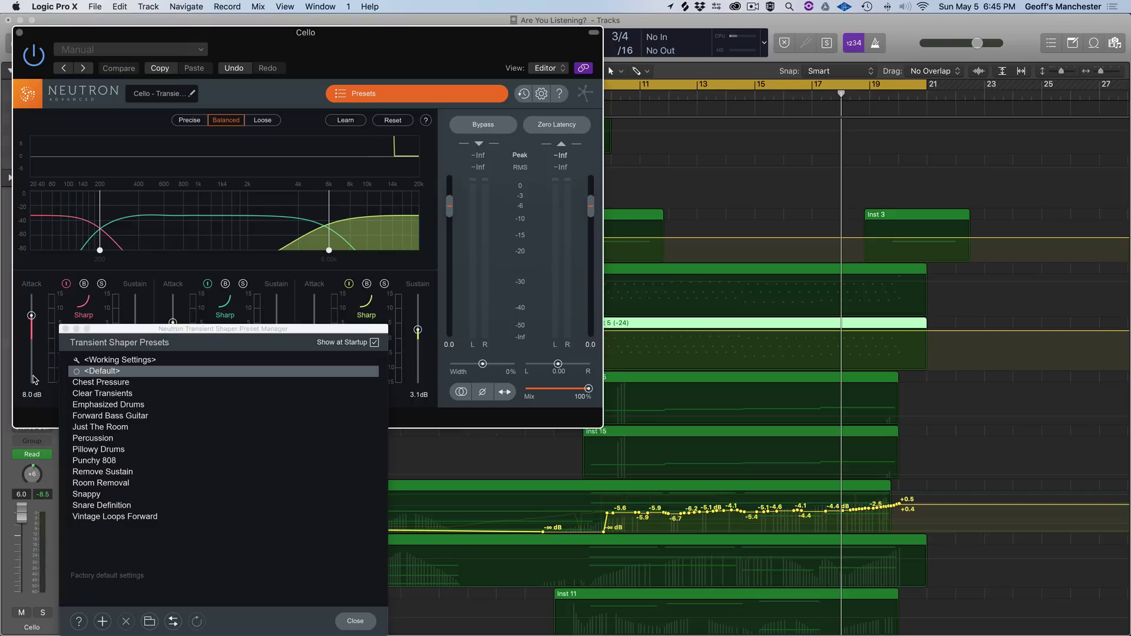
click(343, 623)
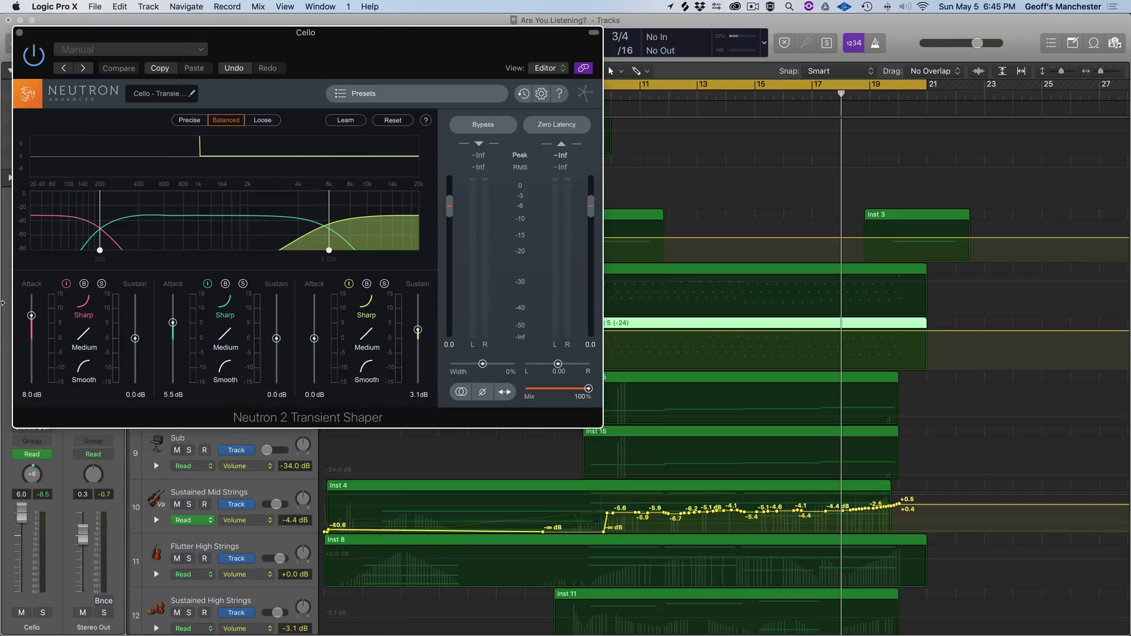
drag(318, 51, 561, 167)
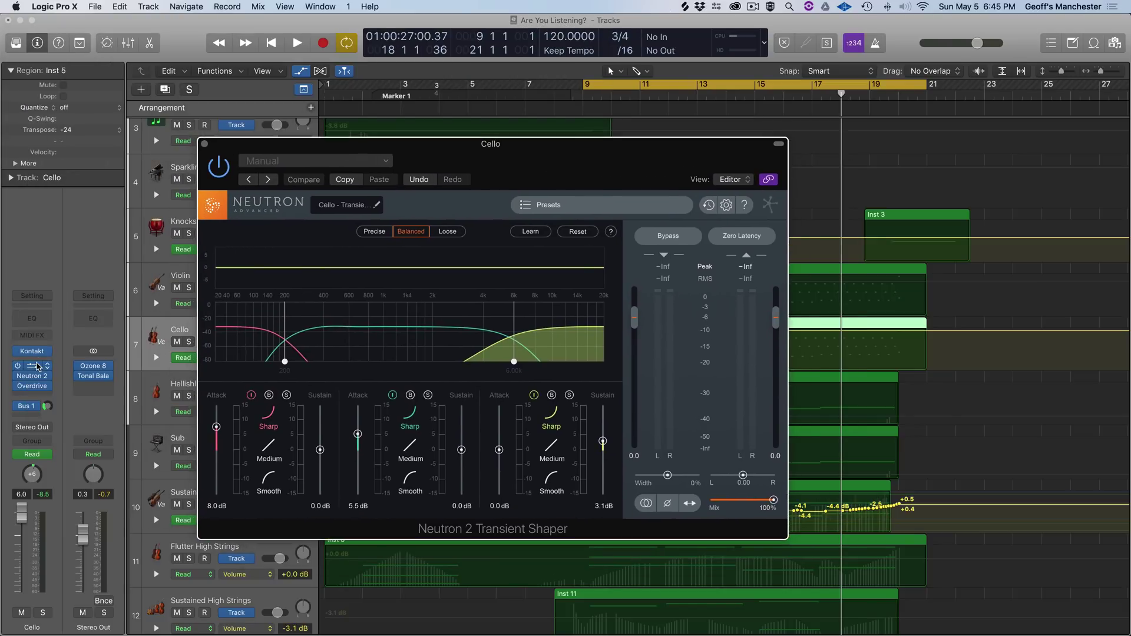
click(32, 366)
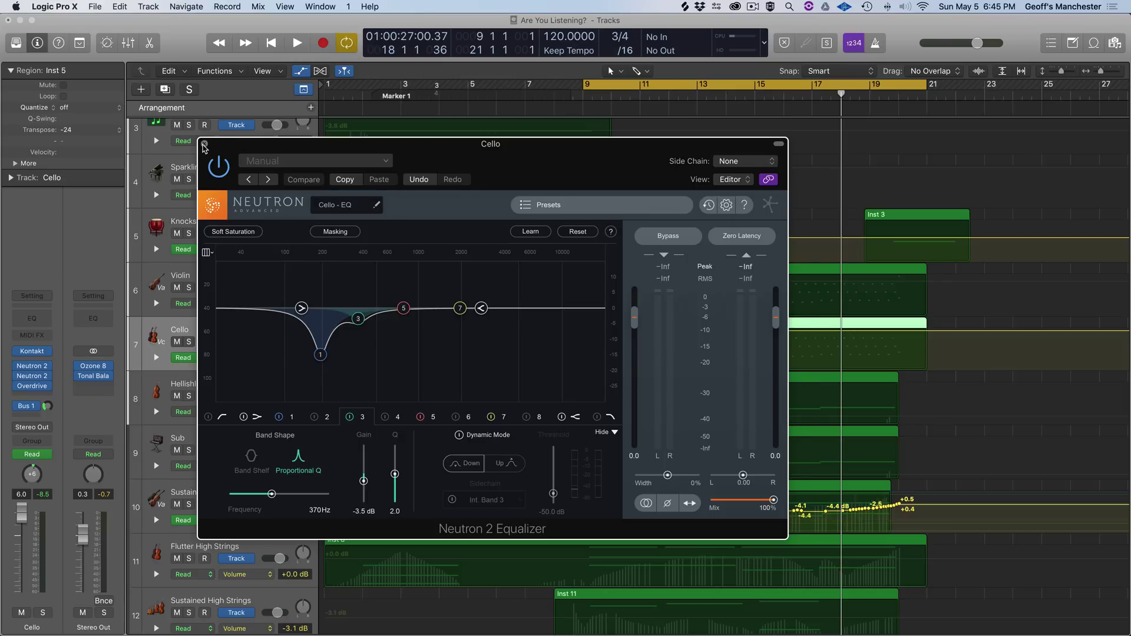
click(204, 143)
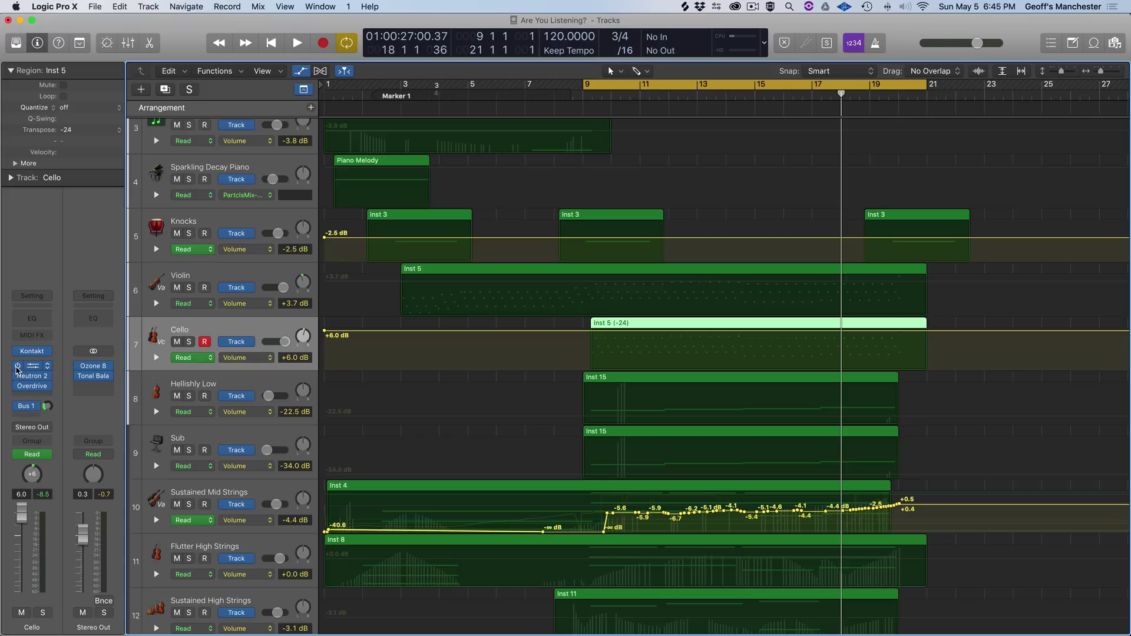
Step: Play the full mix from bar 9 while switching the cello's Neutron 2 inserts, Overdrive and Bus 1 send off and on
click(17, 366)
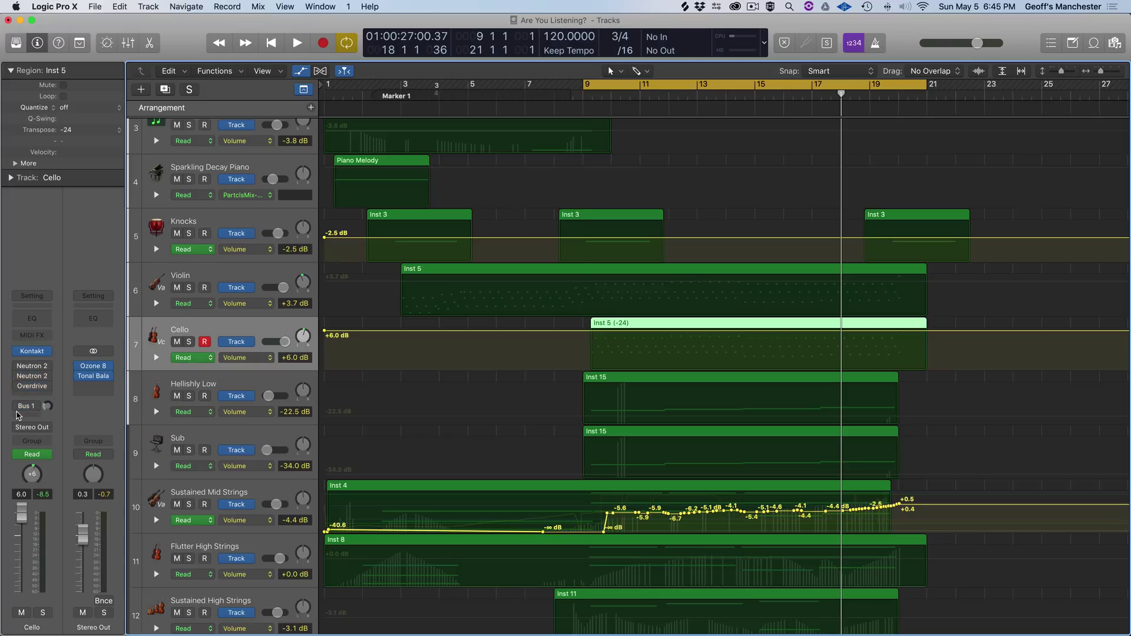
key(space)
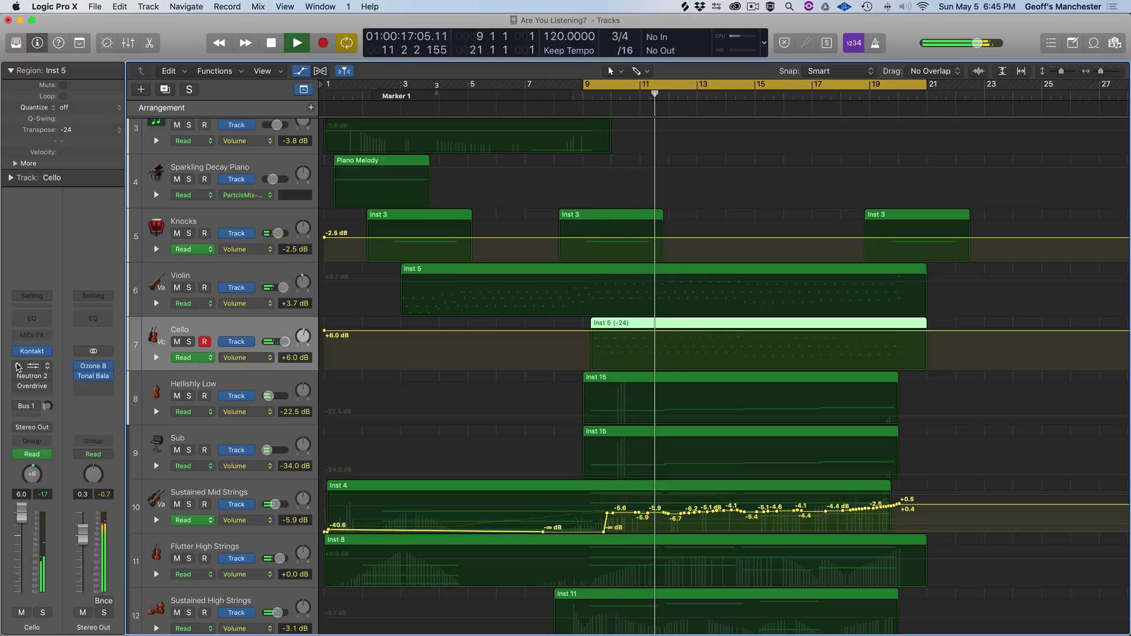
click(17, 366)
click(17, 376)
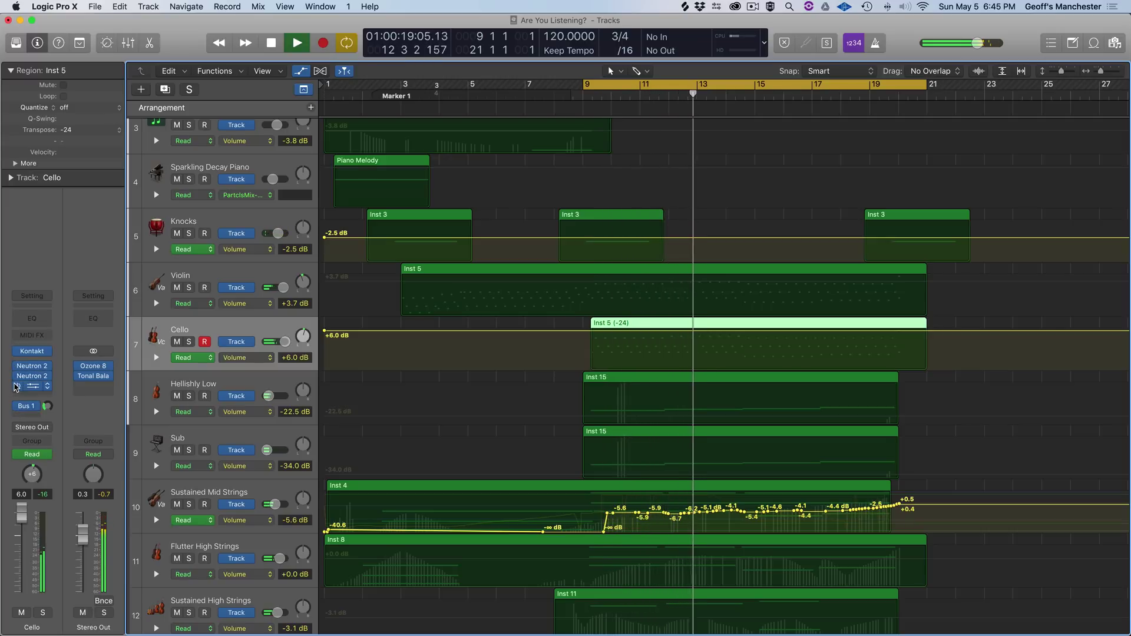
click(16, 386)
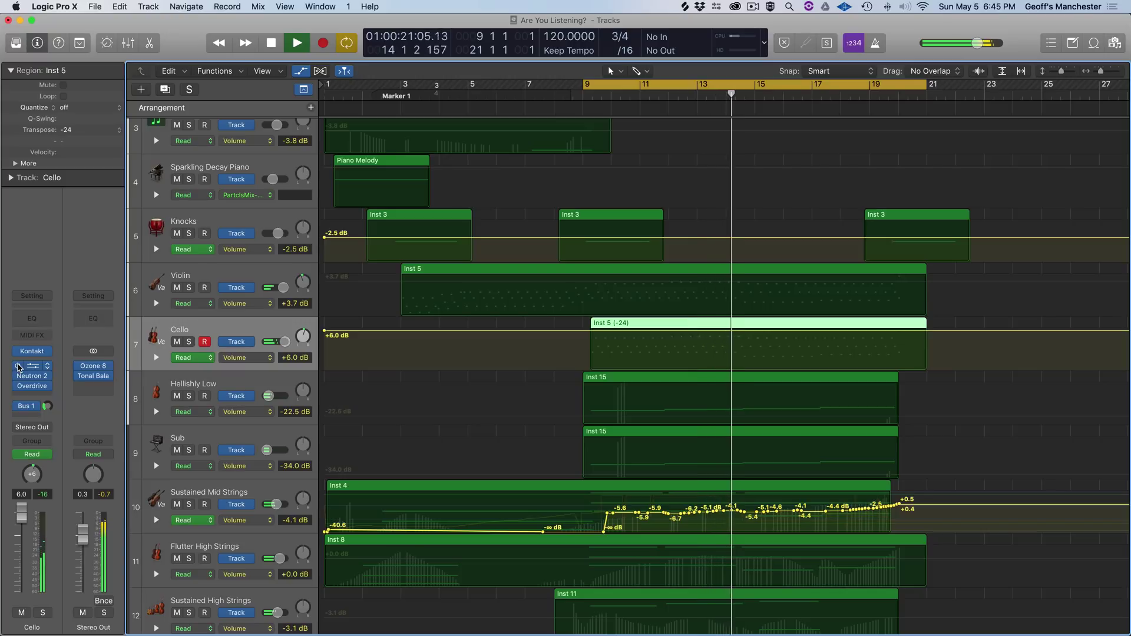
alt+click(18, 366)
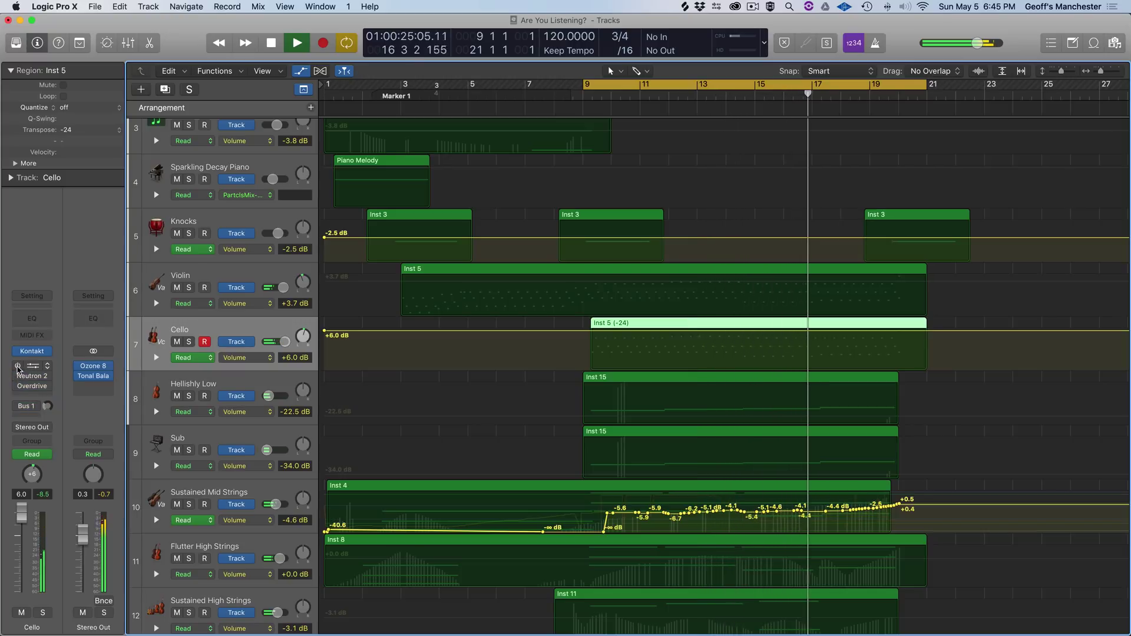
alt+click(18, 369)
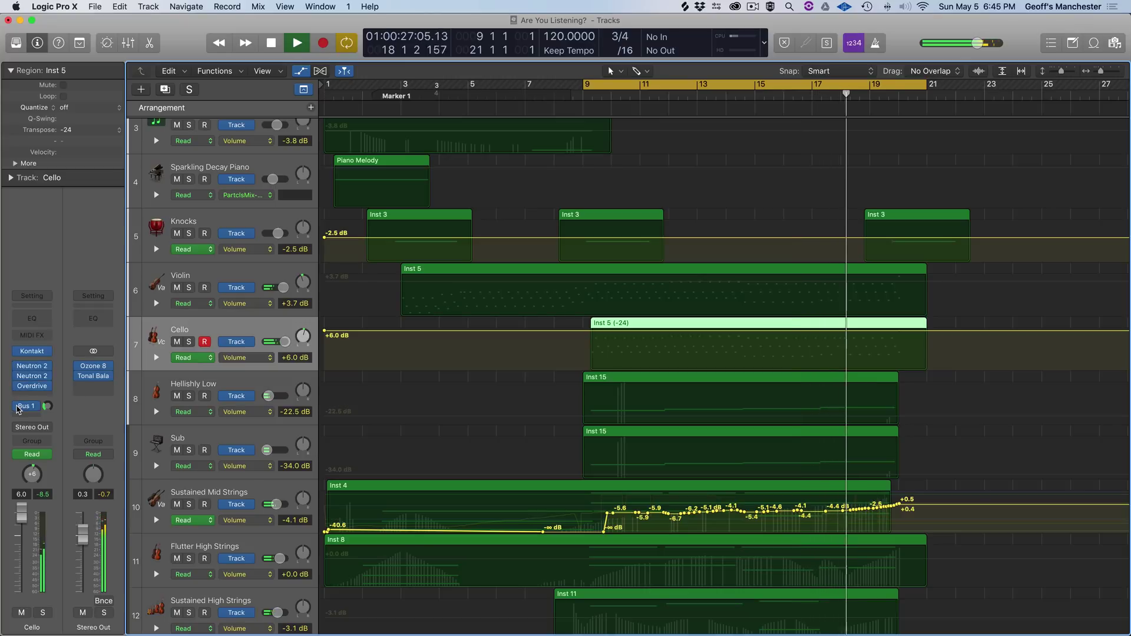
Step: Solo the Cello track and compare it with and without its effects from bar 9, ending unsoloed with playback stopped
key(s)
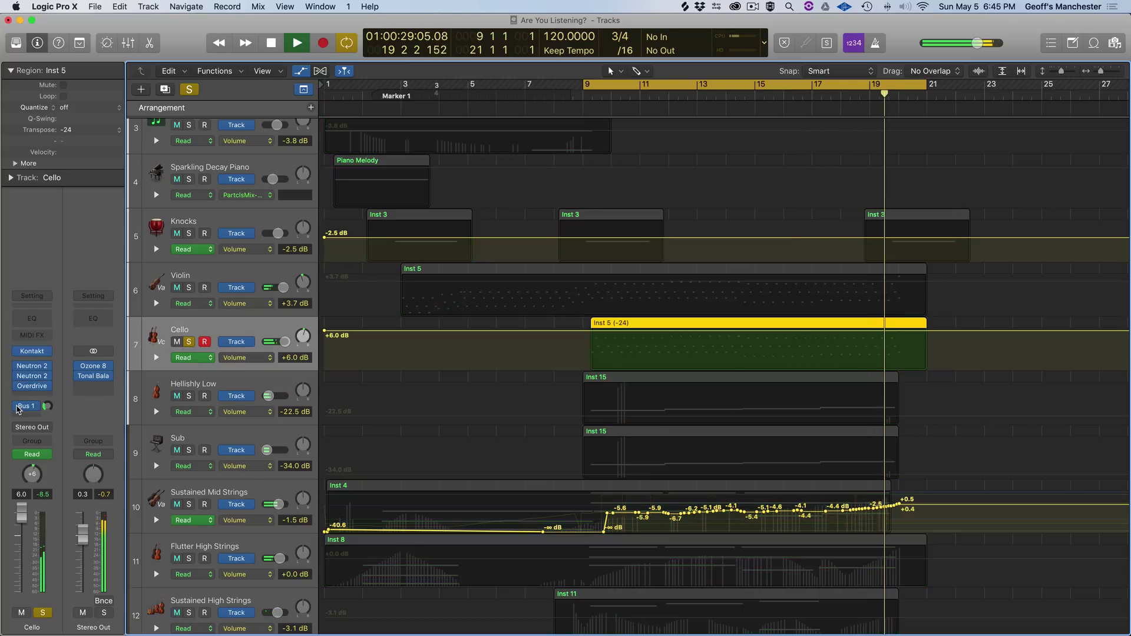
key(space)
key(space)
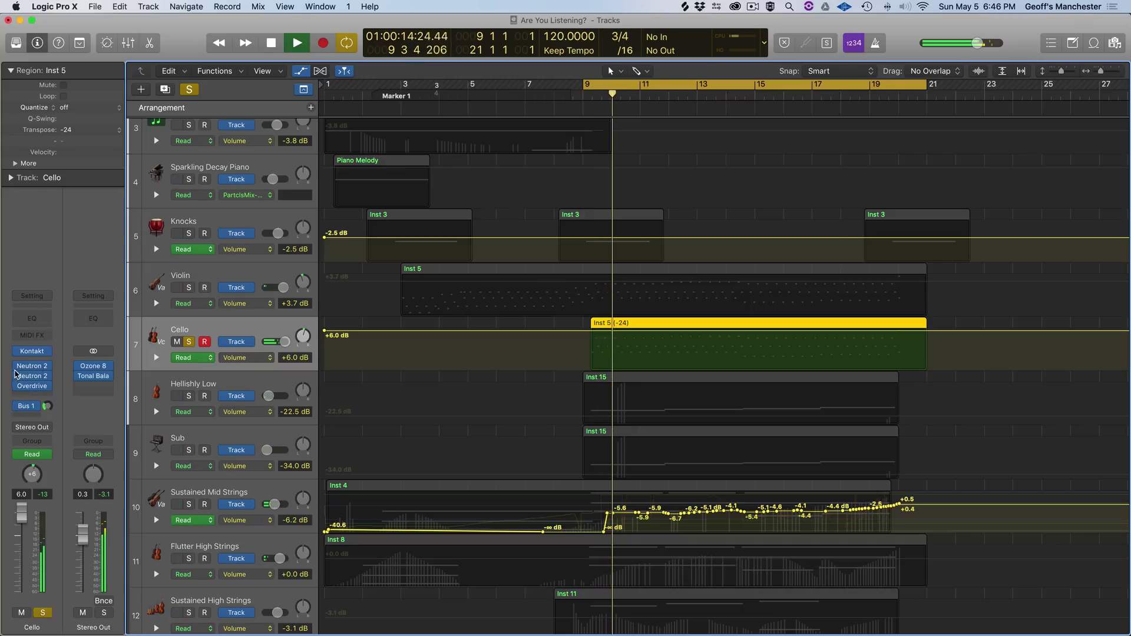
alt+click(18, 387)
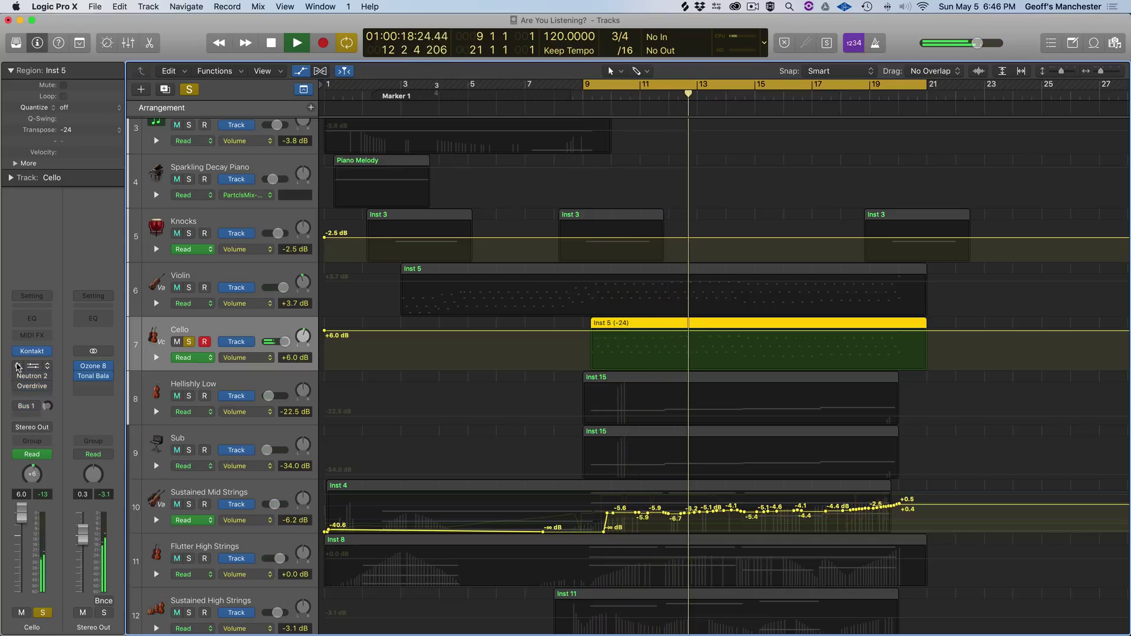
alt+click(18, 366)
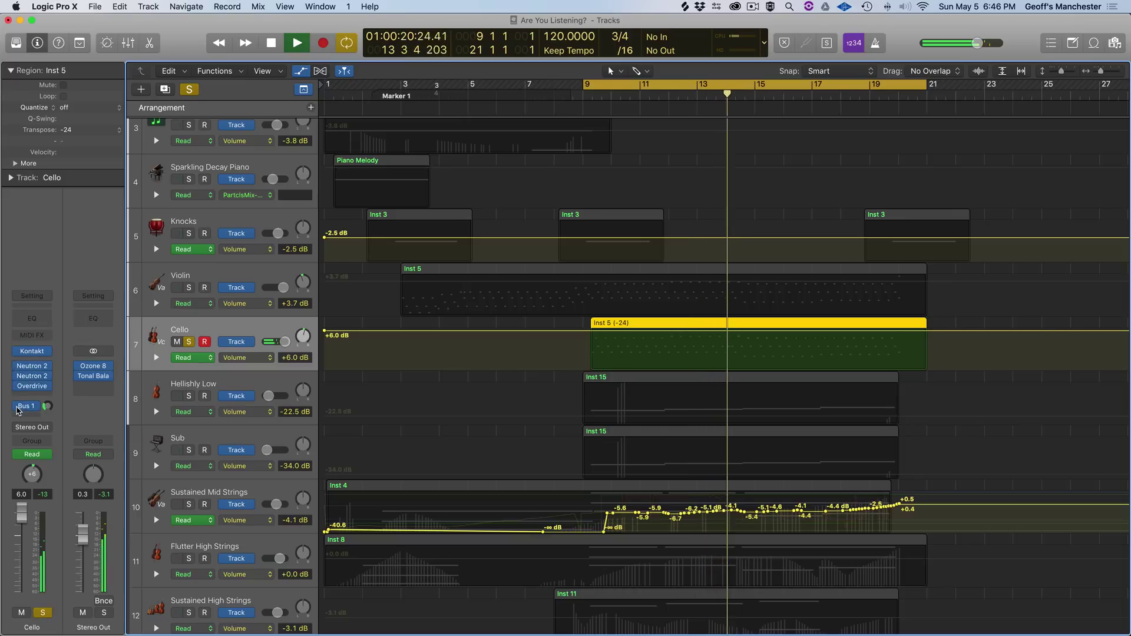
alt+click(18, 366)
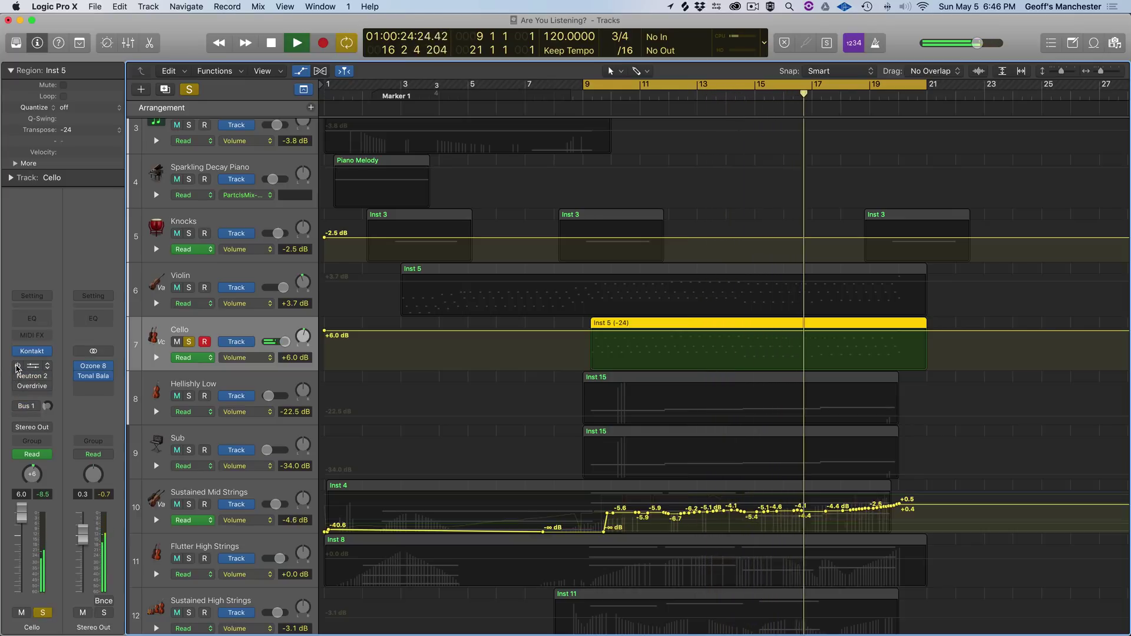
alt+click(18, 366)
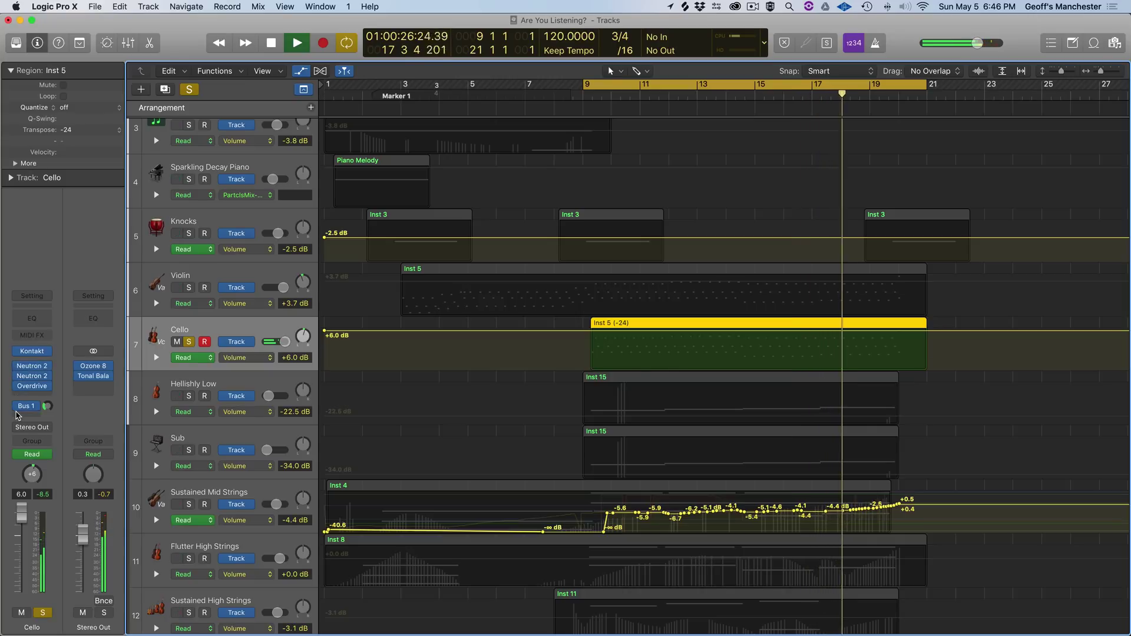
key(s)
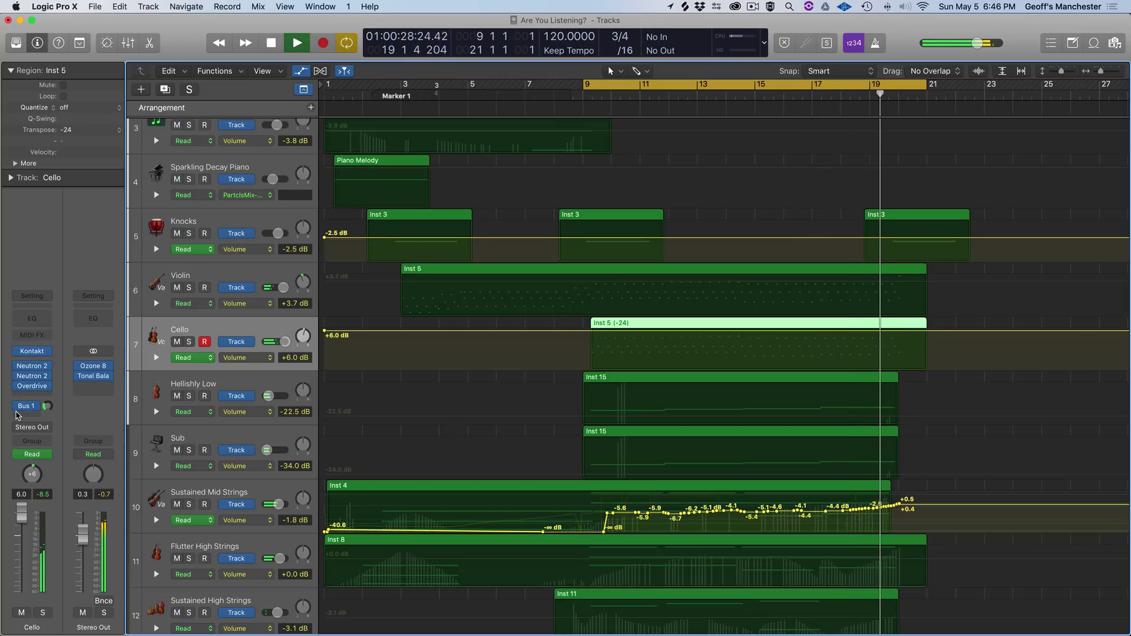
key(space)
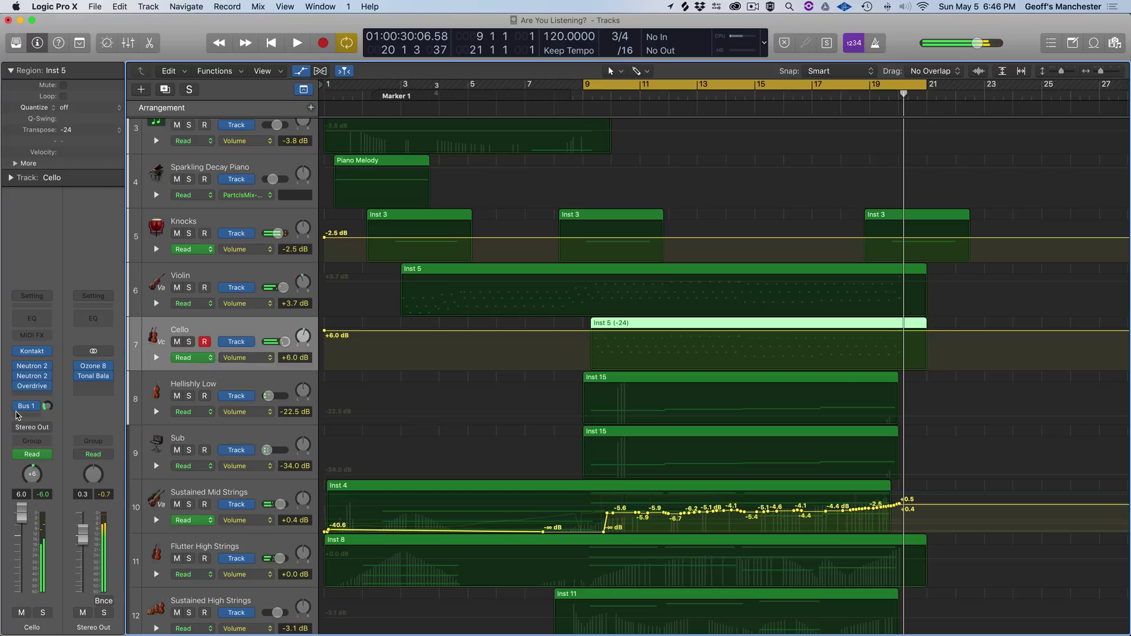
Step: Solo the Hellishly Low track and play it from bar 9 with its Neutron 2 and Phat FX inserts bypassed
click(246, 377)
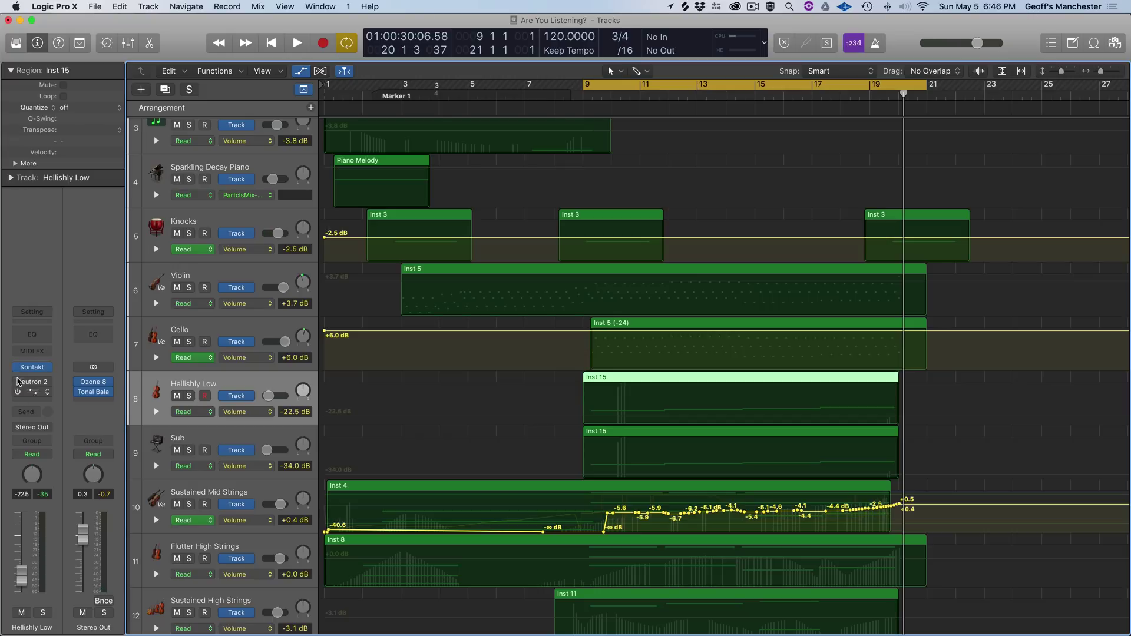
mouse_move(21, 374)
key(a)
key(a)
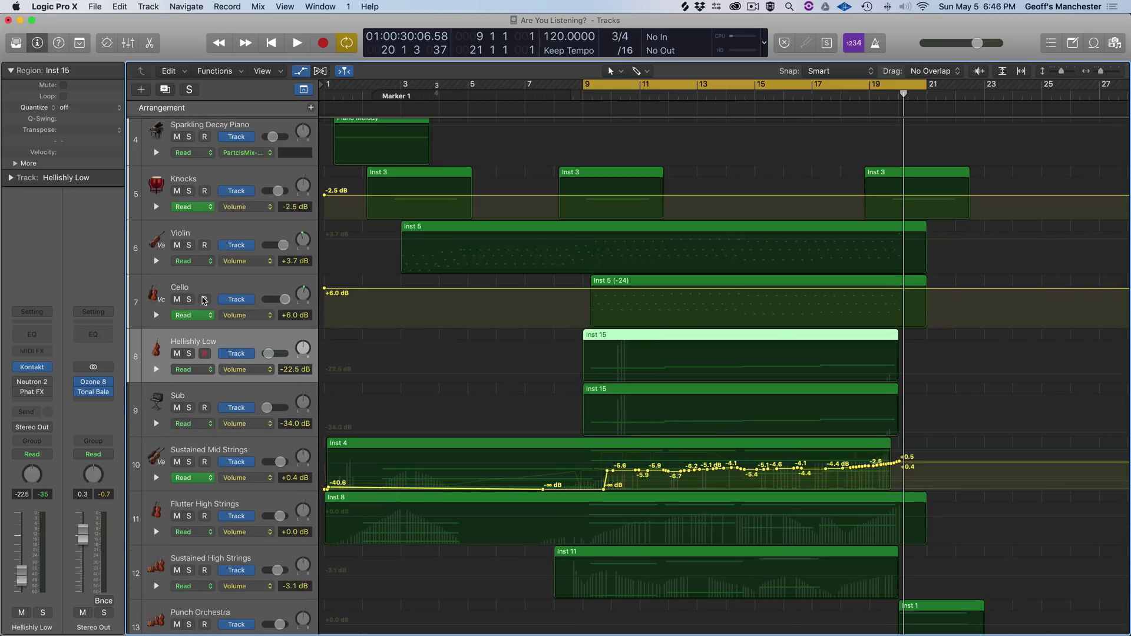
key(s)
key(space)
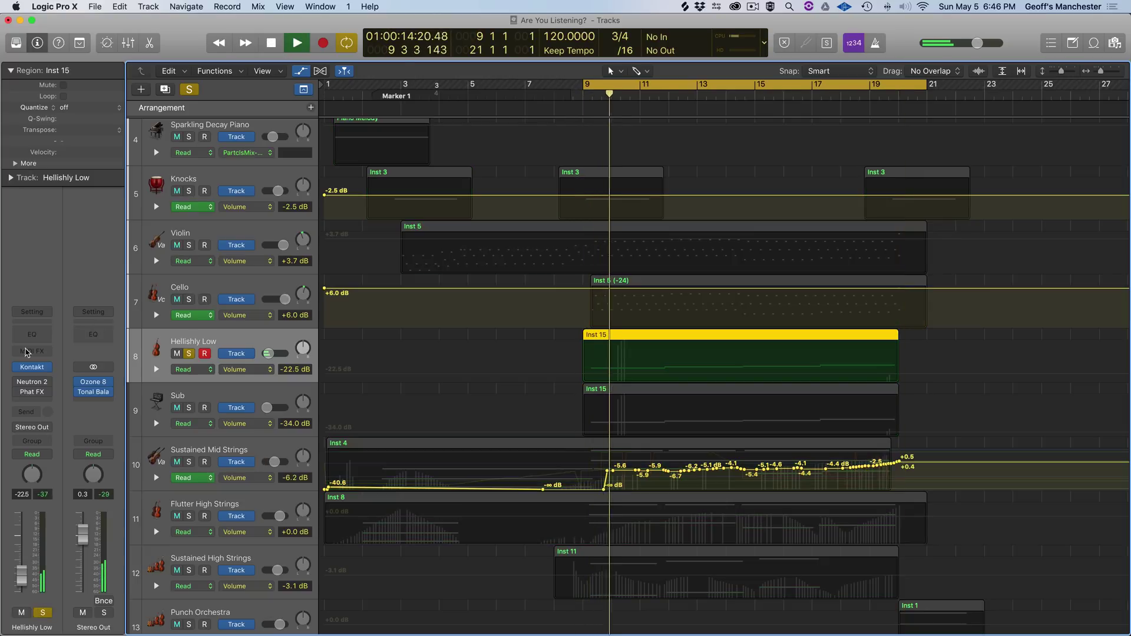
Step: Inspect the Kontakt instrument on the Hellishly Low track, close its window and stop playback
click(32, 367)
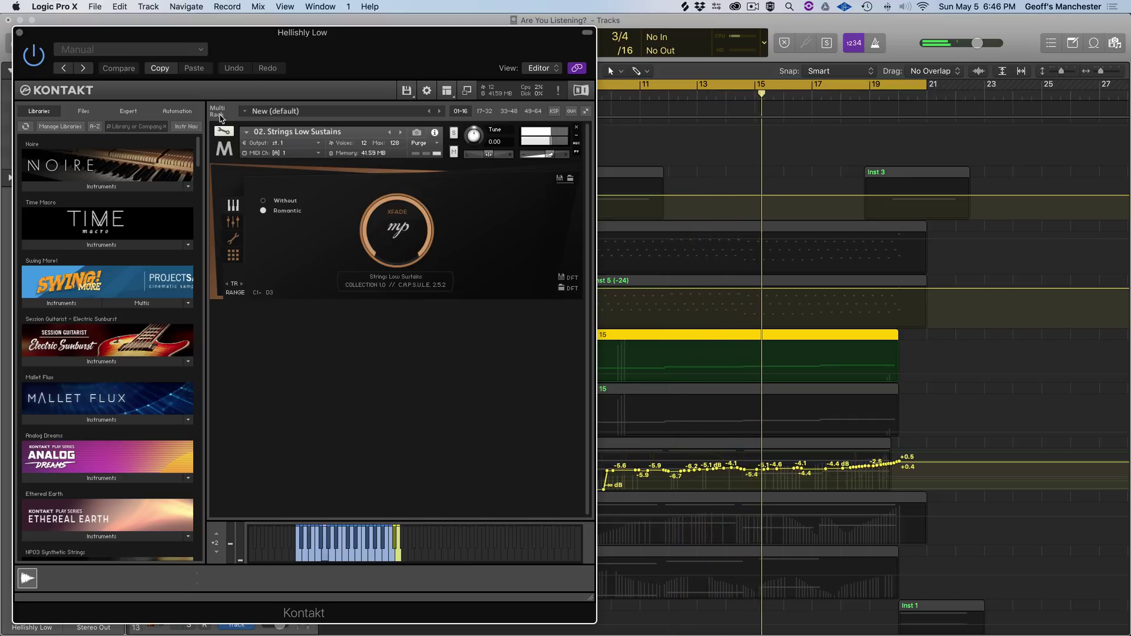
key(super+w)
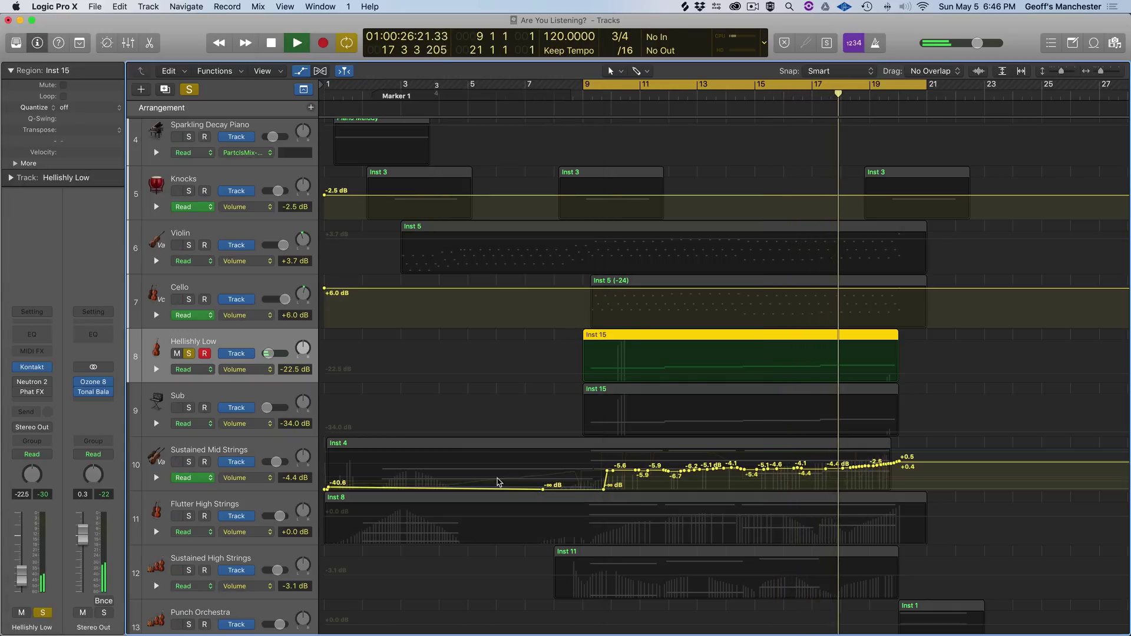
key(space)
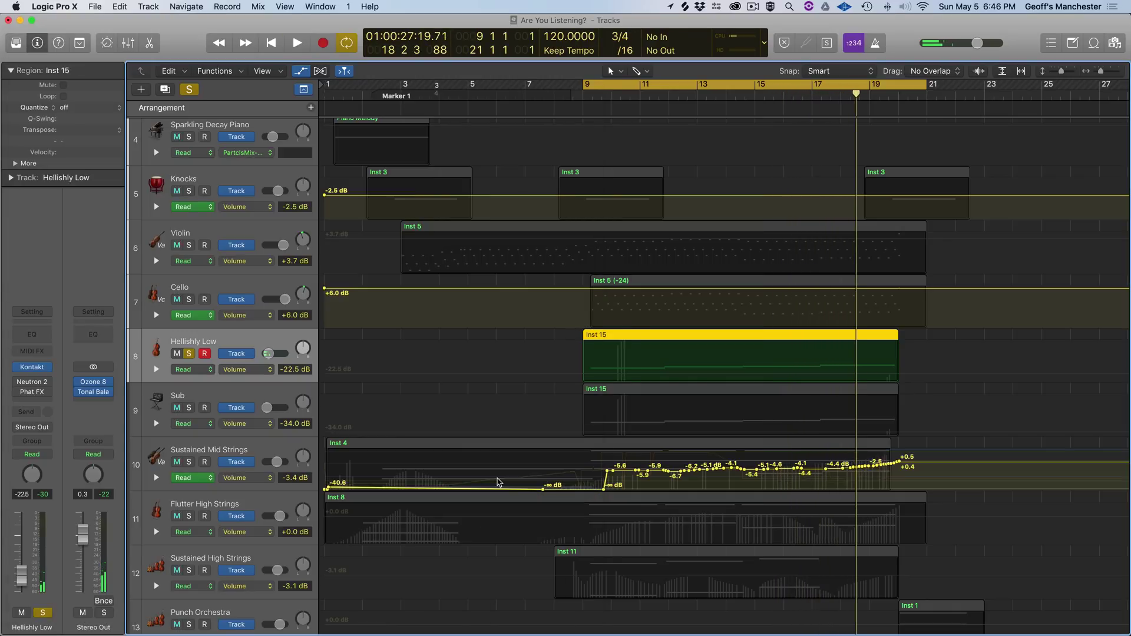
Step: Solo the Sub track alongside Hellishly Low and select it to show its channel strip
click(189, 408)
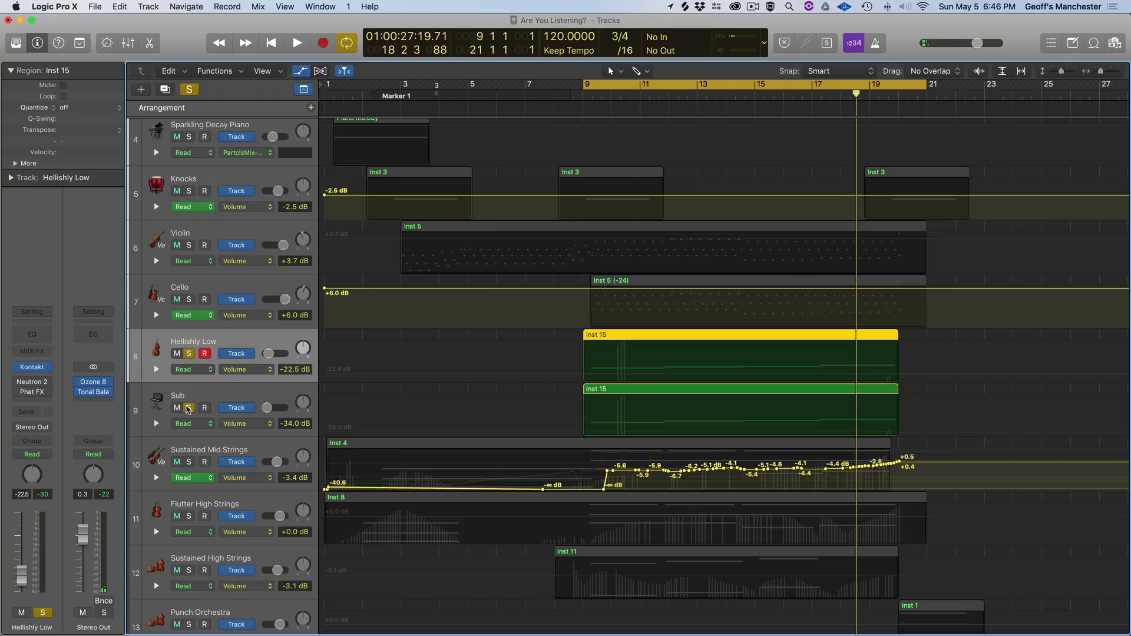
click(186, 396)
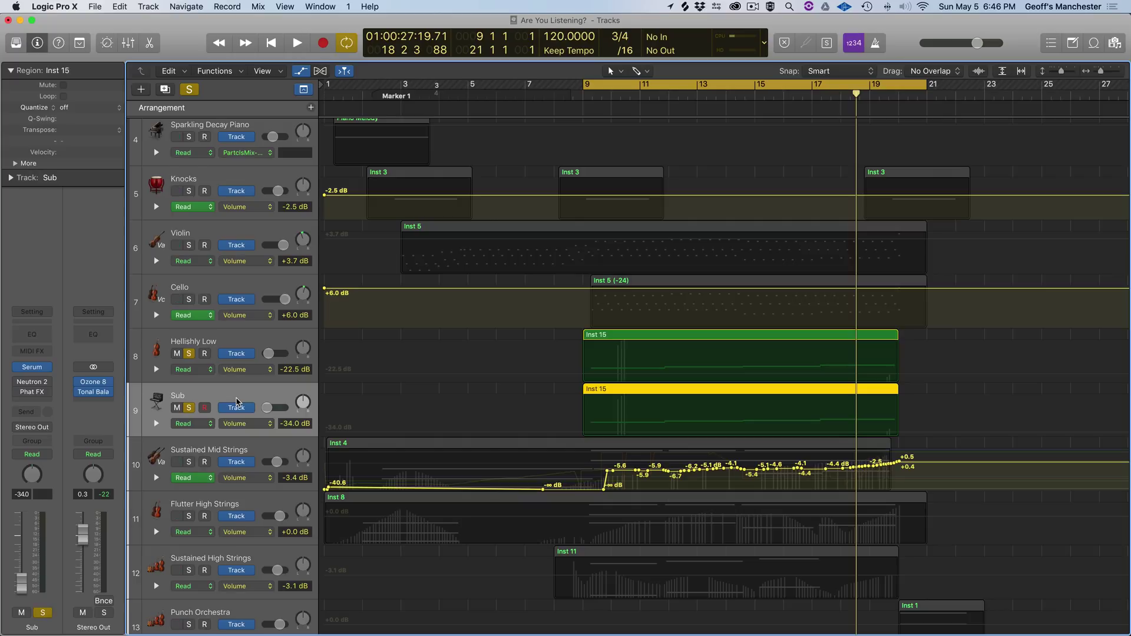
scroll(238, 403, down, 2)
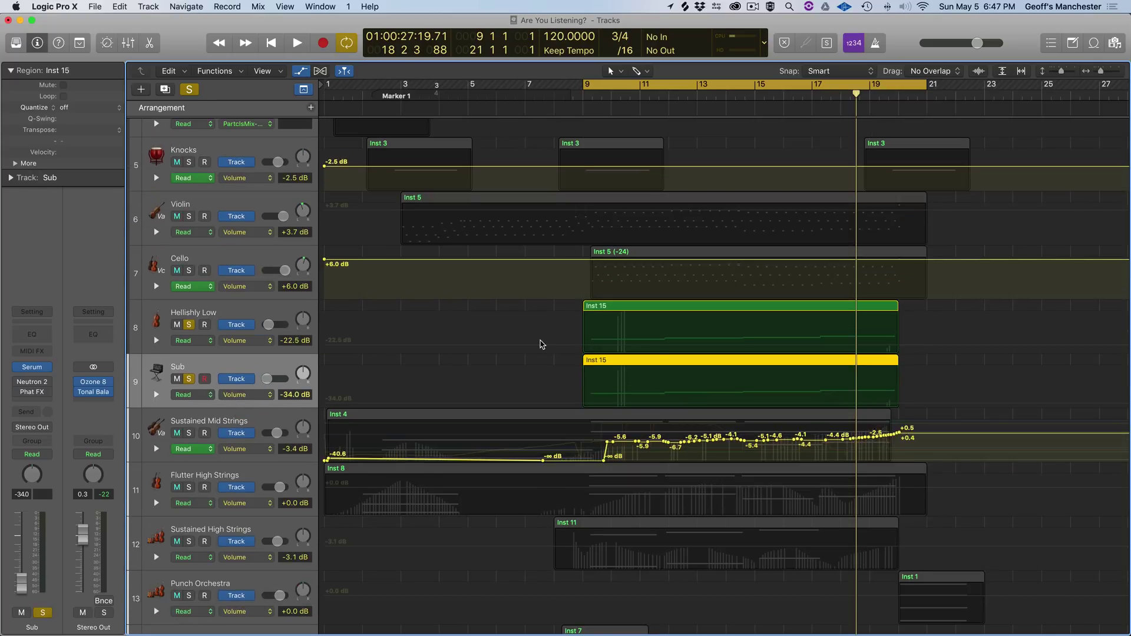
Step: Play the soloed Hellishly Low and Sub tracks from bar 9, stop playback and show the mixer below the tracks
key(space)
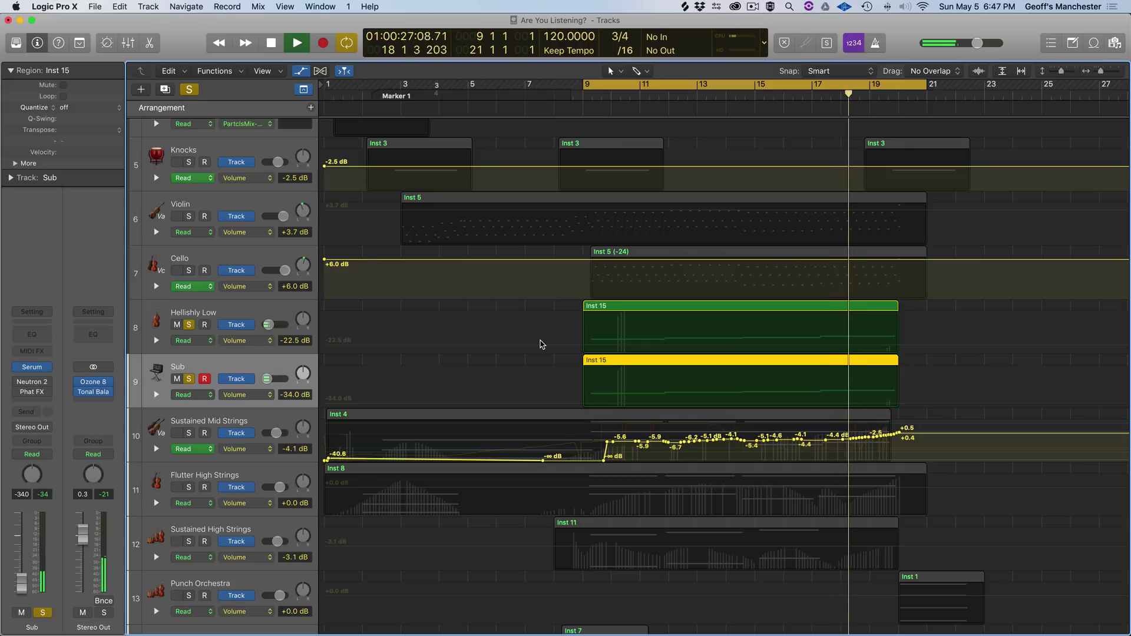
key(space)
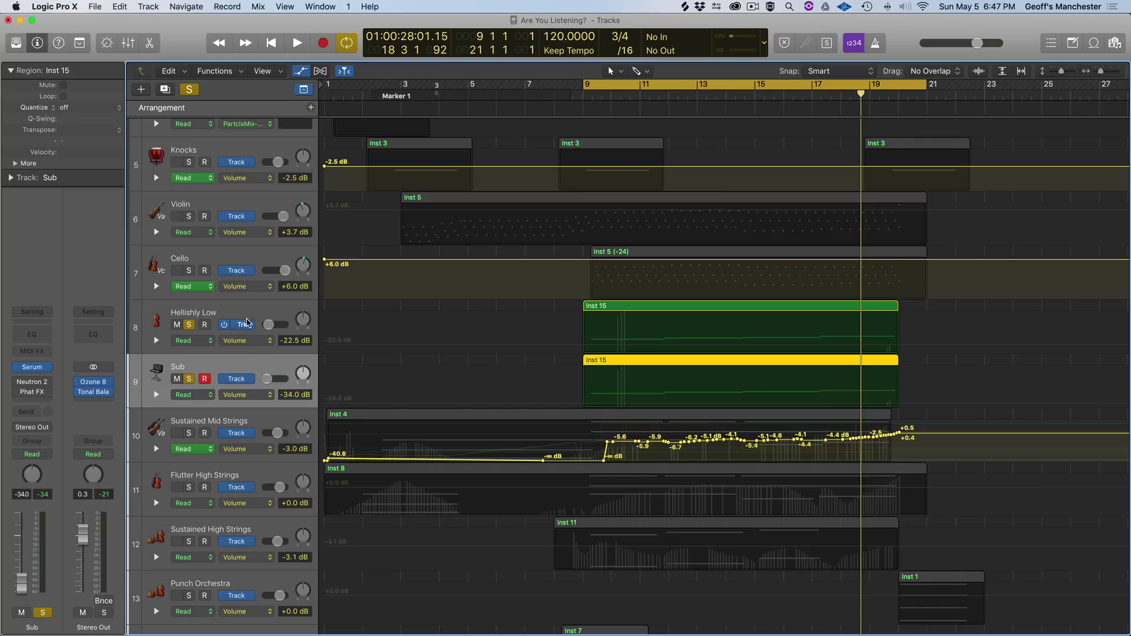
key(x)
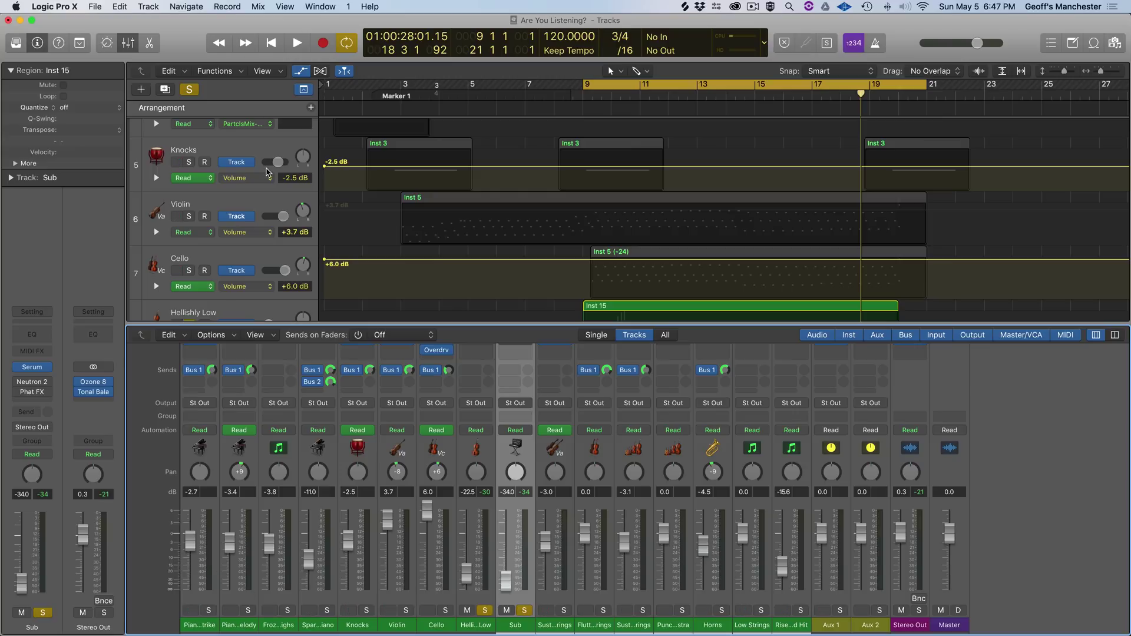
scroll(247, 194, up, 6)
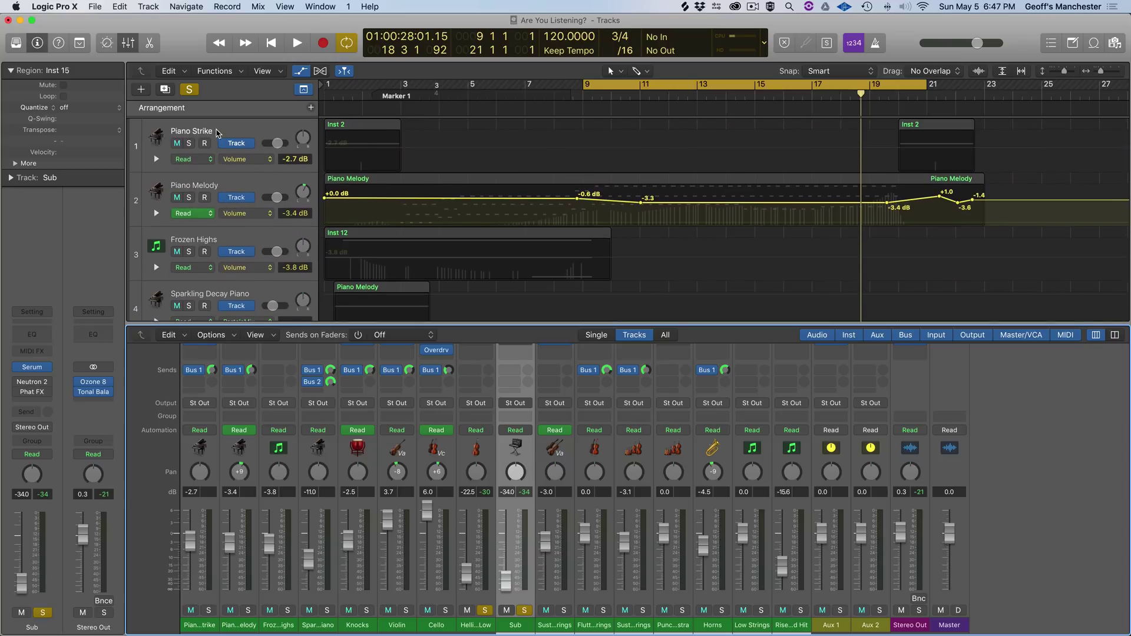
scroll(218, 132, down, 2)
scroll(216, 133, down, 10)
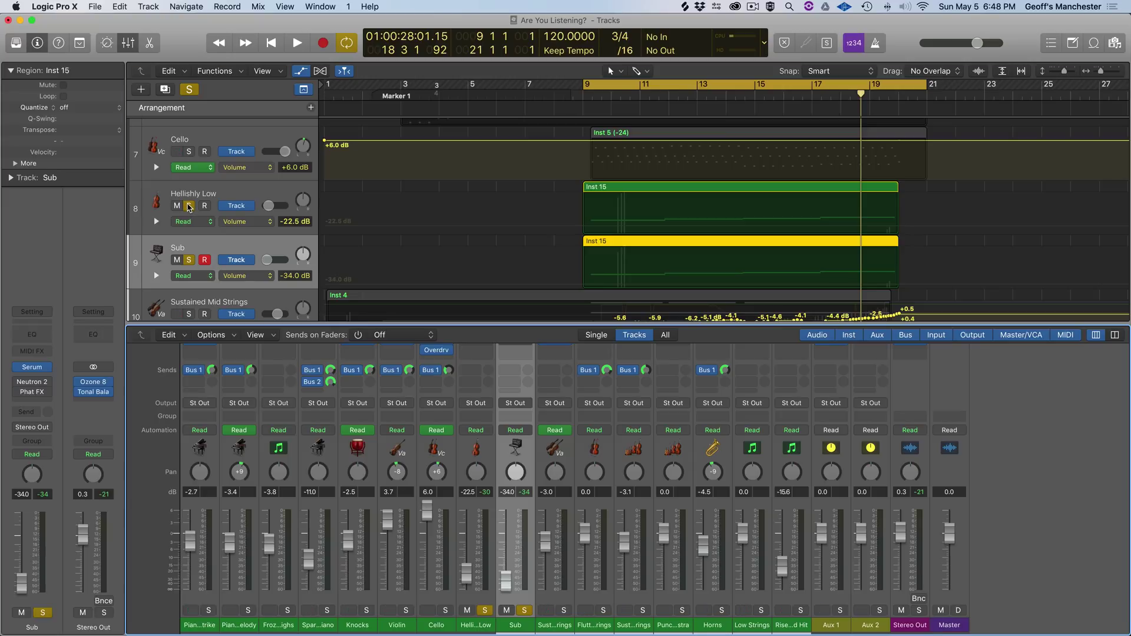
Step: Unsolo the Hellishly Low and Sub tracks and play the full mix from bar 9, ending with playback stopped
click(188, 207)
click(189, 260)
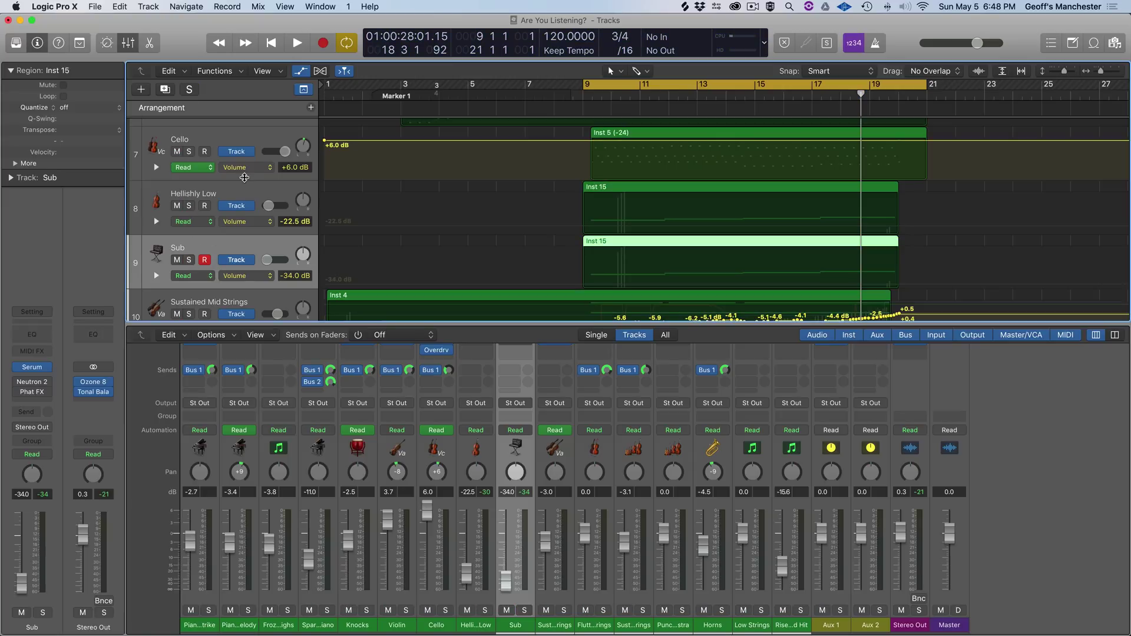
key(space)
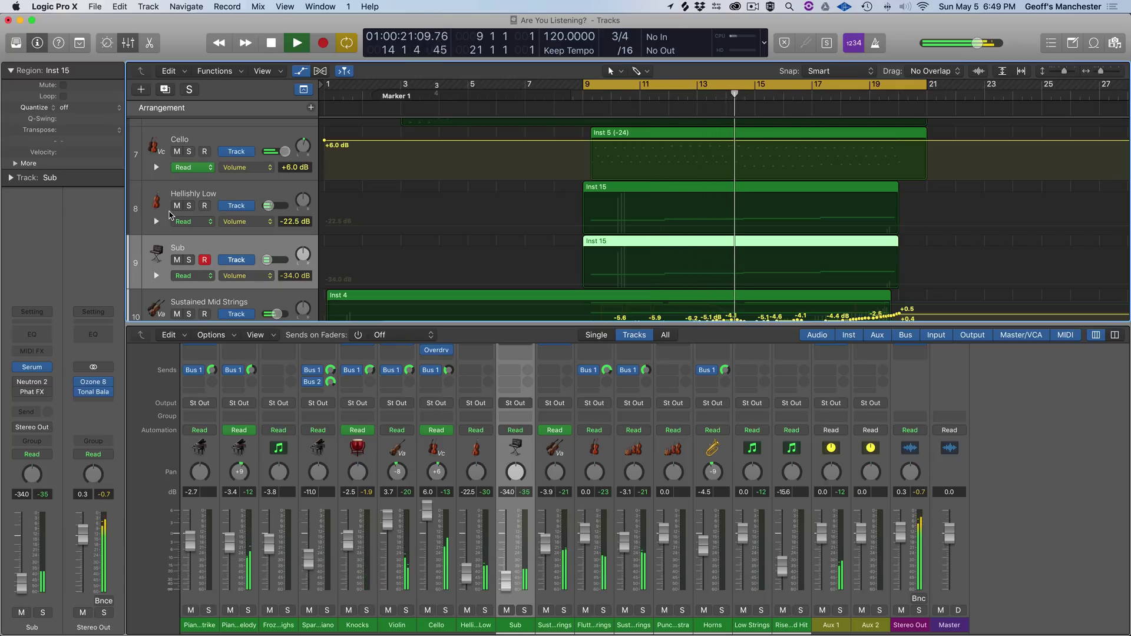
key(space)
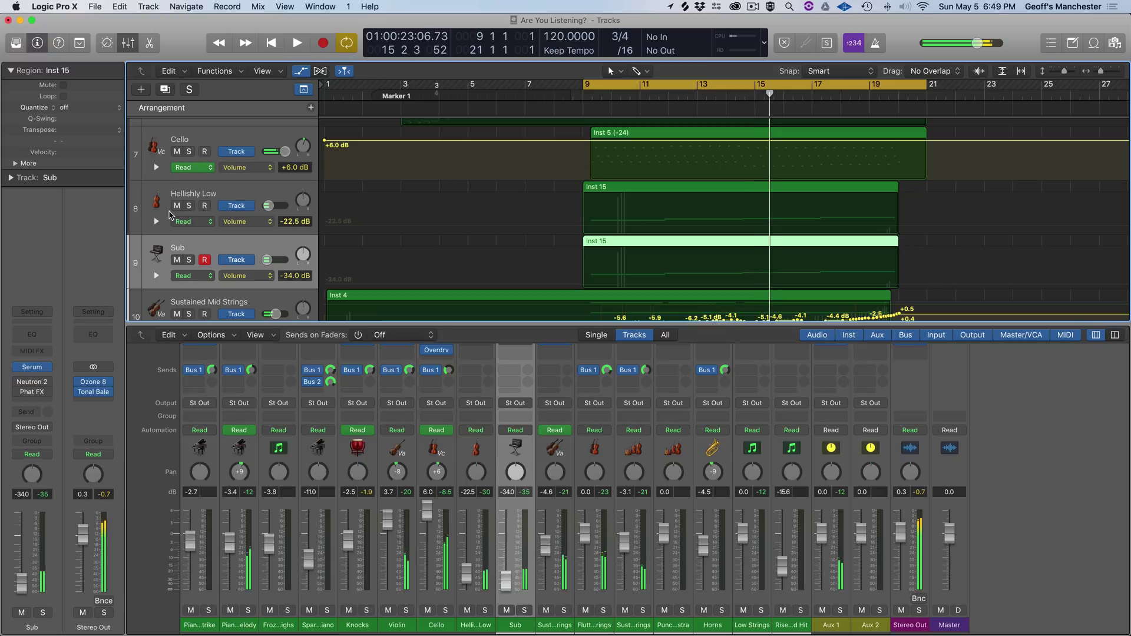
Step: Mute the Hellishly Low and Sub tracks and play the mix from bar 9 without them
click(177, 206)
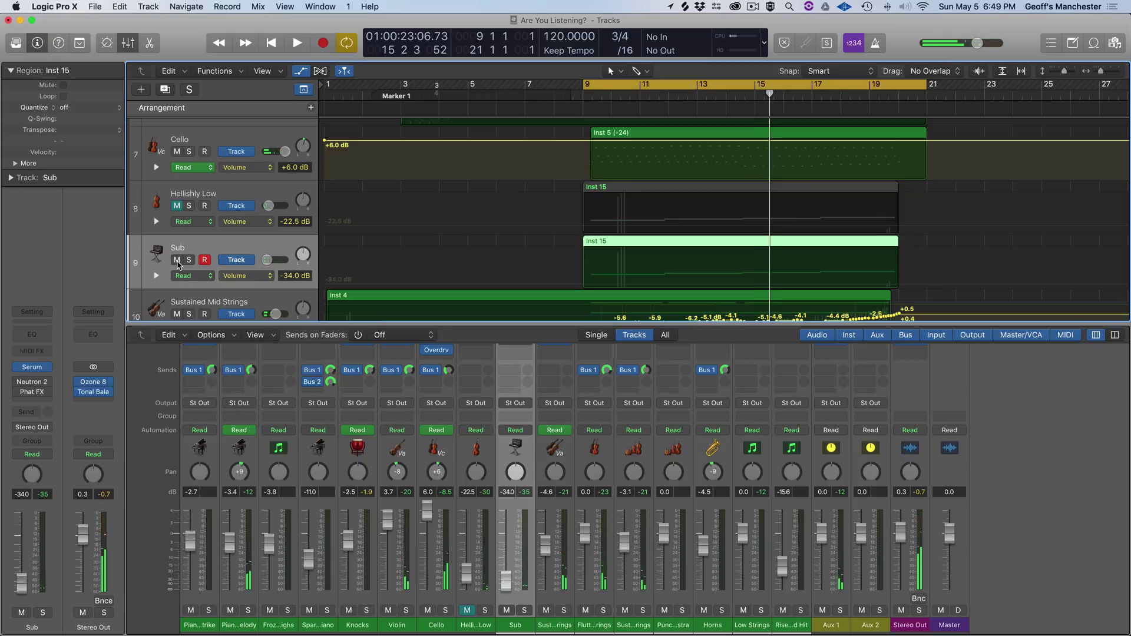
click(178, 260)
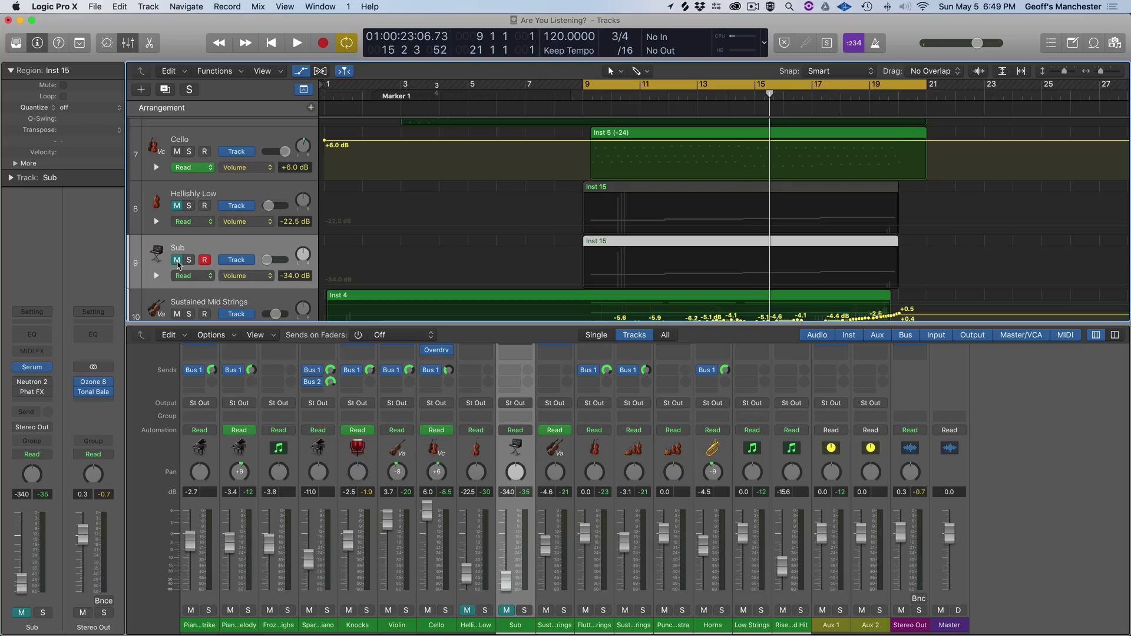
key(space)
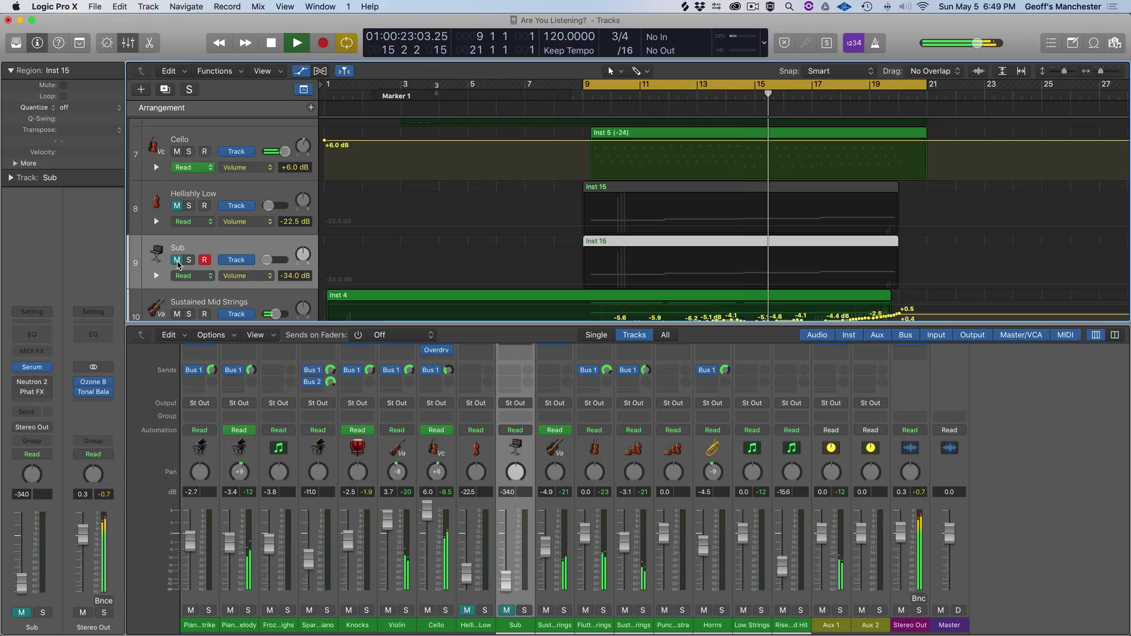
key(space)
Step: Unmute Hellishly Low and Sub and replay the mix from bar 9 for comparison, ending with playback stopped
click(177, 205)
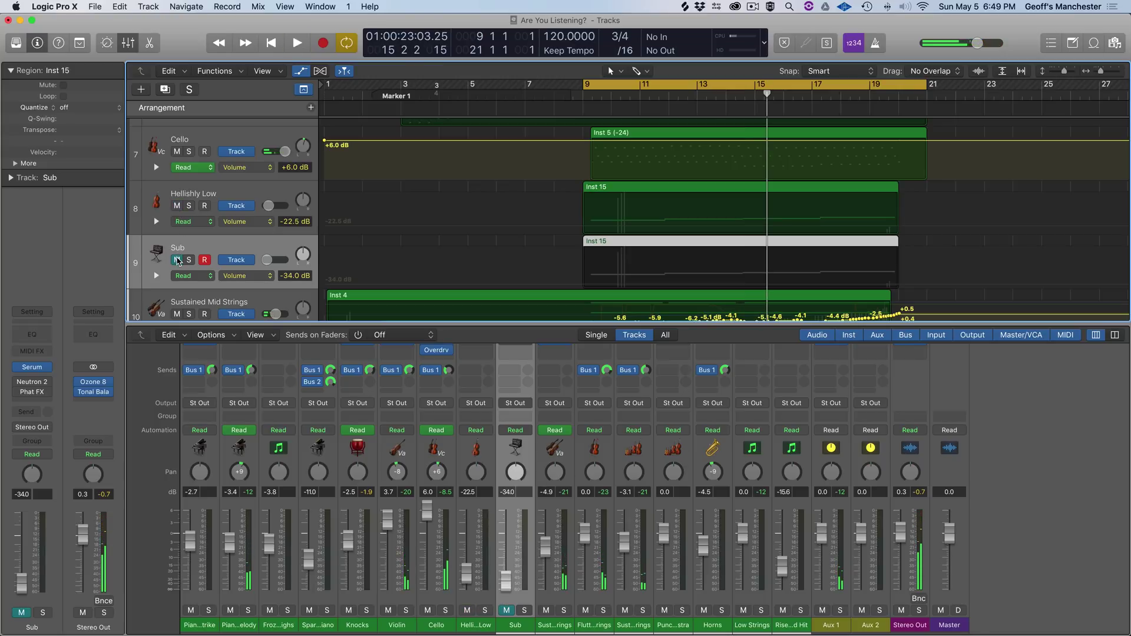
click(176, 260)
key(space)
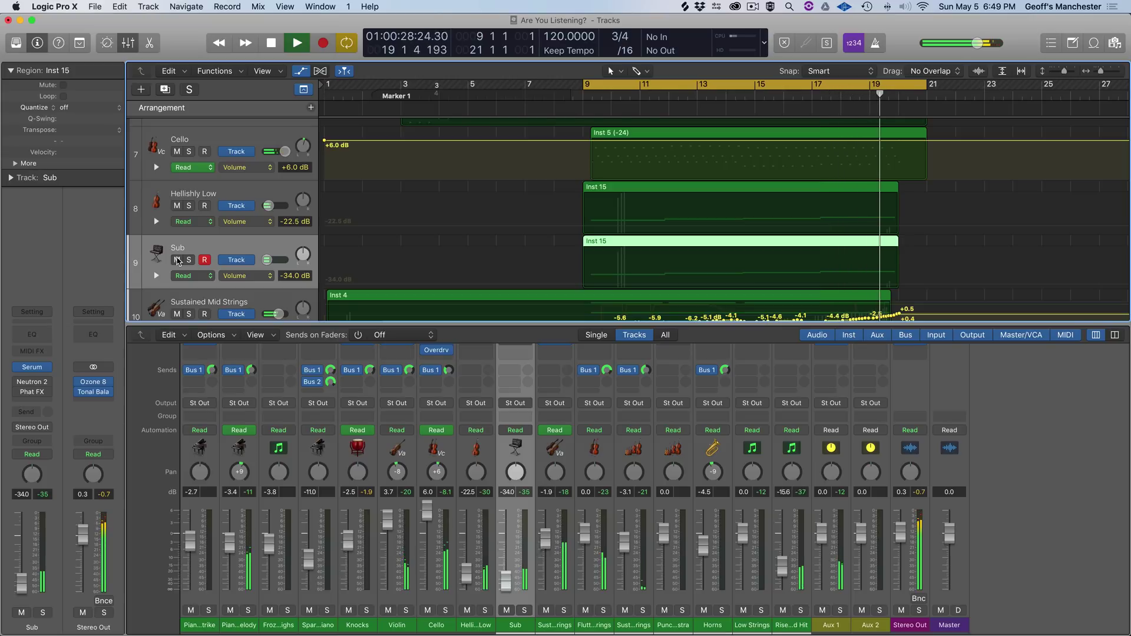
key(space)
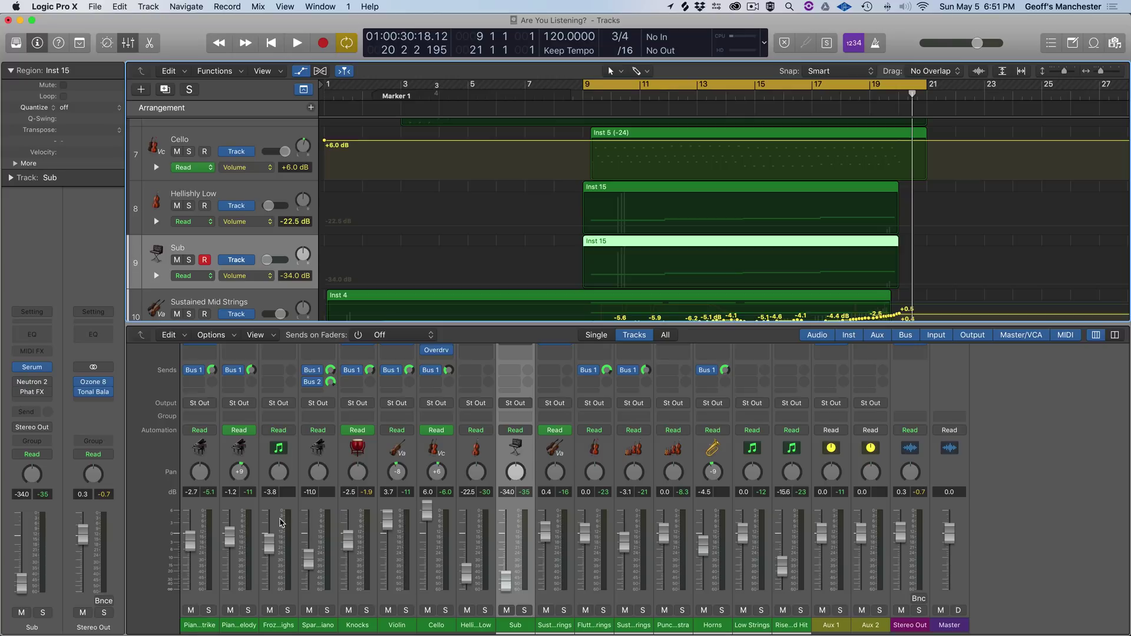
Step: Solo Sustained Mid Strings and play it from bar 9 while inspecting its Kontakt instrument, ending with the window closed and playback stopped
drag(409, 323, 409, 483)
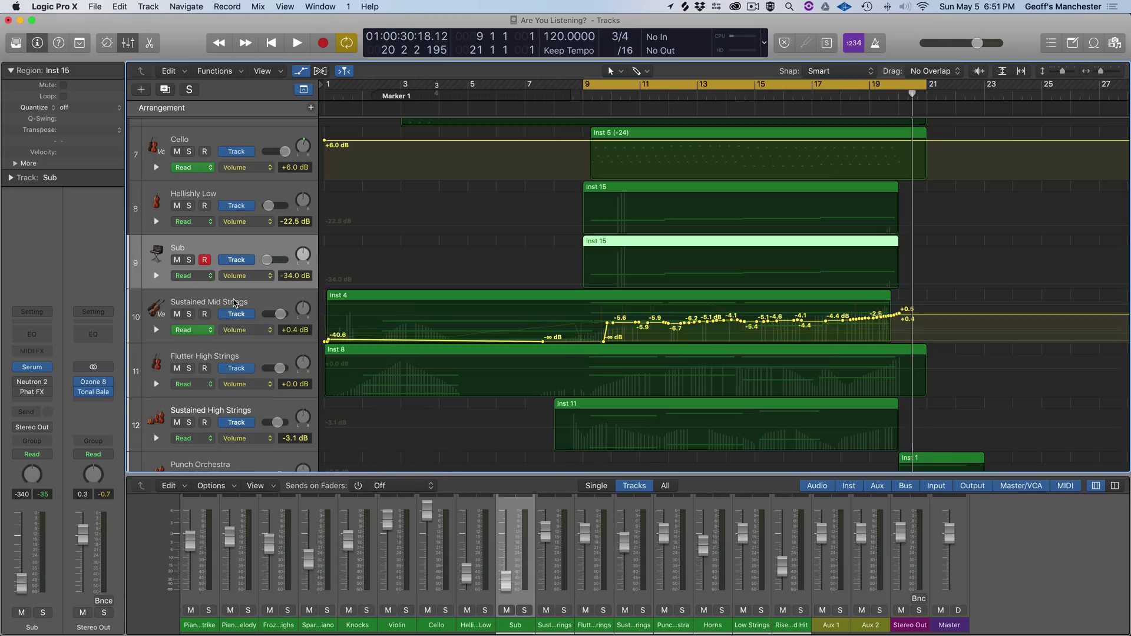
click(234, 303)
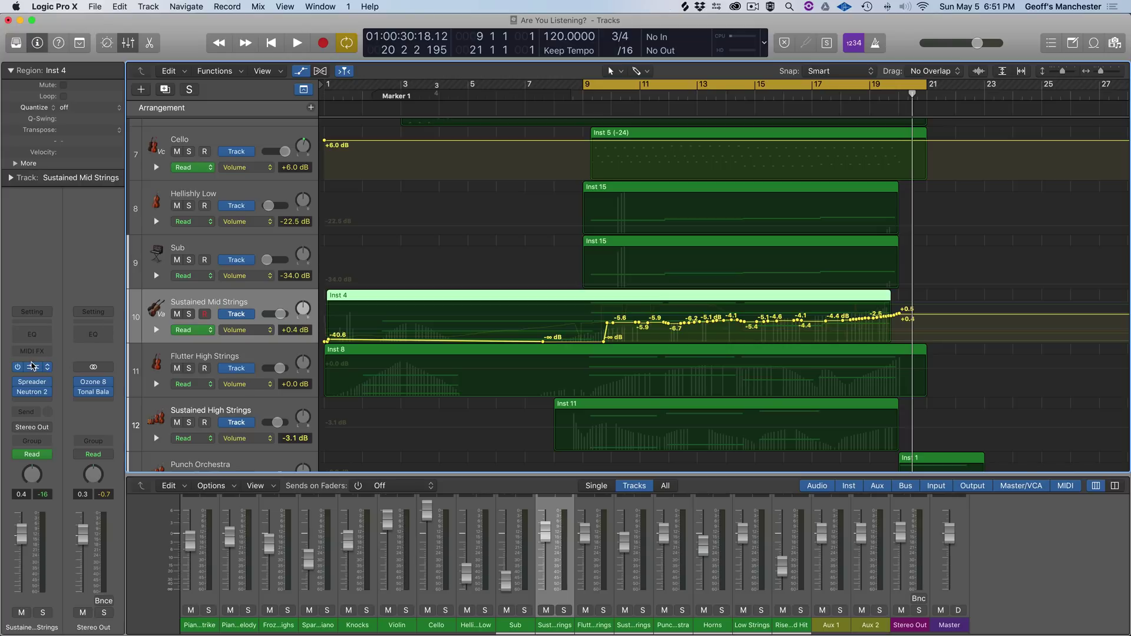
click(33, 366)
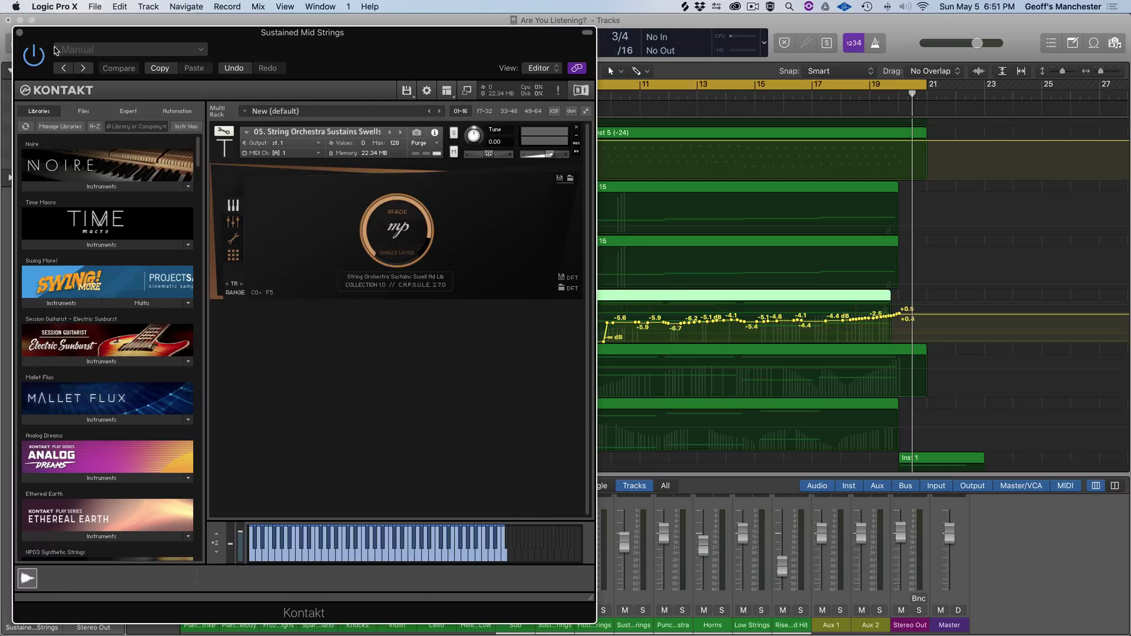
key(ctrl+s)
key(space)
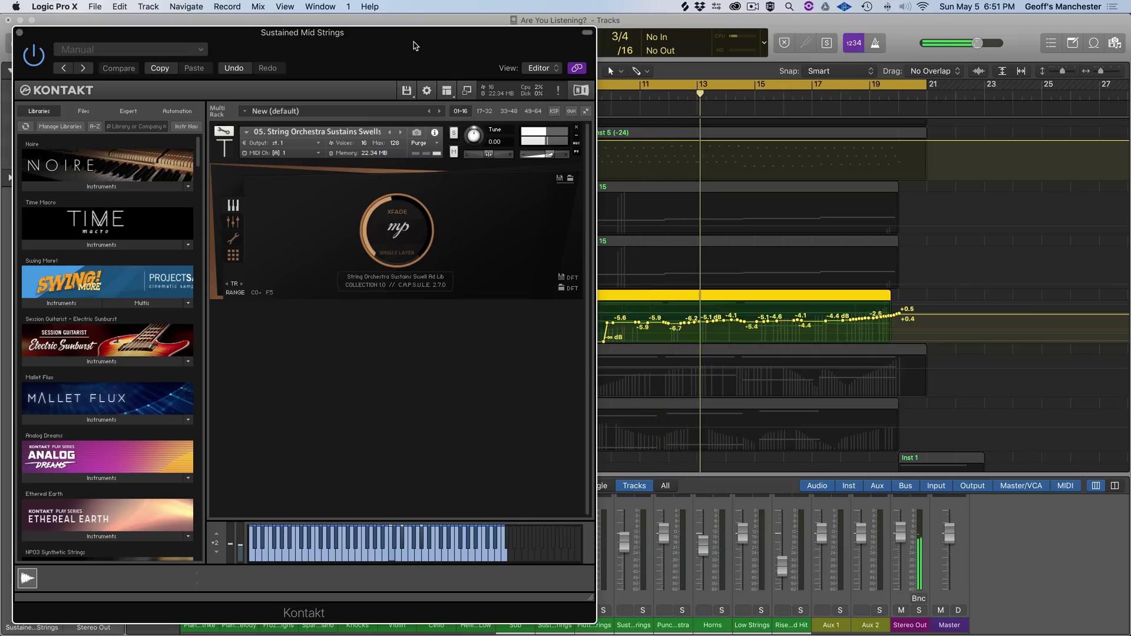
click(21, 34)
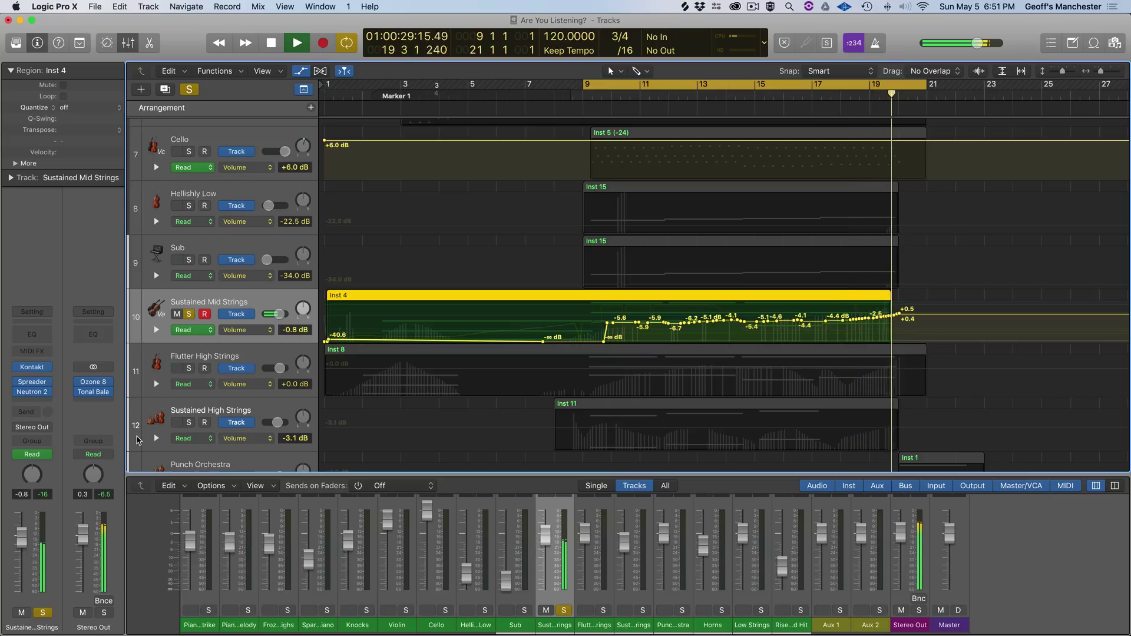
key(space)
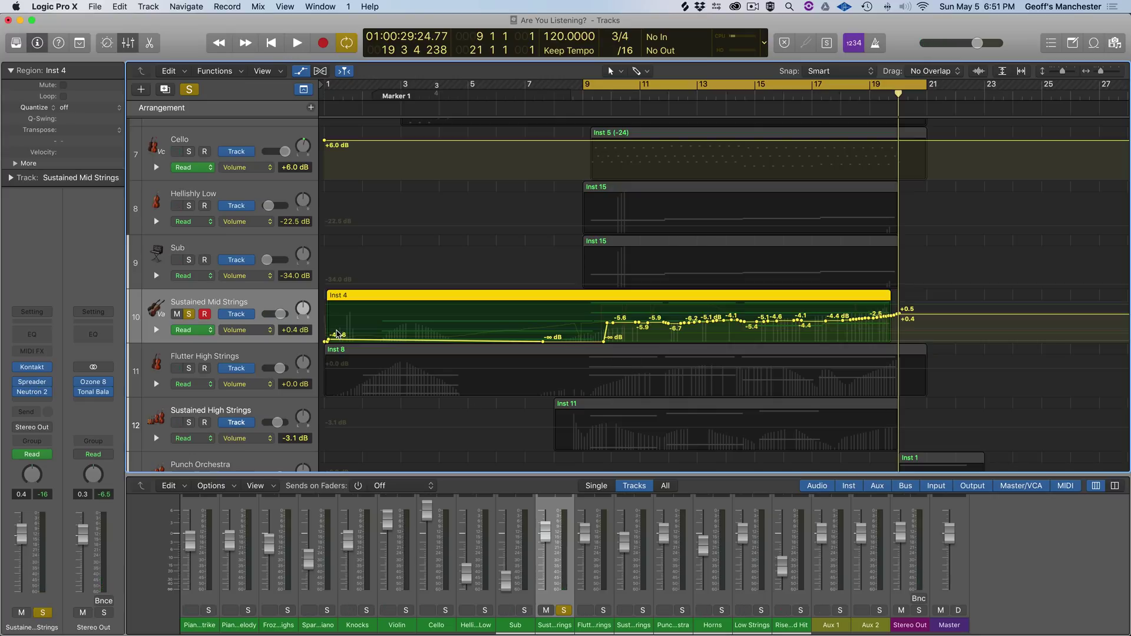
Step: Expand the automation lanes beneath the Sustained Mid Strings track
key(a)
key(a)
click(156, 331)
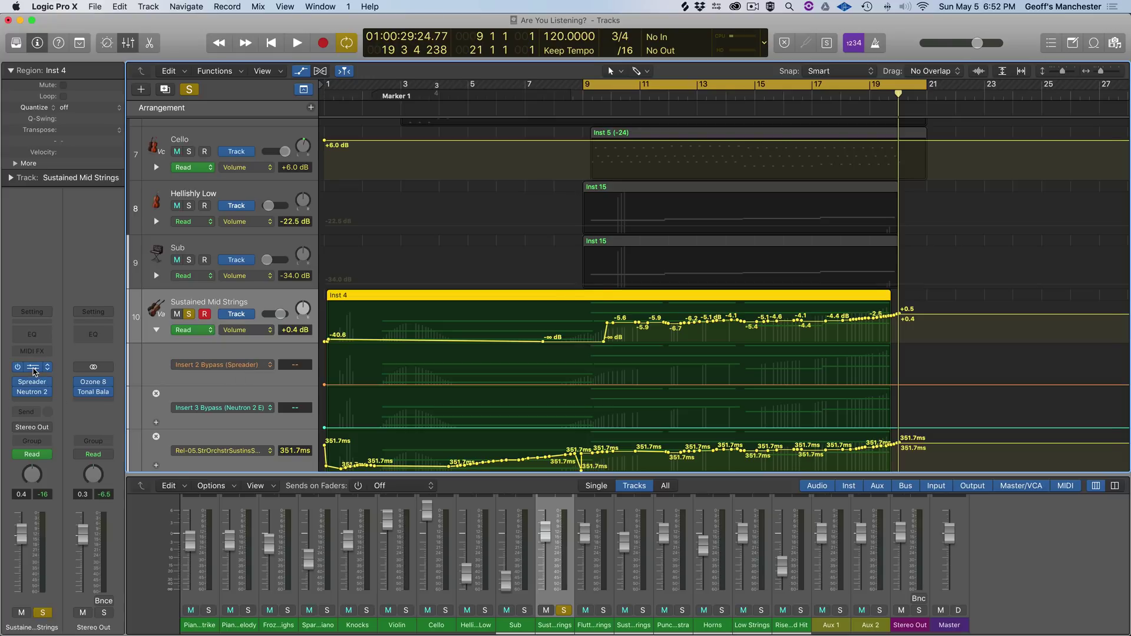
Step: Watch the automated Kontakt dial on Sustained Mid Strings during playback from bar 9, ending with the window closed and playback stopped
click(33, 367)
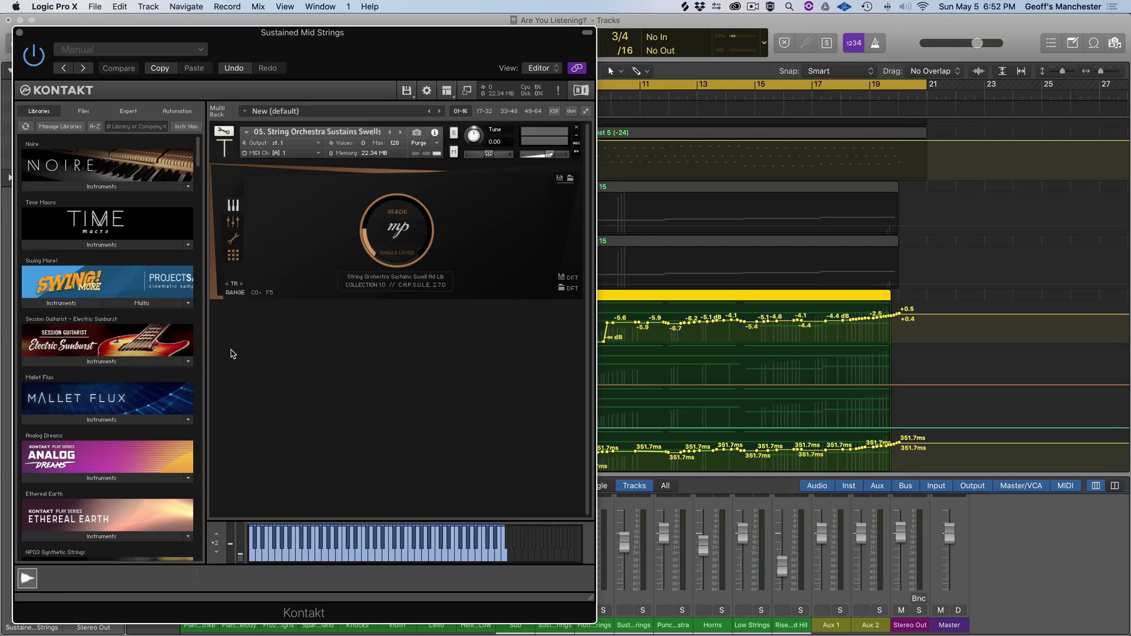
key(space)
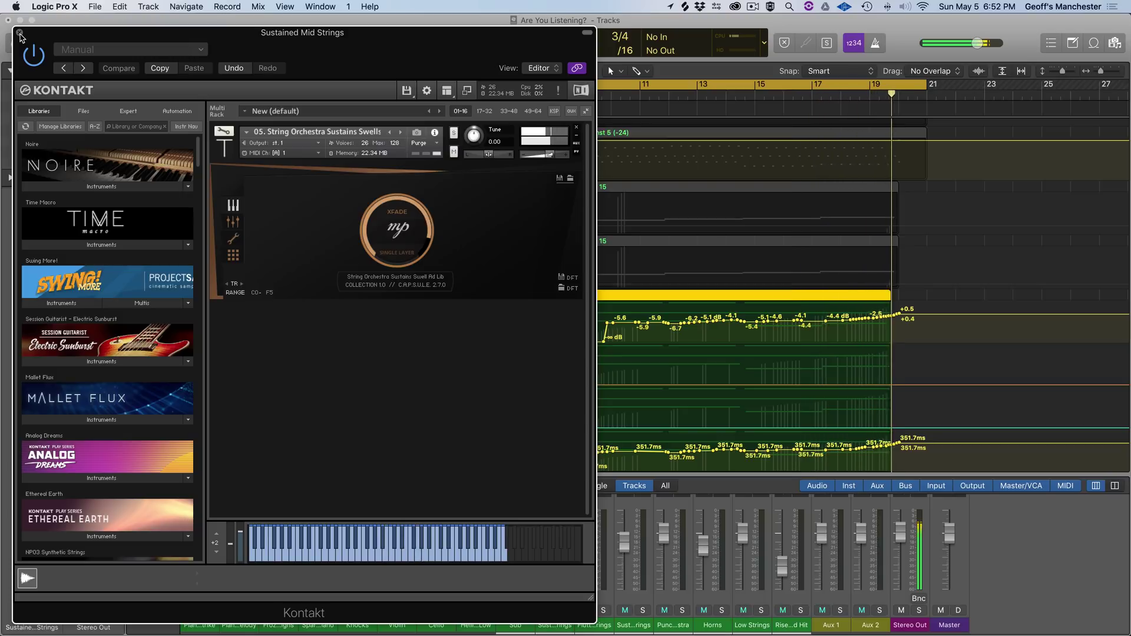
click(20, 35)
key(space)
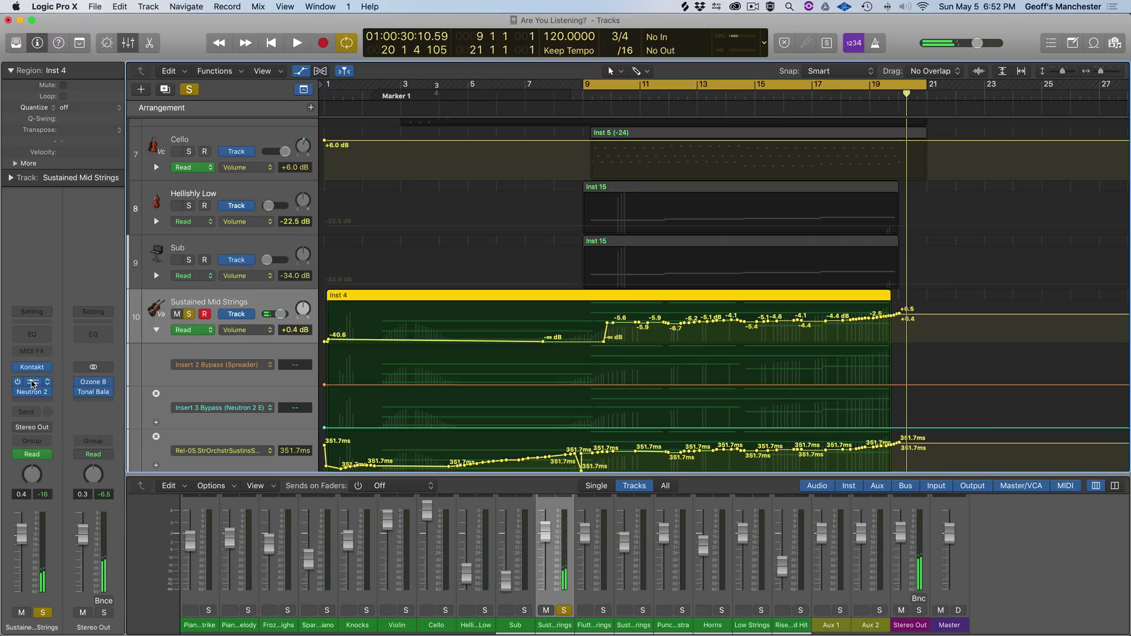
Step: Inspect the Spreader and Neutron 2 Equalizer inserts on Sustained Mid Strings, moving their window clear of the channel strip and finishing on Spreader
click(33, 382)
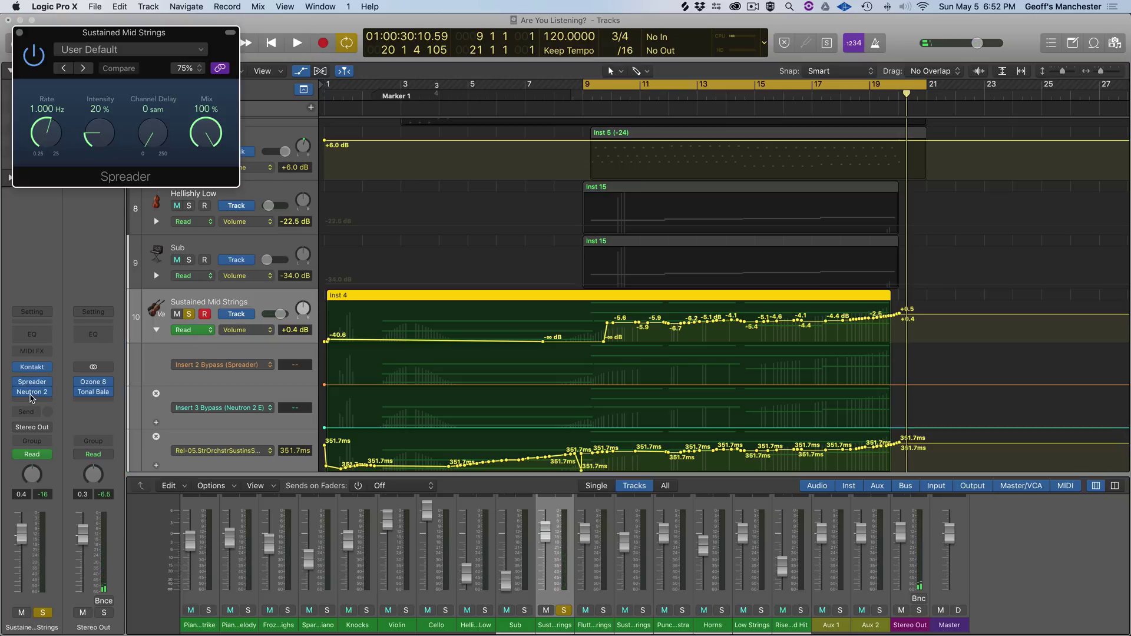
click(32, 396)
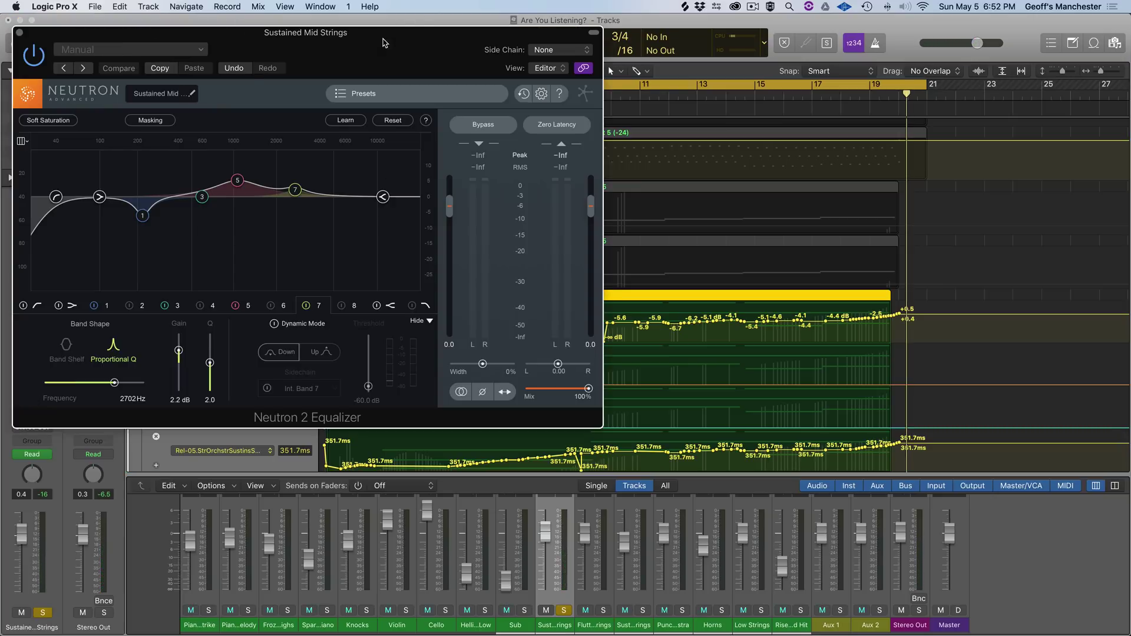
drag(383, 43, 792, 143)
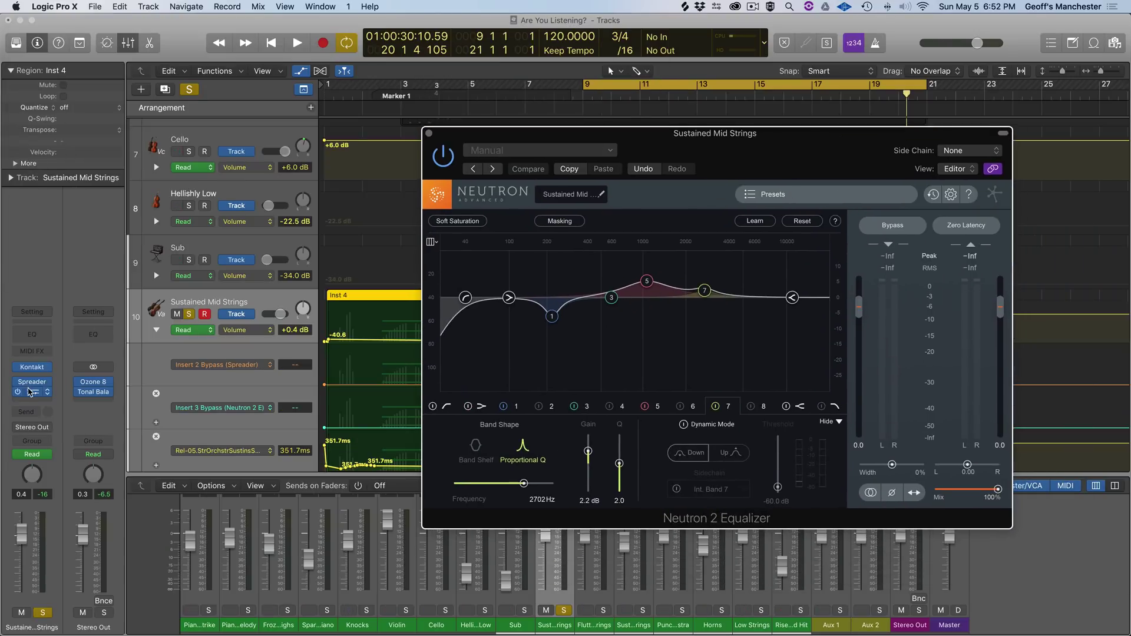
click(32, 382)
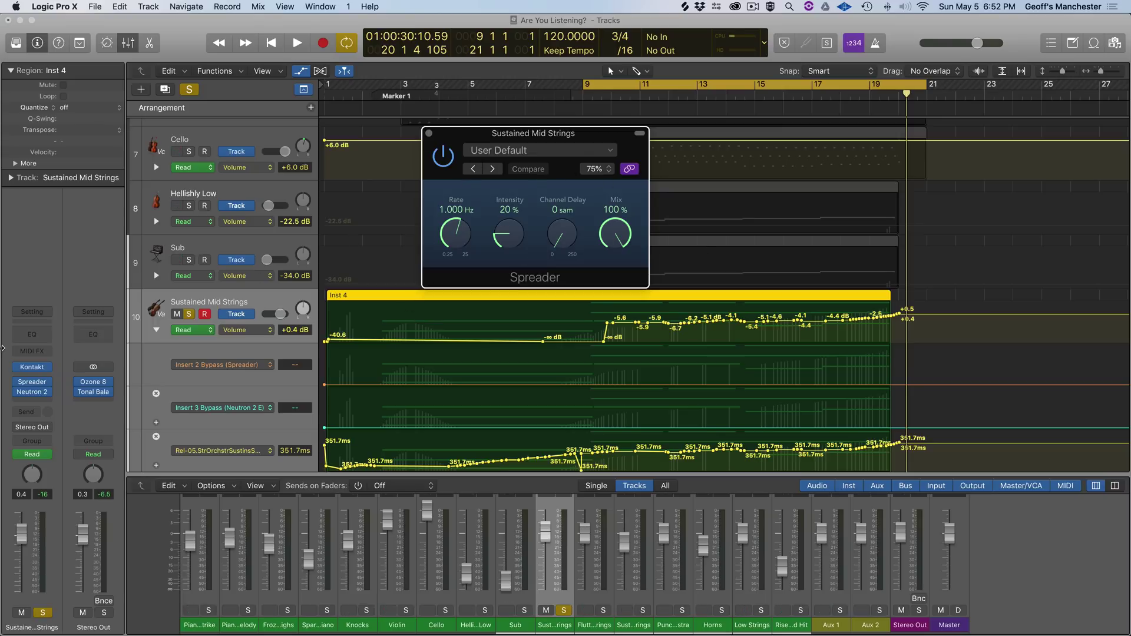
Step: Play Sustained Mid Strings from bar 9 with its Spreader and Neutron 2 inserts bypassed and the automation lanes hidden
click(18, 383)
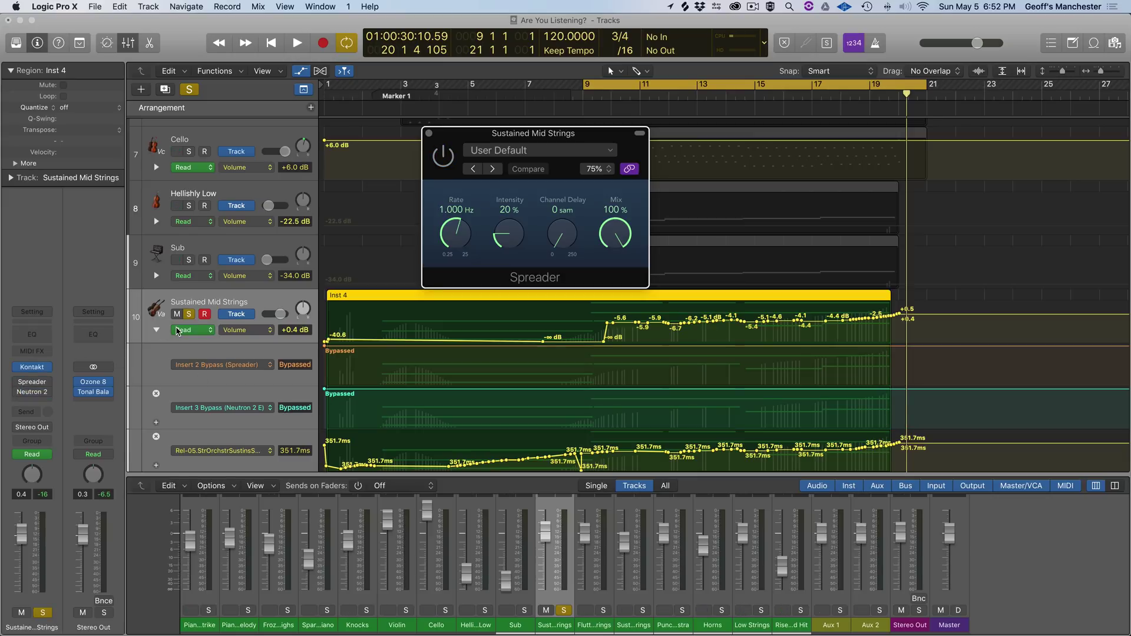
key(a)
key(super+Up)
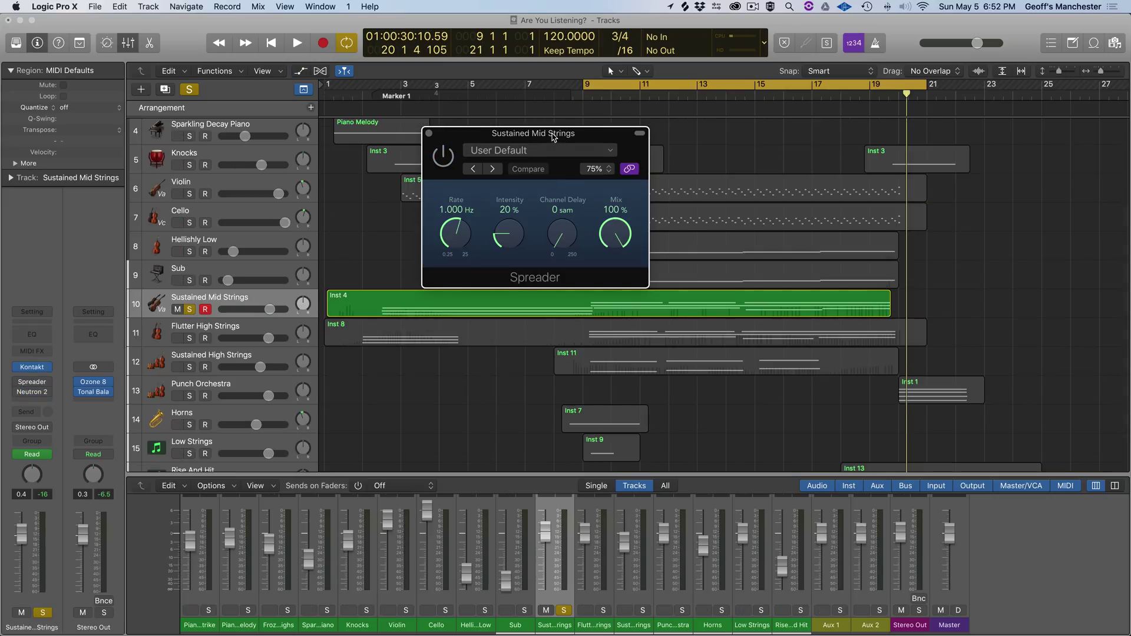
drag(554, 138, 405, 108)
key(space)
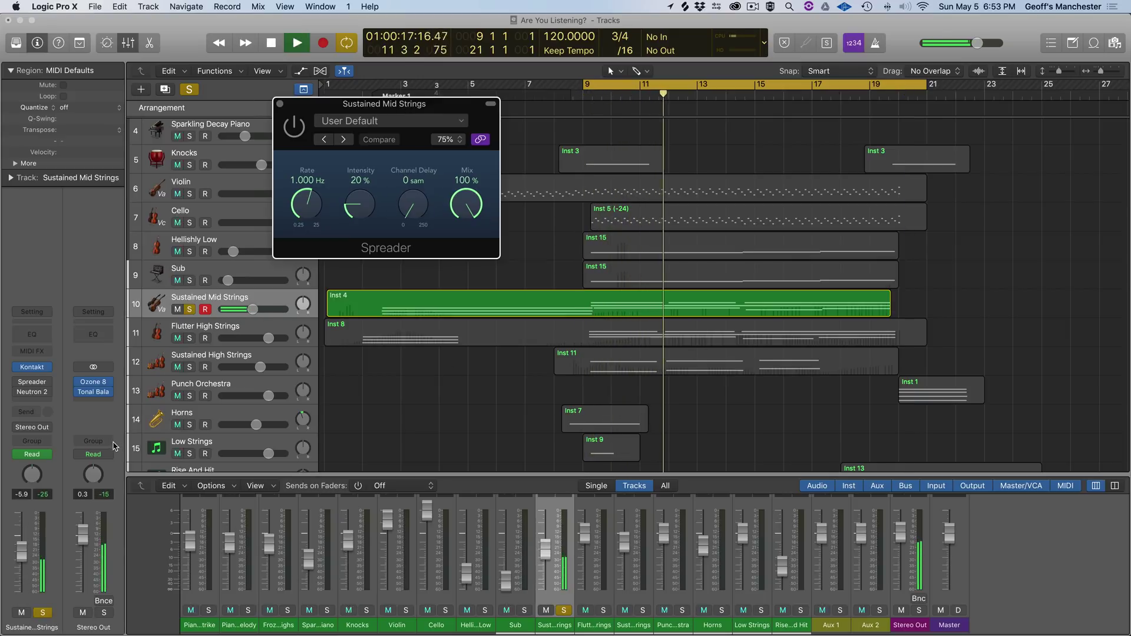
Step: Play Sustained Mid Strings with only Spreader re-enabled, stop playback, and re-enable Neutron 2 with its equalizer window open
mouse_move(25, 391)
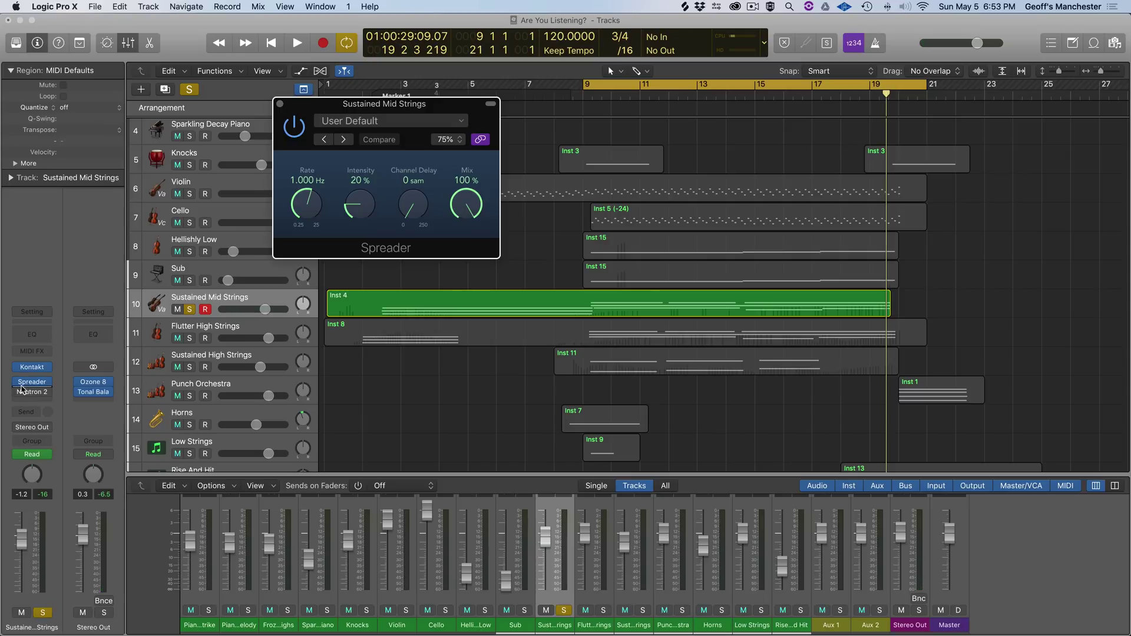
key(space)
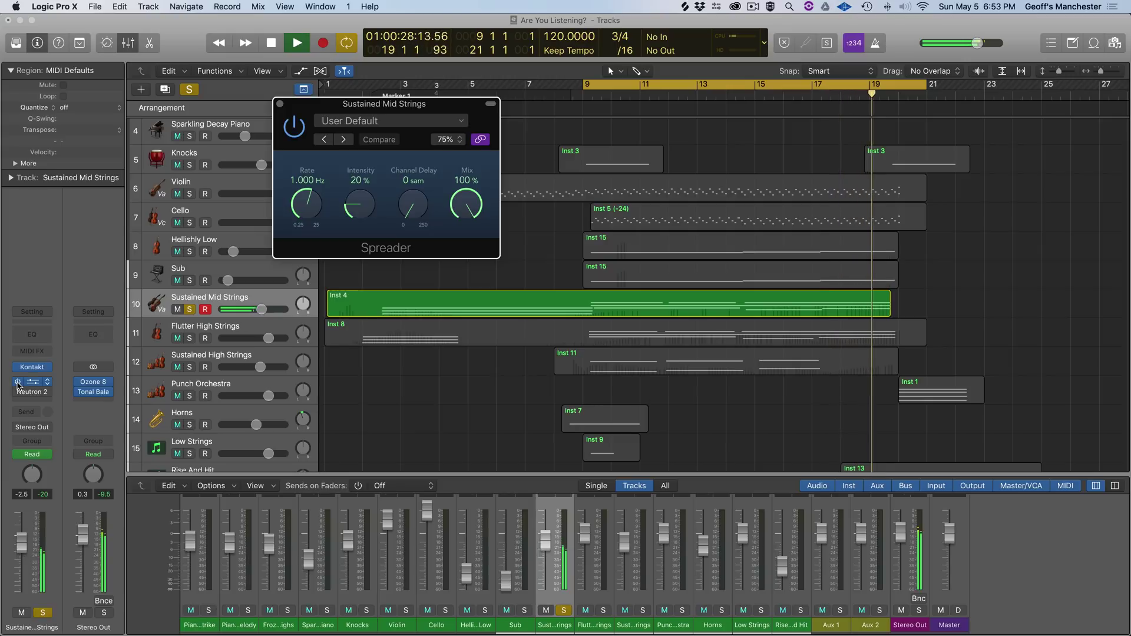
key(space)
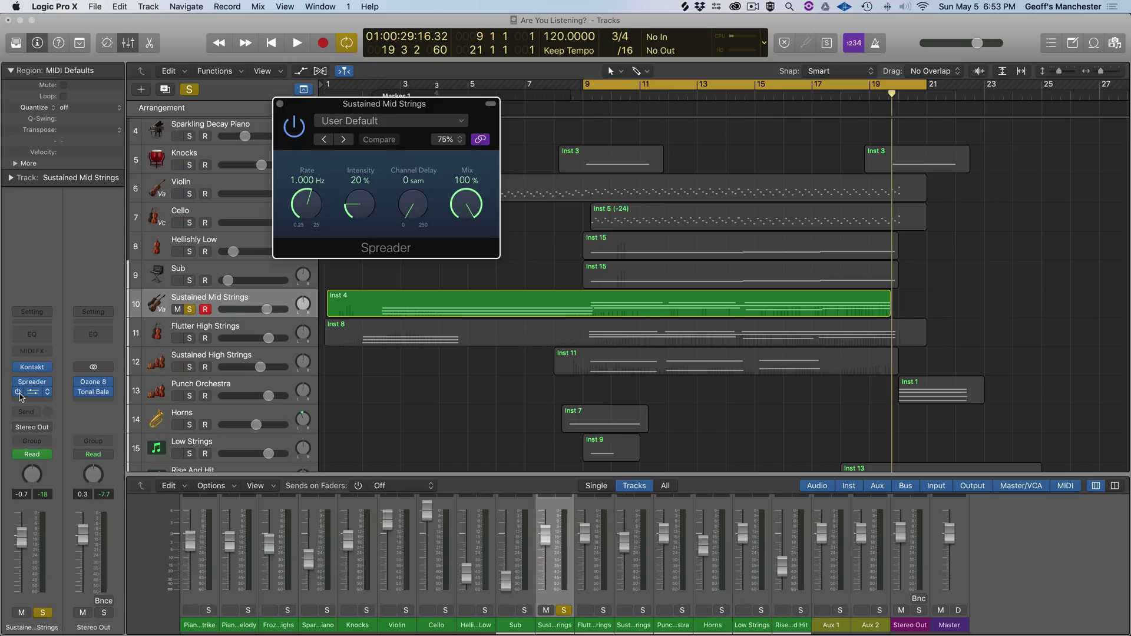
click(40, 396)
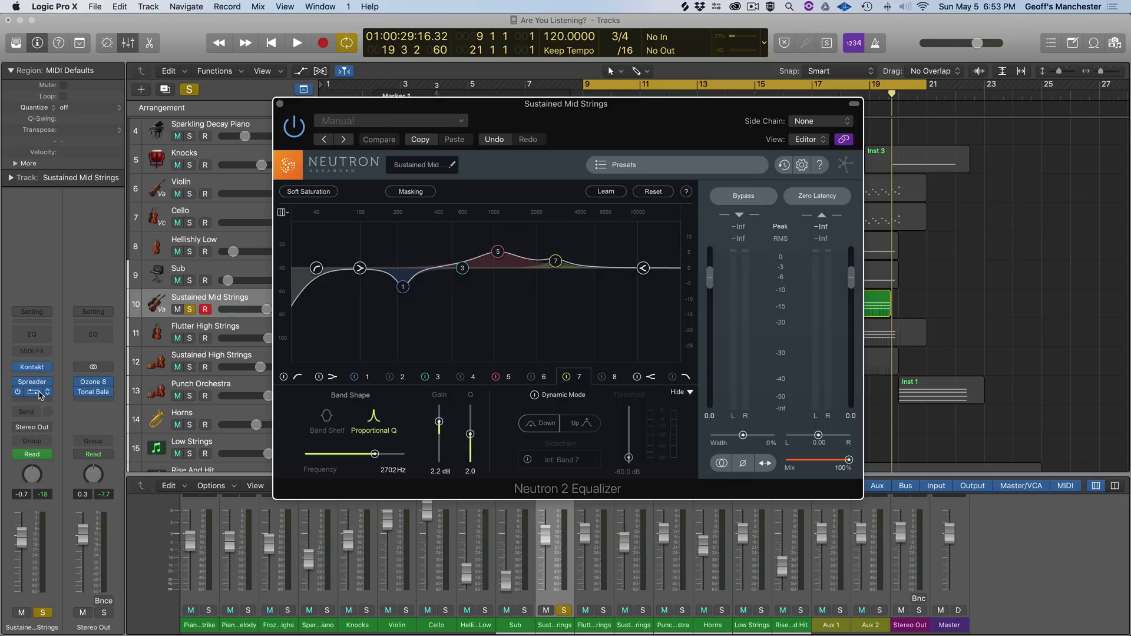
Step: Examine band 1, the high-pass, band 5 and band 7 of the Neutron 2 Equalizer on Sustained Mid Strings
click(405, 288)
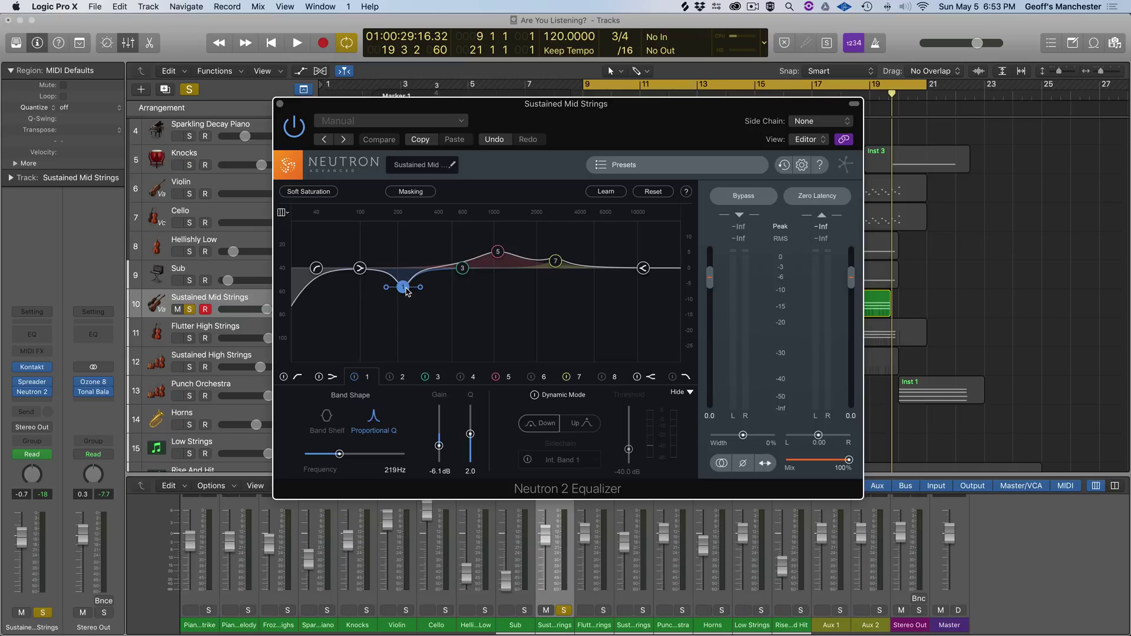
click(318, 269)
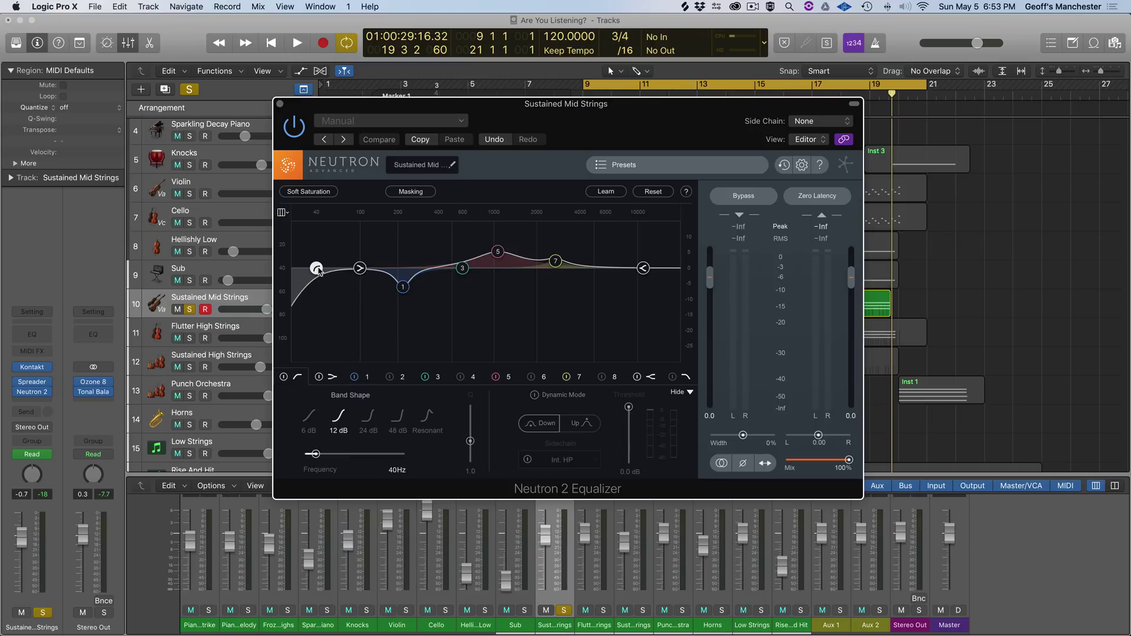
click(496, 253)
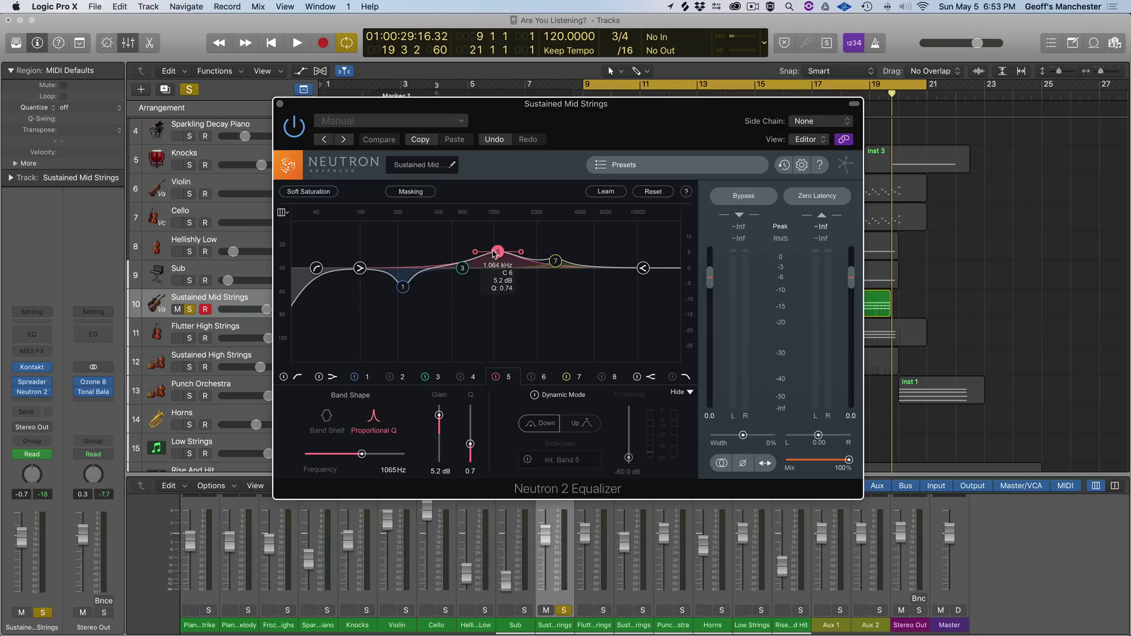
click(557, 264)
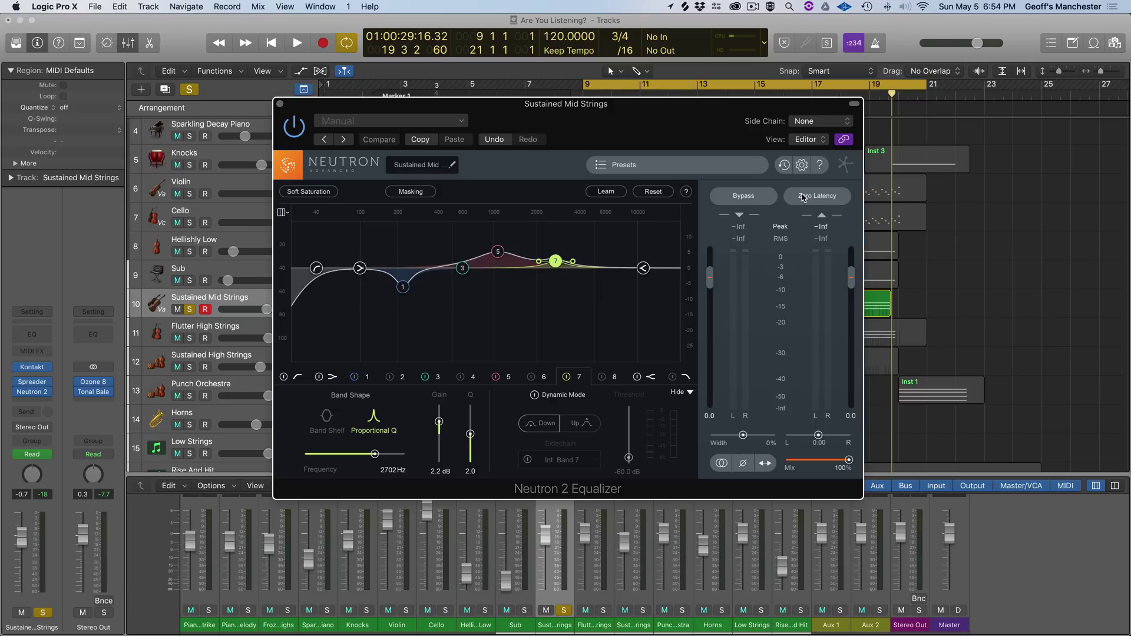
Step: Compare Sustained Mid Strings soloed from bar 9 with the Neutron 2 Equalizer bypassed and active, stopping with it bypassed
click(745, 197)
key(space)
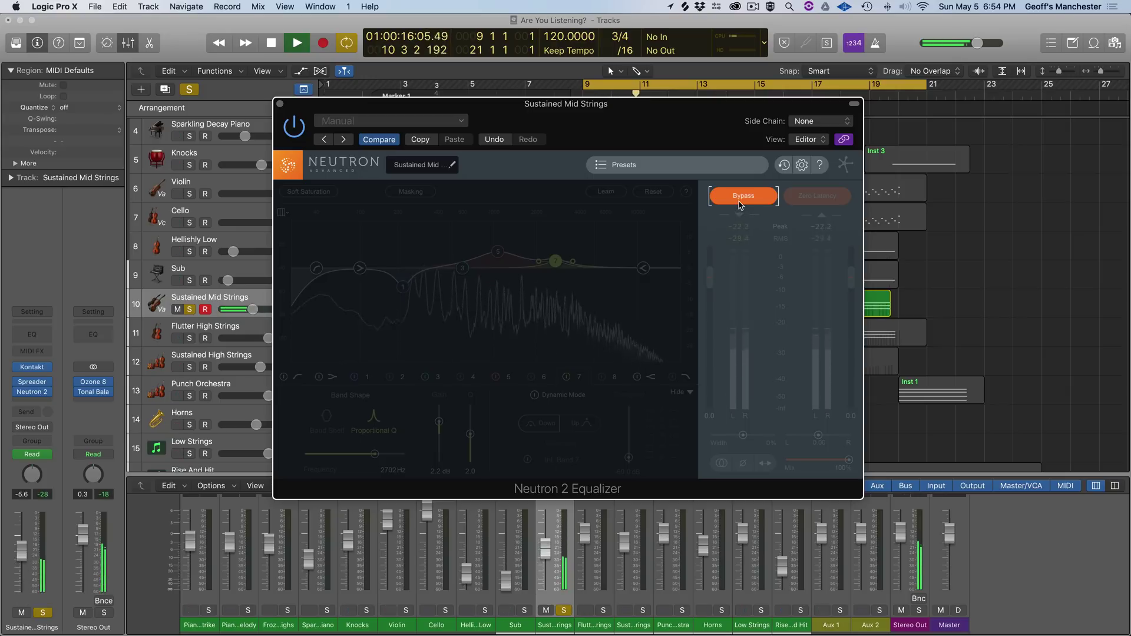
click(741, 203)
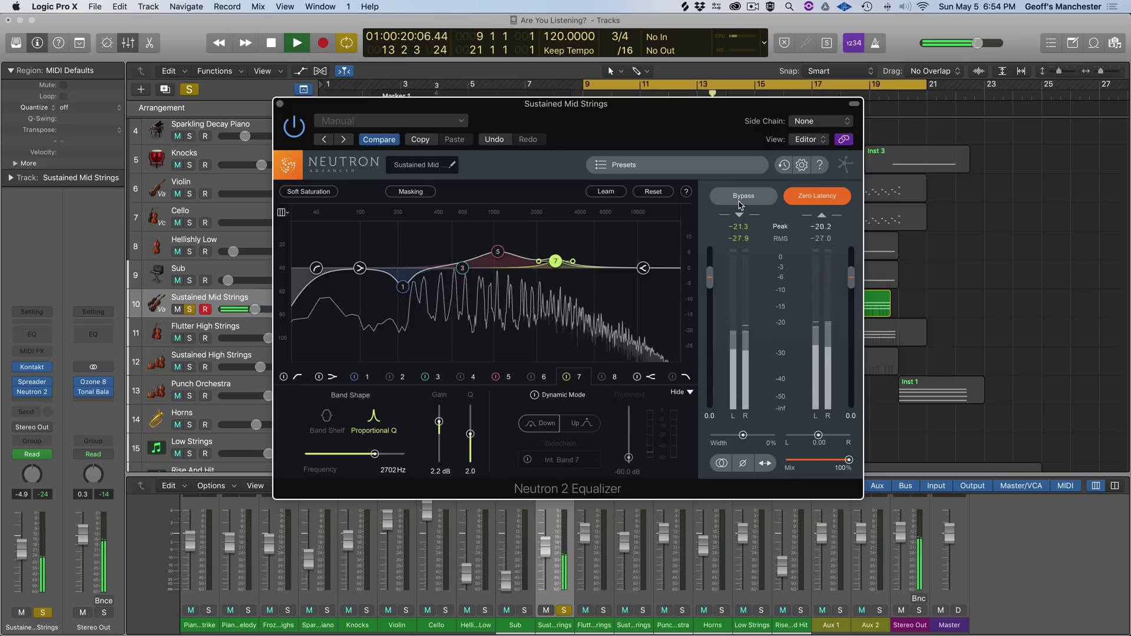
click(741, 204)
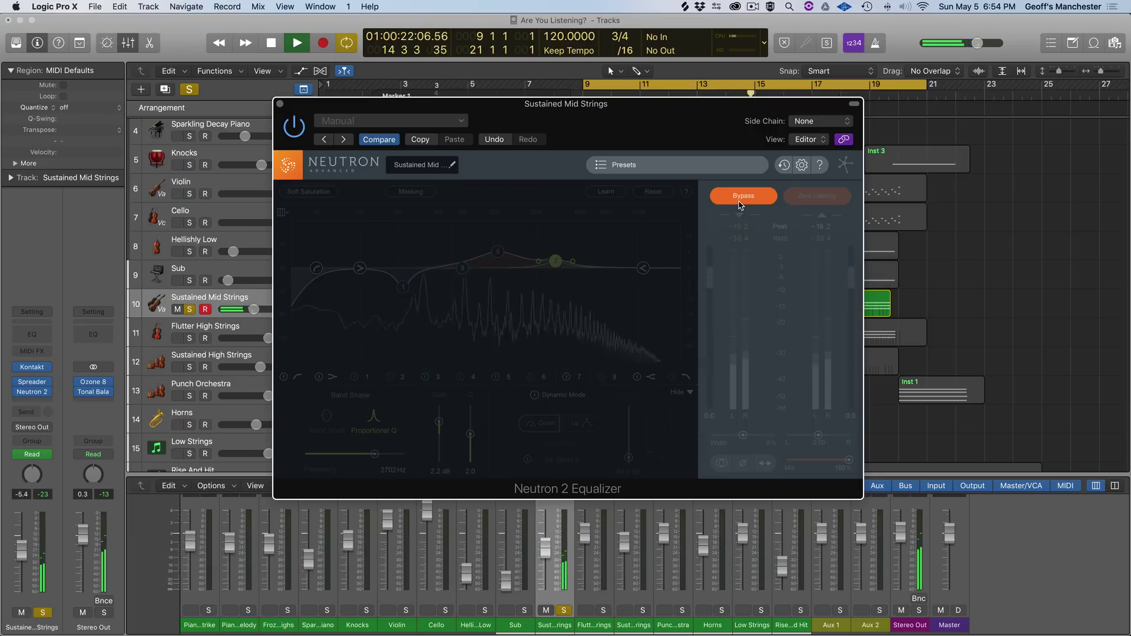
click(741, 203)
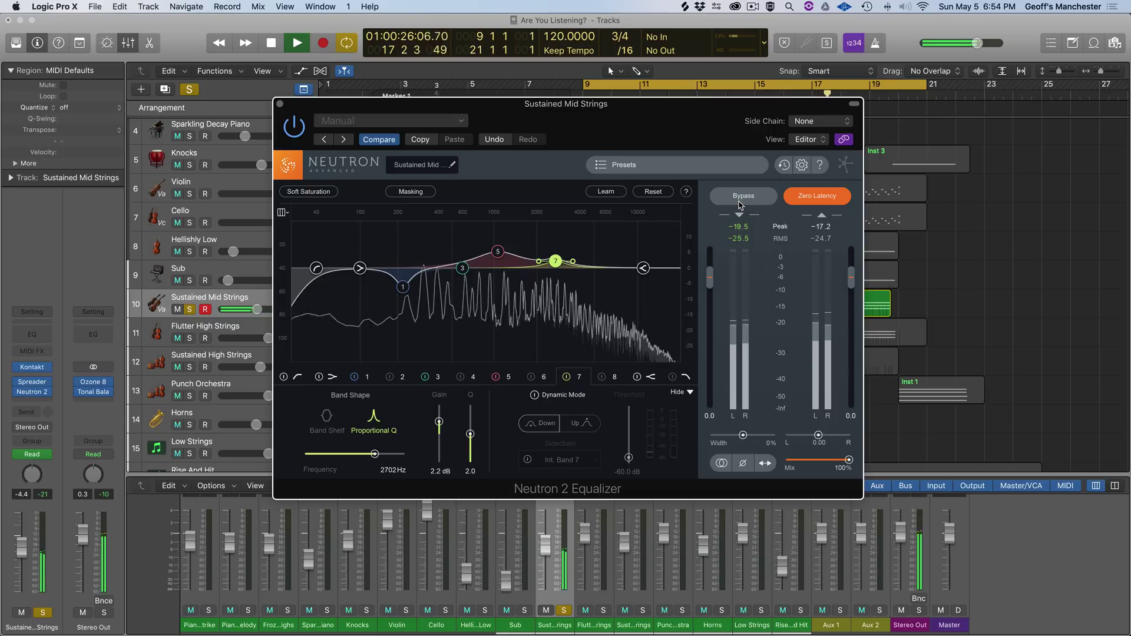
click(741, 202)
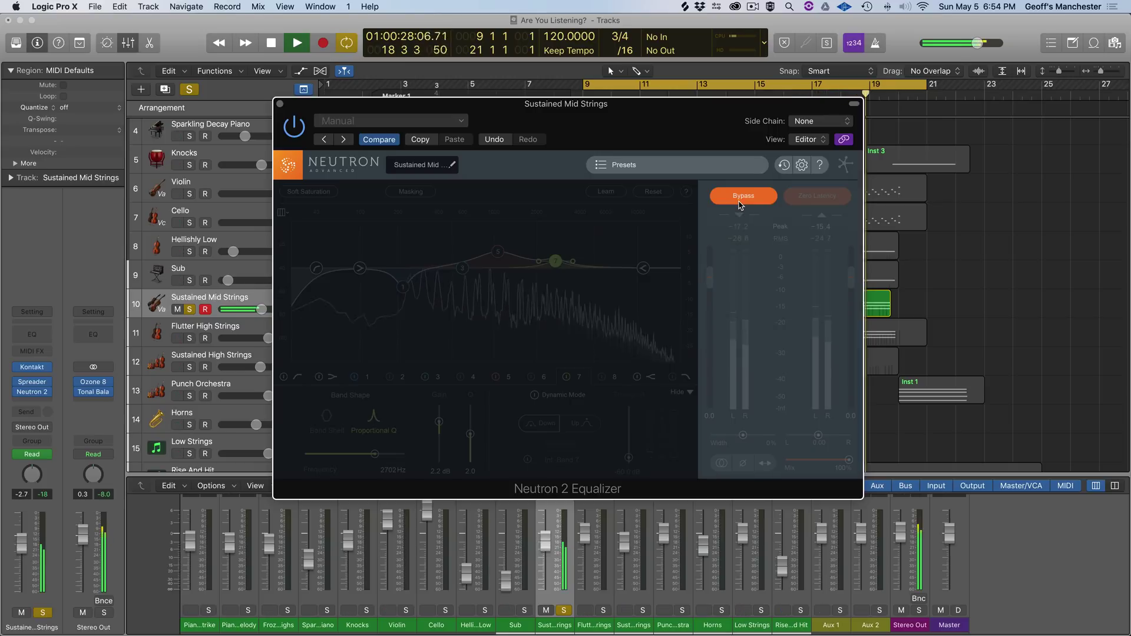
key(space)
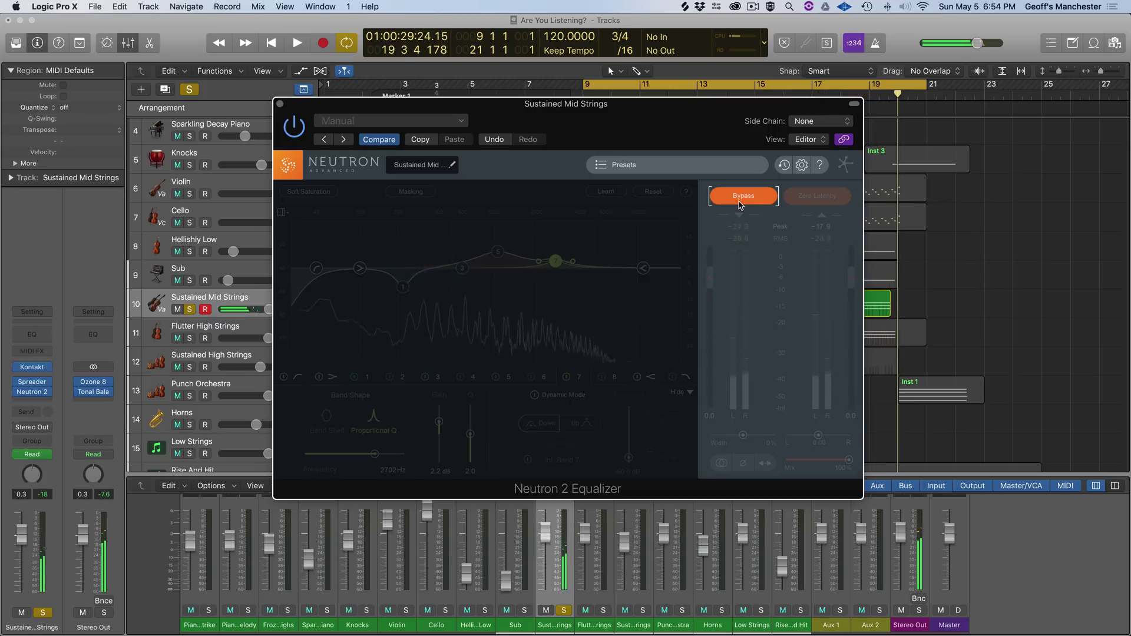
Step: Unsolo Sustained Mid Strings, compare its Neutron 2 Equalizer bypassed and active in the mix, and close the equalizer window with it active
key(s)
key(space)
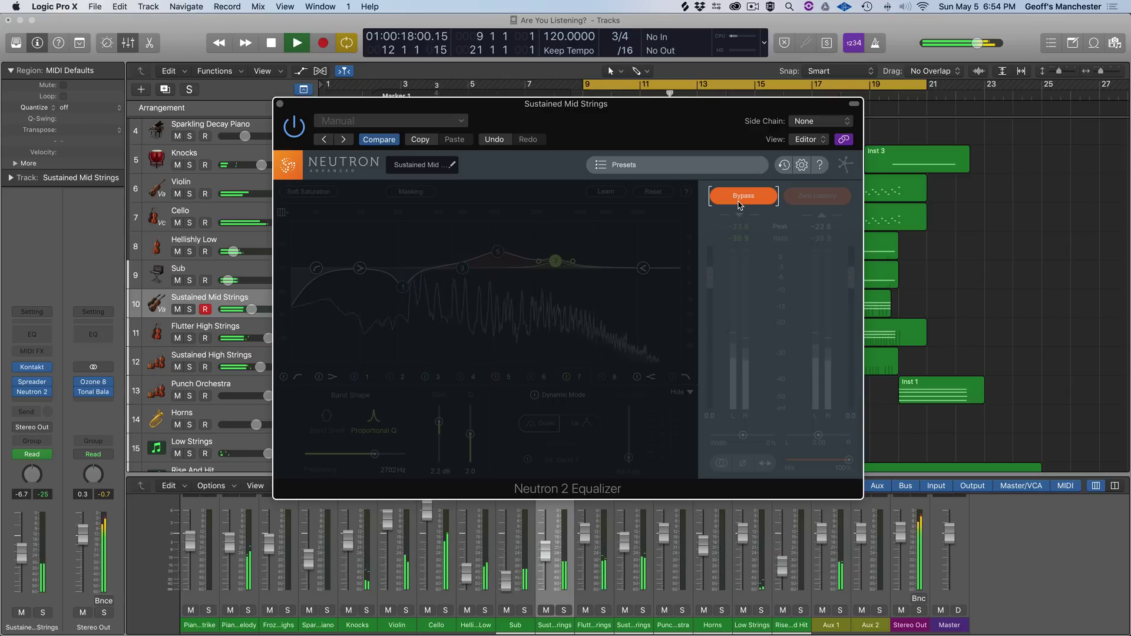
click(741, 202)
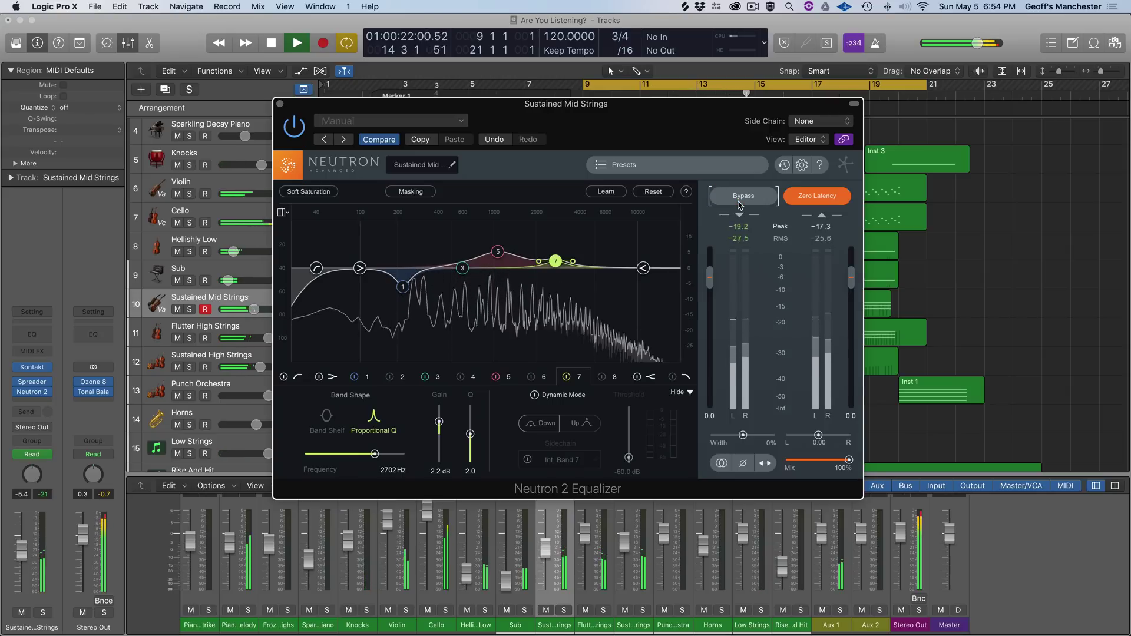
click(741, 202)
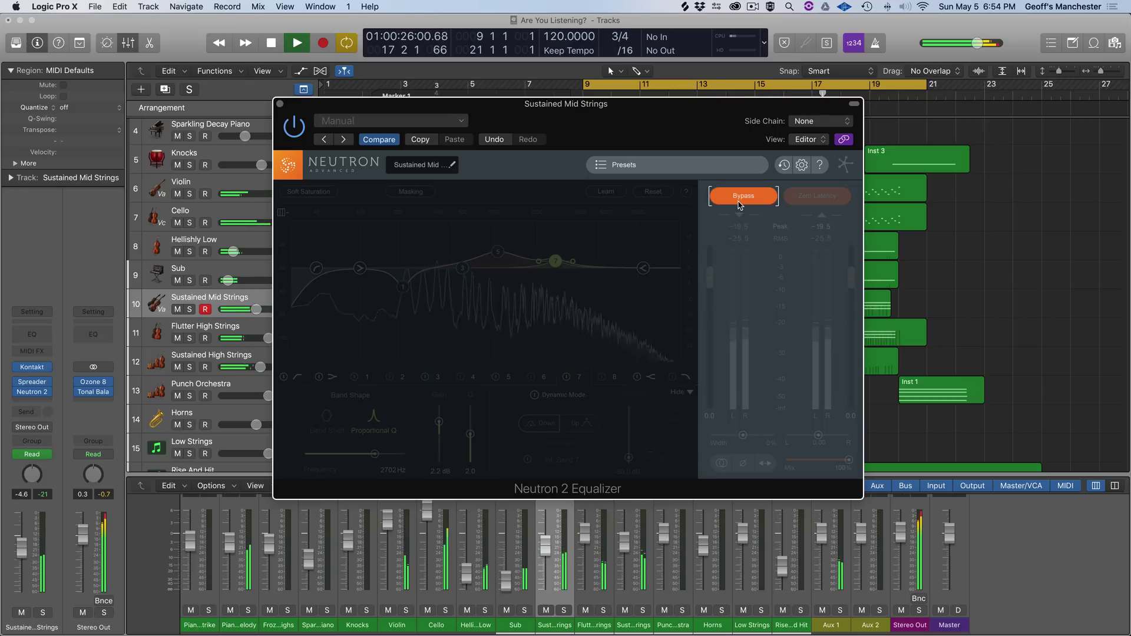
click(742, 197)
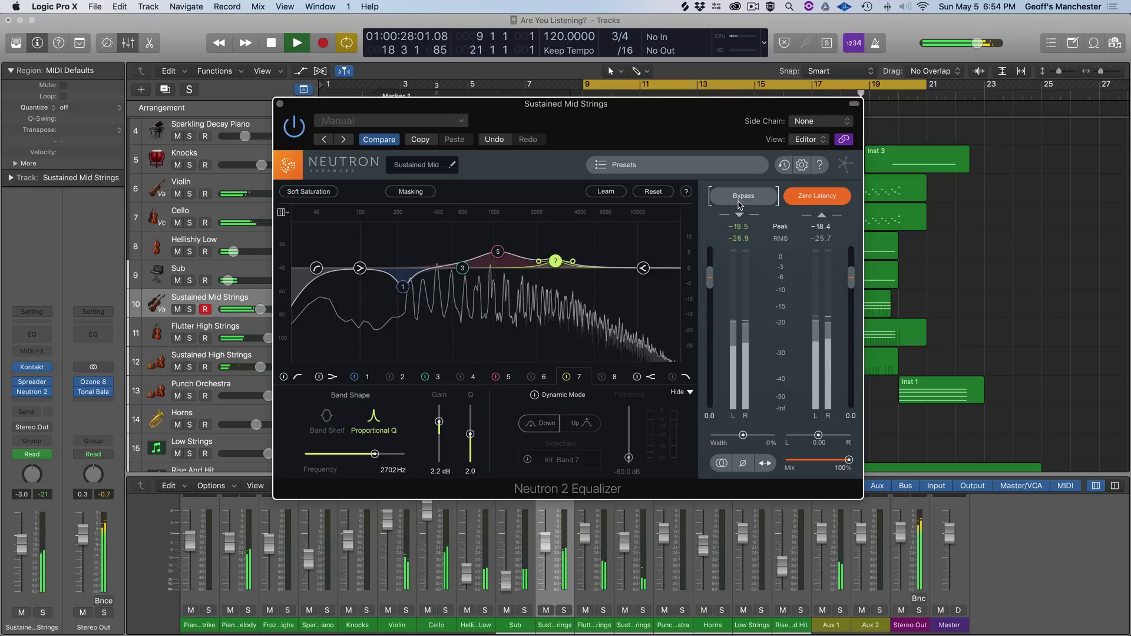
key(space)
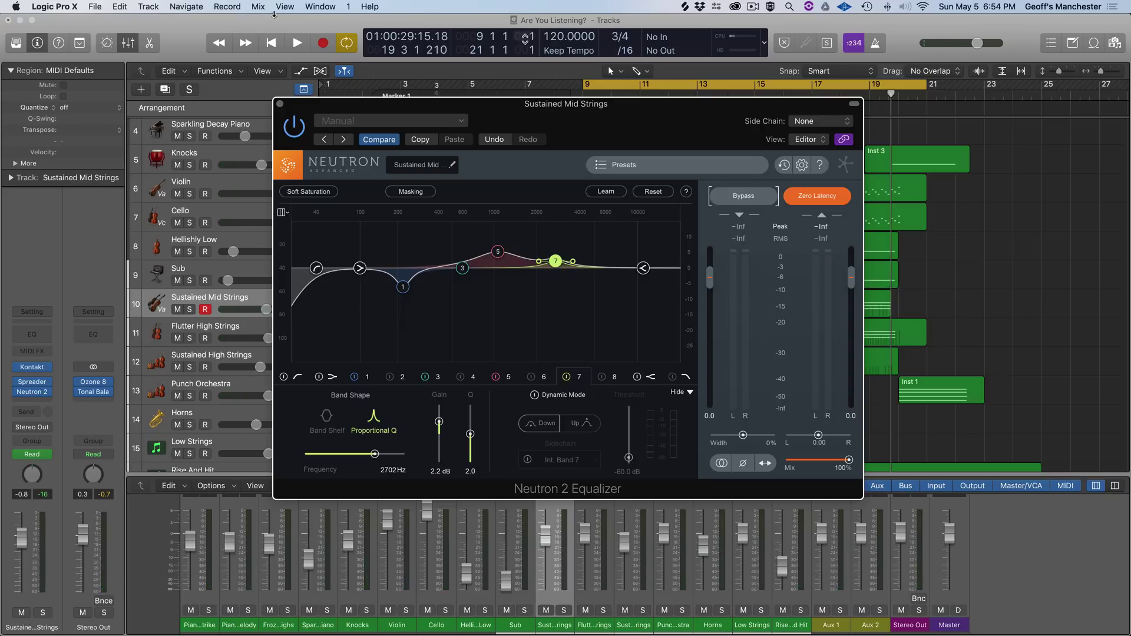
click(279, 104)
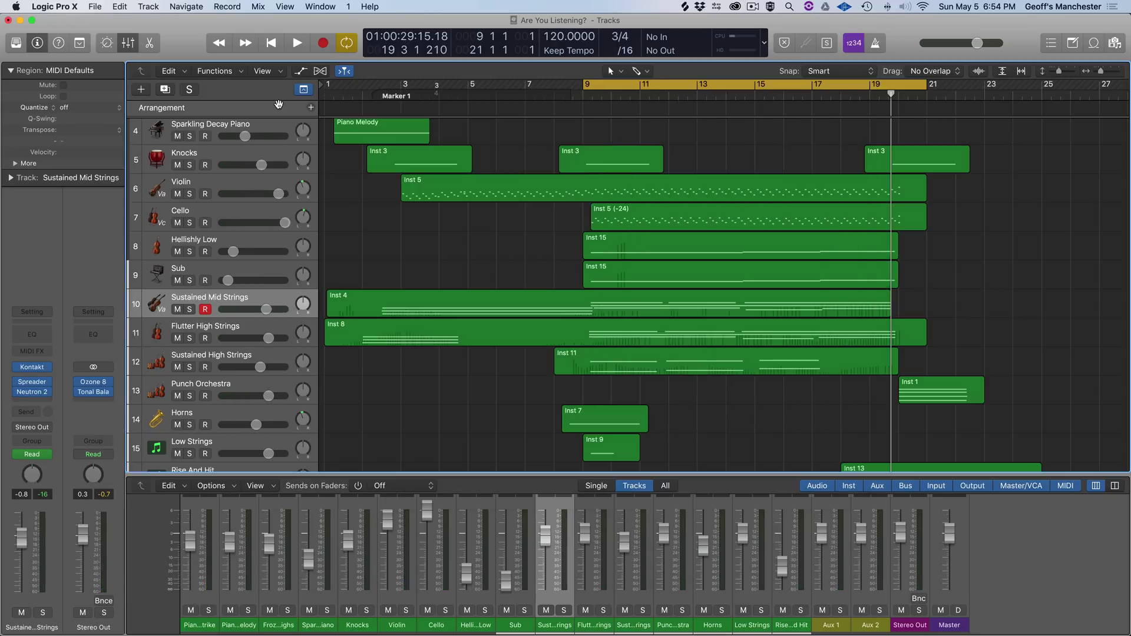
Step: Select the Flutter High Strings track and view its Kontakt instrument, closing the window when done
click(232, 331)
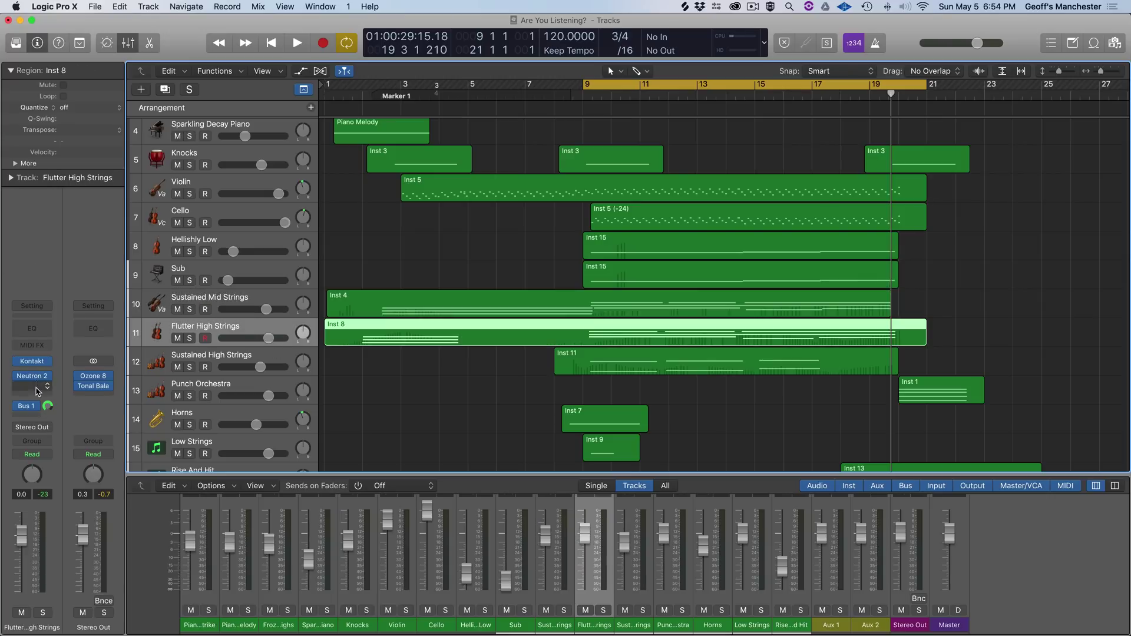
click(34, 363)
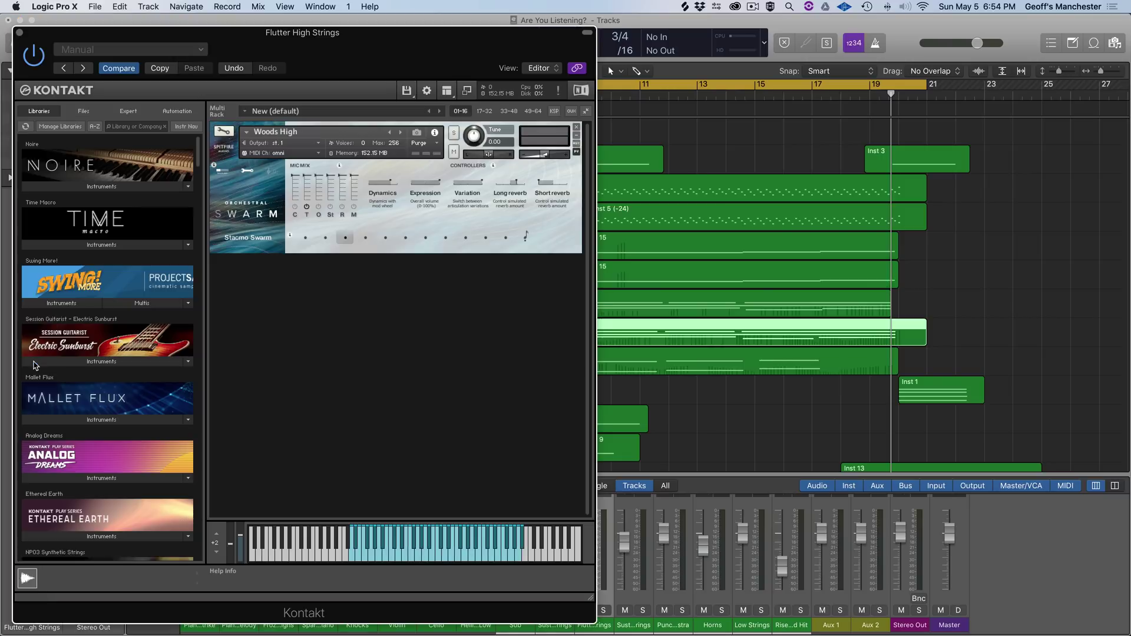
click(20, 33)
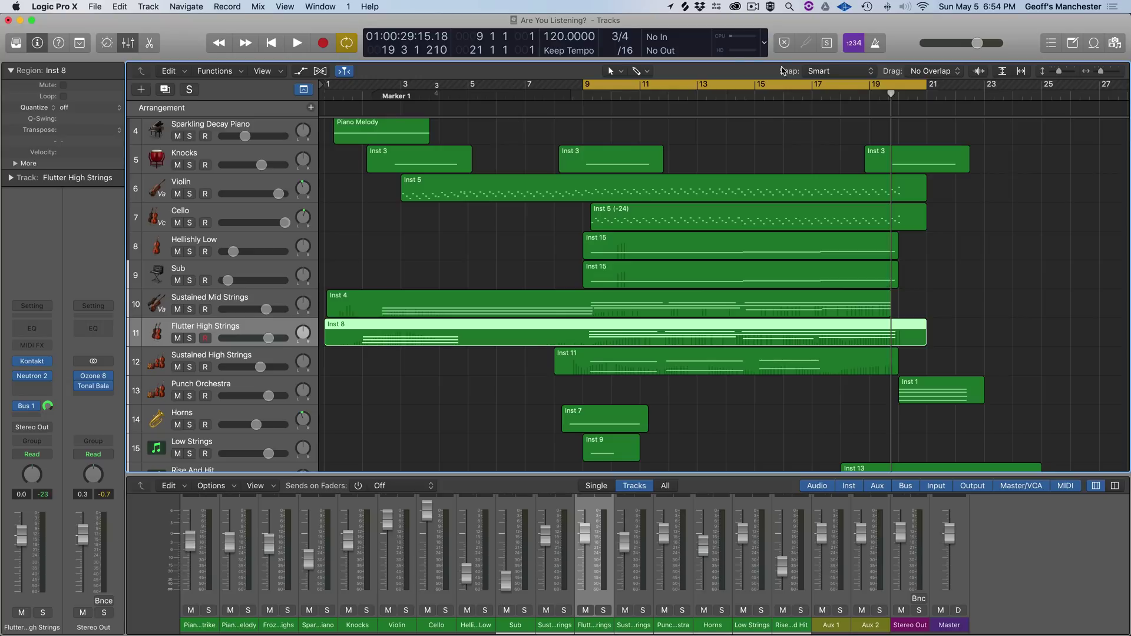
Step: Extend the cycle range back to bar 1 and play Flutter High Strings soloed, stopping around bar 5
drag(583, 85, 328, 85)
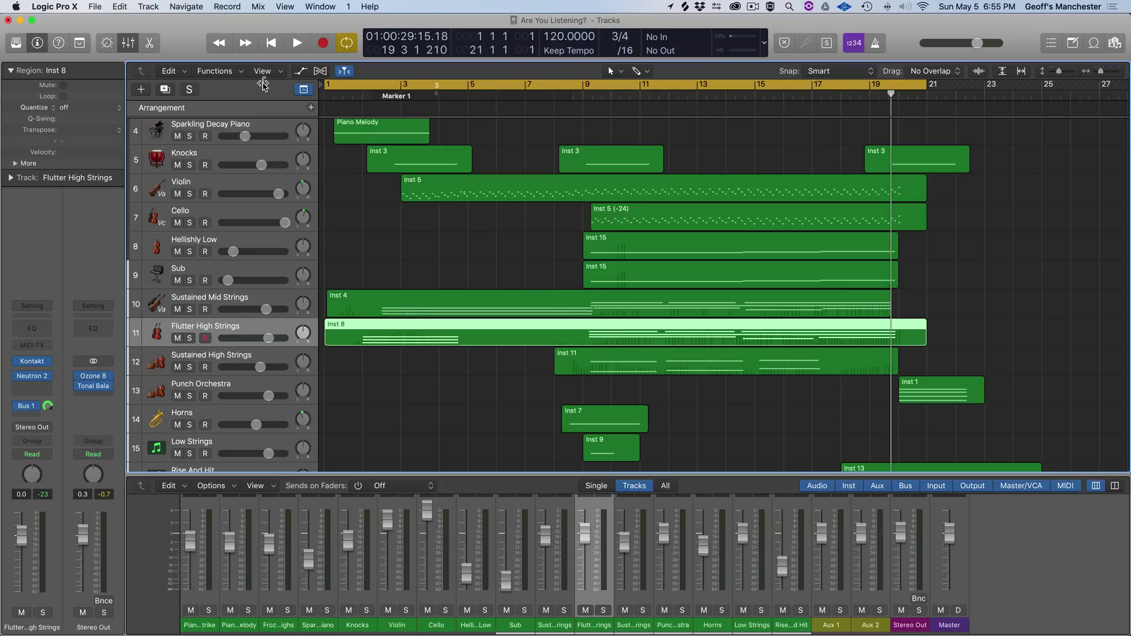
key(space)
key(s)
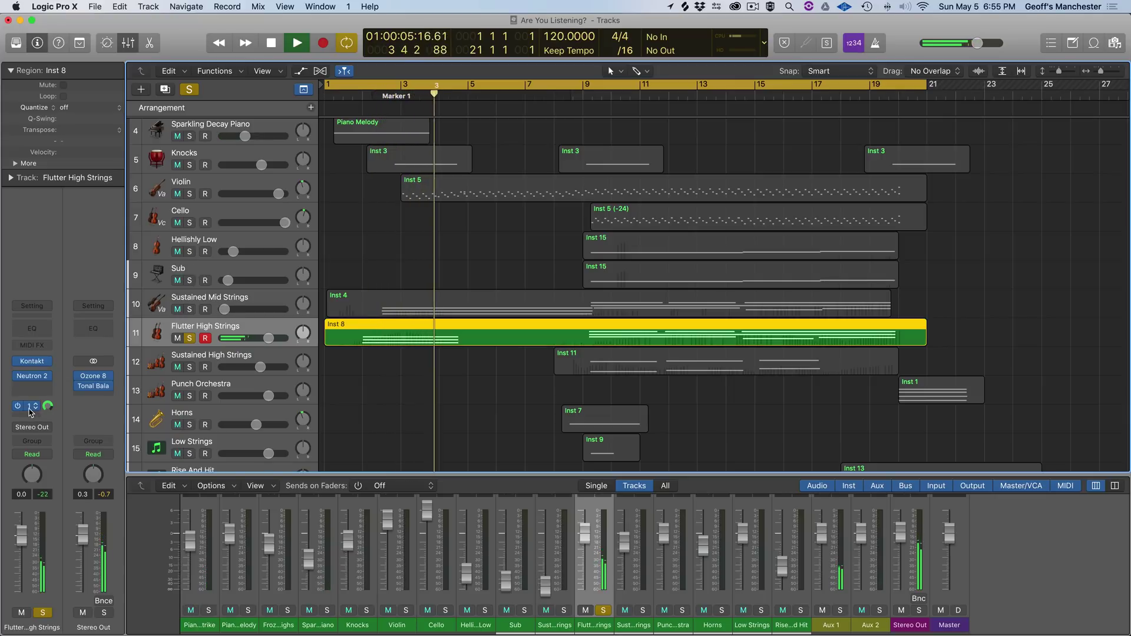
mouse_move(24, 411)
key(space)
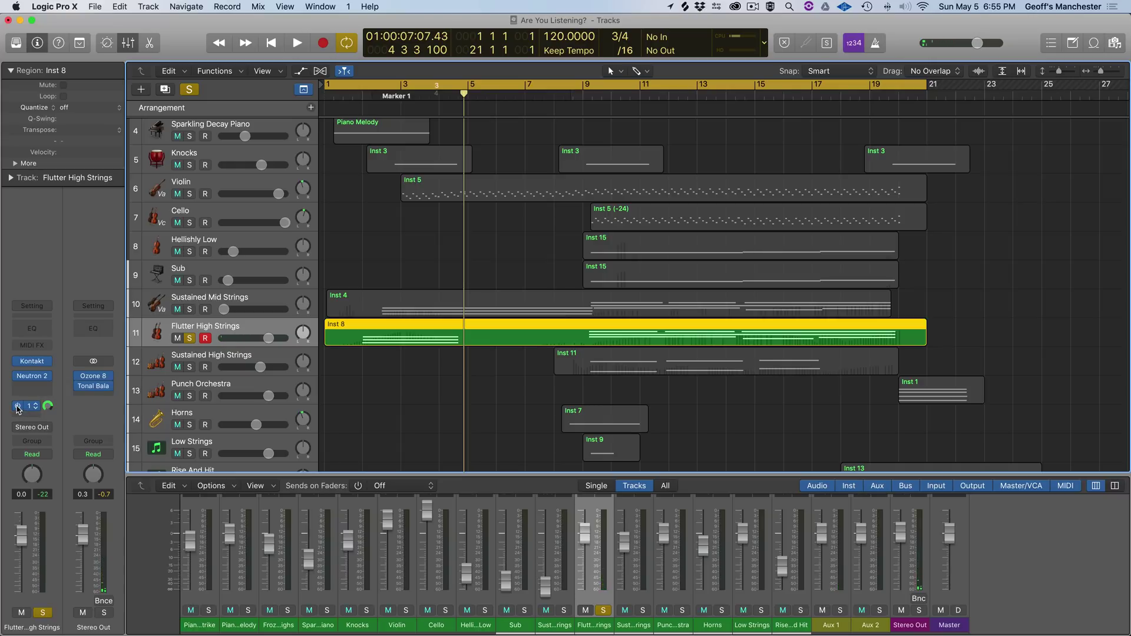
Step: Inspect the Neutron 2 equalizer curve and high shelf on Flutter High Strings, and close its window
click(33, 377)
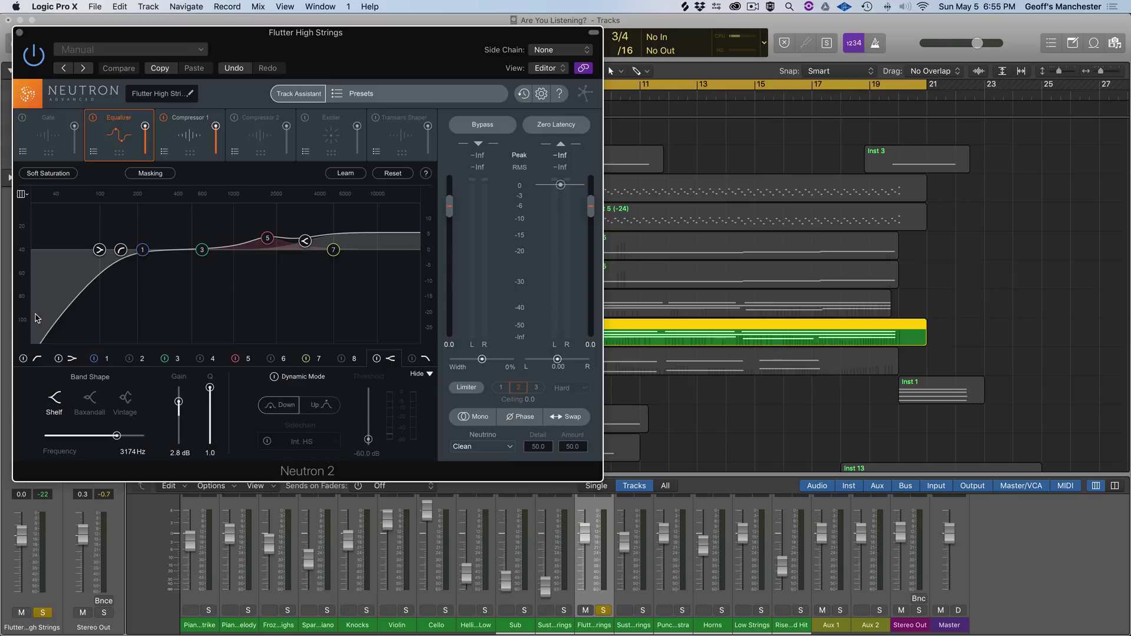
mouse_move(311, 242)
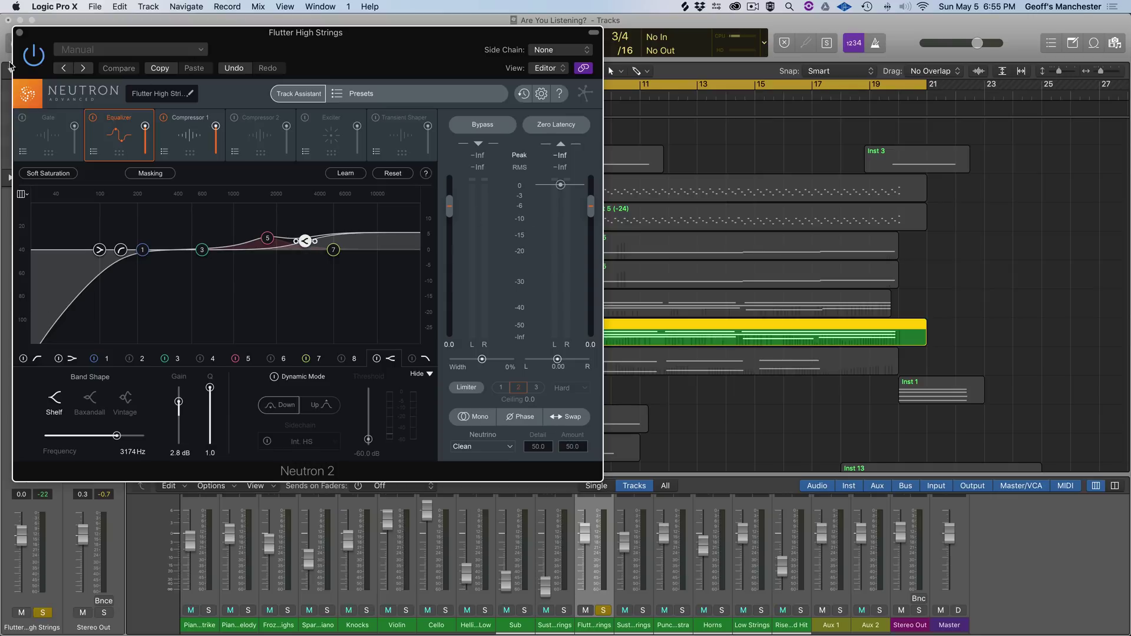
click(20, 32)
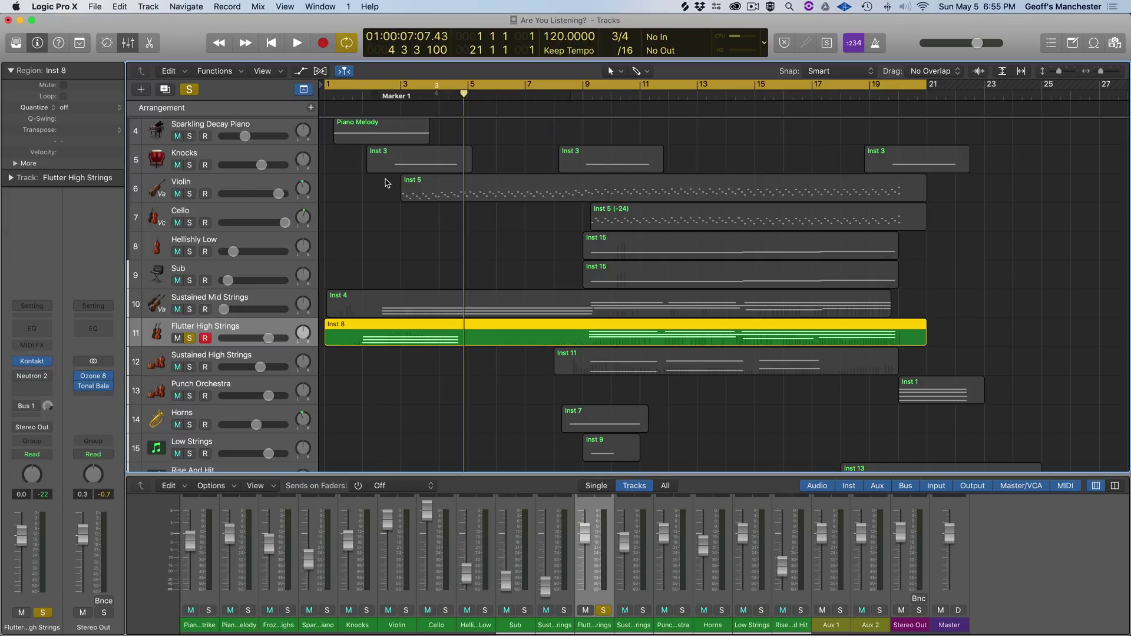
Step: Compare soloed Flutter High Strings from bar 1 with Neutron 2 and the Bus 1 send bypassed and active, leaving both active
key(space)
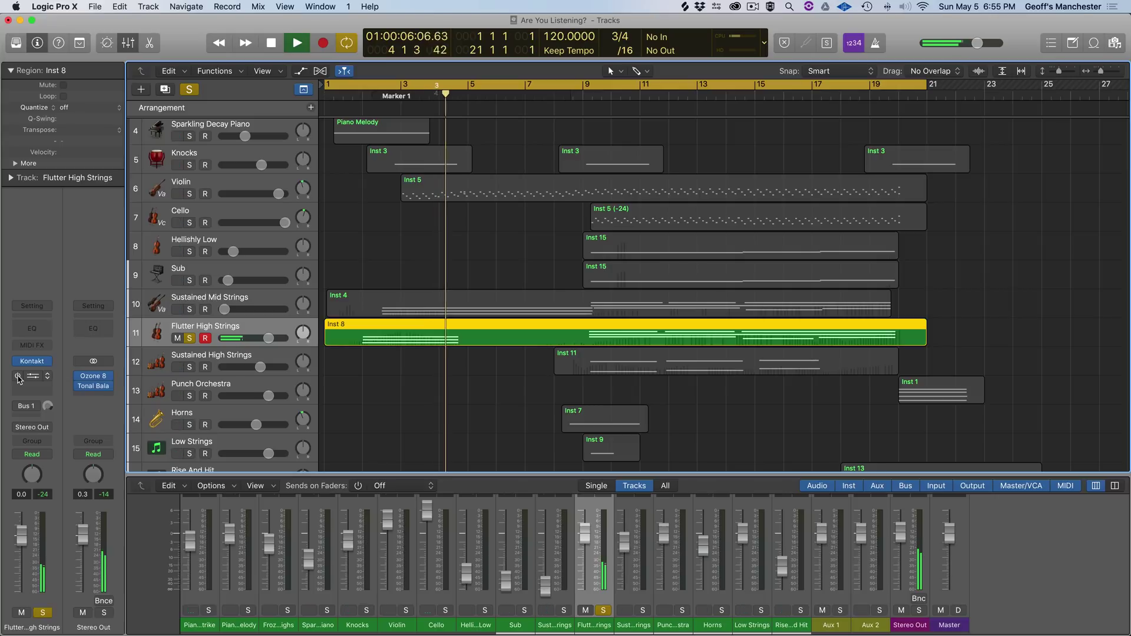
key(space)
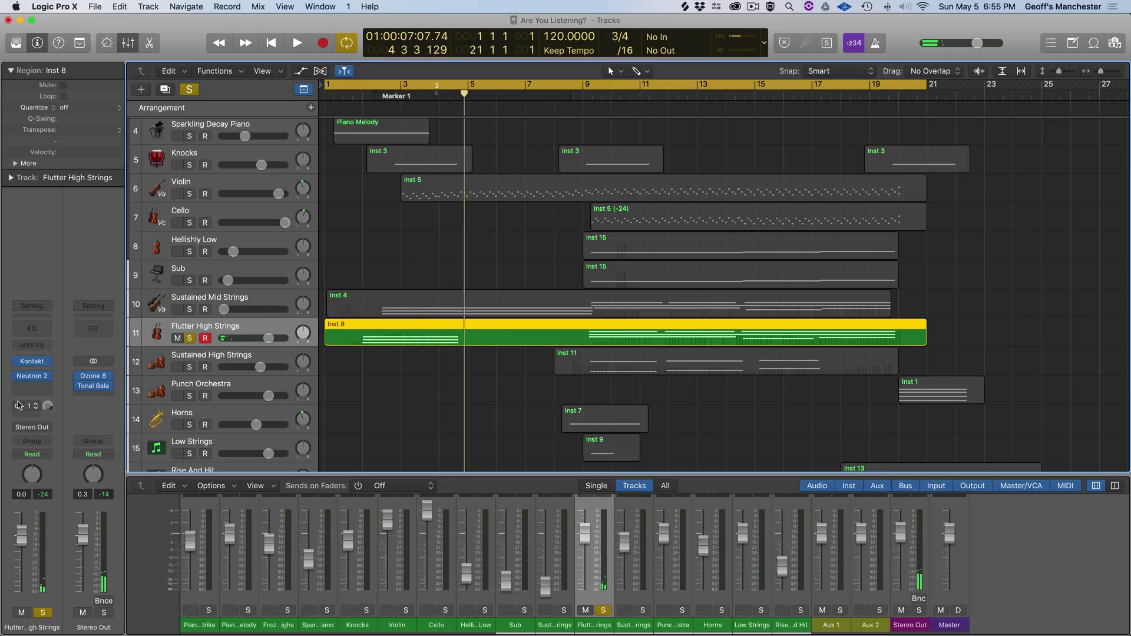
click(19, 406)
key(space)
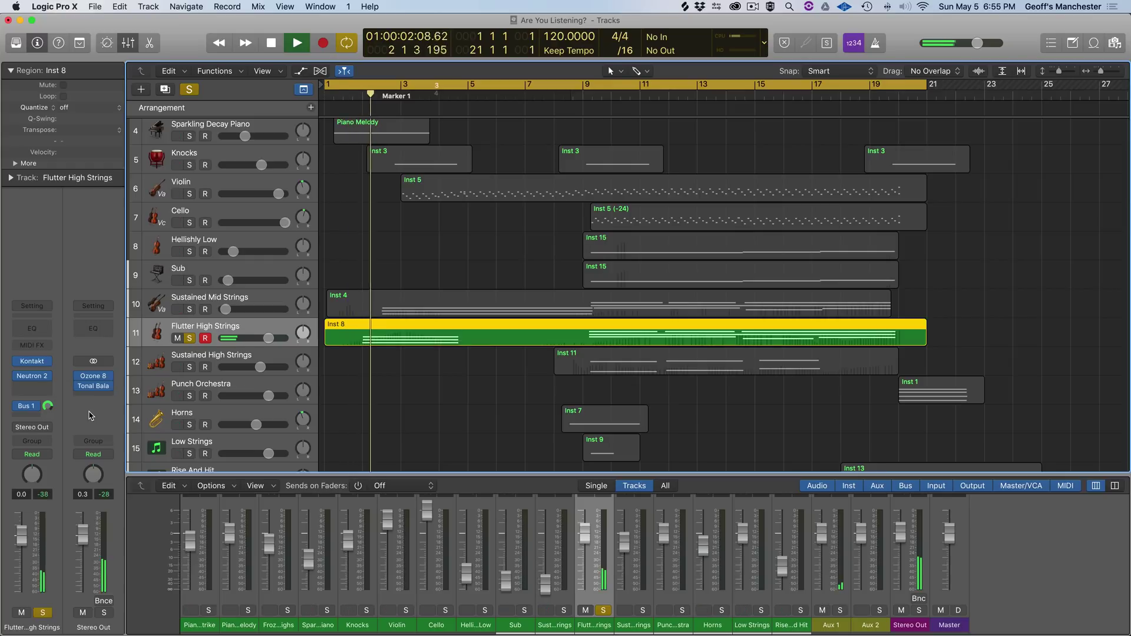
click(18, 405)
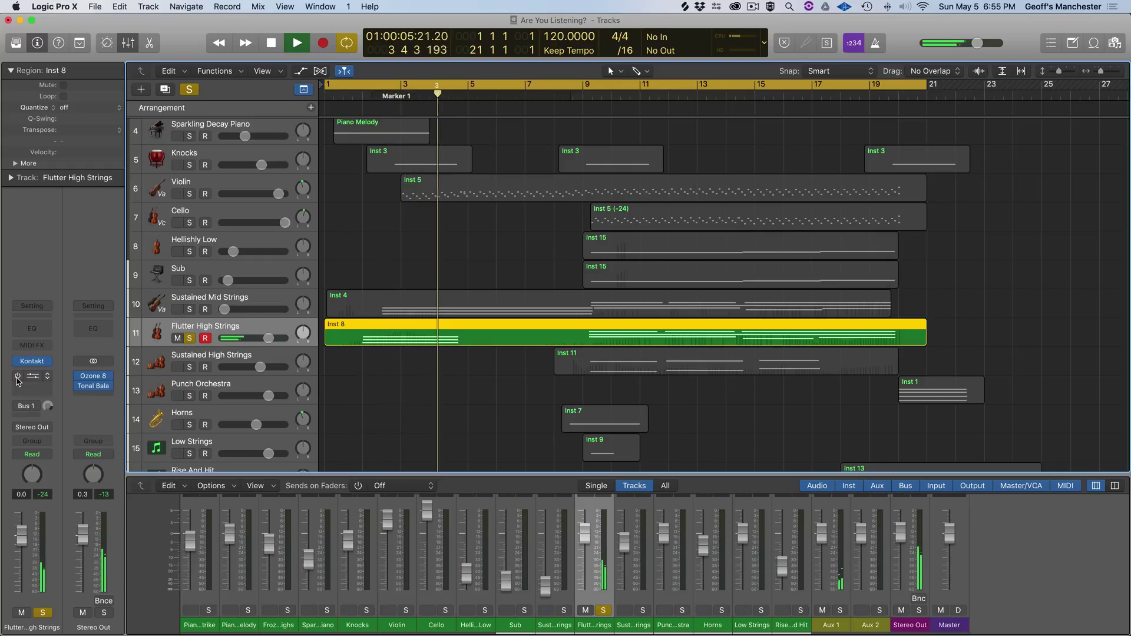
click(19, 405)
key(space)
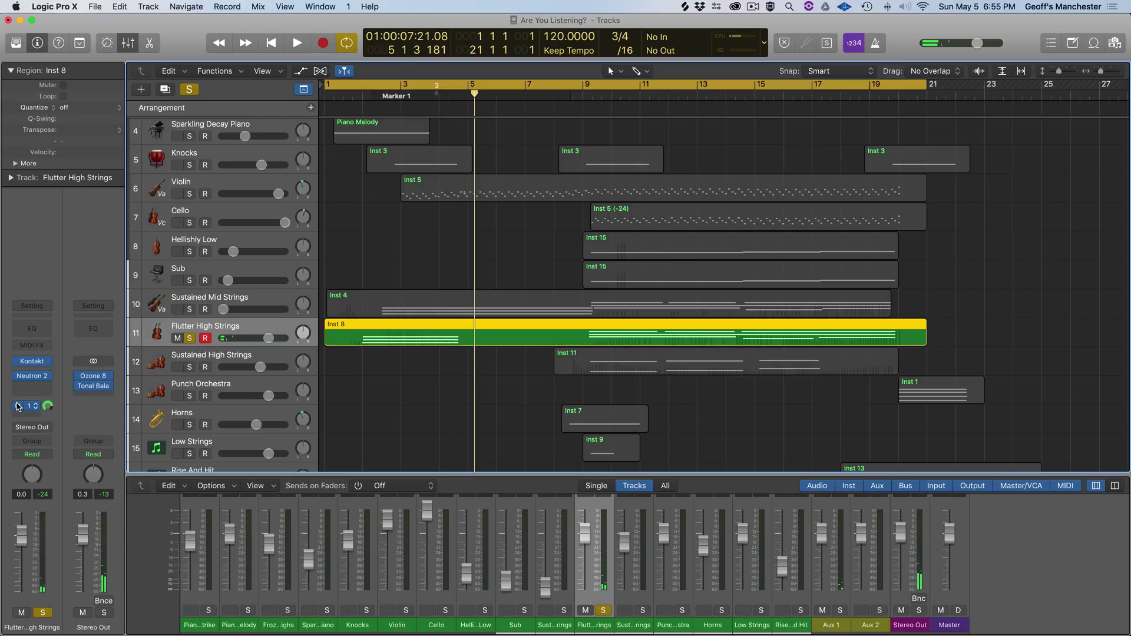
Step: Turn off cycling and play Flutter High Strings from just before bar 9, comparing Neutron 2 and the Bus 1 send bypassed and active
drag(475, 93, 573, 95)
key(c)
key(space)
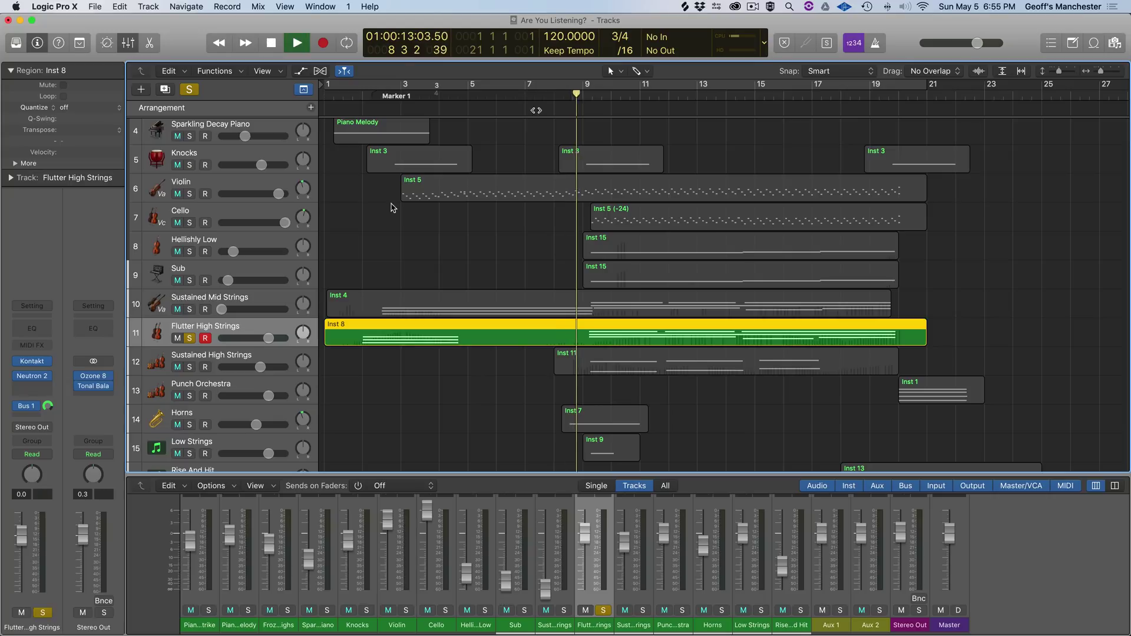
click(17, 376)
click(17, 406)
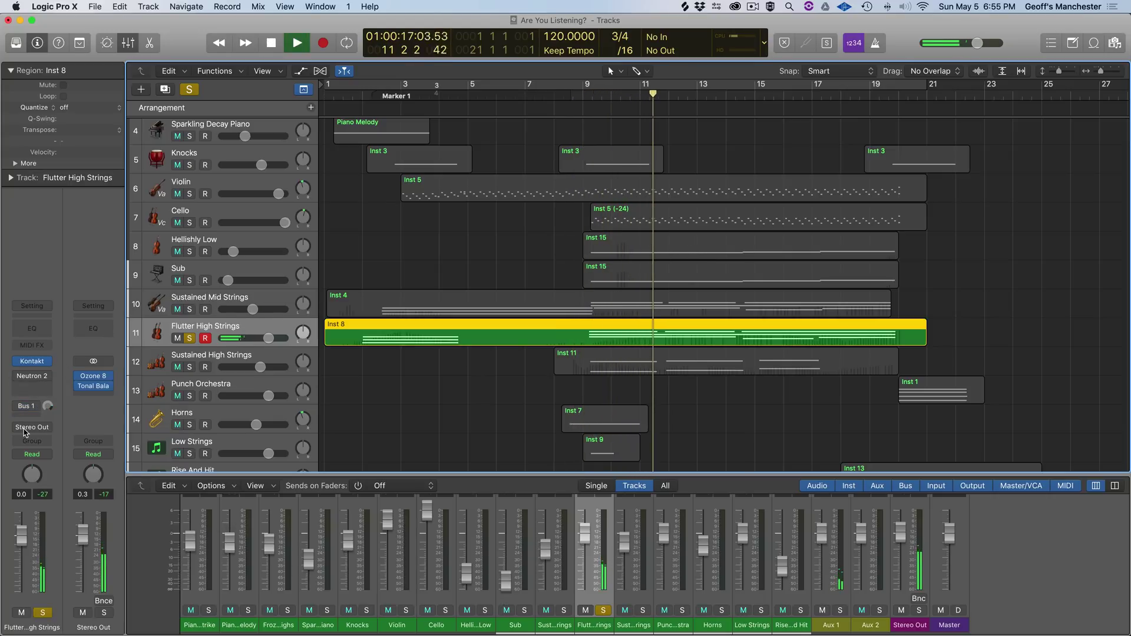
click(17, 376)
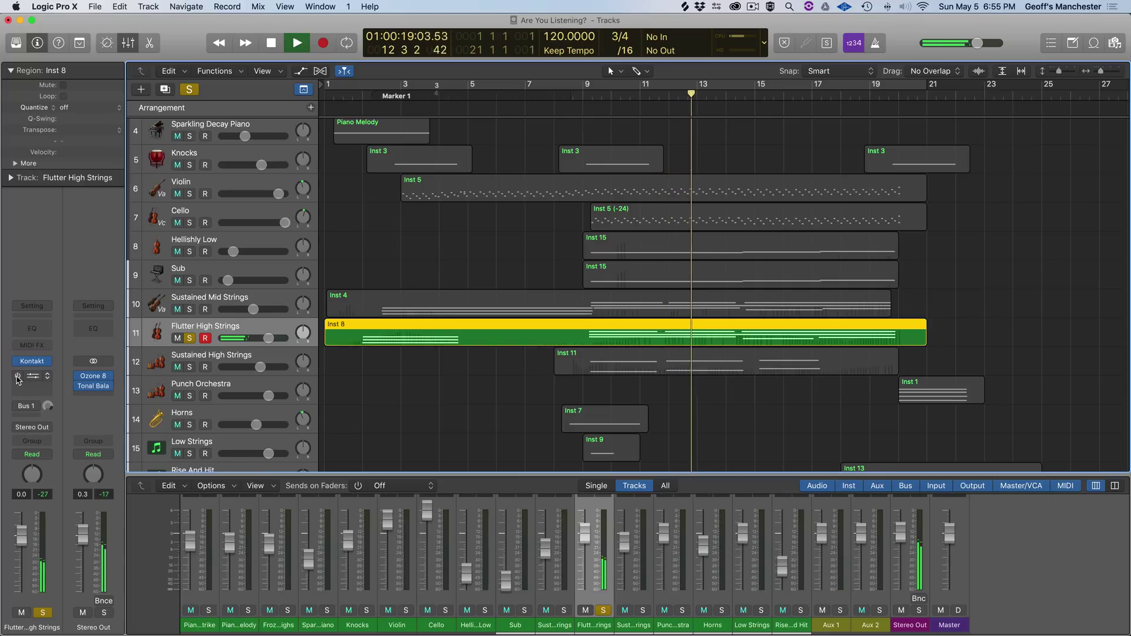
click(16, 407)
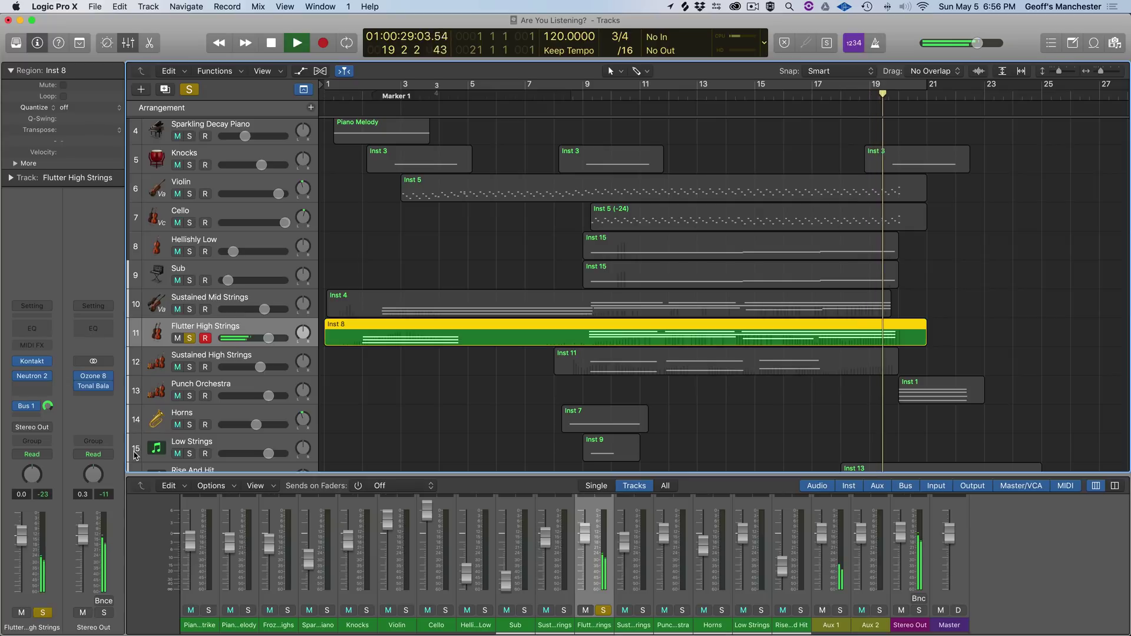
key(space)
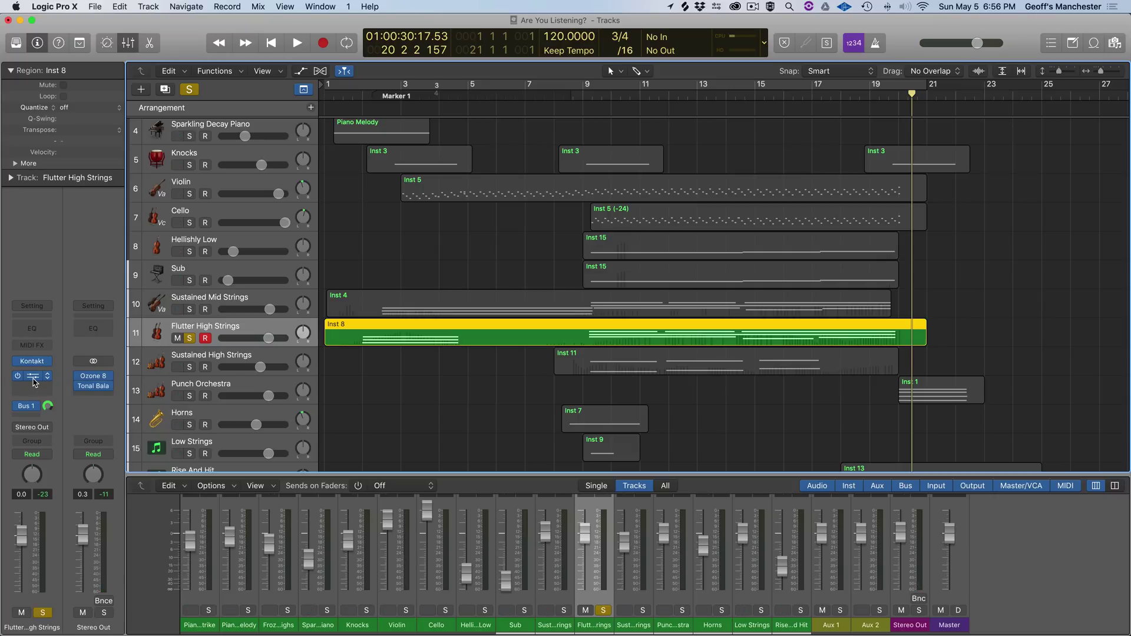
Step: Inspect the Neutron 2 equalizer settings on Flutter High Strings, close the plug-in window, and unsolo the track
key(v)
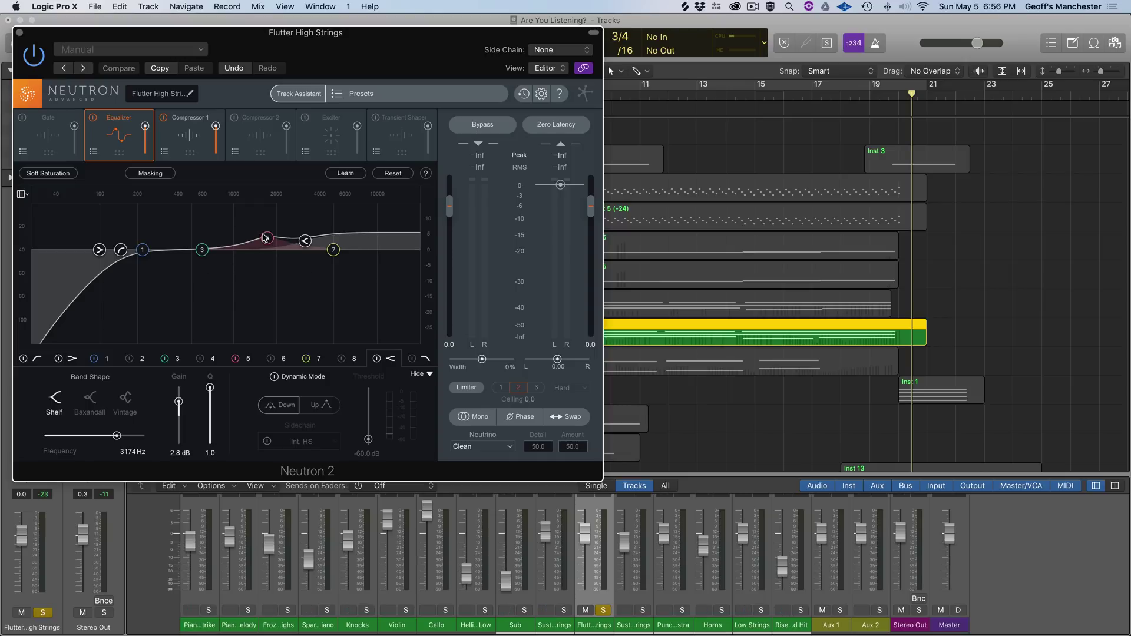
click(19, 33)
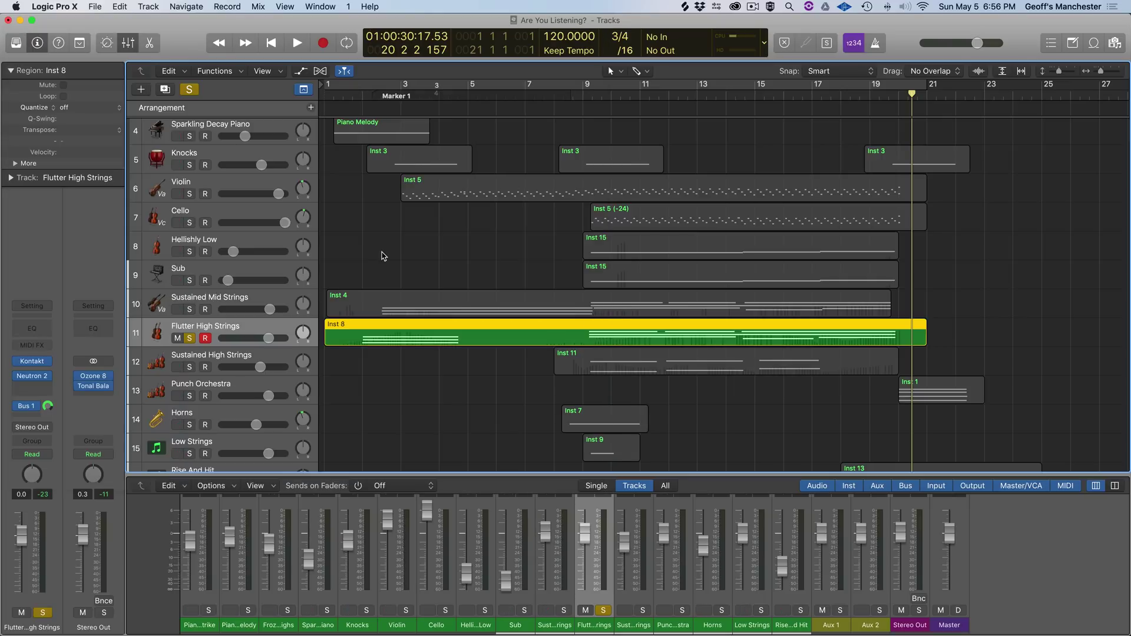
click(189, 339)
Step: Select and solo the Sustained High Strings track, and set a cycle range from bar 9 to bar 17
click(212, 364)
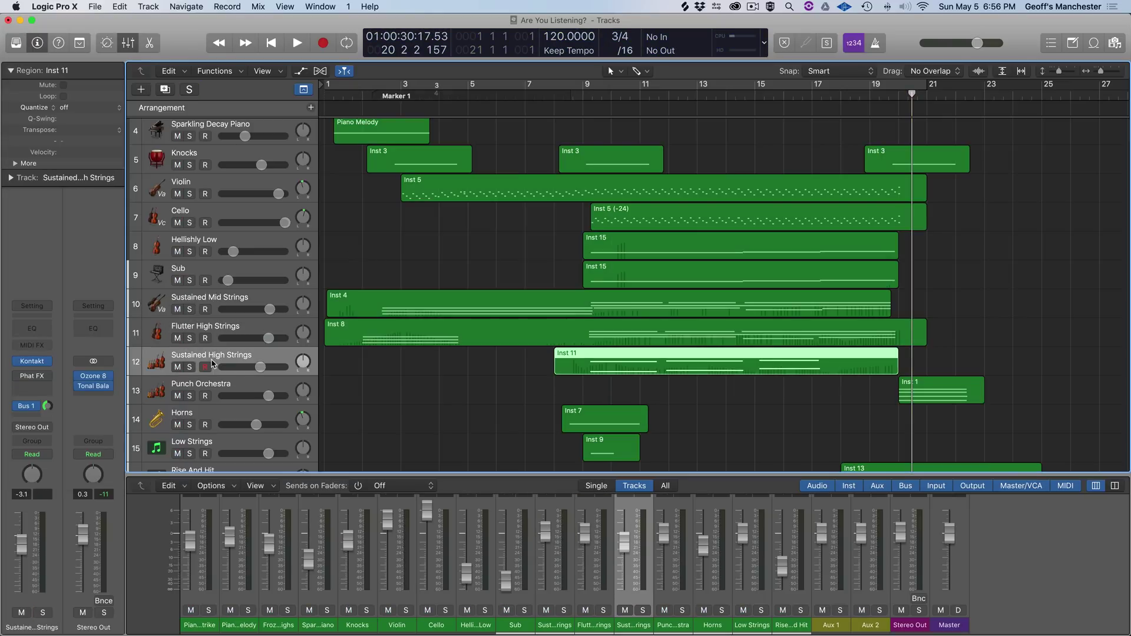
click(189, 367)
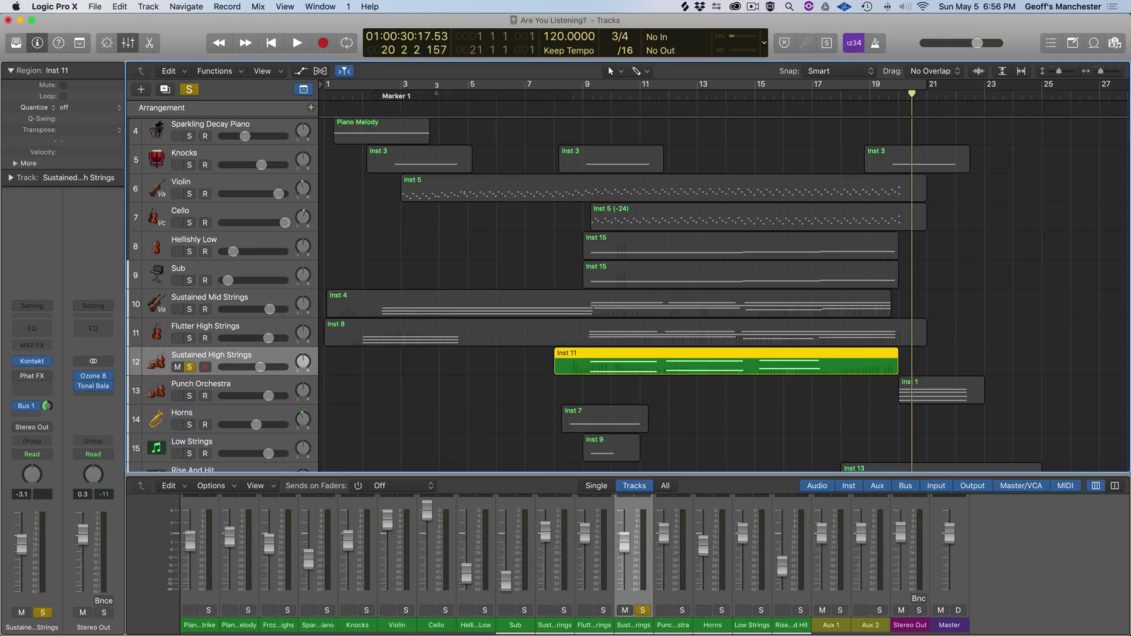
click(585, 88)
drag(585, 88, 816, 88)
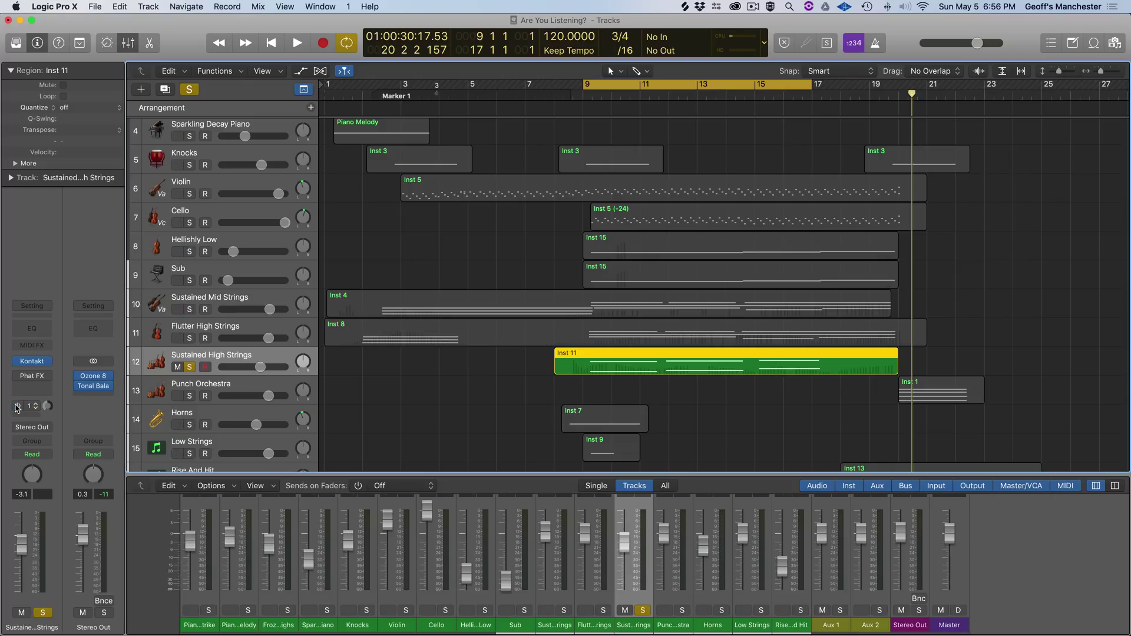
Step: Compare soloed Sustained High Strings within the cycle range with the Bus 1 send bypassed and active, leaving it active
key(space)
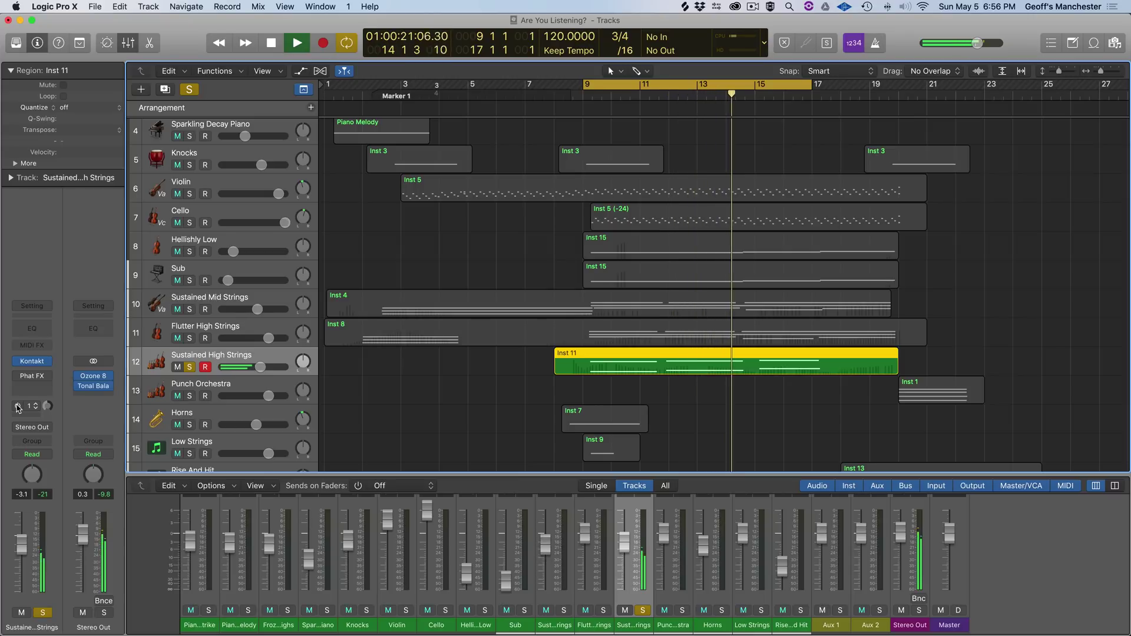
key(space)
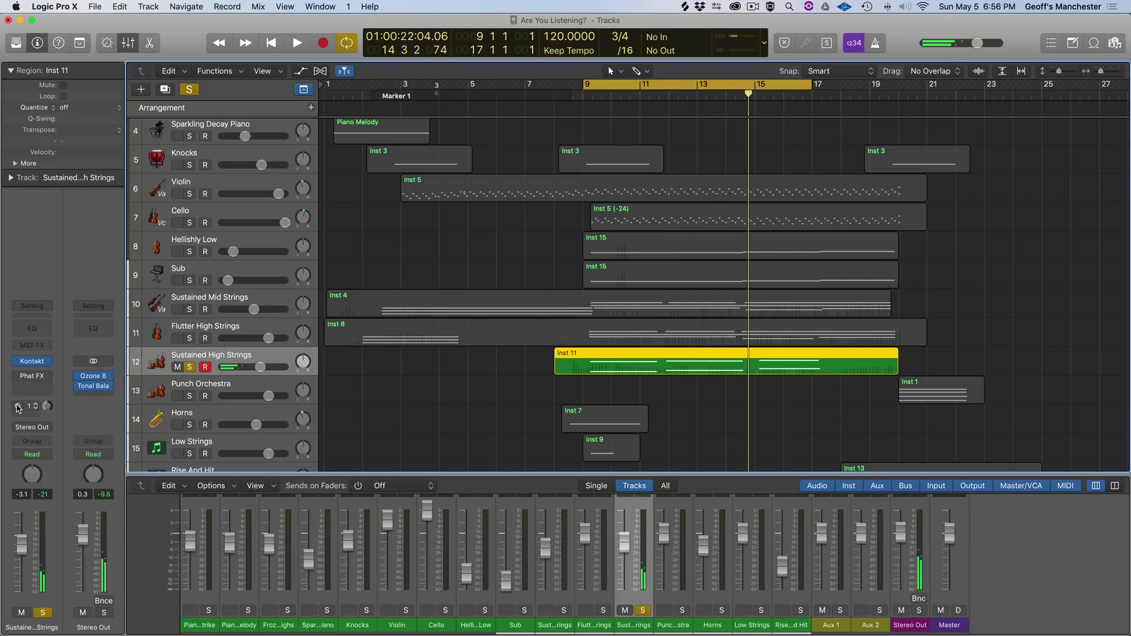
key(space)
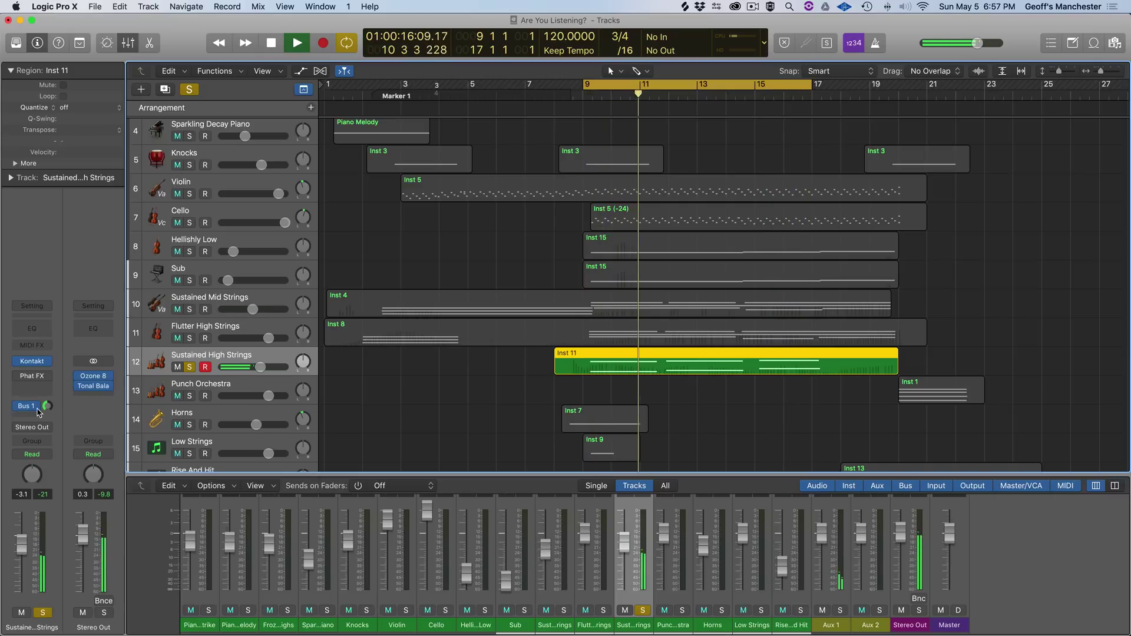
key(space)
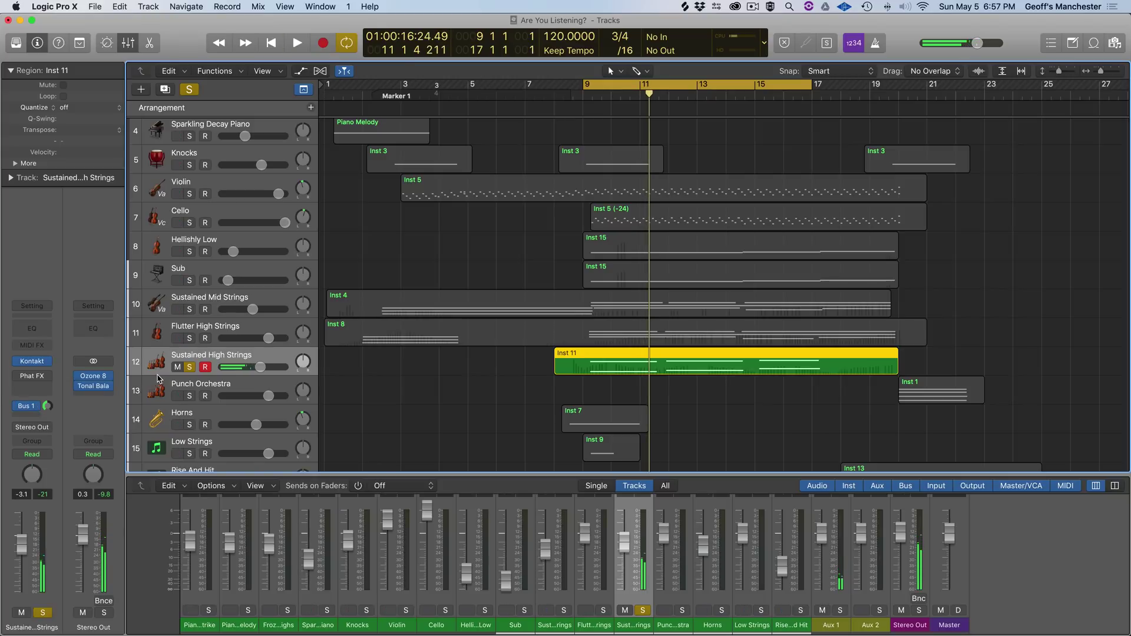
Step: Inspect the Curtius Strings (Mid) instrument in Kontakt on Sustained High Strings, close its window, and turn off cycling
key(v)
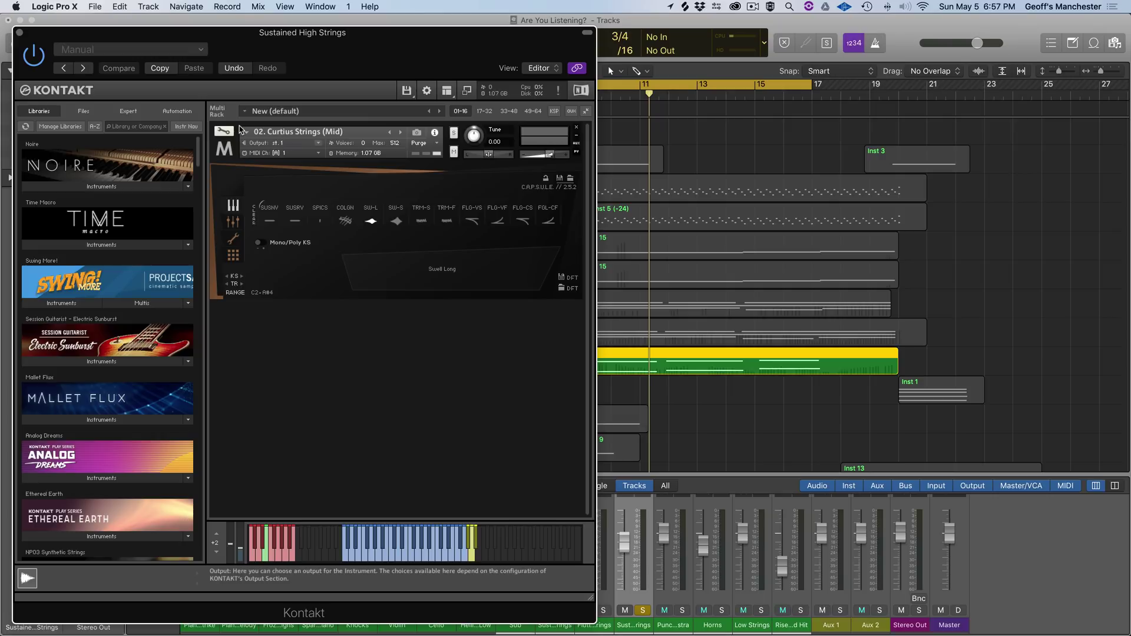
click(20, 34)
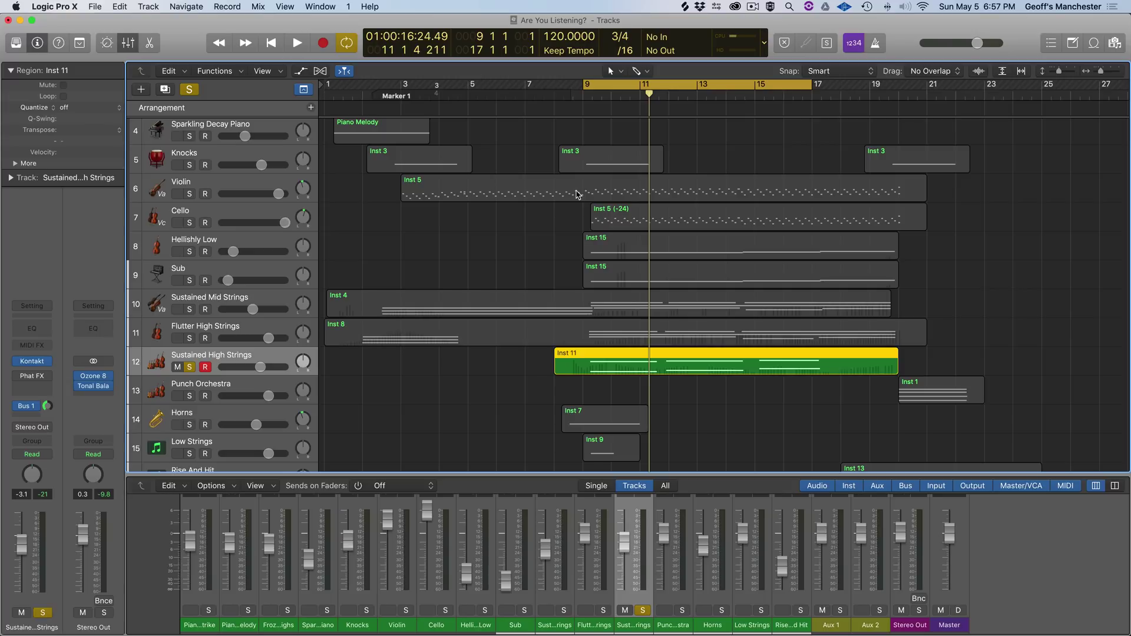
key(c)
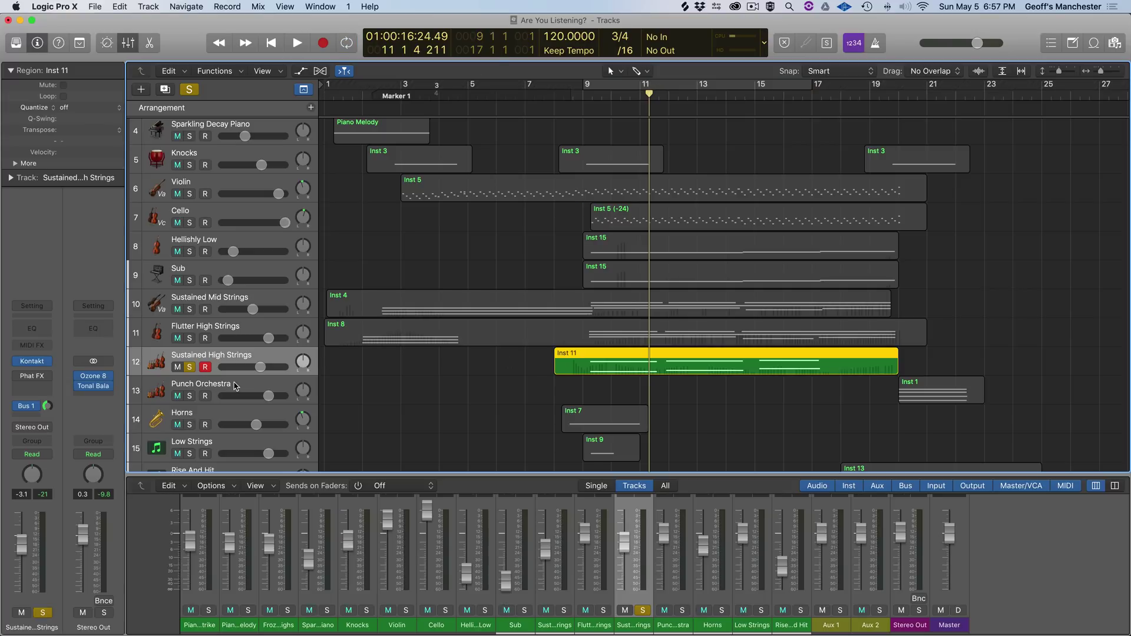
Step: Switch the solo from Sustained High Strings to Punch Orchestra and play it from around bar 19 to bar 21
click(189, 368)
click(212, 385)
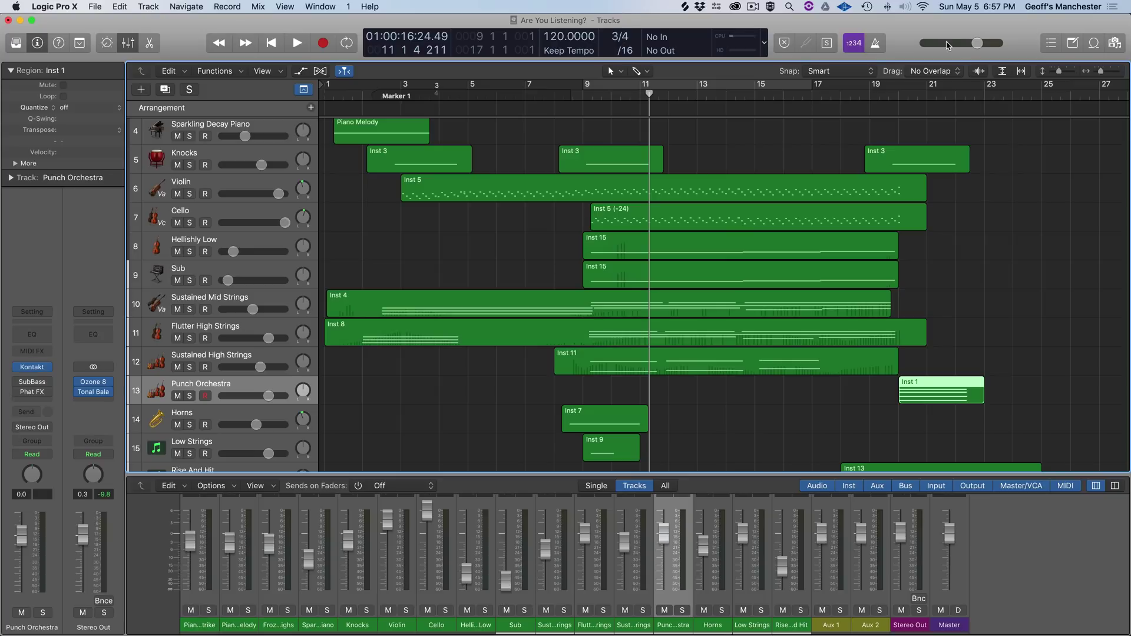
click(883, 93)
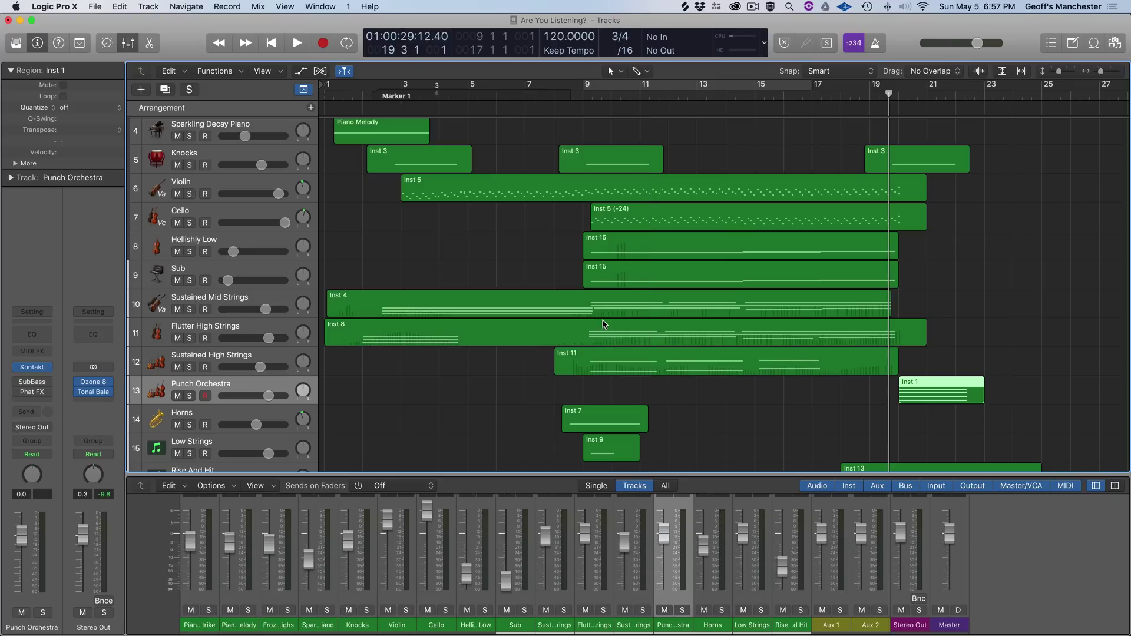
key(s)
key(space)
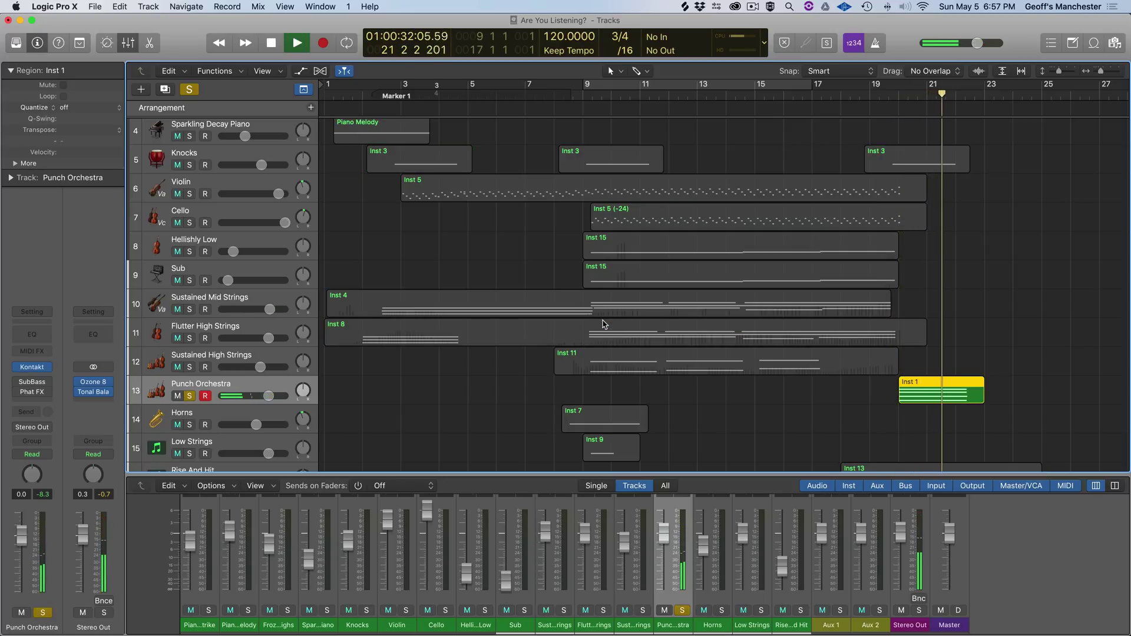
key(space)
Step: Unsolo Punch Orchestra, select the Horns track, and show automation for the tracks
click(209, 413)
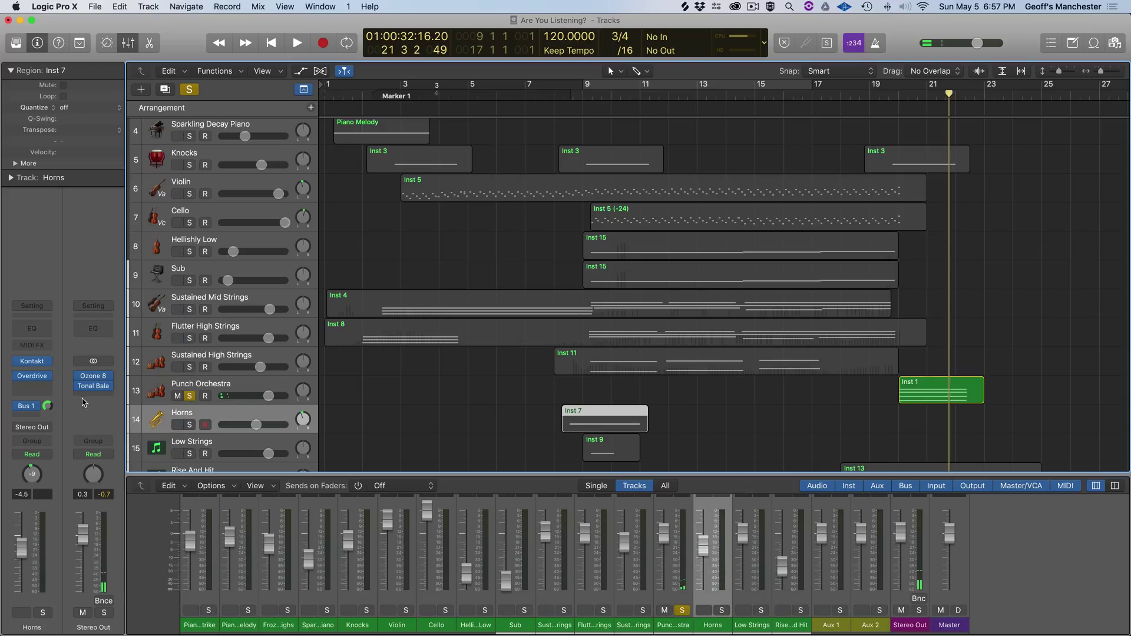
click(190, 397)
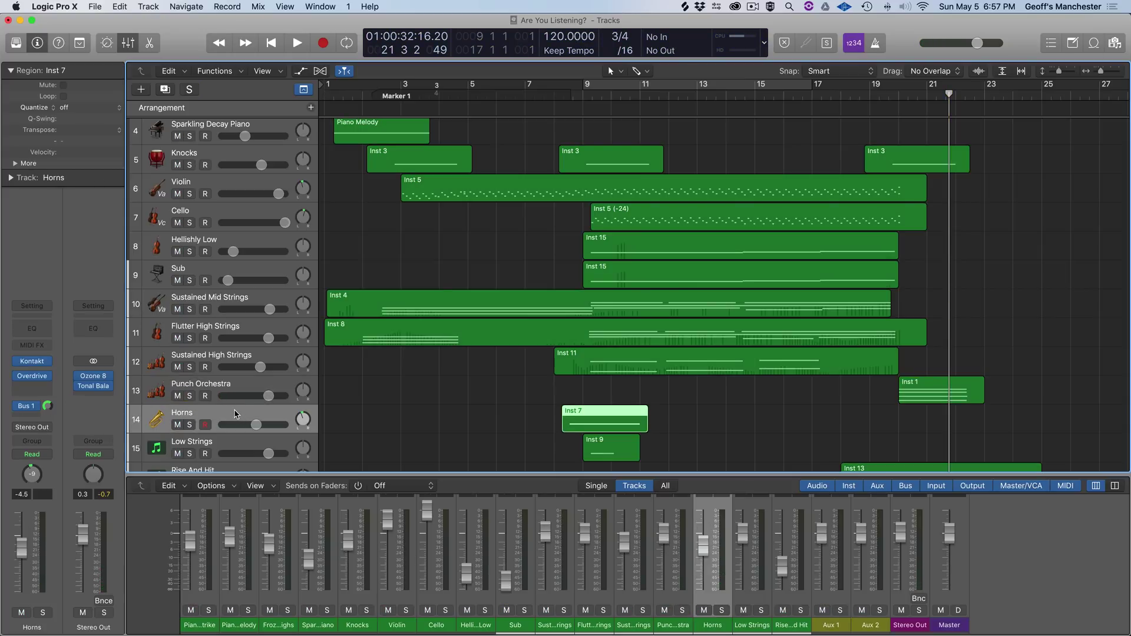
key(a)
scroll(677, 310, down, 8)
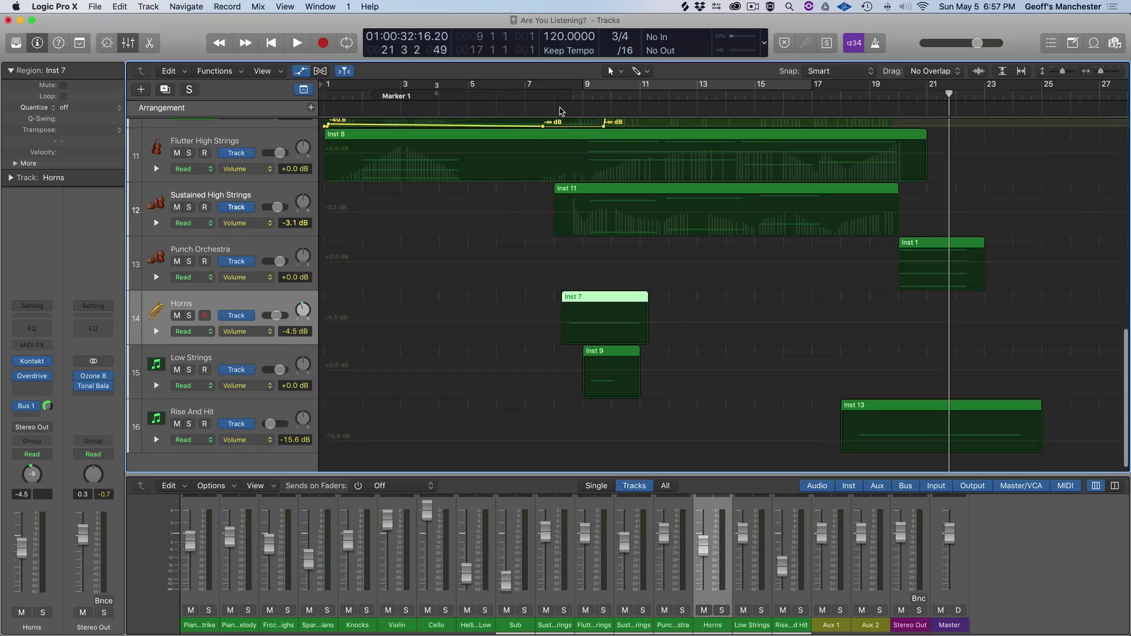
Step: Solo Horns and play it from bar 8, comparing the Bus 1 send bypassed and active, leaving it active
click(554, 97)
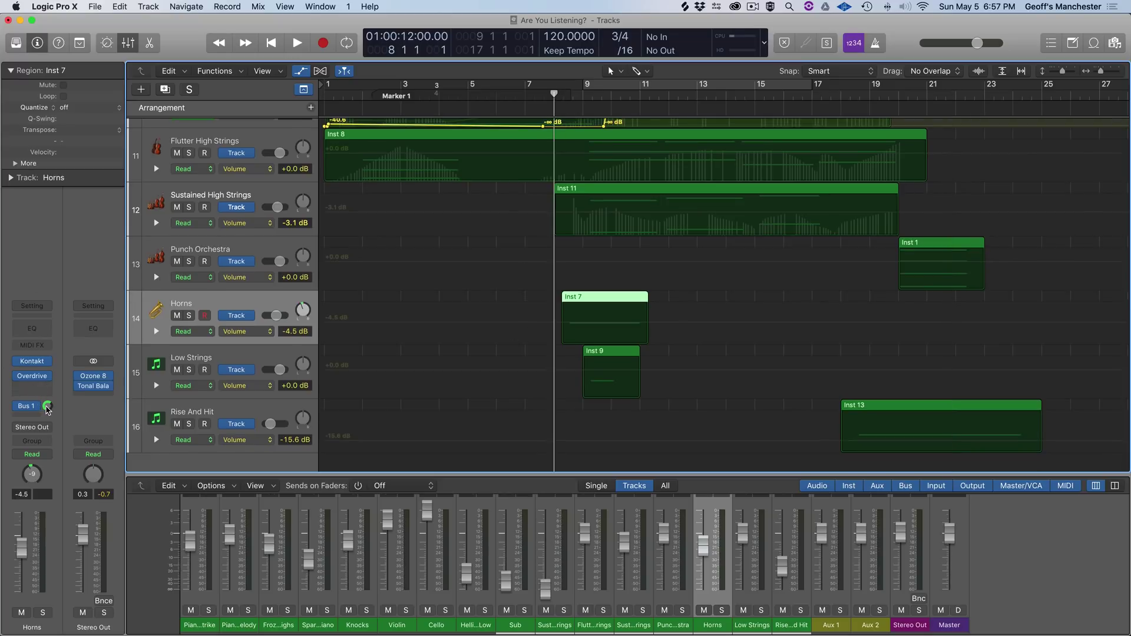
key(s)
key(space)
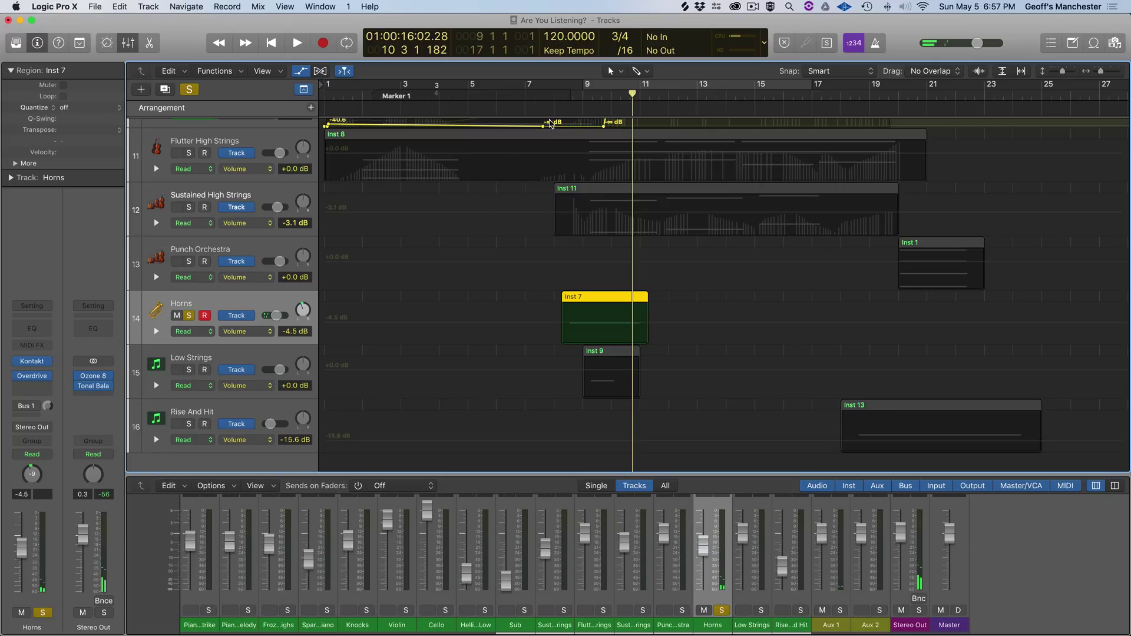
click(554, 93)
key(space)
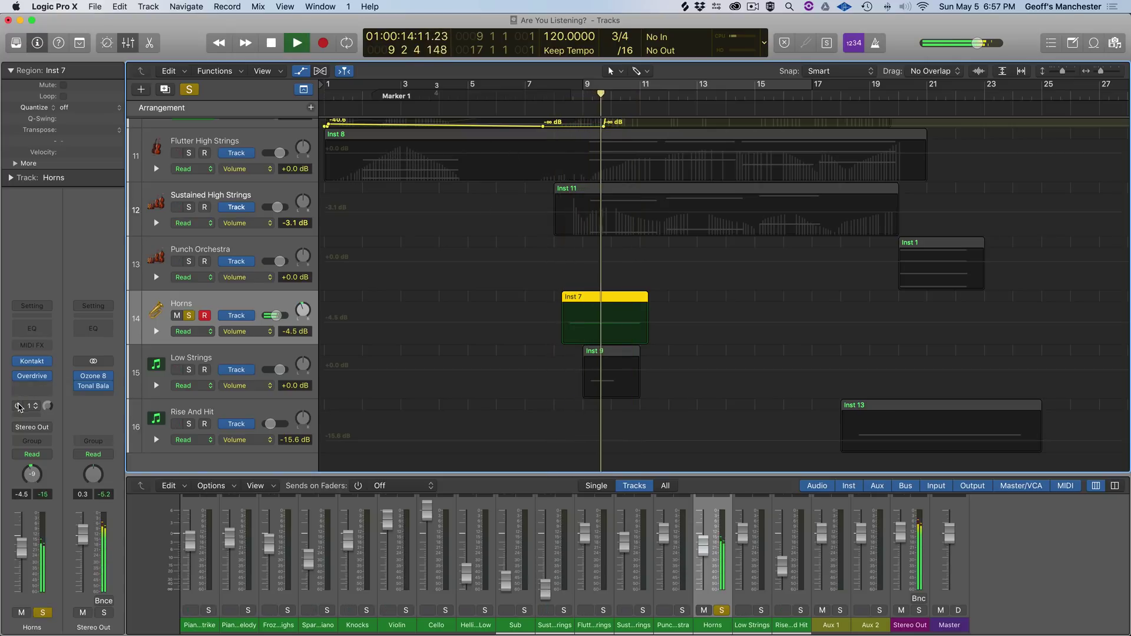
key(space)
click(553, 94)
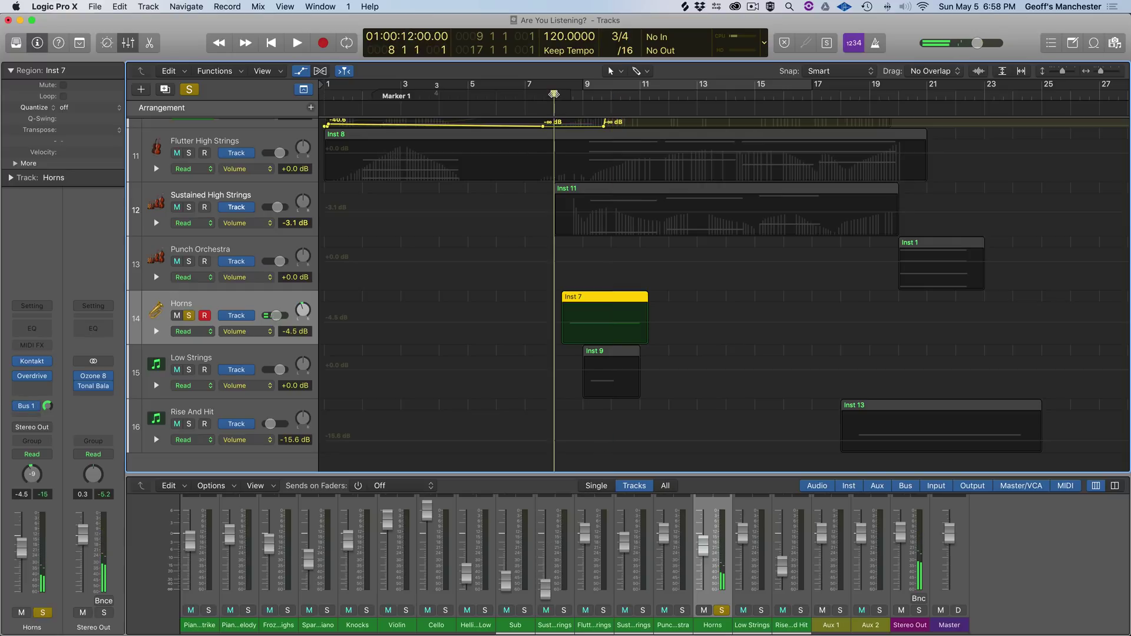
key(space)
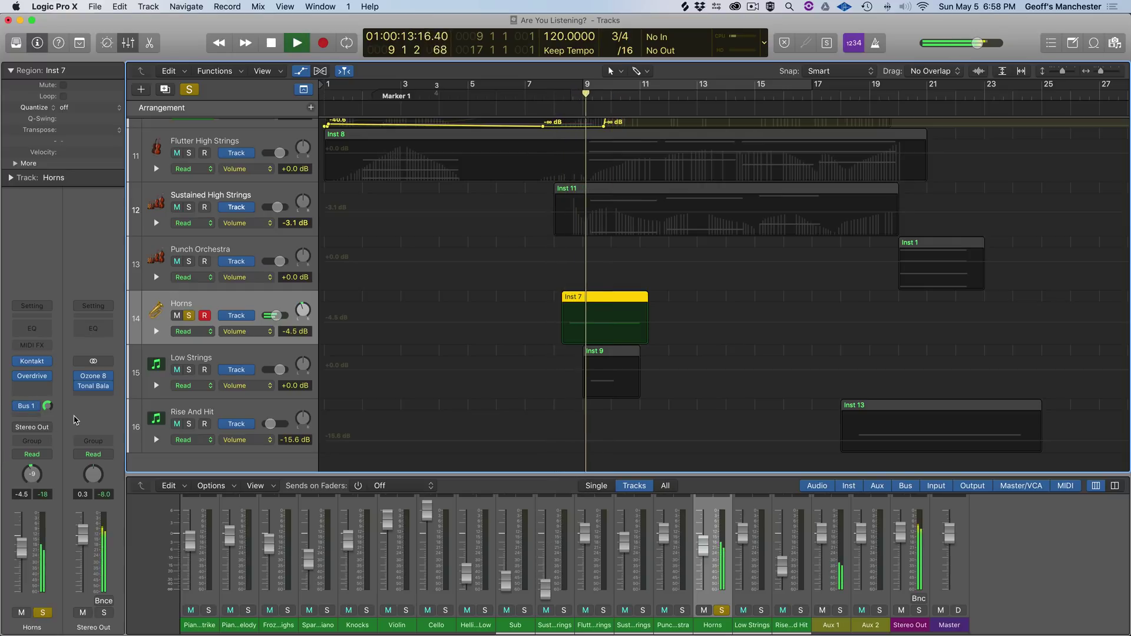
Step: Open the Overdrive settings on Horns, move the plug-in window away from the channel strip, and stop playback
click(34, 379)
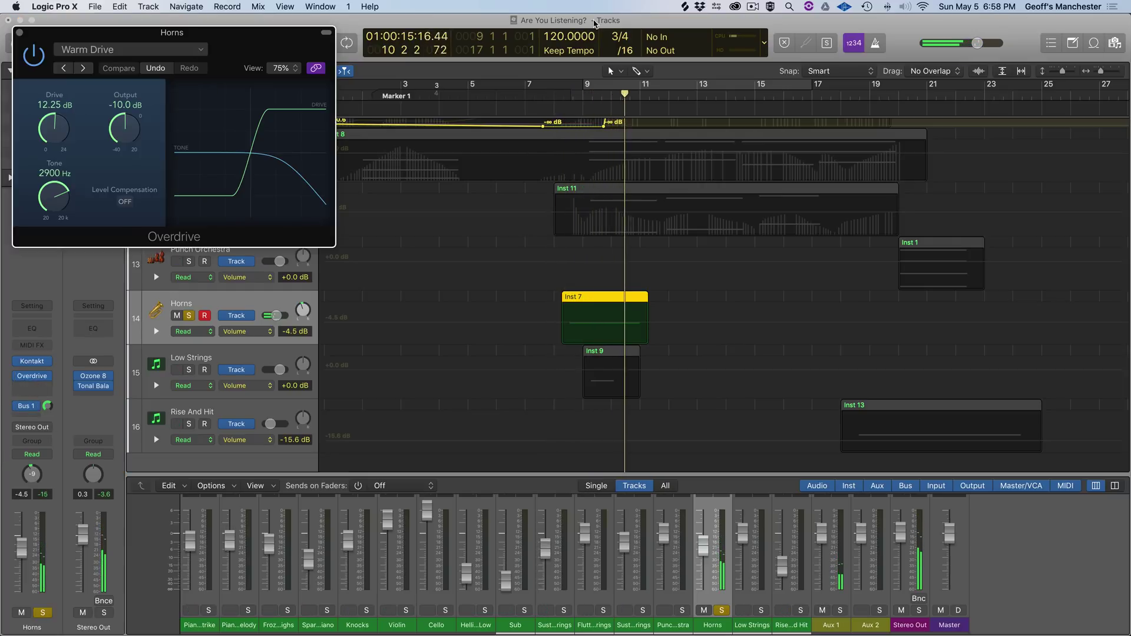
drag(118, 20, 311, 179)
key(space)
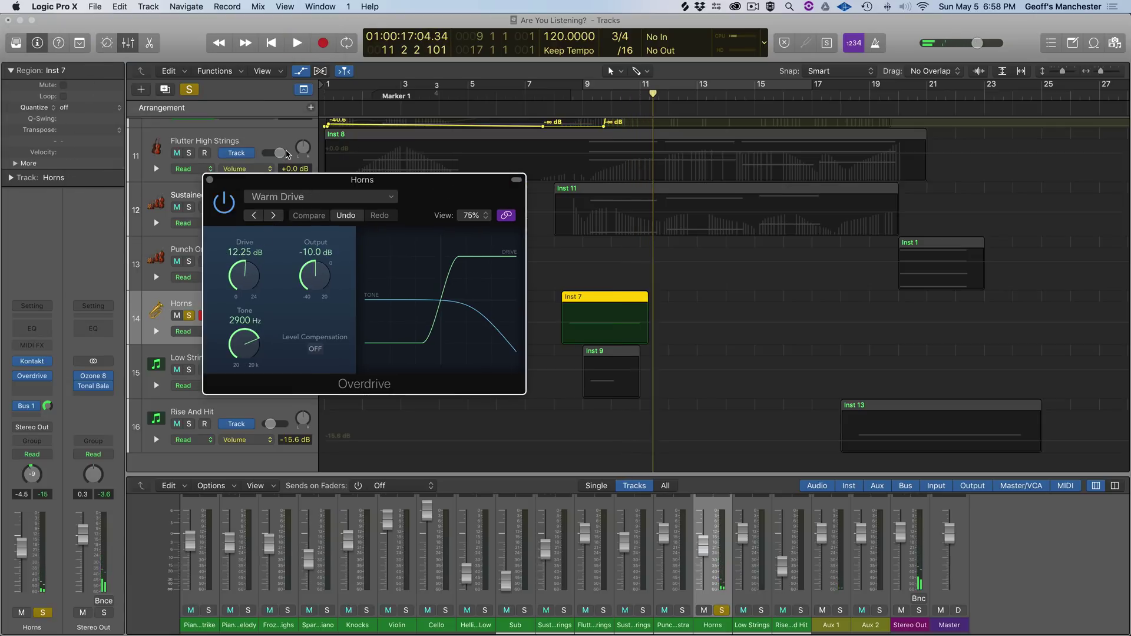
Step: Bypass Overdrive on Horns and replay the soloed track from bar 8
mouse_move(19, 379)
key(v)
key(space)
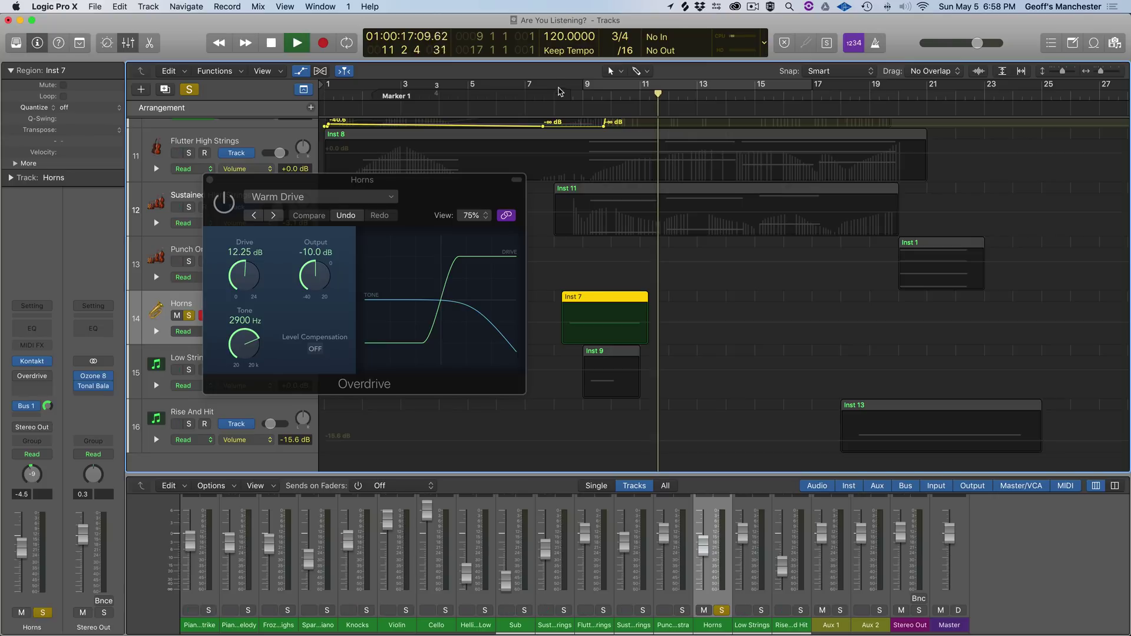
click(558, 88)
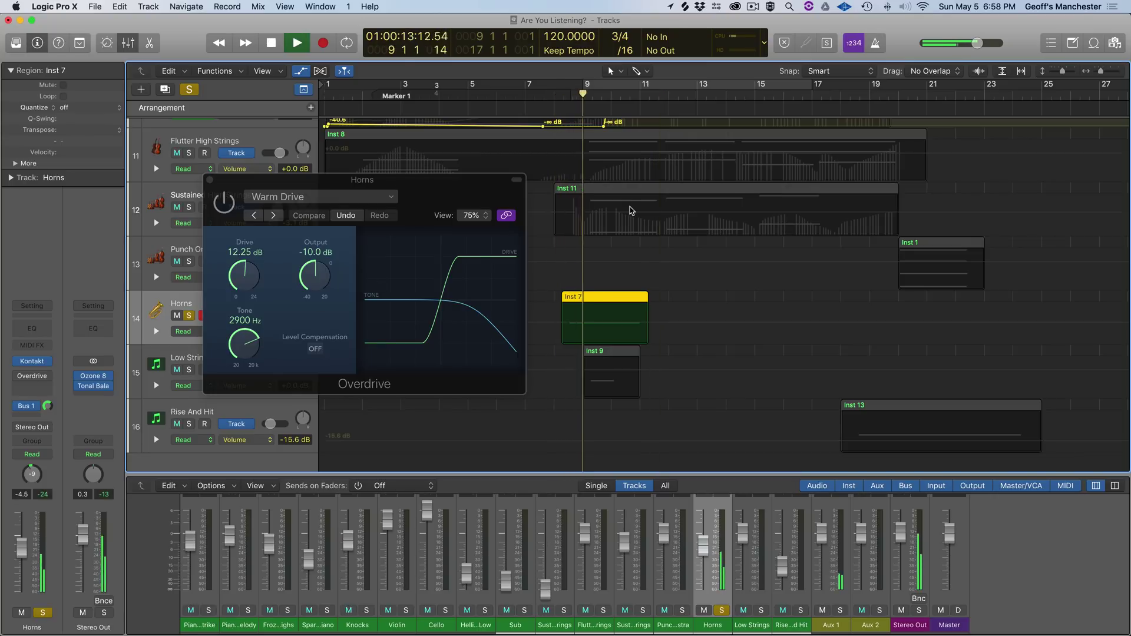
key(space)
Step: Set a cycle range from bar 8 to bar 11, play soloed Horns with Overdrive reactivated, and close its window
drag(554, 86, 643, 89)
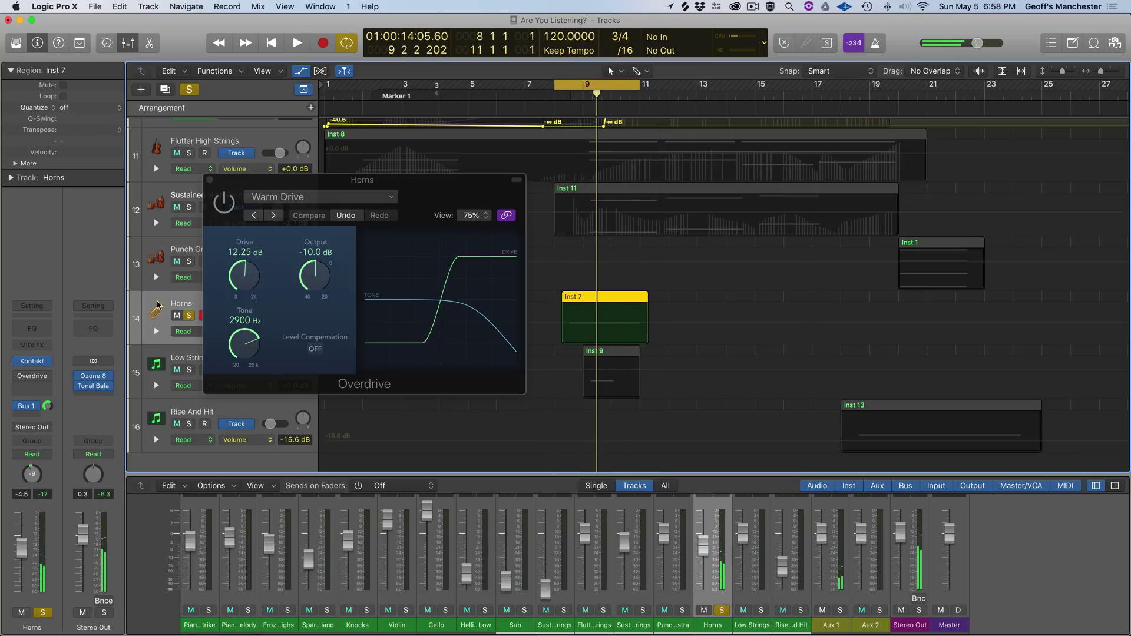
click(224, 204)
key(space)
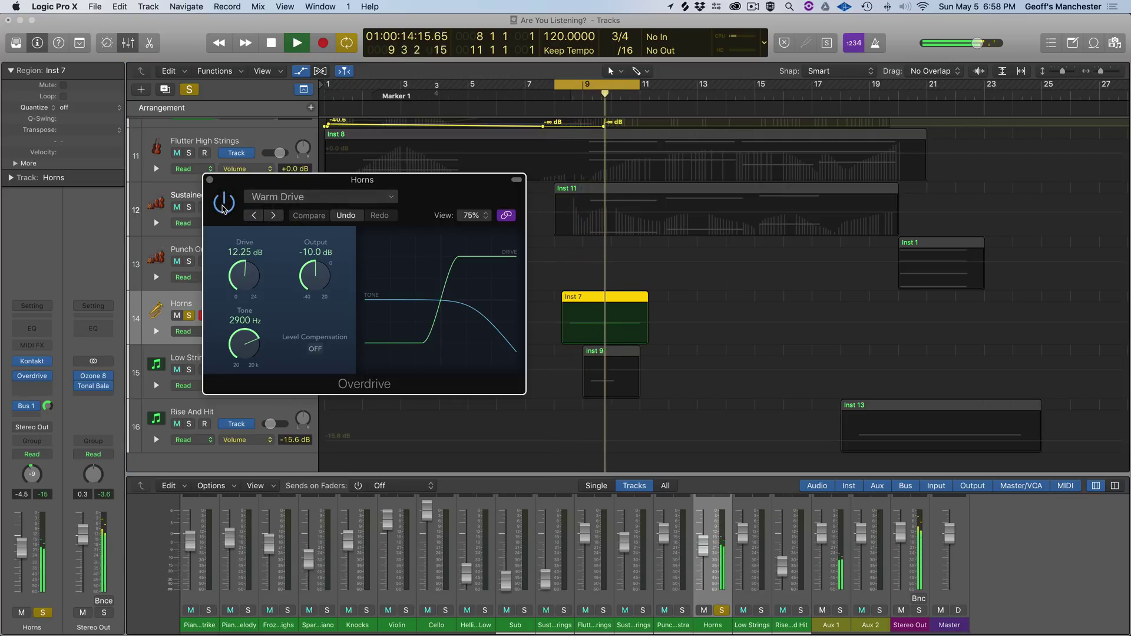
key(space)
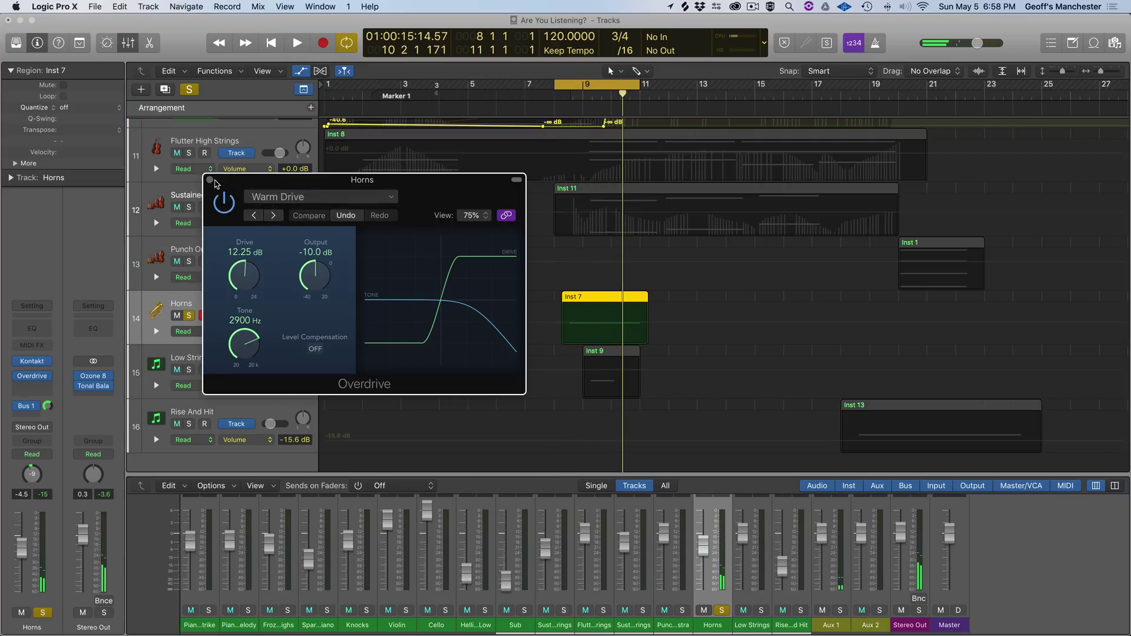
click(210, 180)
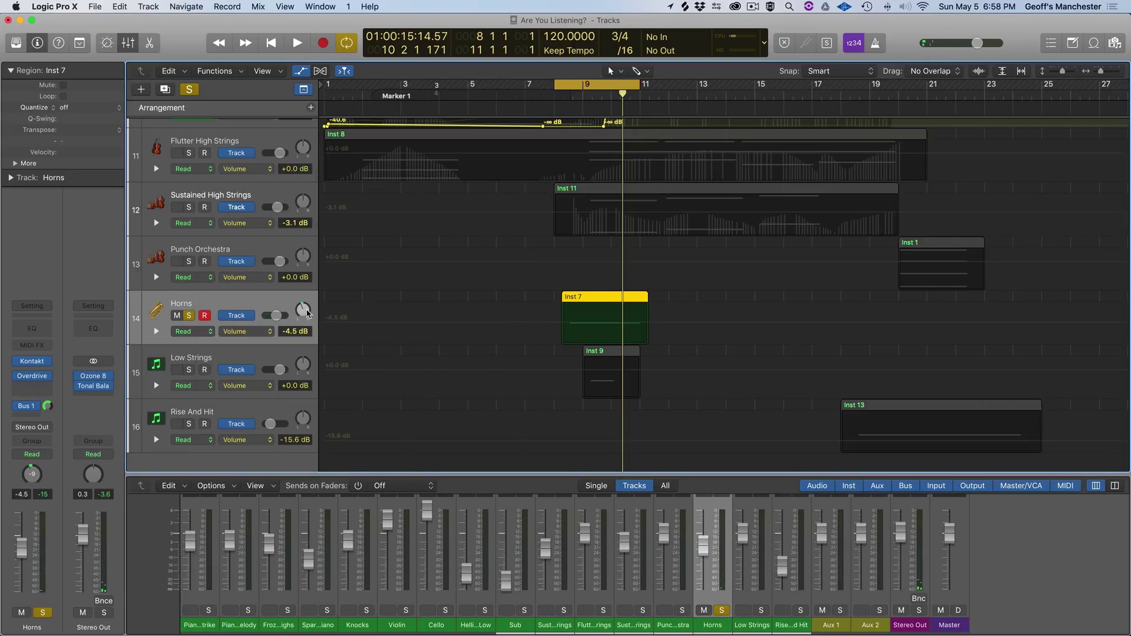
Step: Switch the solo from Horns to Low Strings and play it from bar 8 within the cycle range
click(249, 354)
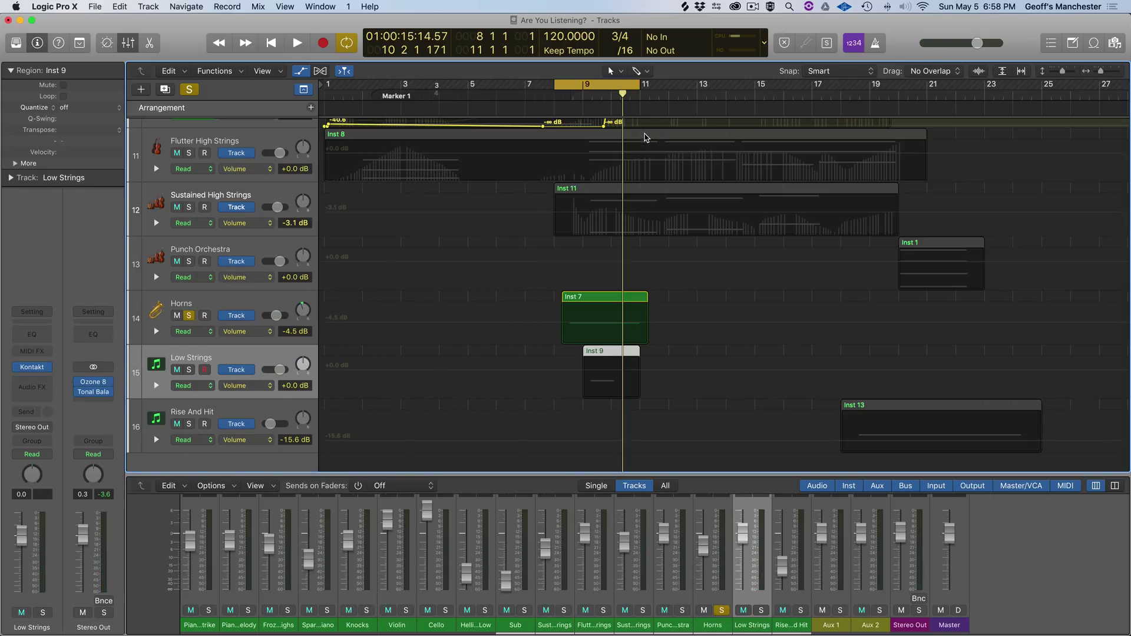
key(s)
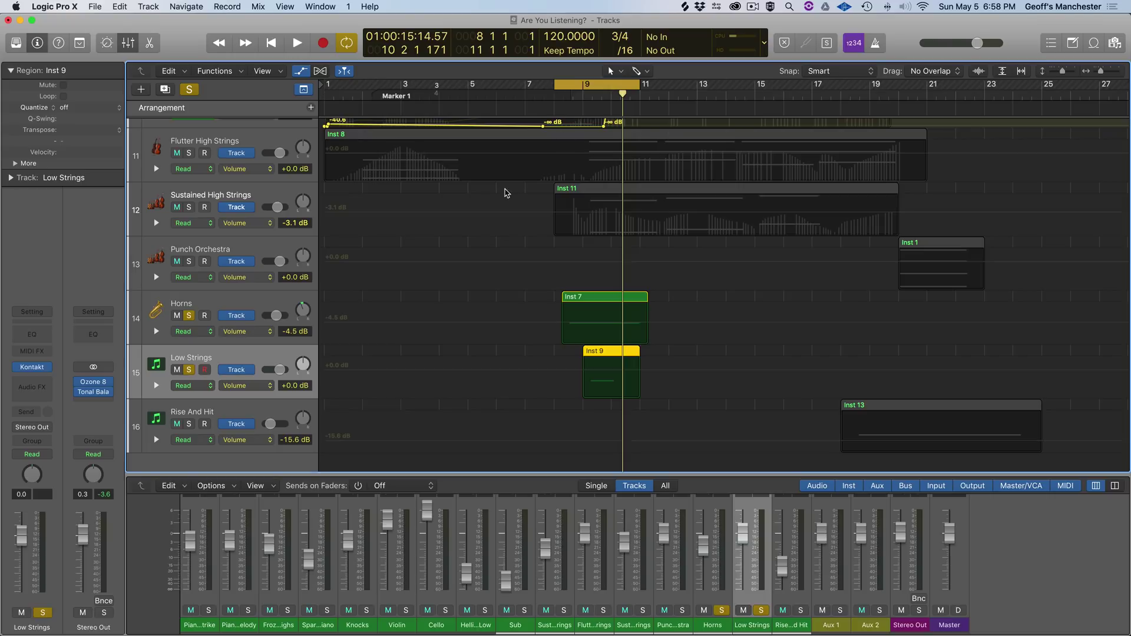
click(189, 316)
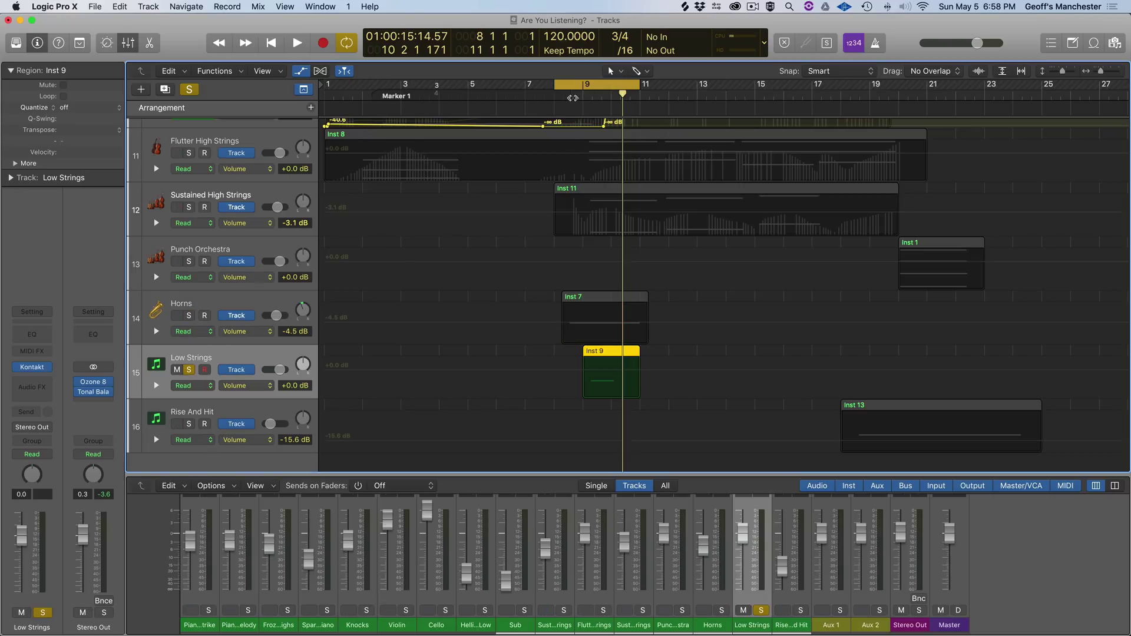
double_click(550, 104)
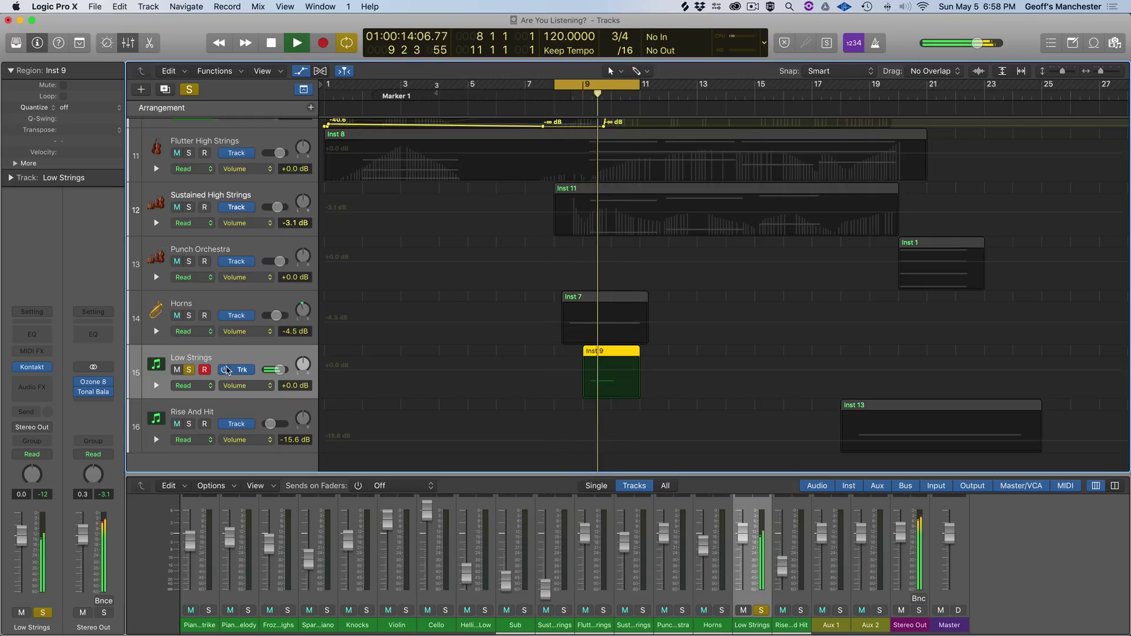
Step: Stop playback, replay soloed Low Strings within the cycle range, and stop again
key(space)
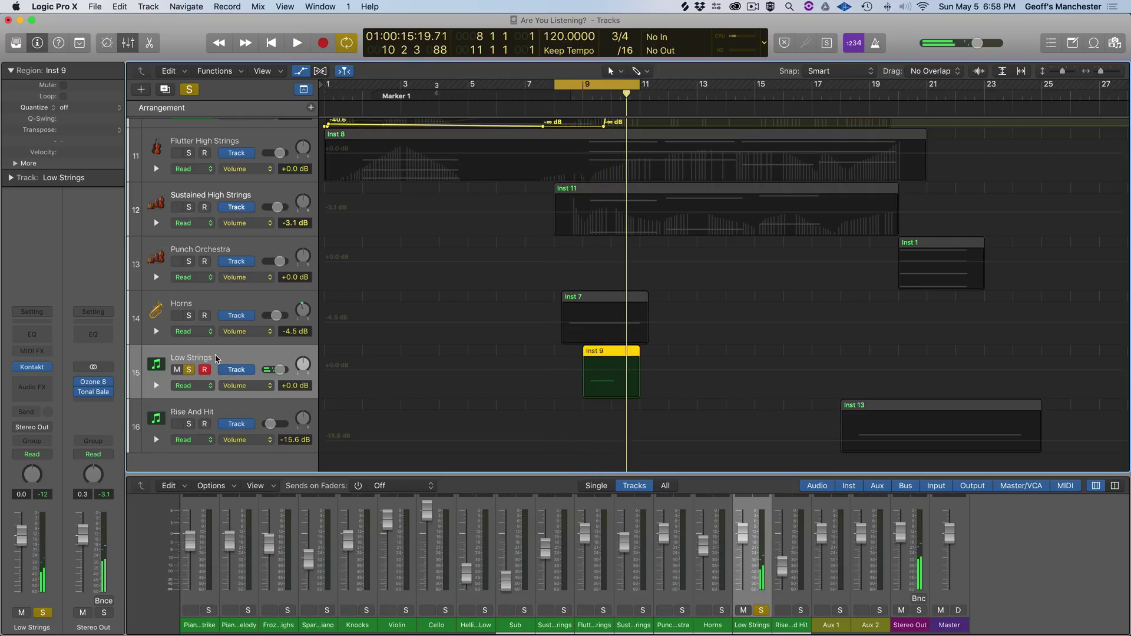
scroll(236, 404, down, 1)
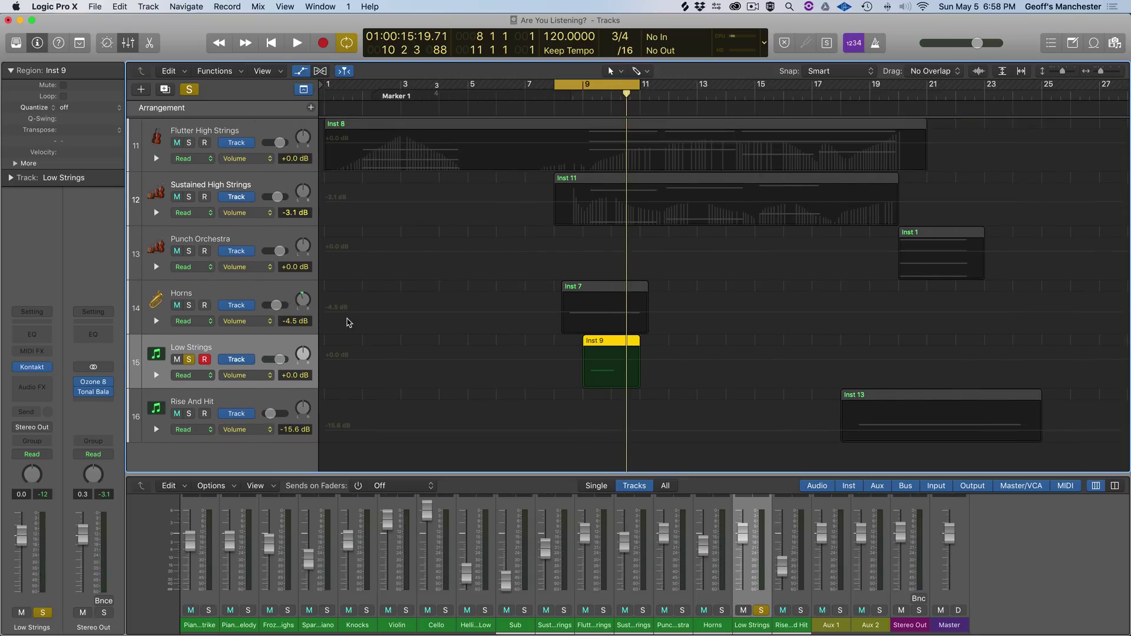
key(space)
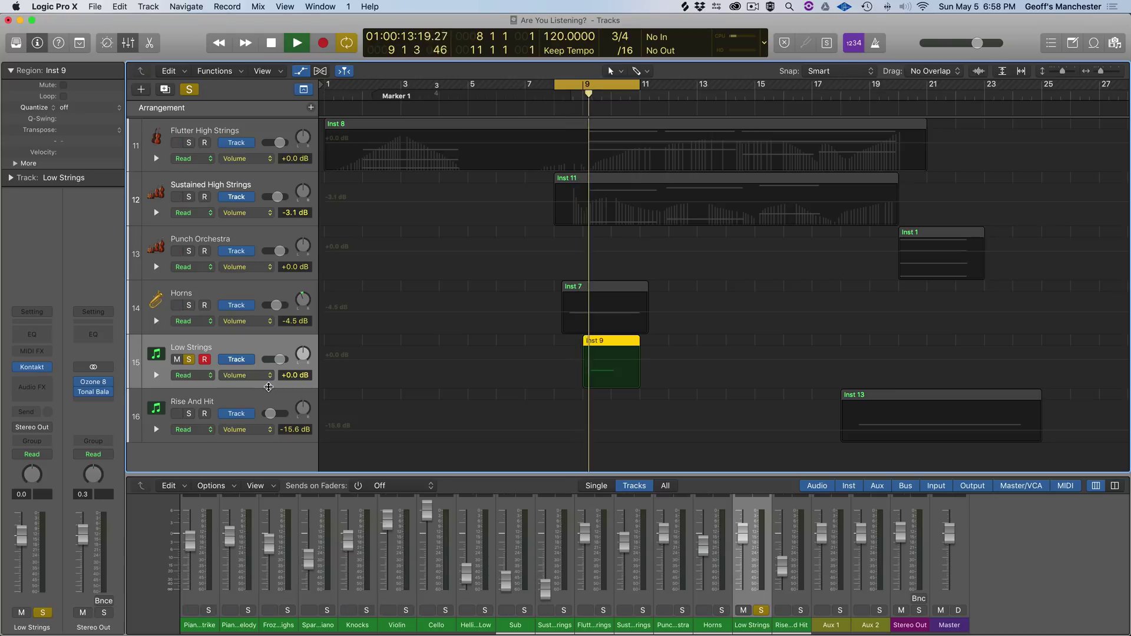
key(space)
Step: Switch the solo from Low Strings to Rise And Hit and play it in a cycle range from bar 18 to bar 25 beat 3
click(247, 395)
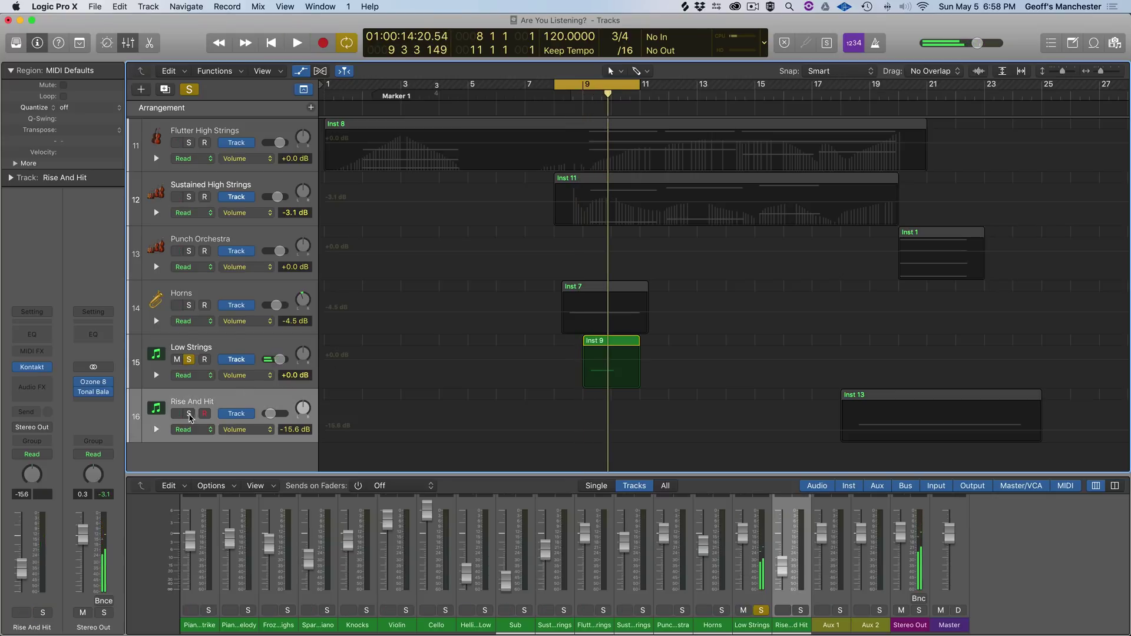
click(188, 414)
drag(588, 83, 1060, 86)
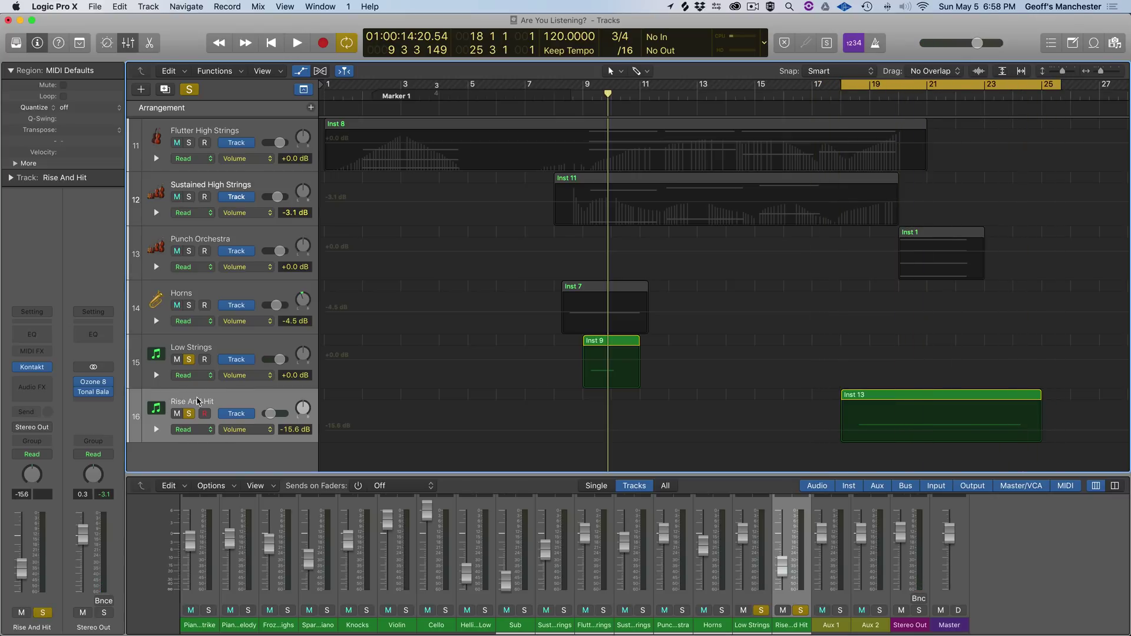
click(190, 359)
key(space)
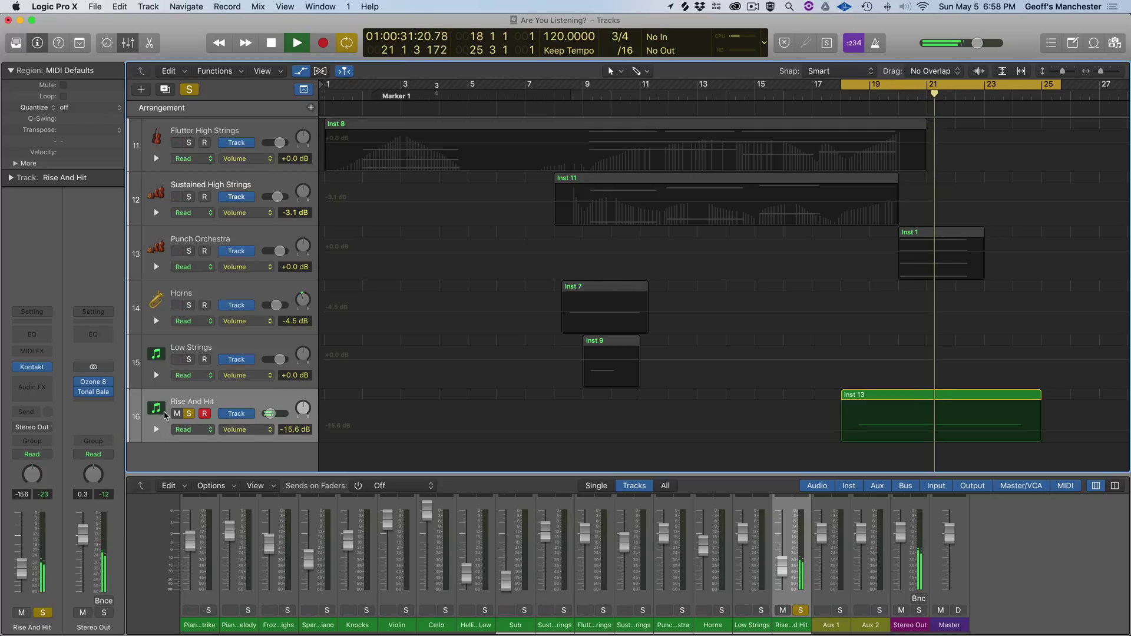
key(space)
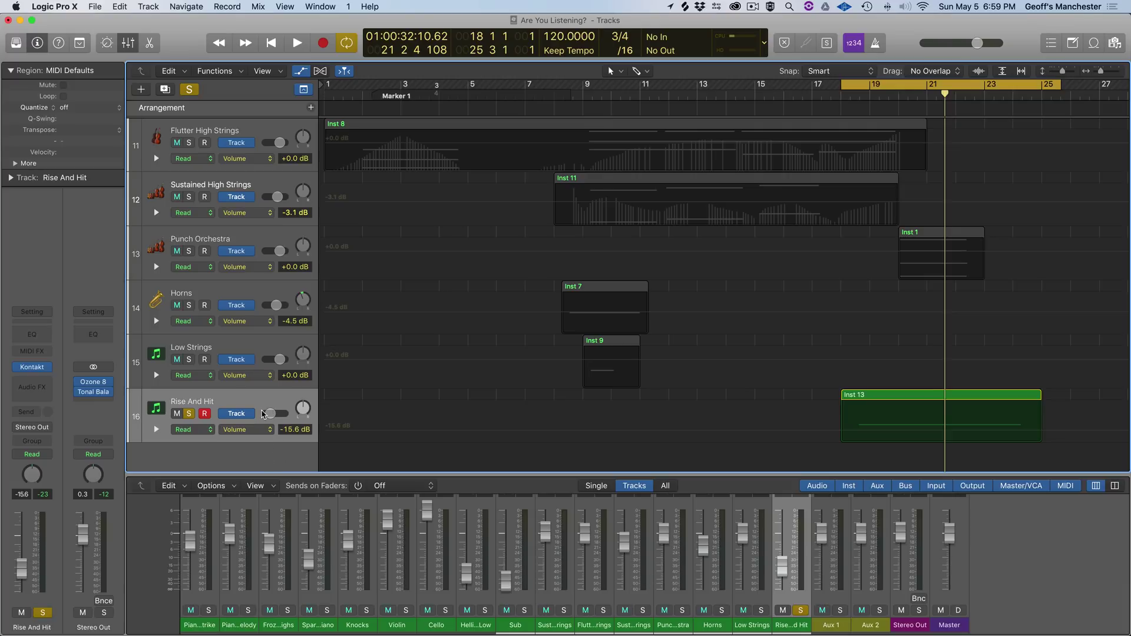
Step: Replay Rise And Hit from bar 18, turning its solo off during playback to hear it in the full mix
key(space)
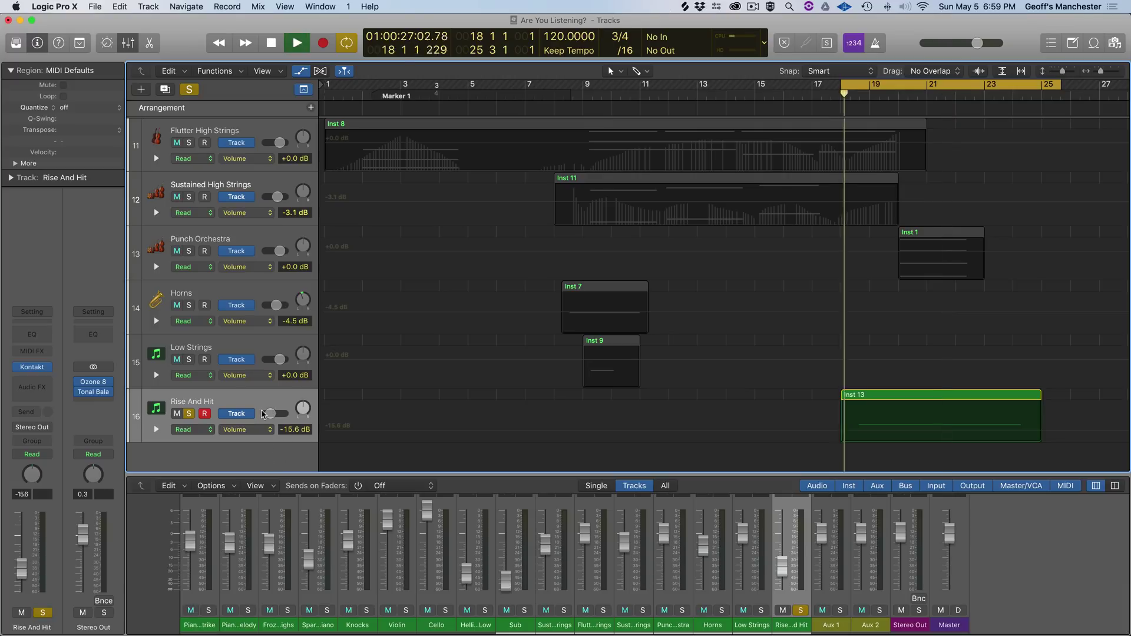
key(s)
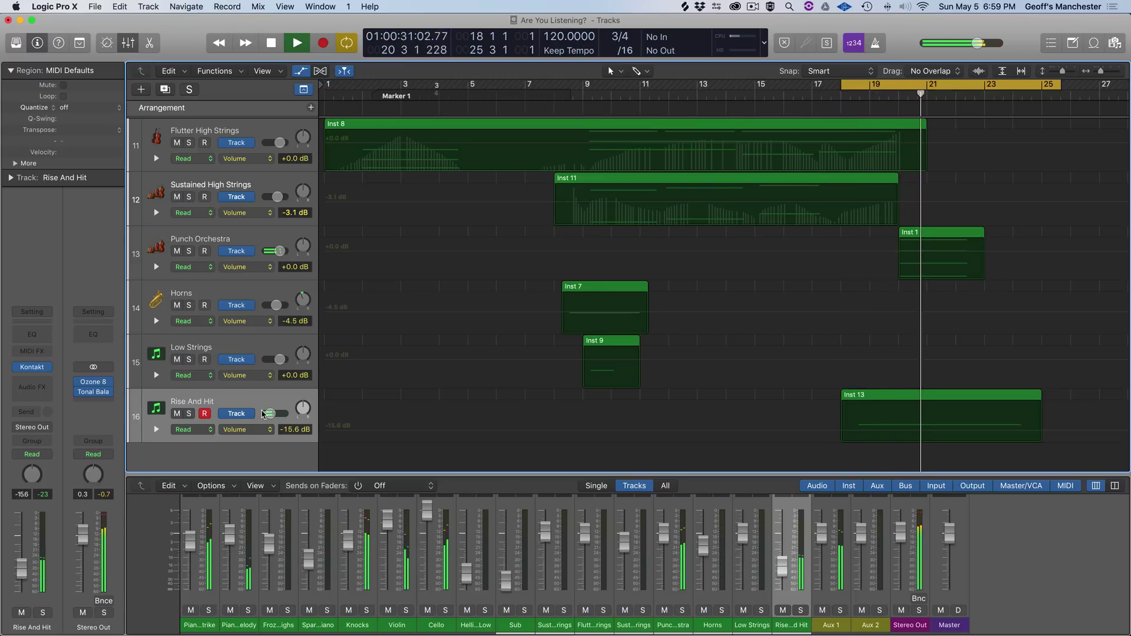
key(space)
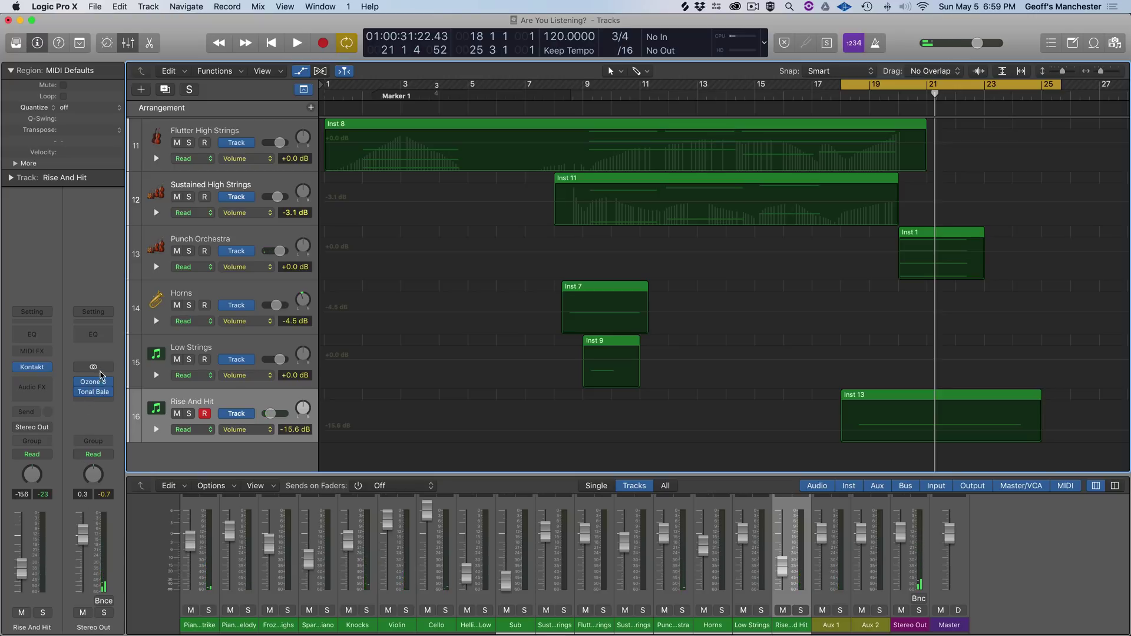
Step: Open Ozone 8 on the Stereo Out and nudge Band 8 of its Equalizer to 3.92 kHz
click(94, 387)
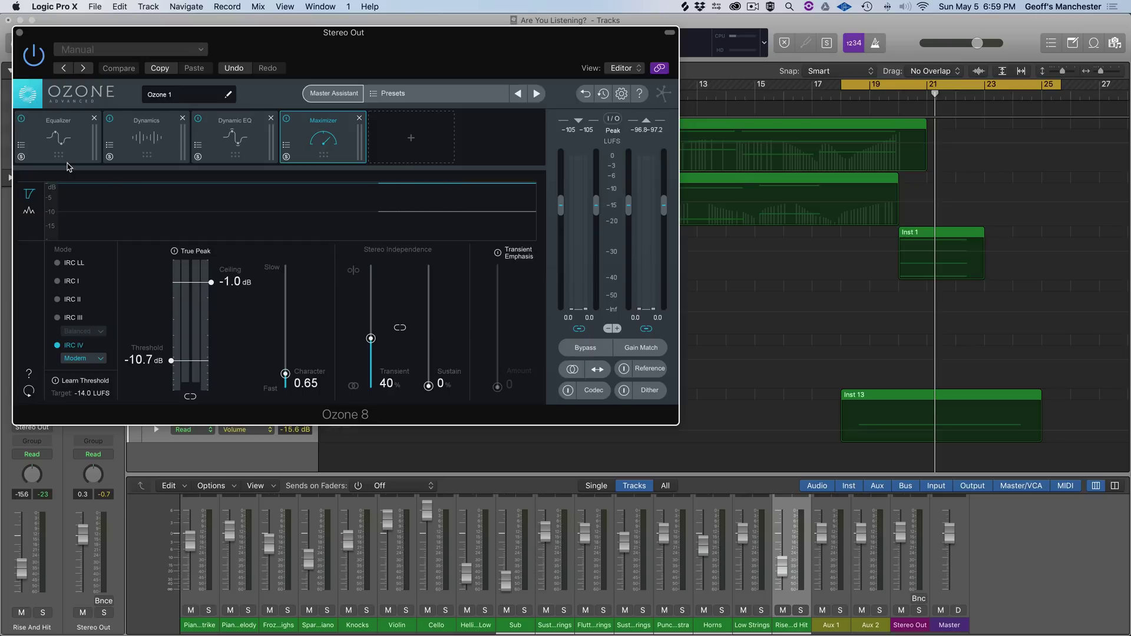
click(65, 155)
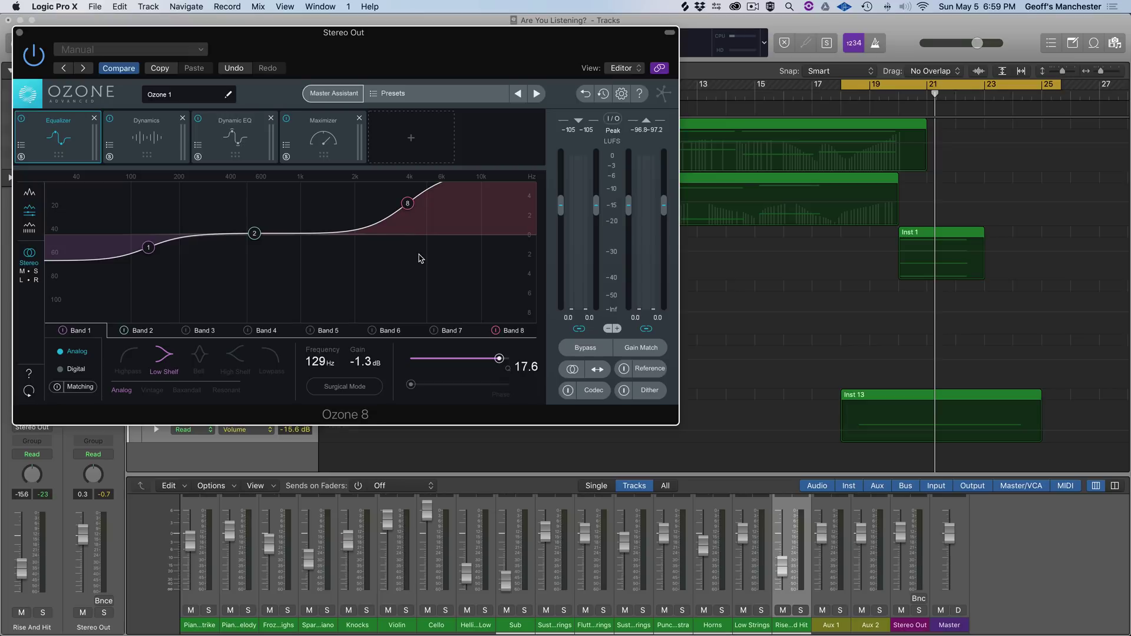
click(408, 204)
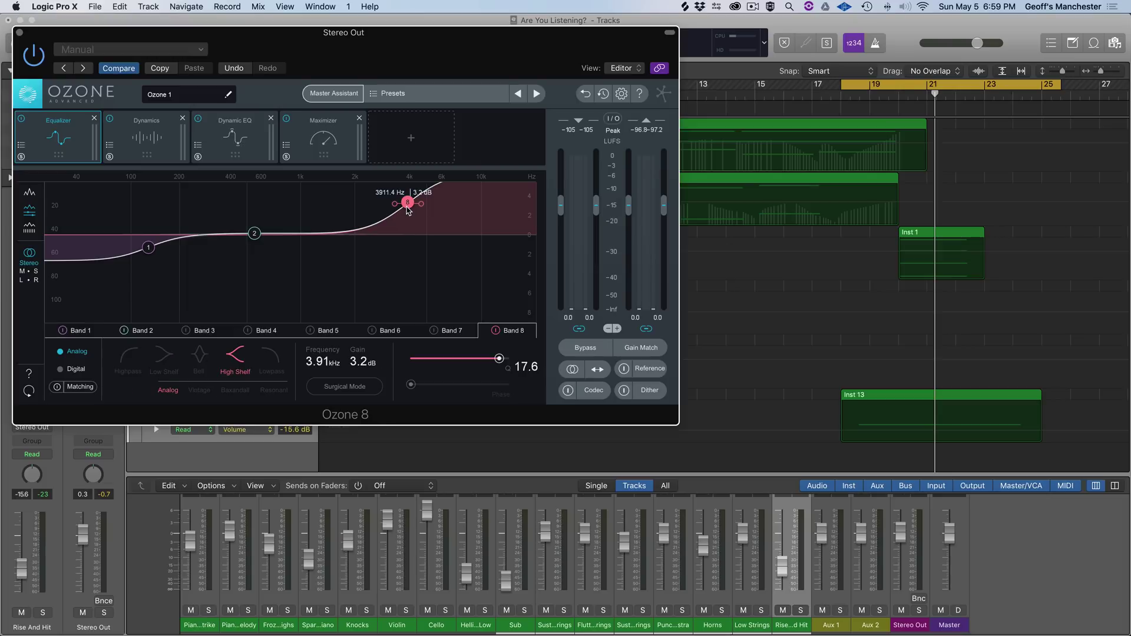
drag(409, 211, 409, 211)
Step: Move the Ozone window away from the channel strips with its header hidden, select Equalizer Band 1, and turn off cycle mode
drag(394, 62, 519, 126)
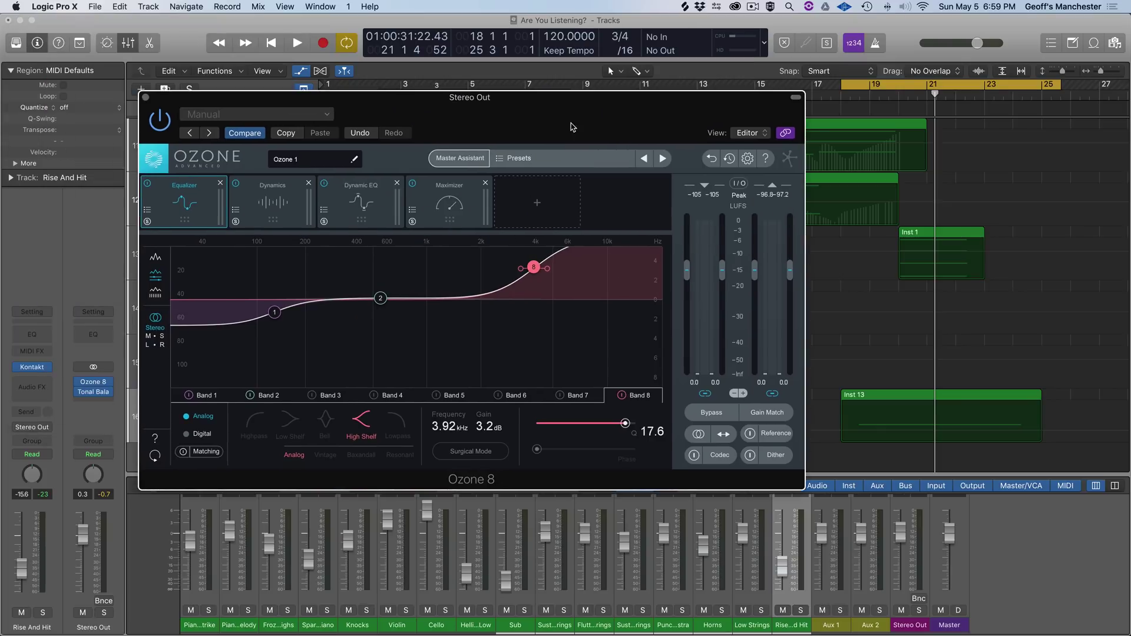
click(796, 97)
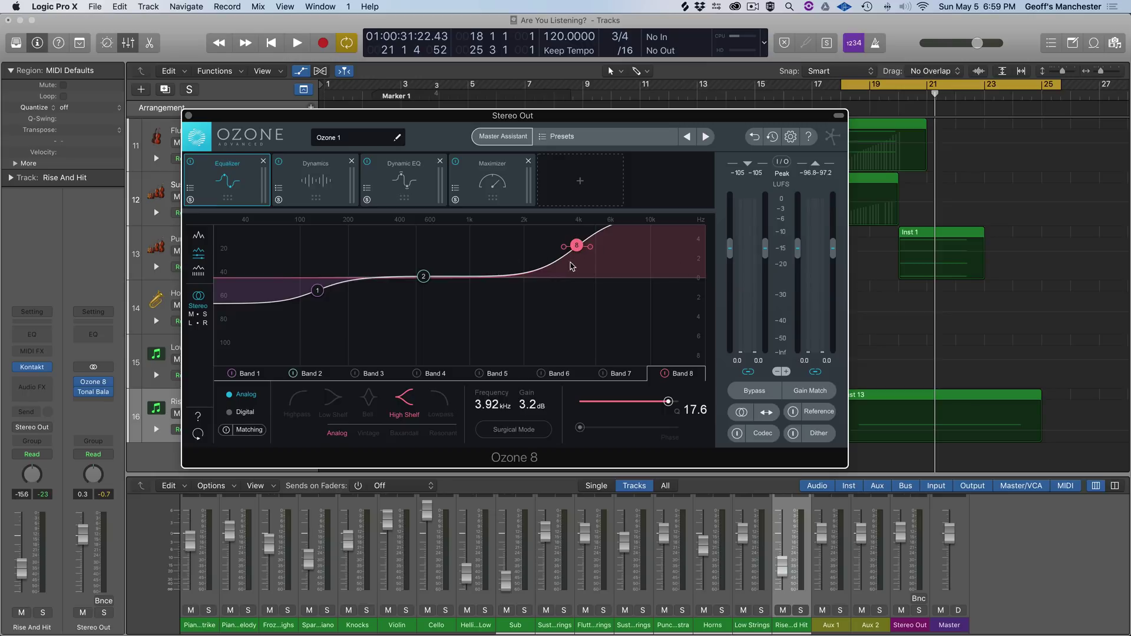
click(317, 294)
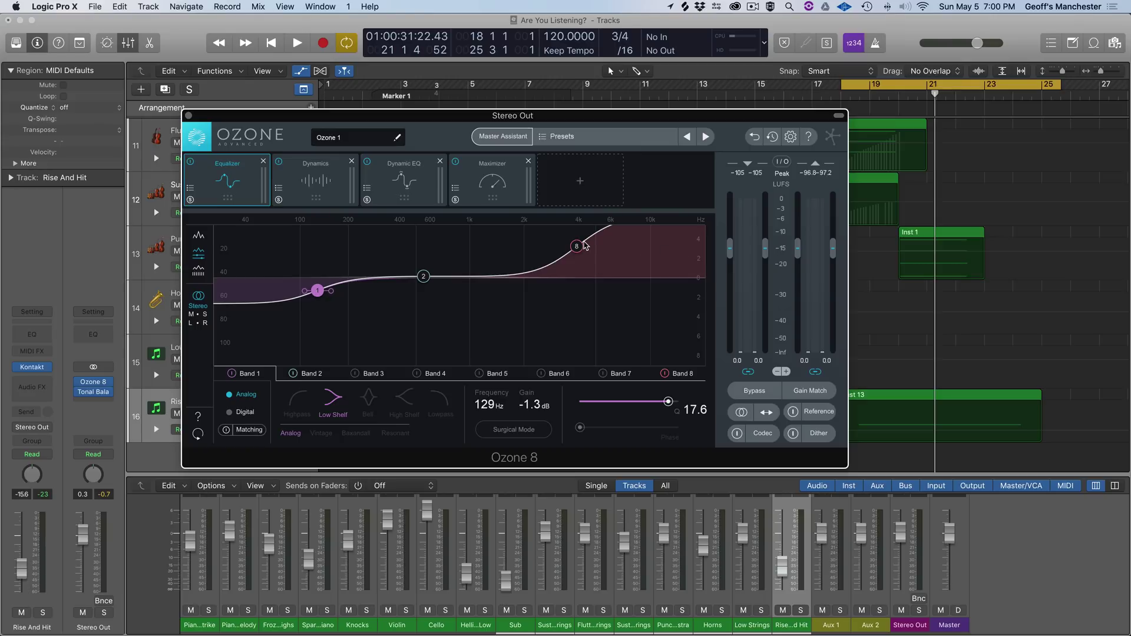
key(c)
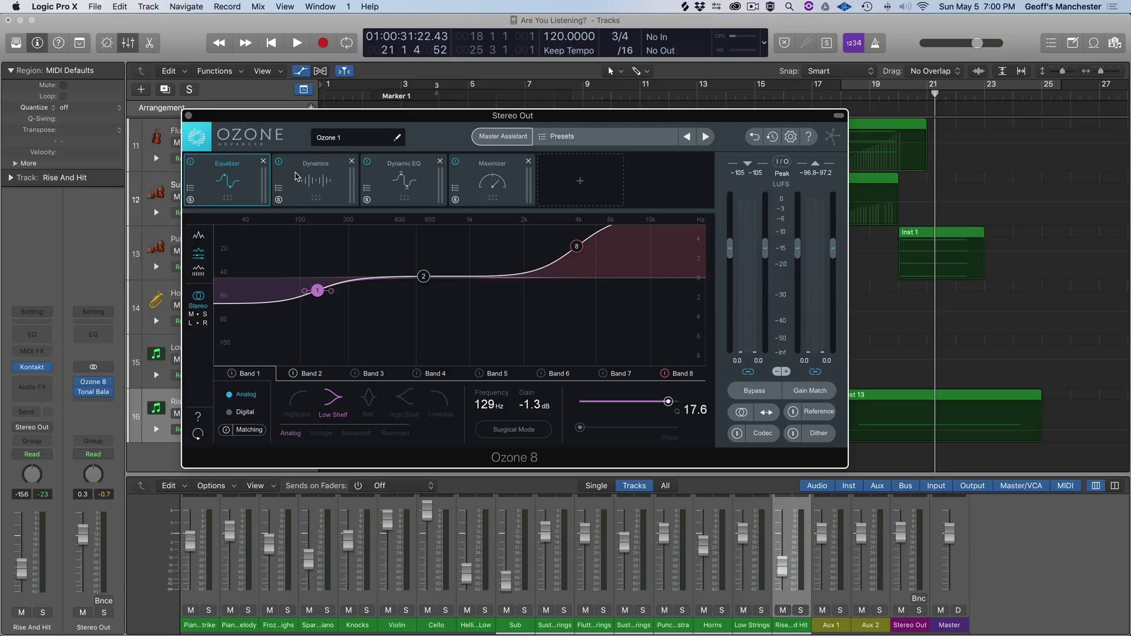
Step: Examine the compressor settings of Bands 1, 2 and 3 in Ozone's Dynamics module
click(298, 176)
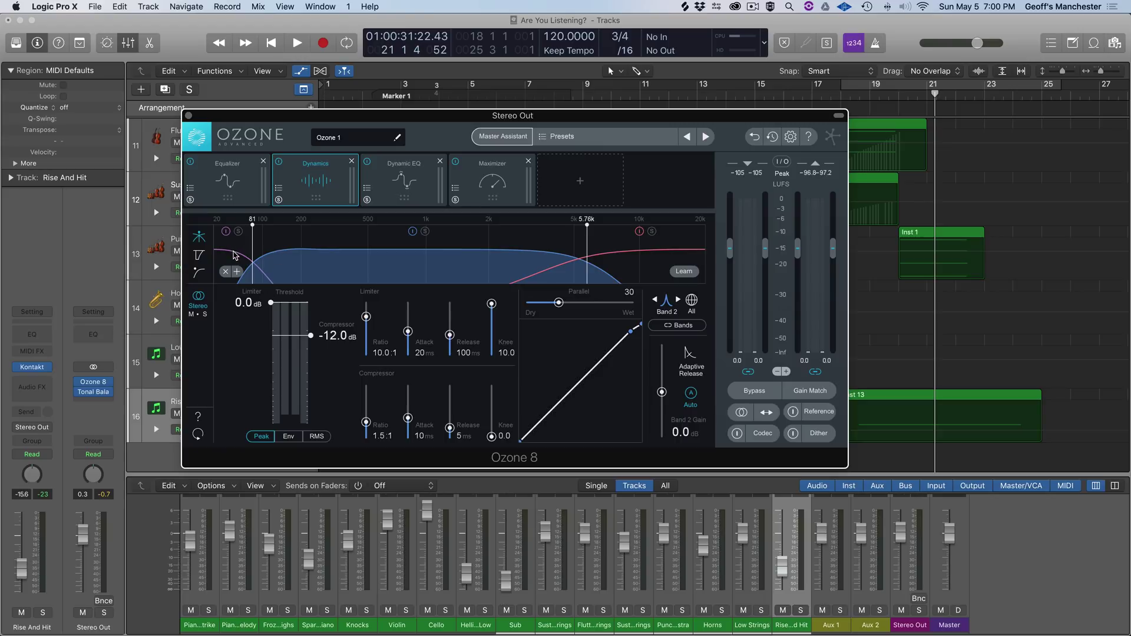
click(234, 259)
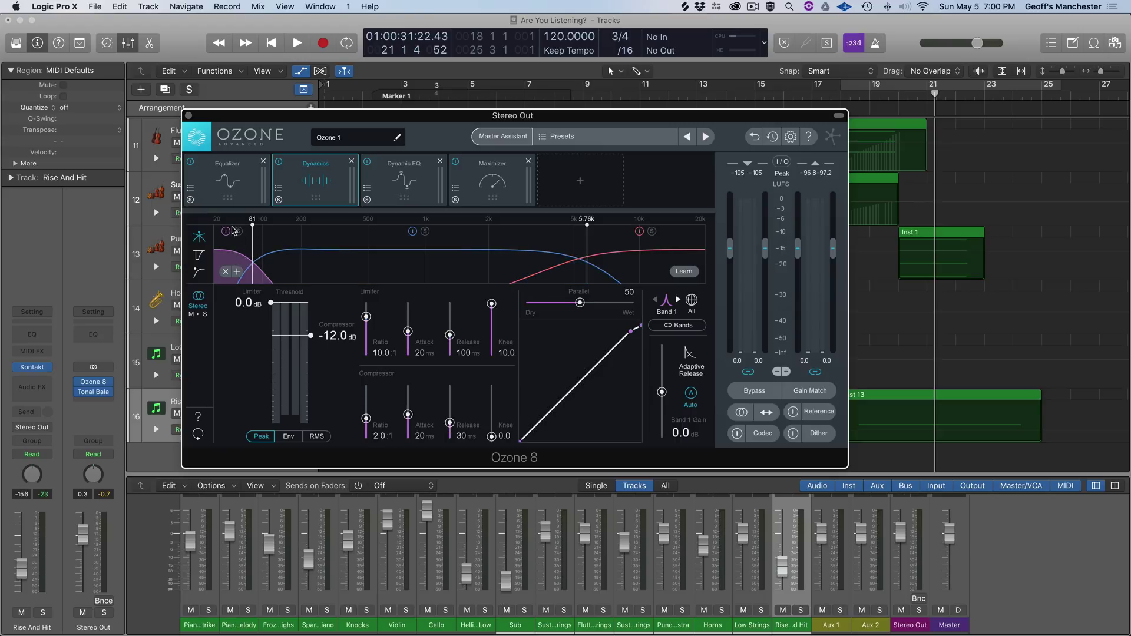
click(437, 281)
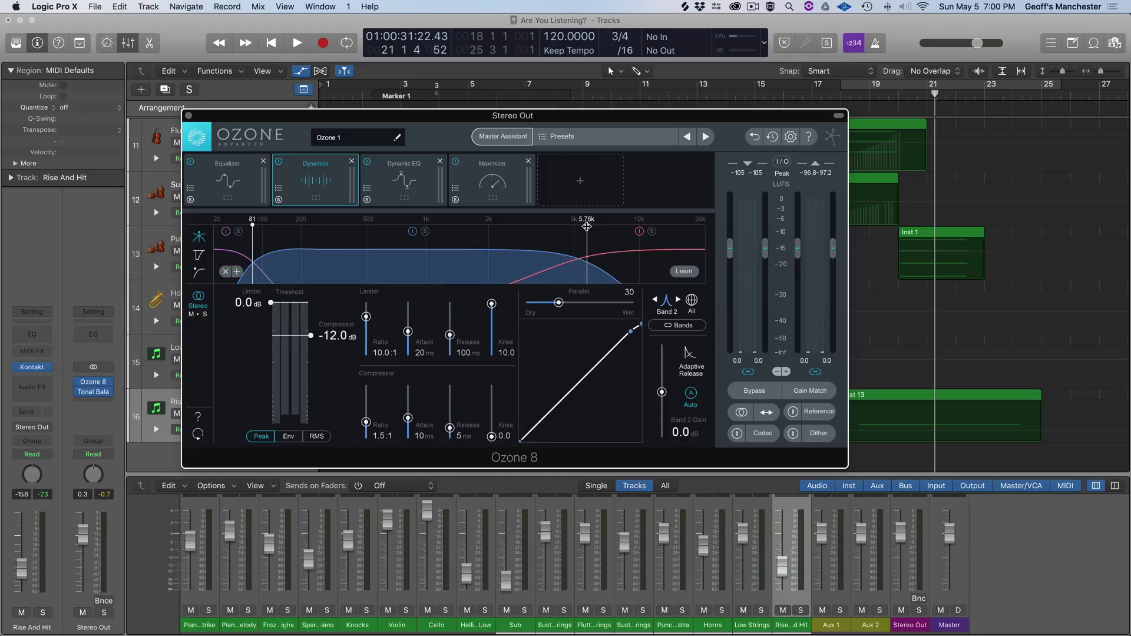
click(623, 272)
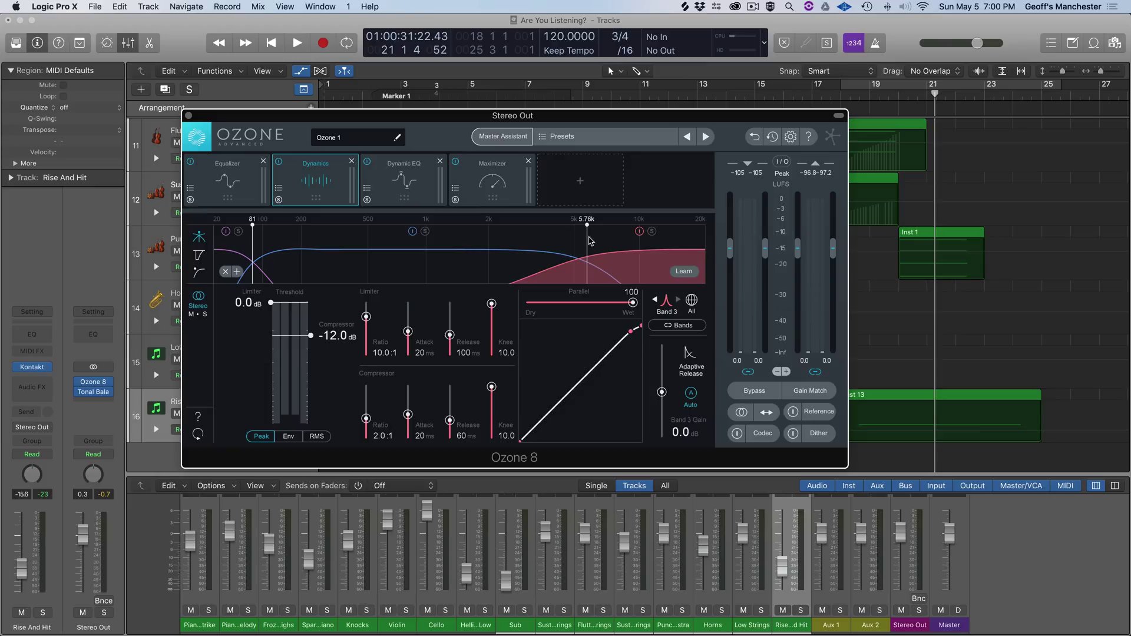
click(489, 259)
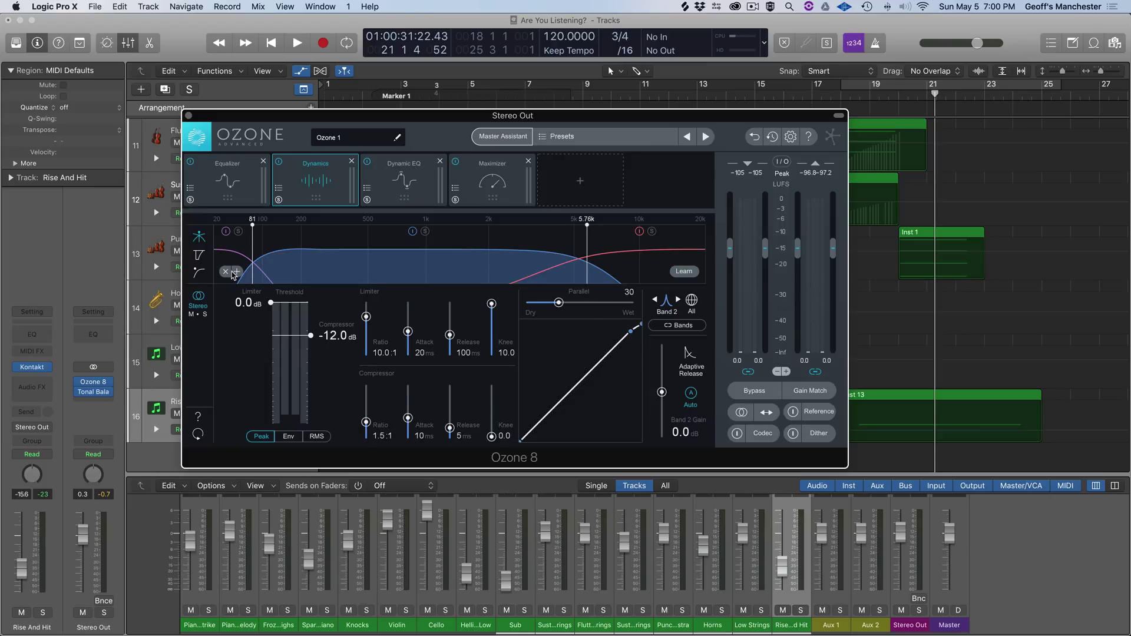
click(224, 263)
click(361, 271)
click(628, 274)
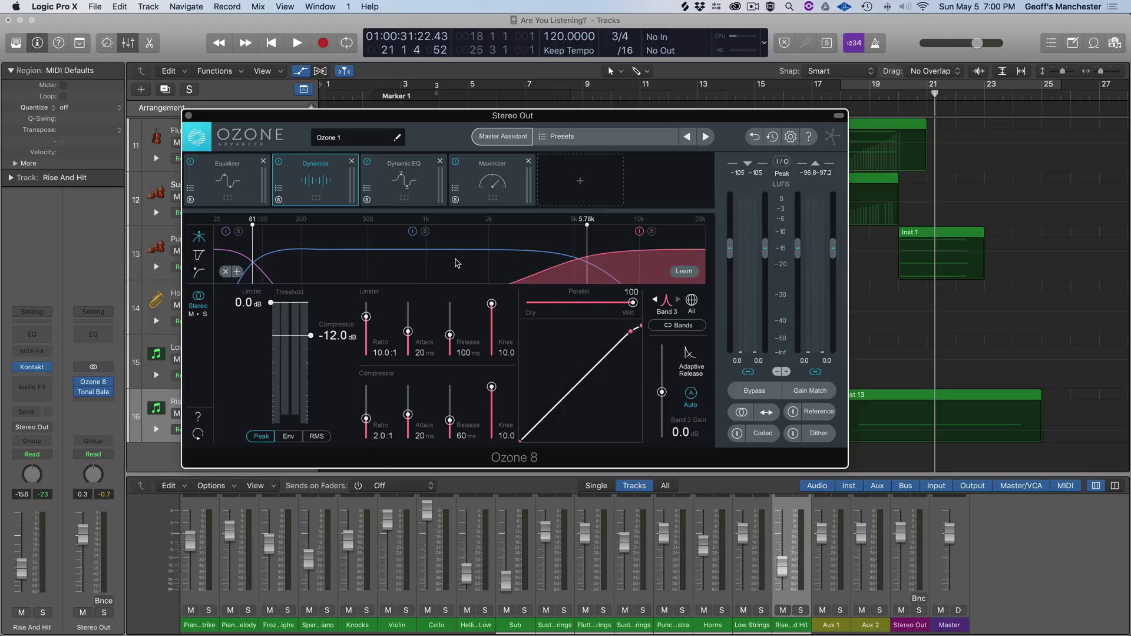
click(457, 263)
click(229, 254)
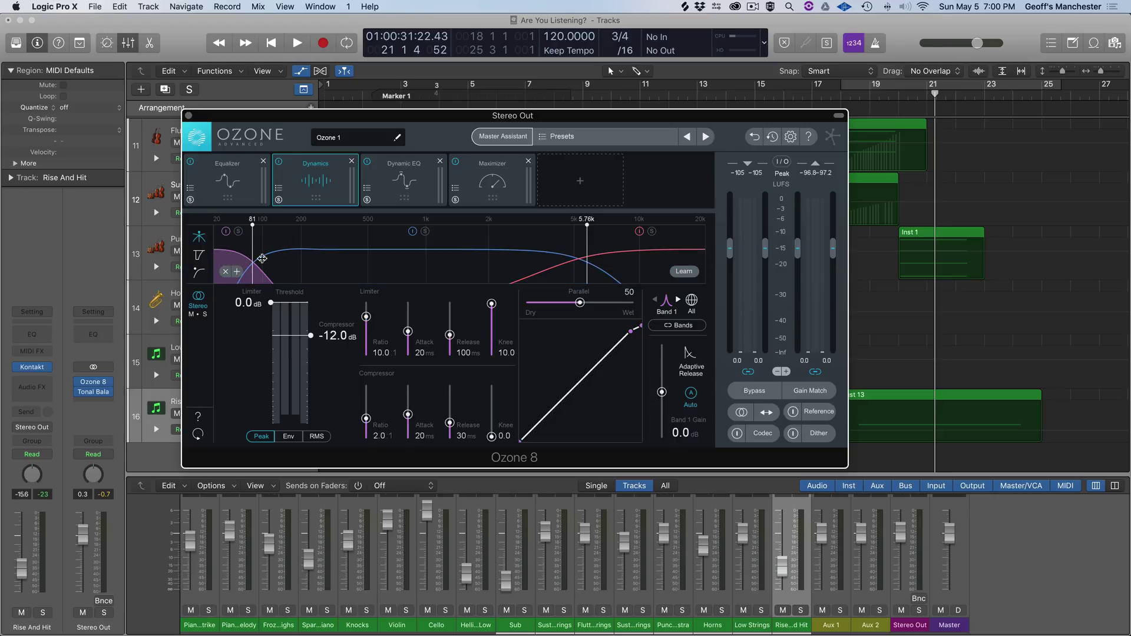
click(511, 264)
click(638, 272)
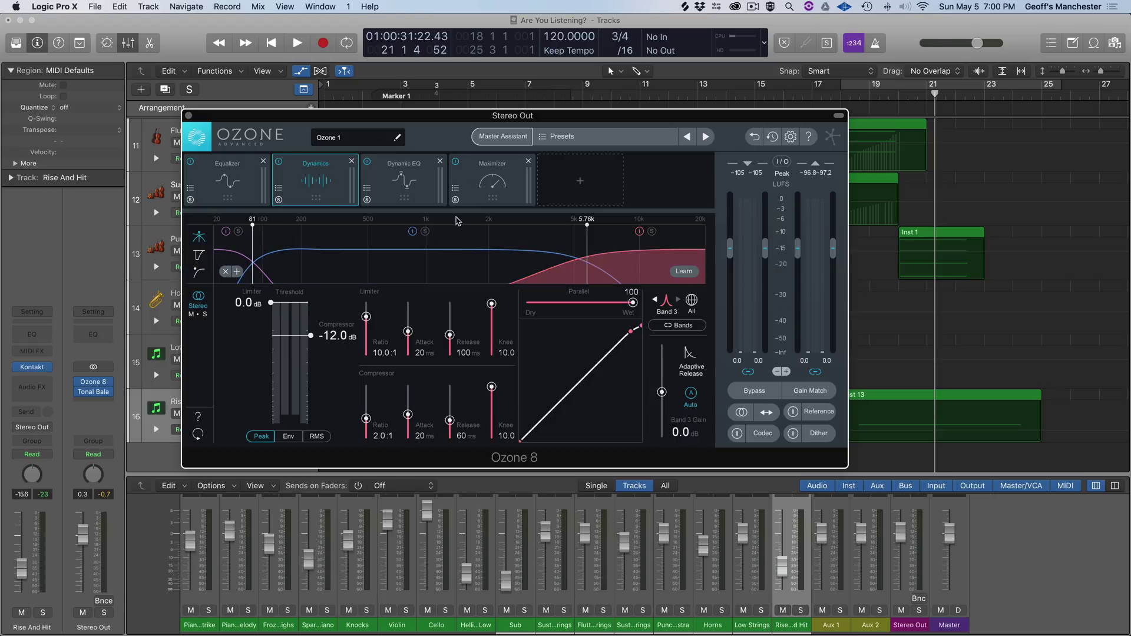
Step: Review the settings of Ozone's Dynamic EQ and Maximizer modules
click(388, 187)
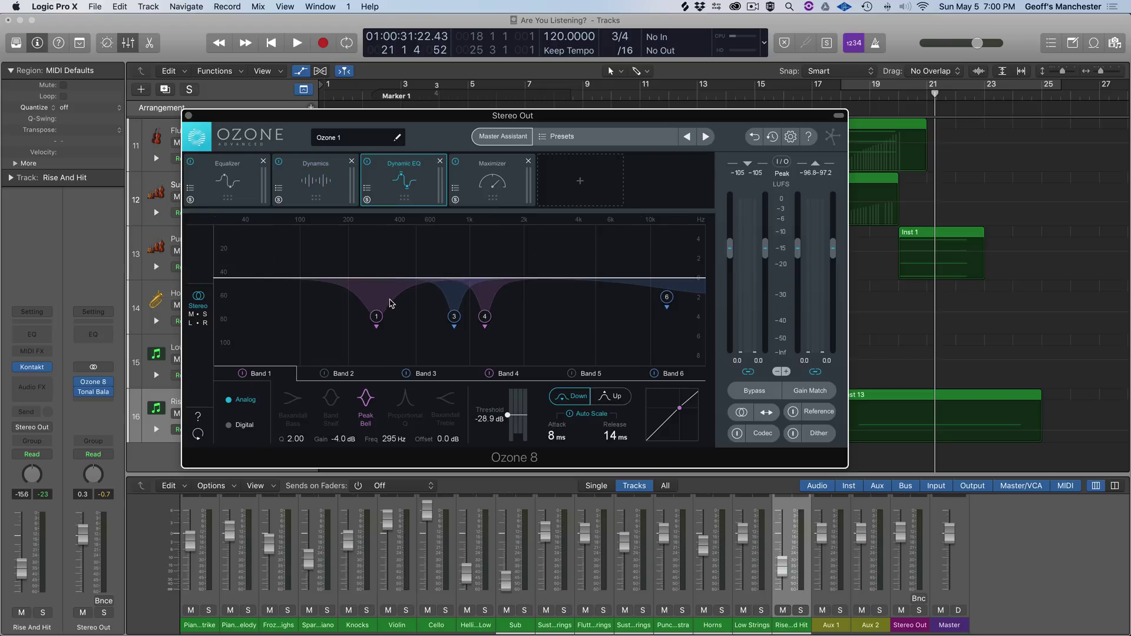
click(487, 191)
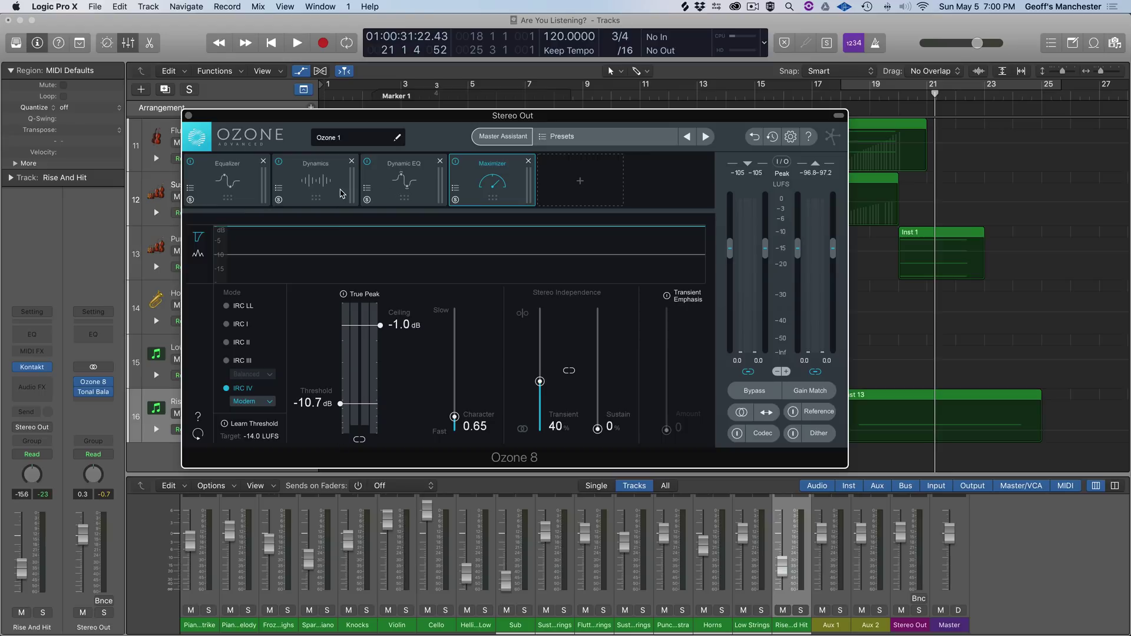
click(416, 178)
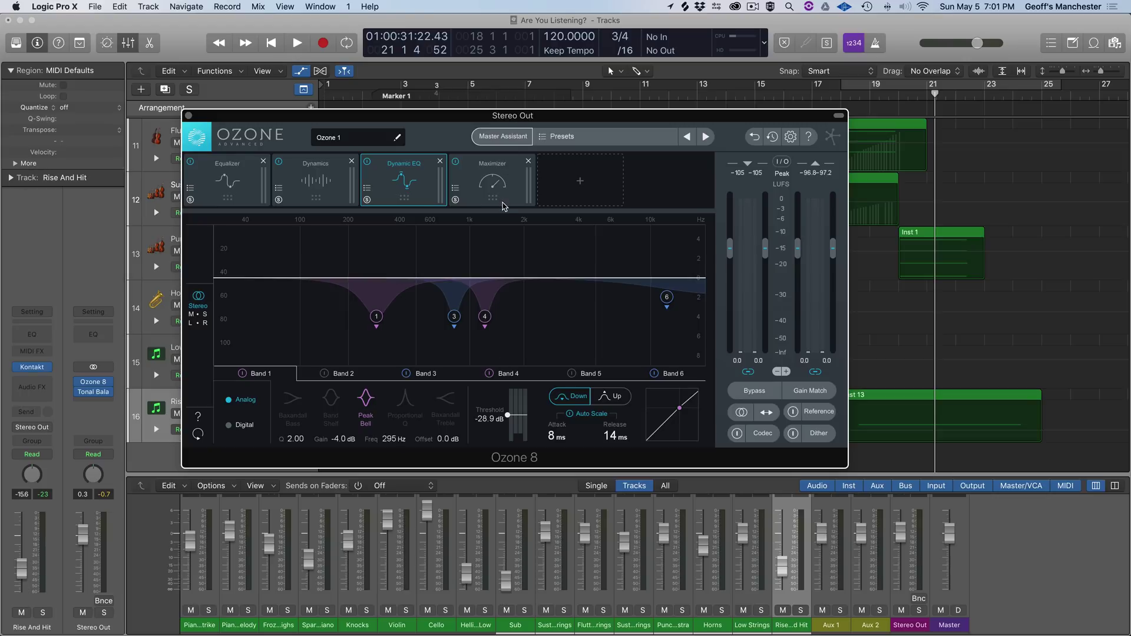
click(488, 194)
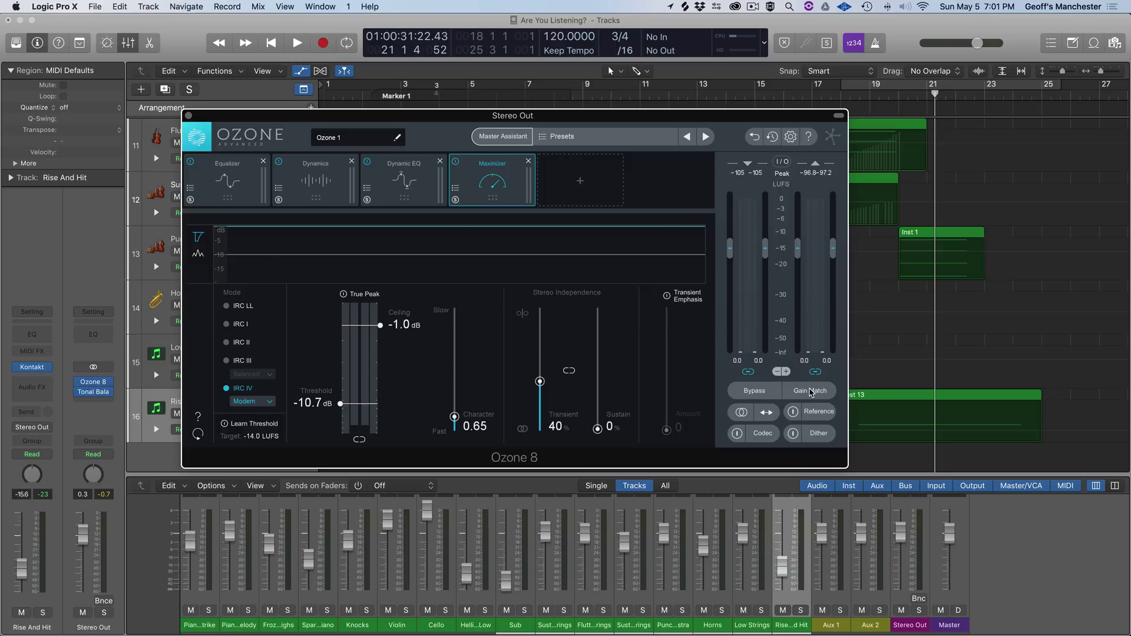
Step: Enable Gain Match in Ozone, go back through its modules to the Equalizer, and bypass the whole plug-in
click(812, 392)
click(404, 176)
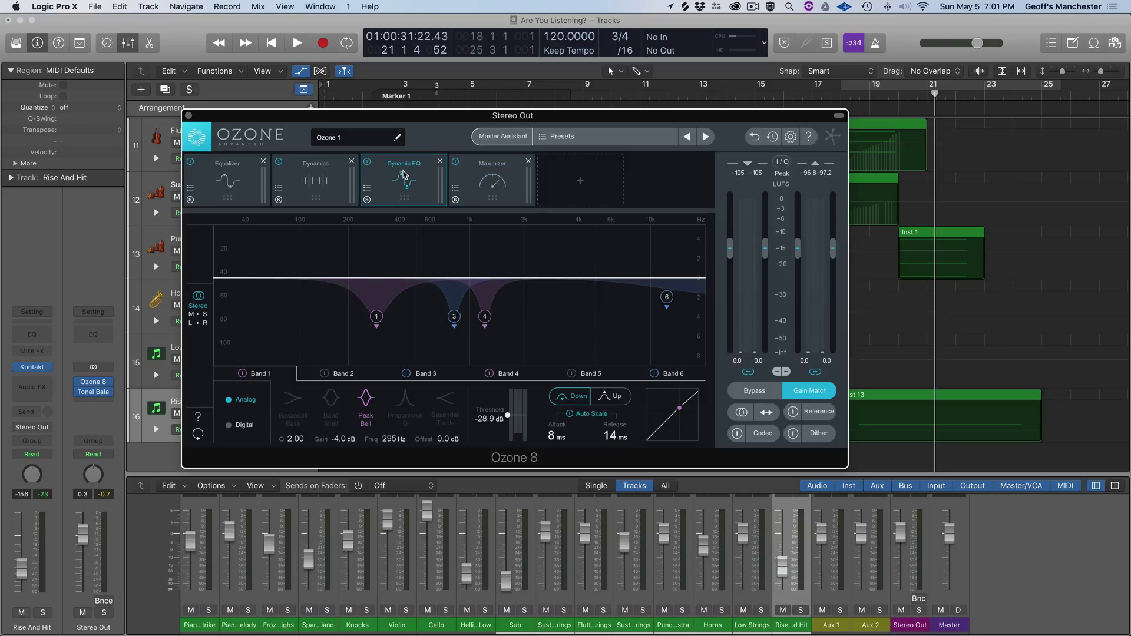
click(318, 178)
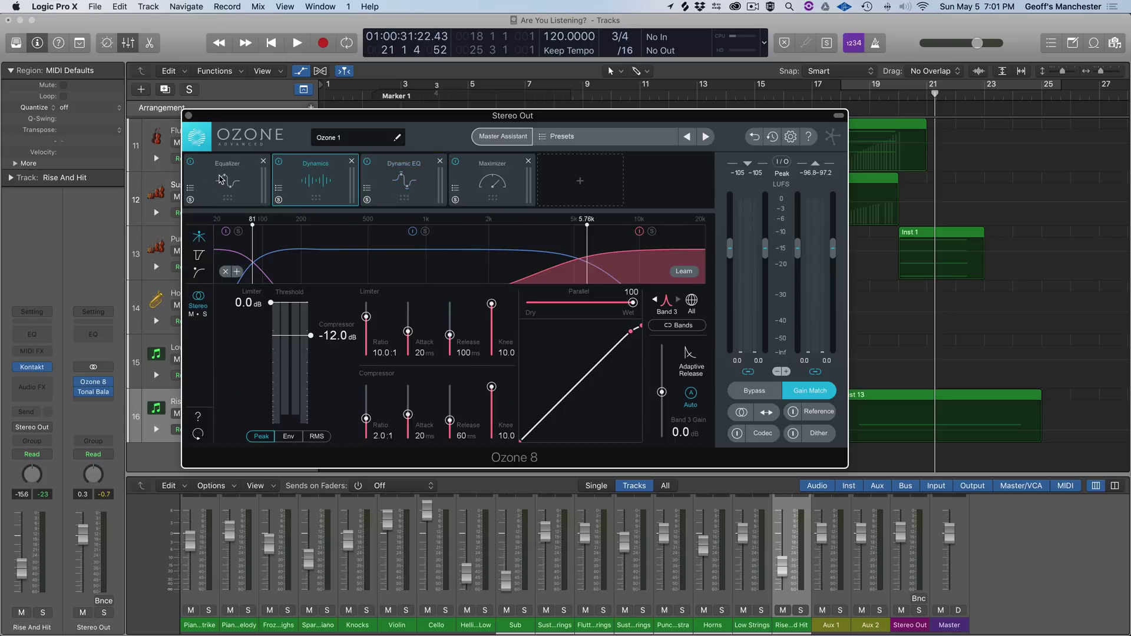
click(222, 179)
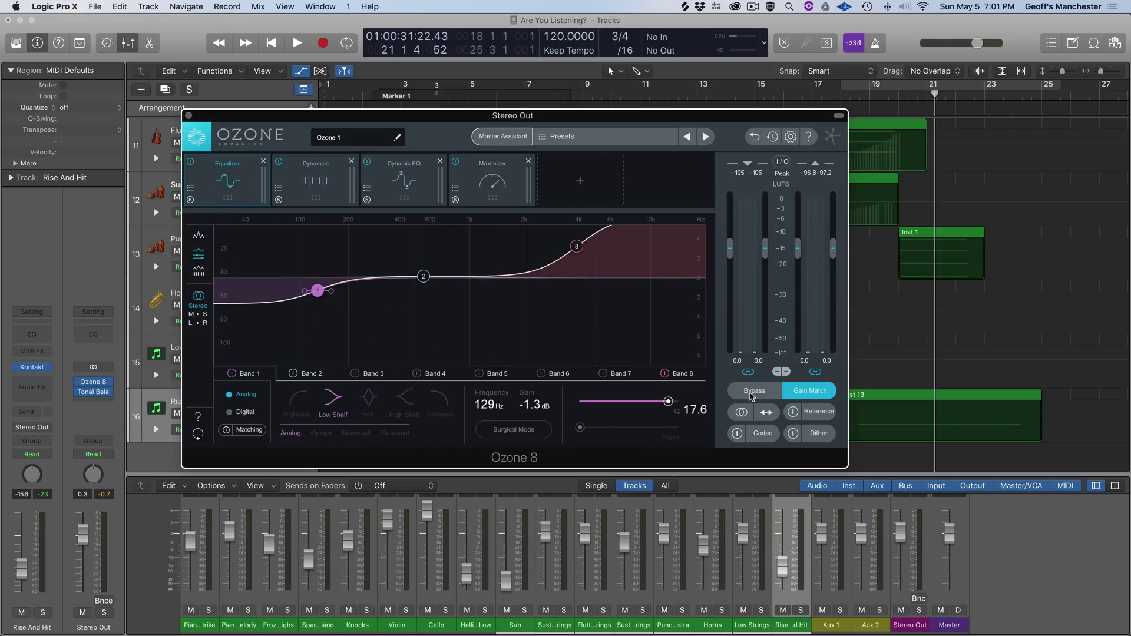
click(753, 391)
Step: Set a cycle range from bar 8 to bar 25, bring the Ozone window back into view, and play the mix bypassed
drag(735, 125, 736, 487)
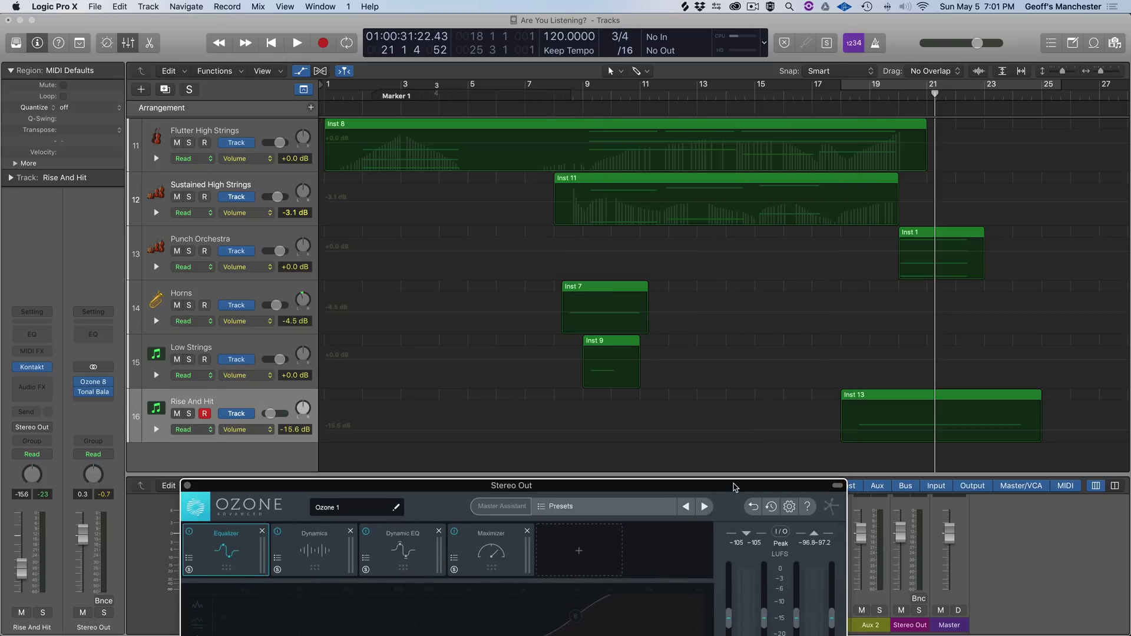
drag(565, 87, 1042, 88)
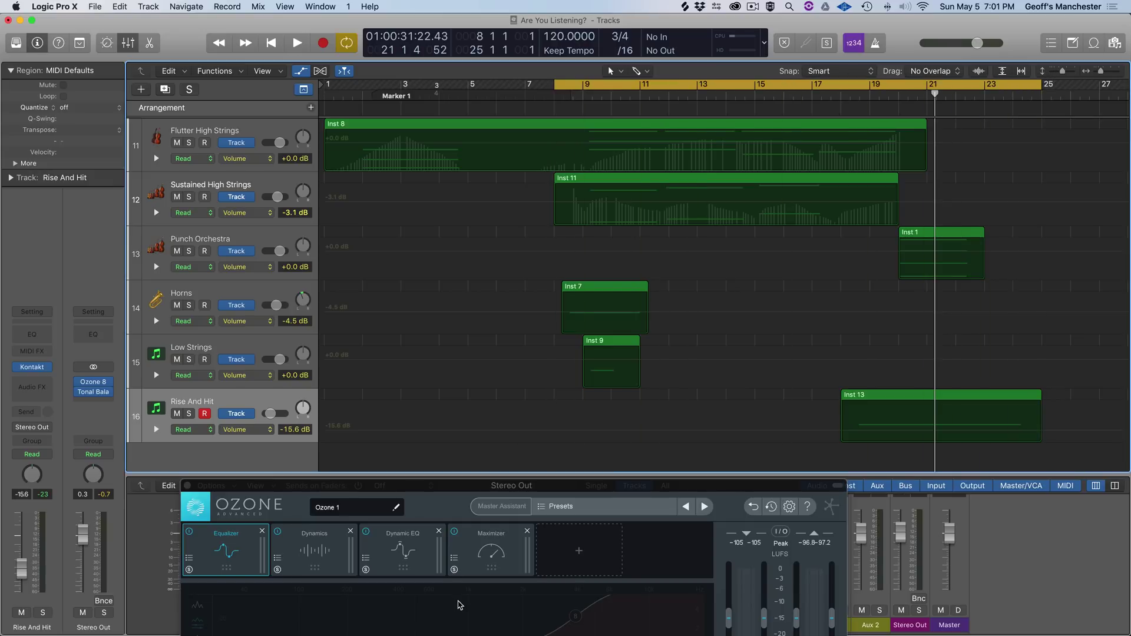
drag(439, 484, 454, 133)
key(space)
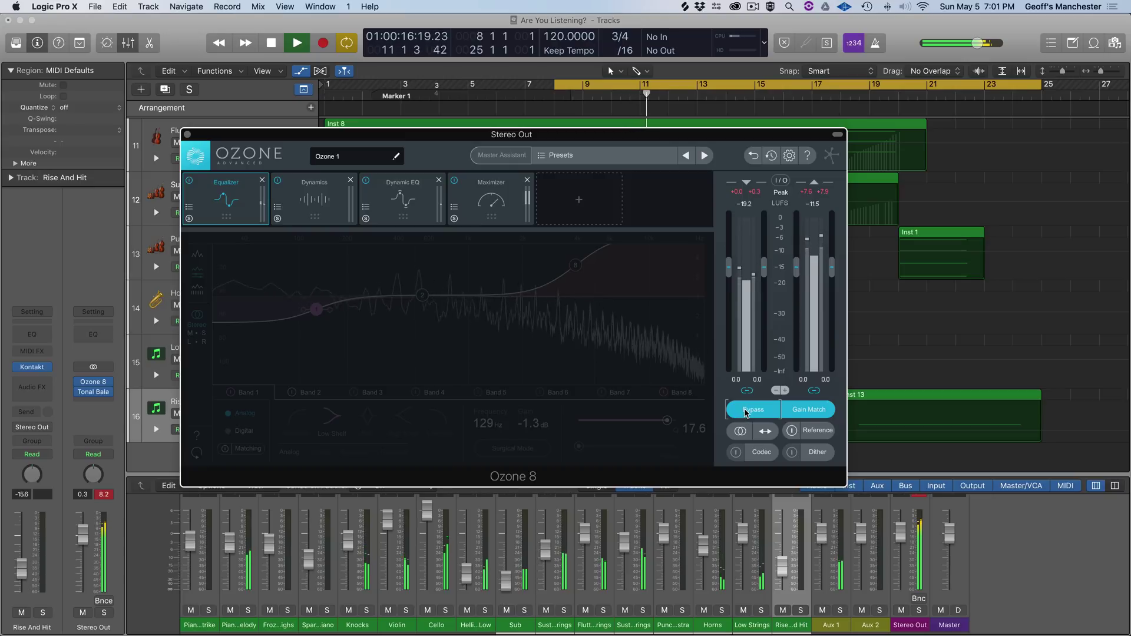
Step: Compare the mix with and without Ozone by toggling its bypass during playback of the cycle range, and stop with Ozone active
click(747, 412)
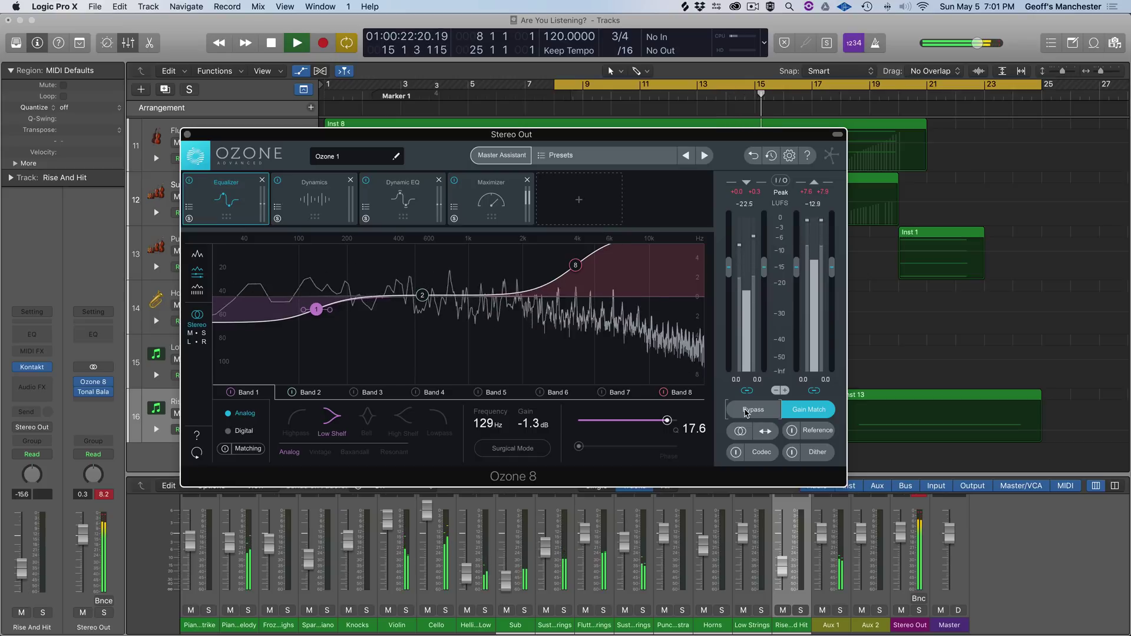
click(747, 412)
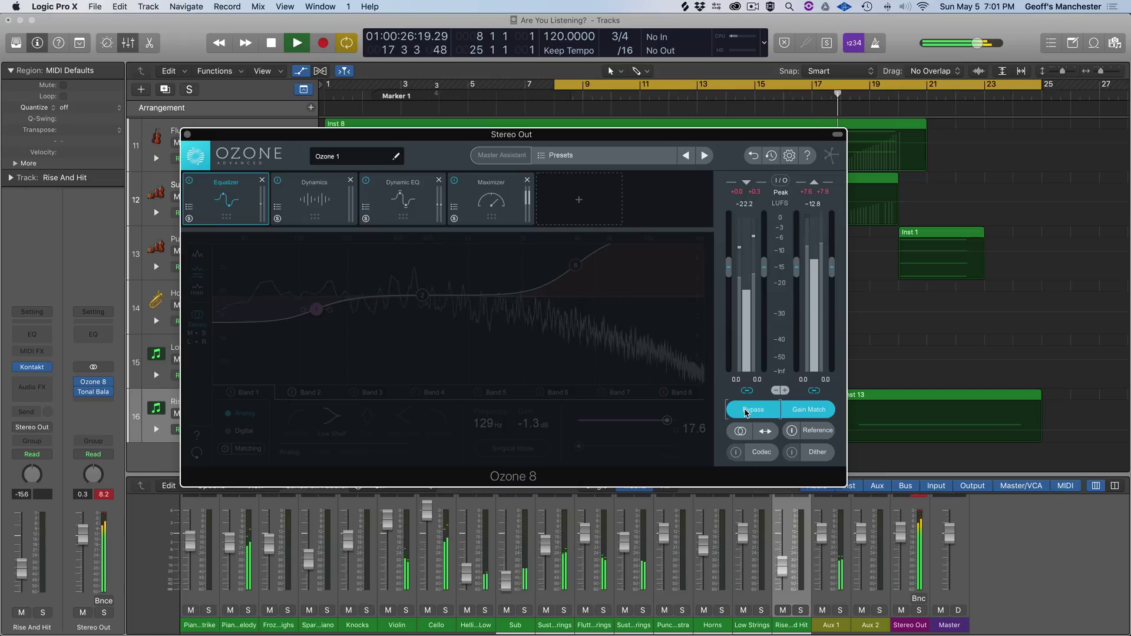
click(745, 412)
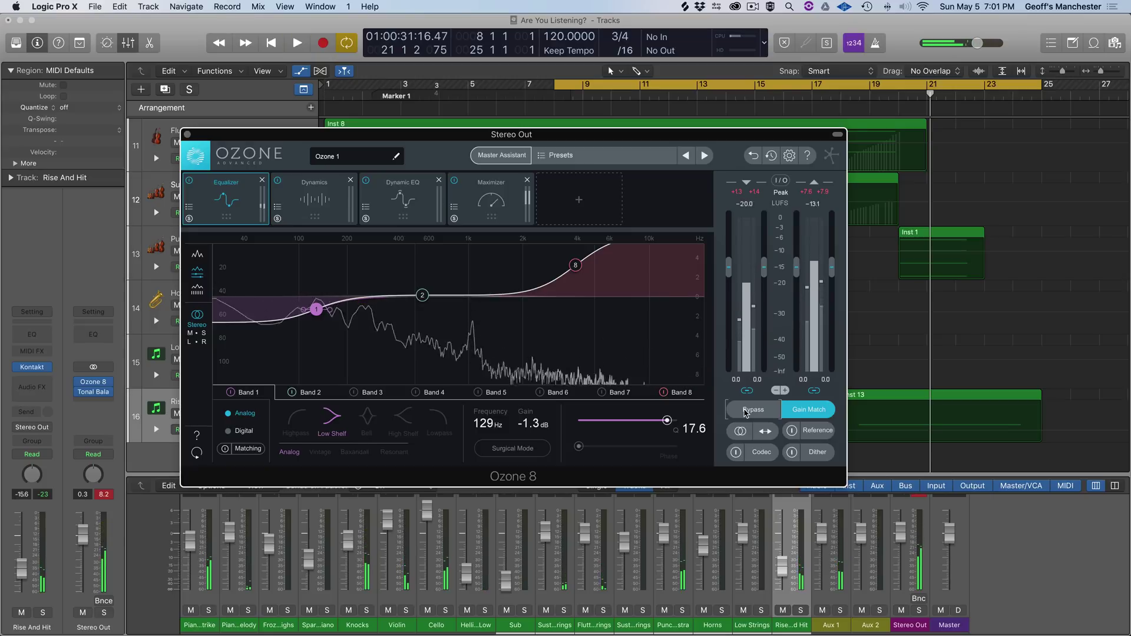
click(746, 412)
key(space)
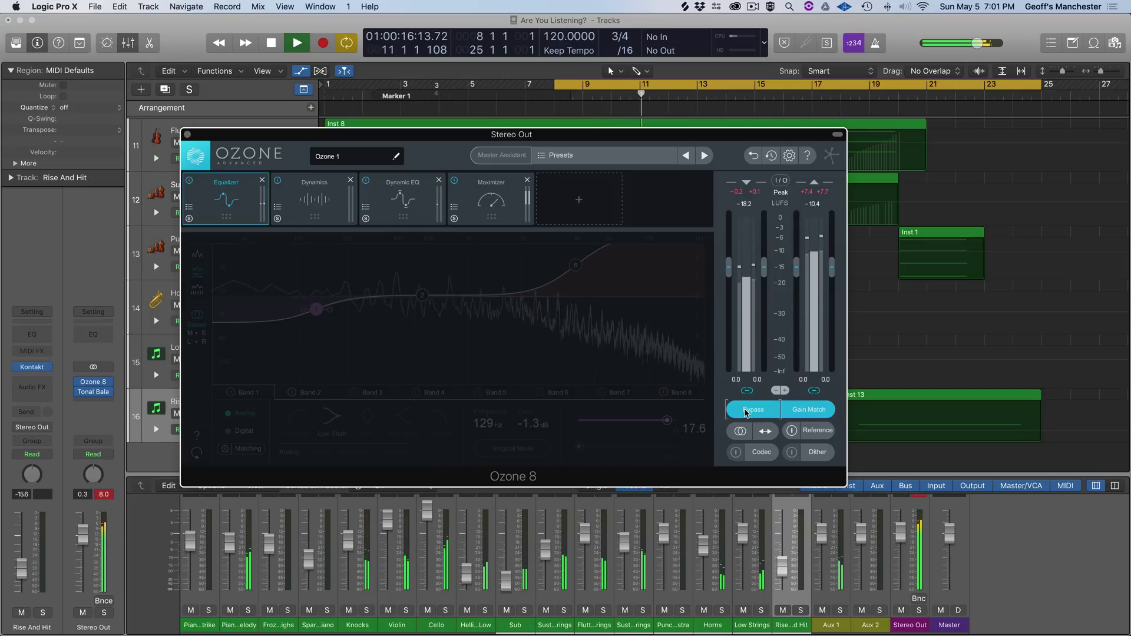
click(746, 412)
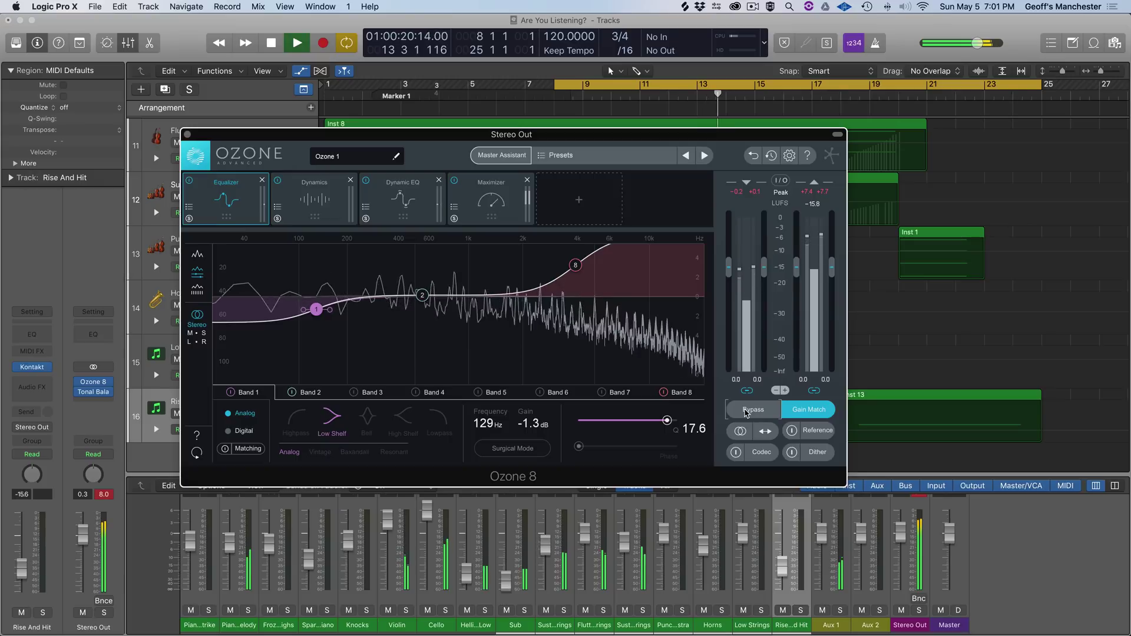
click(745, 411)
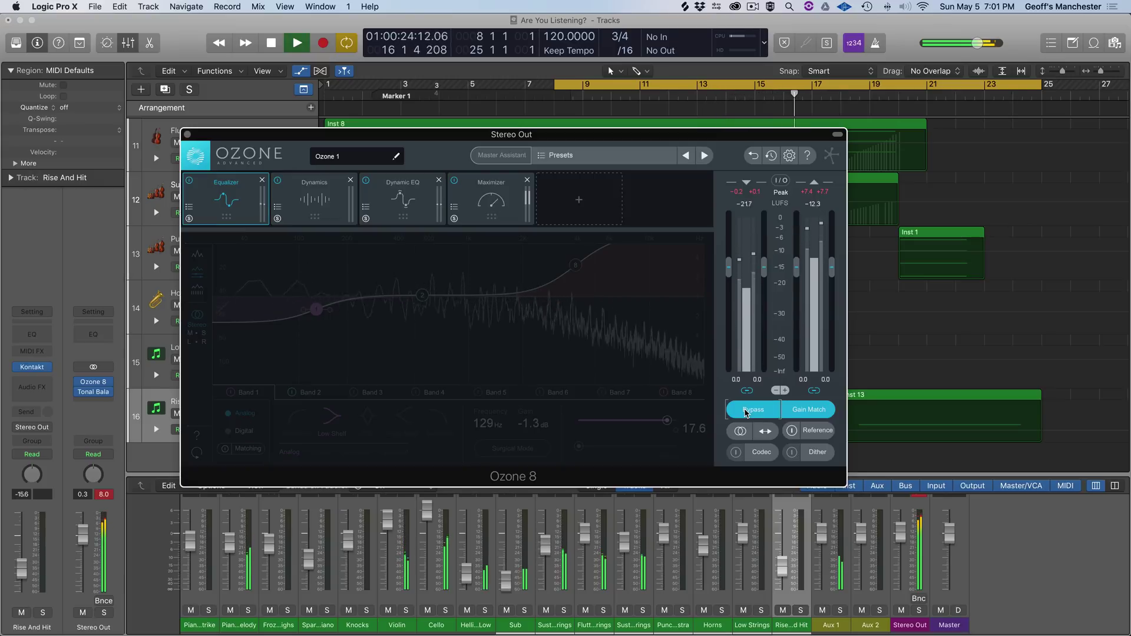
click(745, 412)
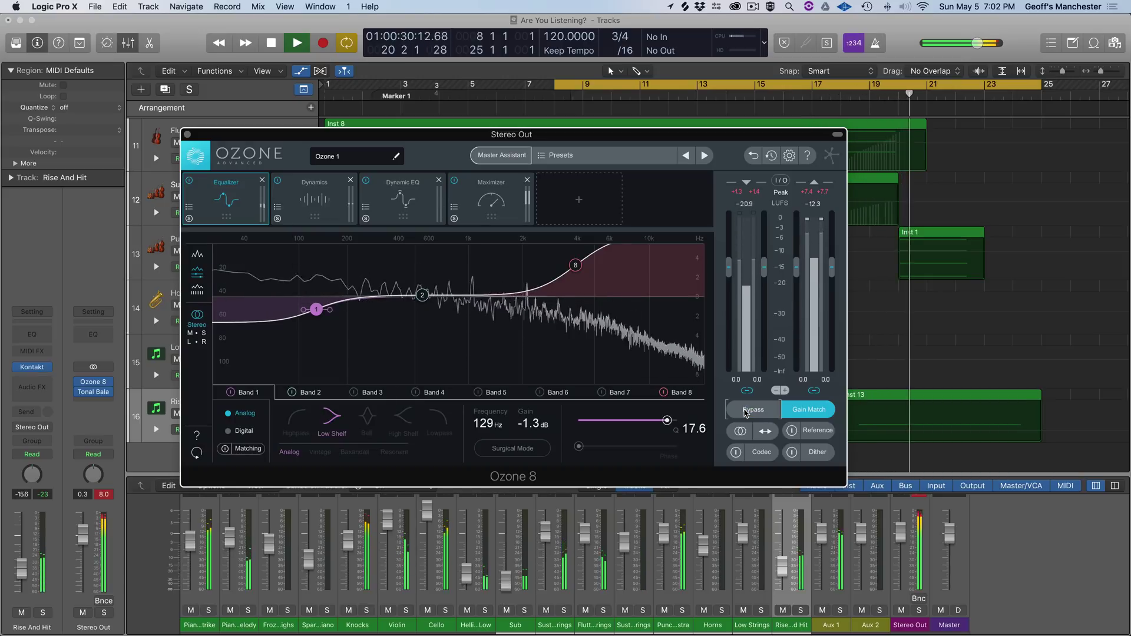
key(space)
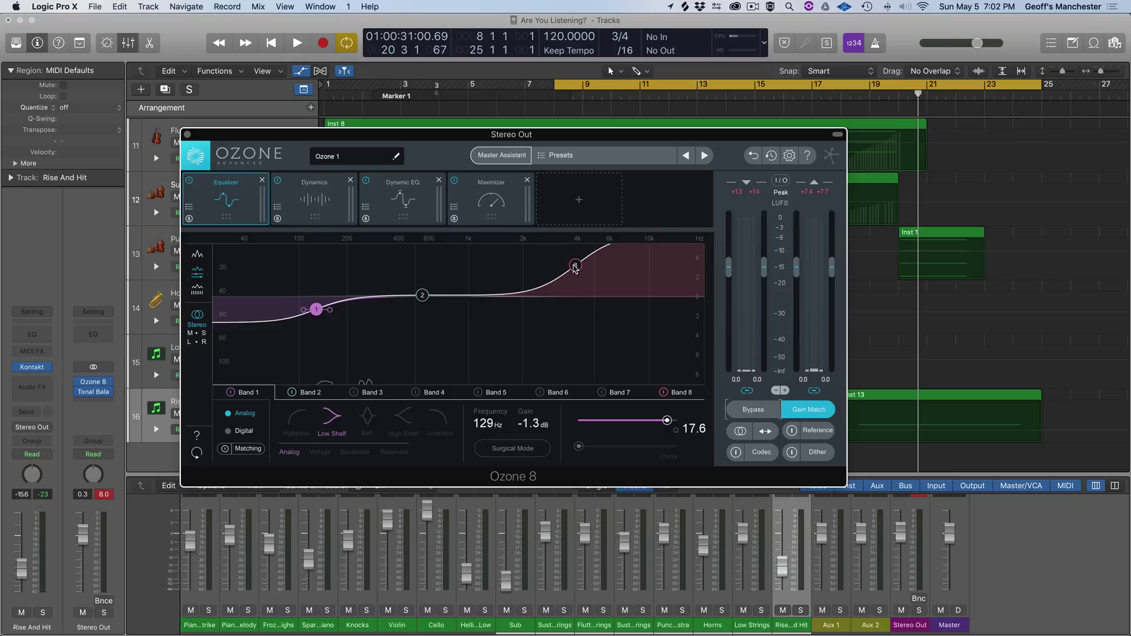
Step: Review Ozone's Maximizer, toggle the plug-in's bypass and leave it active, and close the Ozone window
click(492, 210)
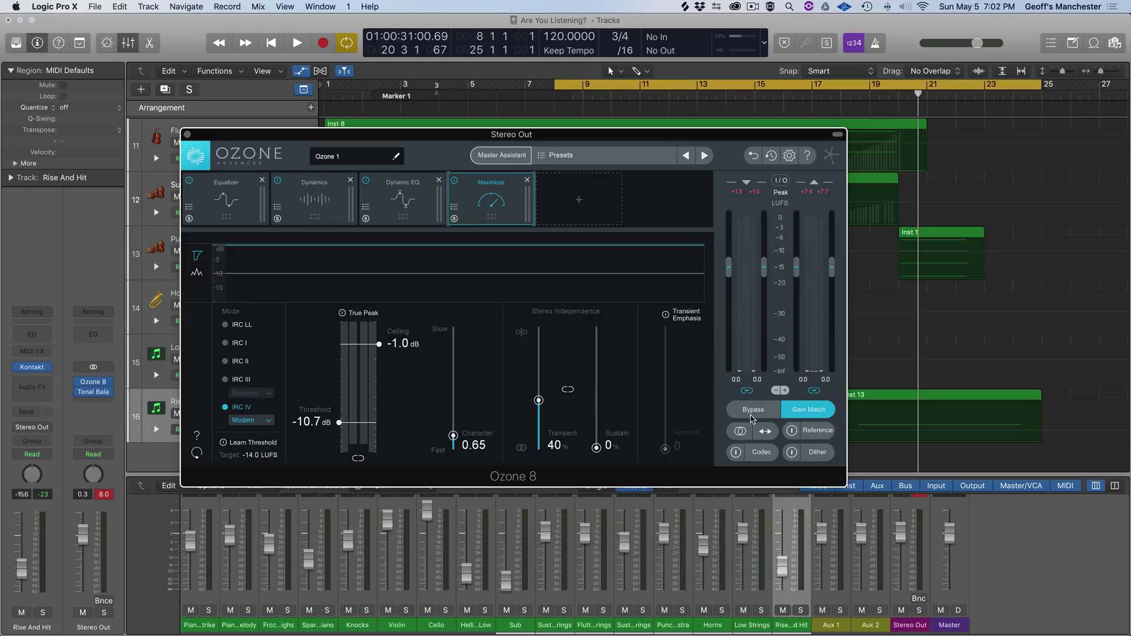
click(752, 411)
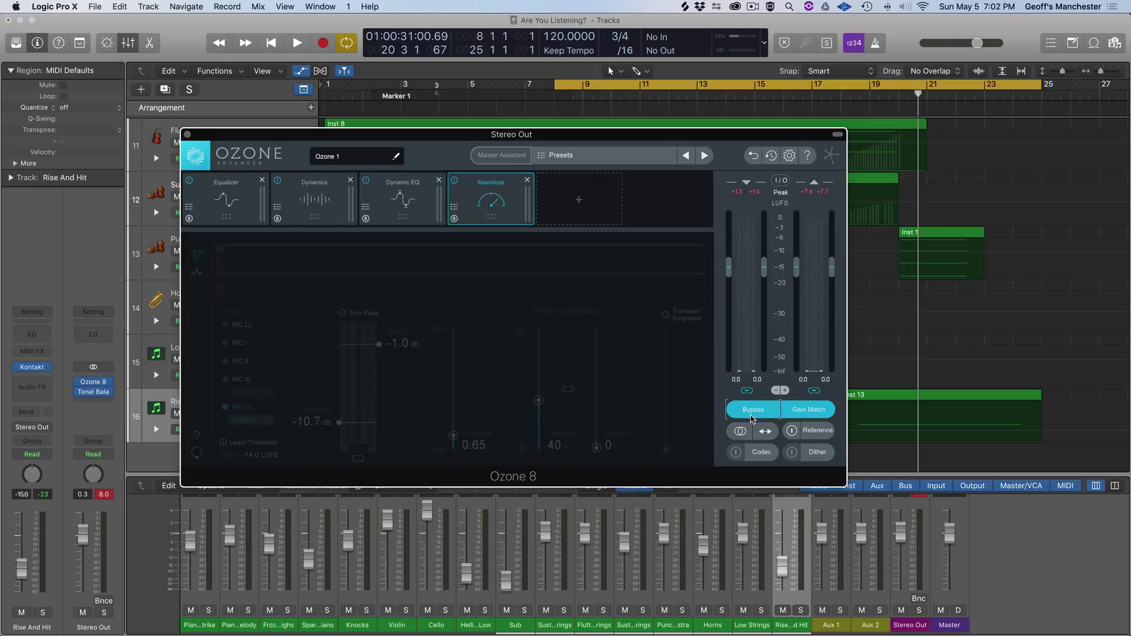
click(752, 411)
click(752, 411)
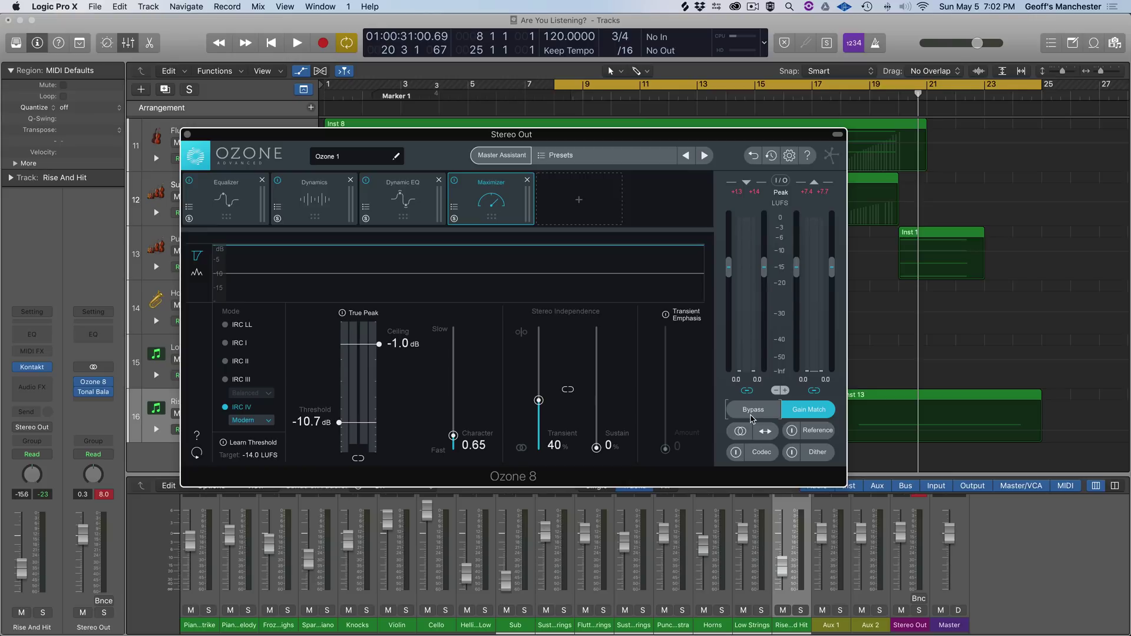
click(187, 136)
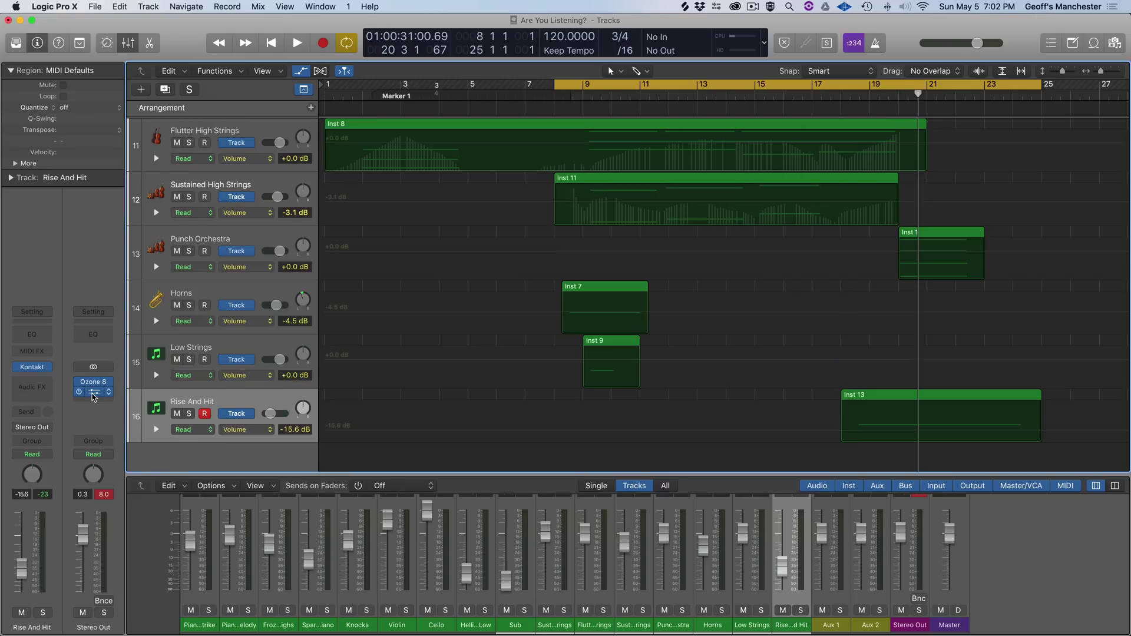
Step: Open Tonal Balance Control on Stereo Out, view the Bass Heavy and Modern targets, and return to the Orchestral target
click(93, 396)
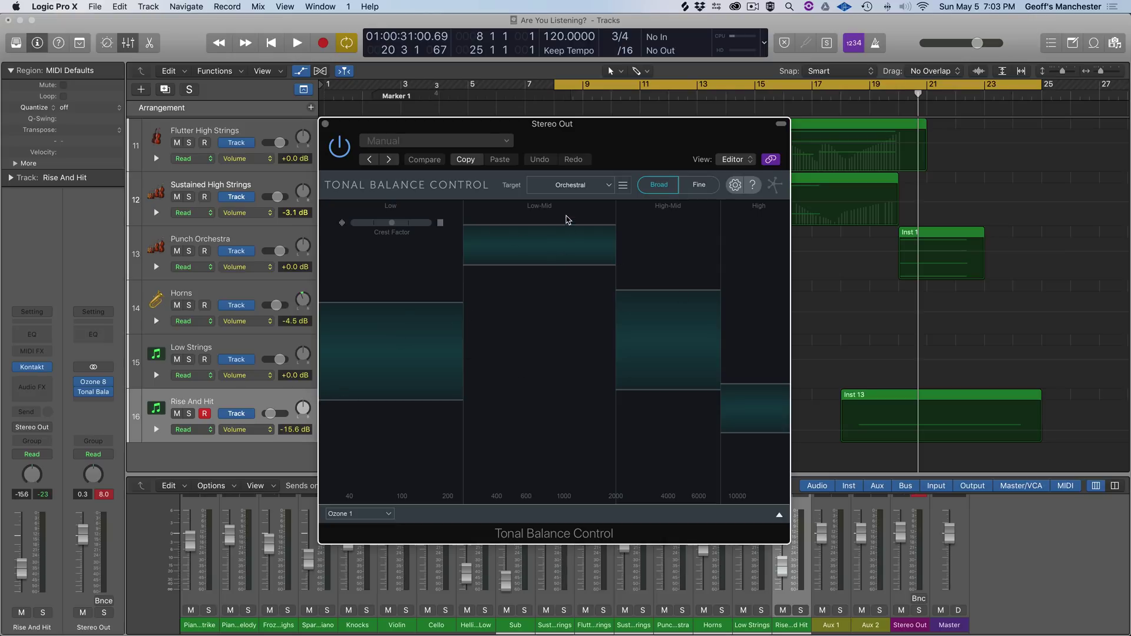
click(562, 186)
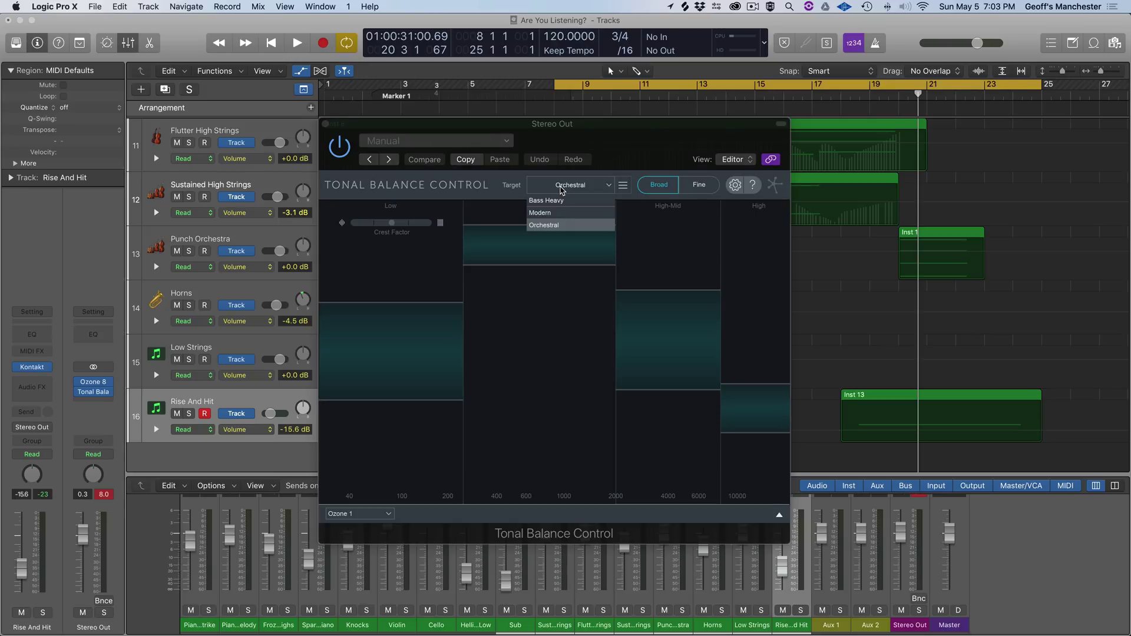
click(554, 201)
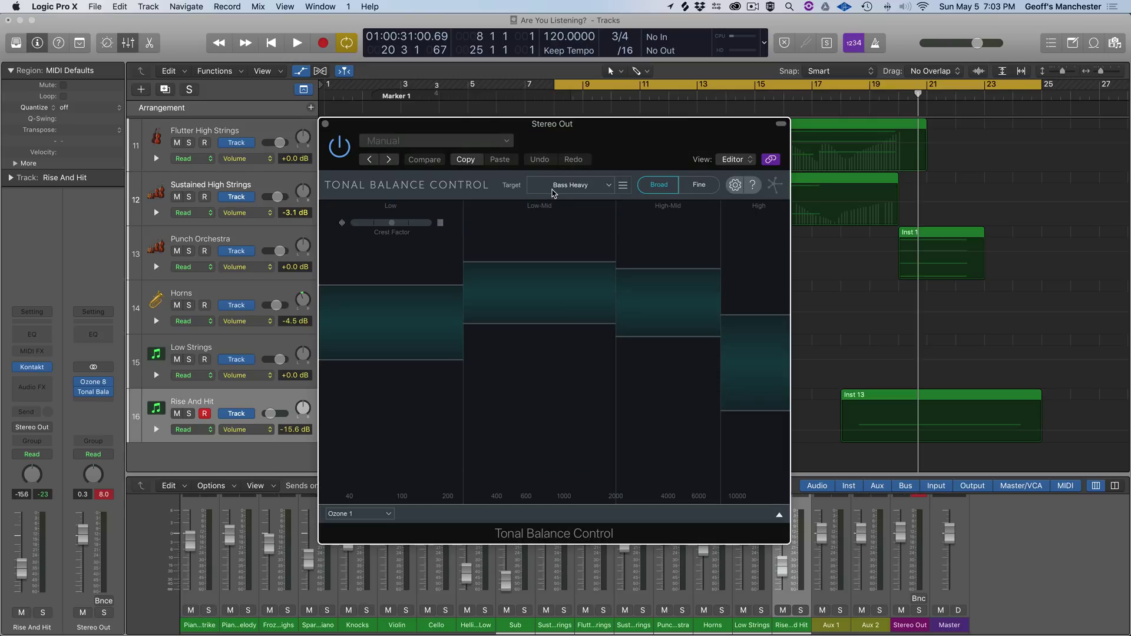
click(554, 193)
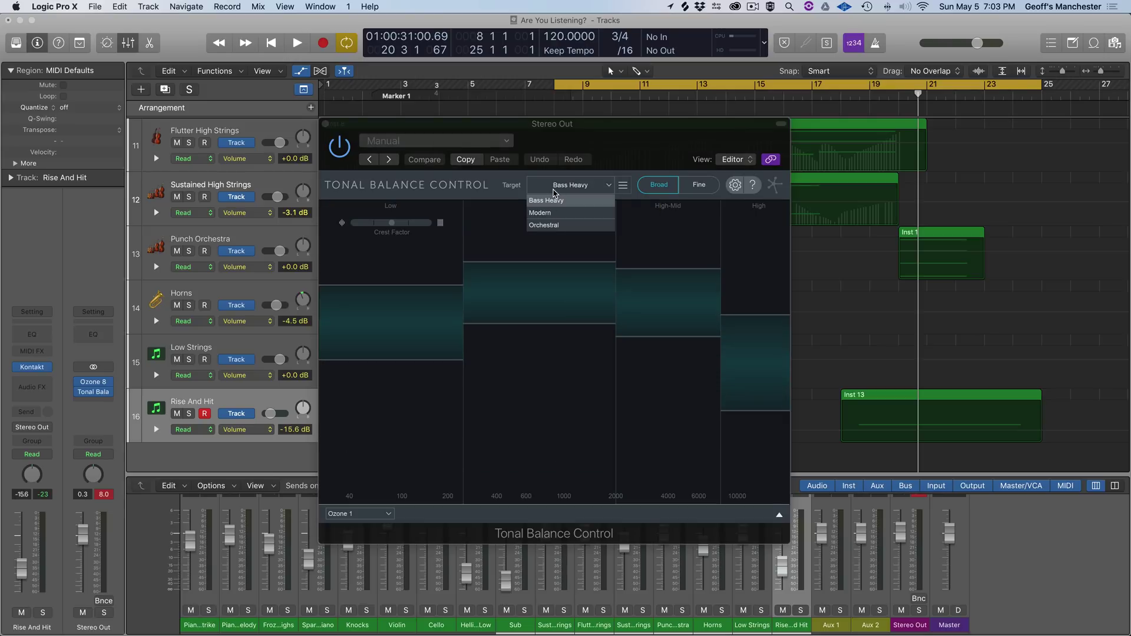
click(549, 212)
click(560, 187)
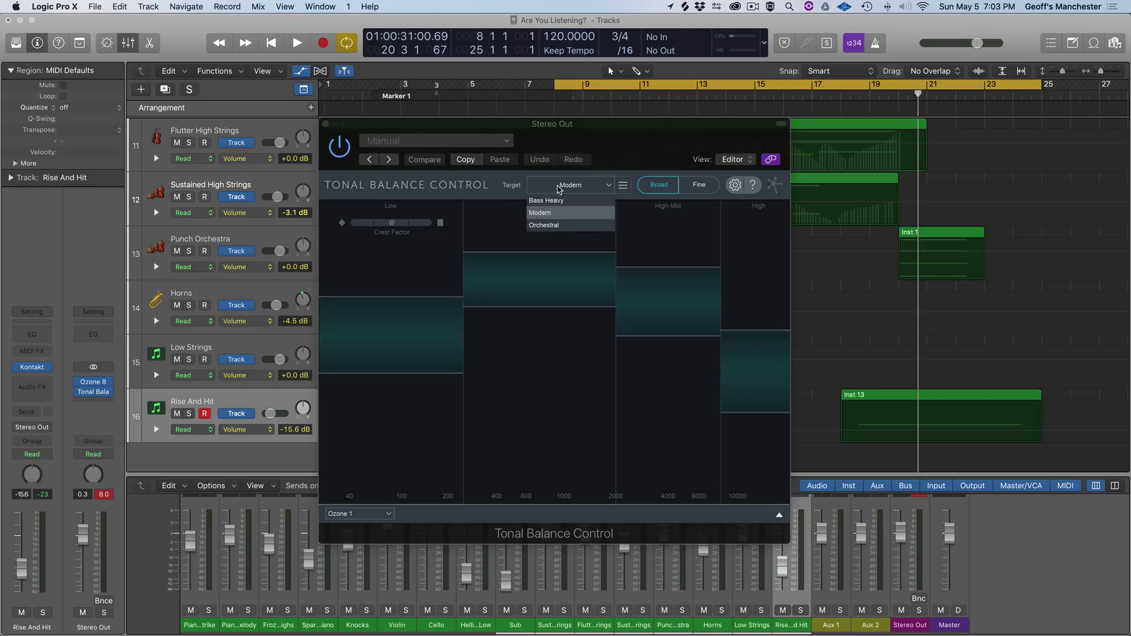
click(558, 225)
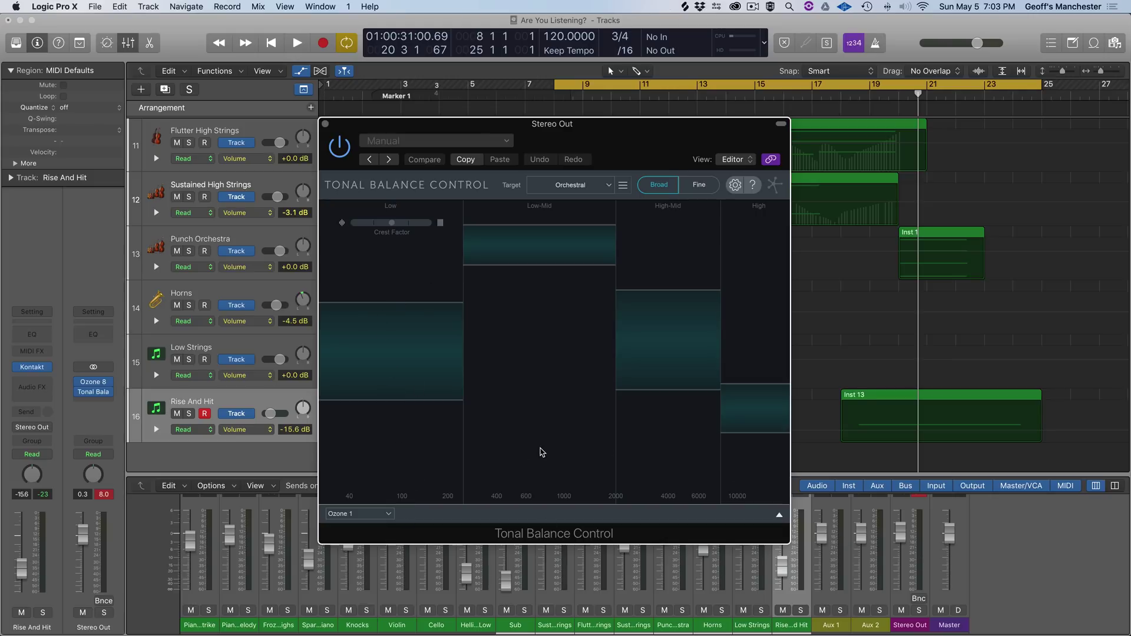
Step: Lower Ozone's Band 8 high shelf to -0.2 dB from Tonal Balance Control's EQ section, collapse that section, and check the balance during playback
click(780, 517)
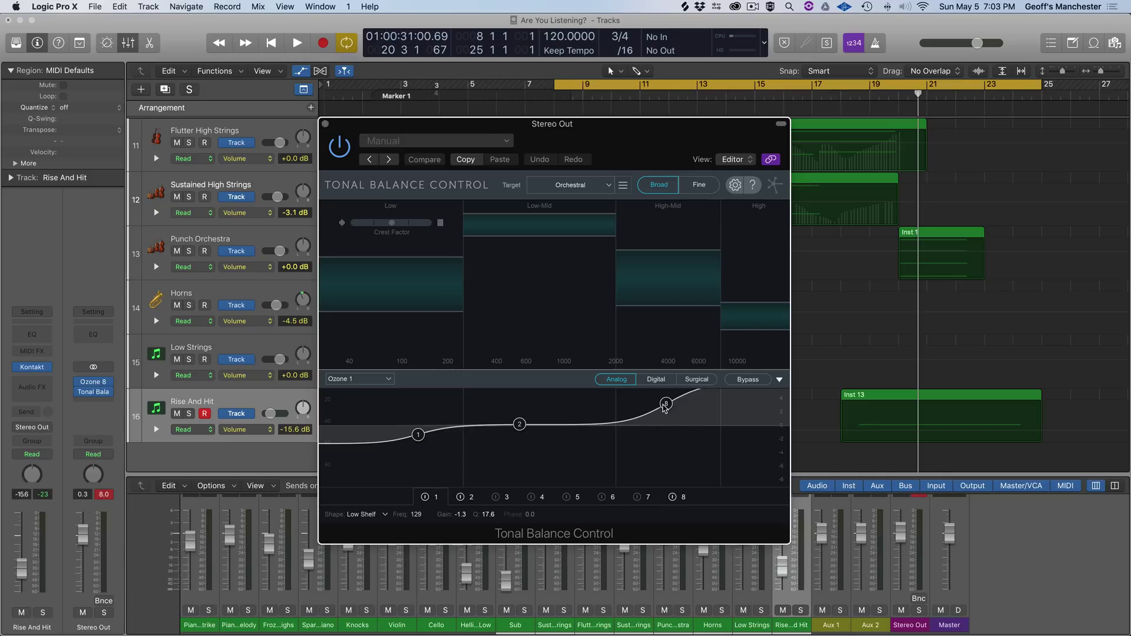
drag(666, 405, 670, 432)
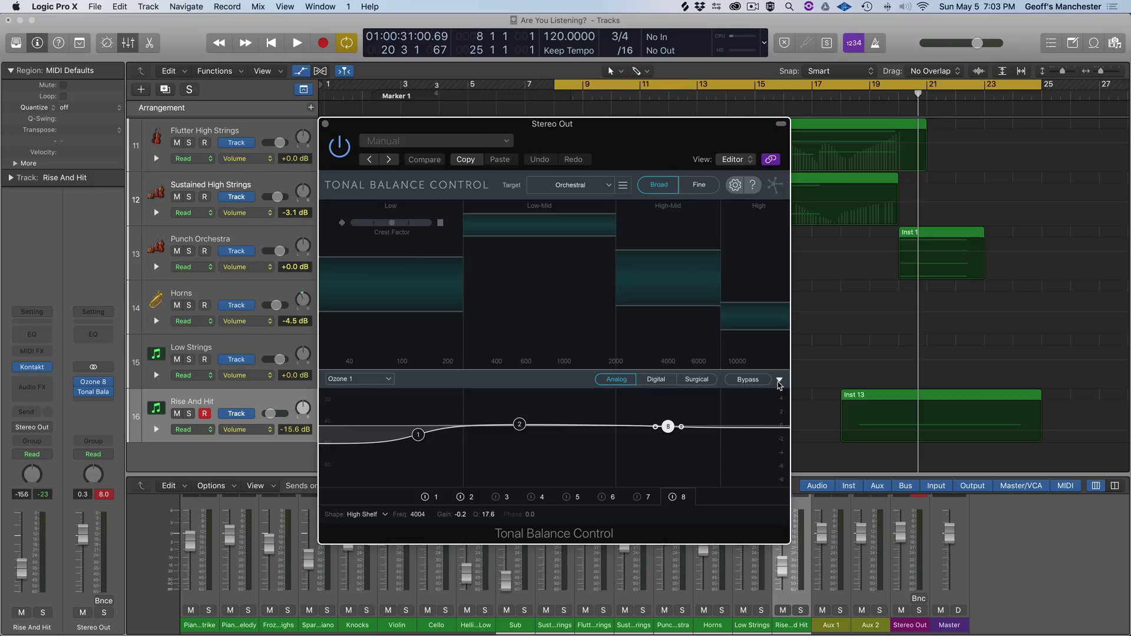
click(779, 382)
key(space)
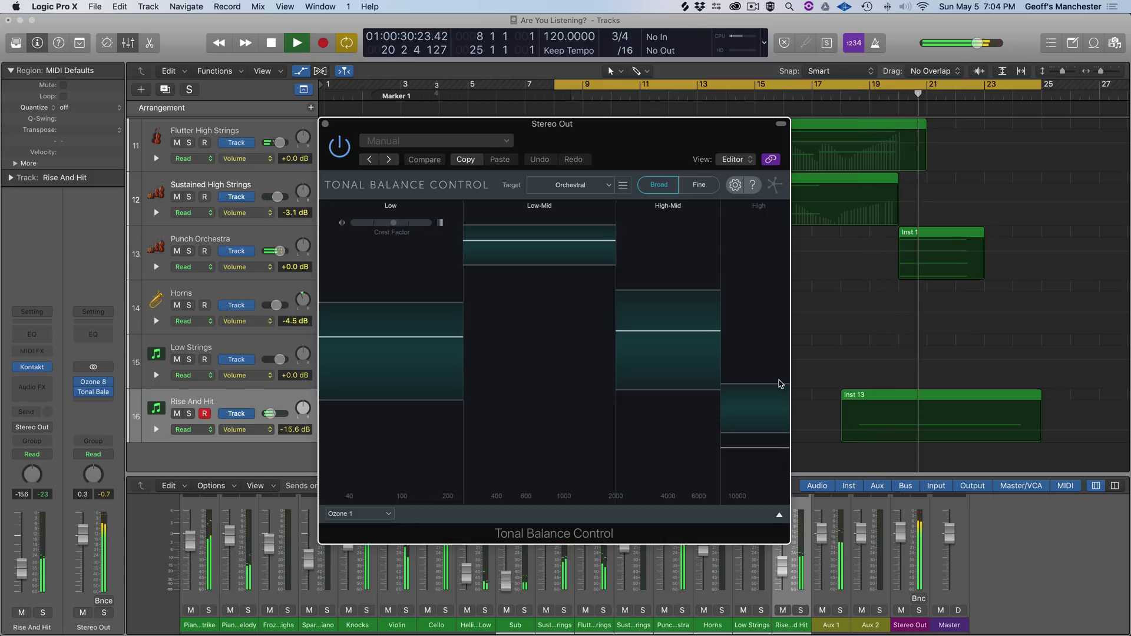
key(space)
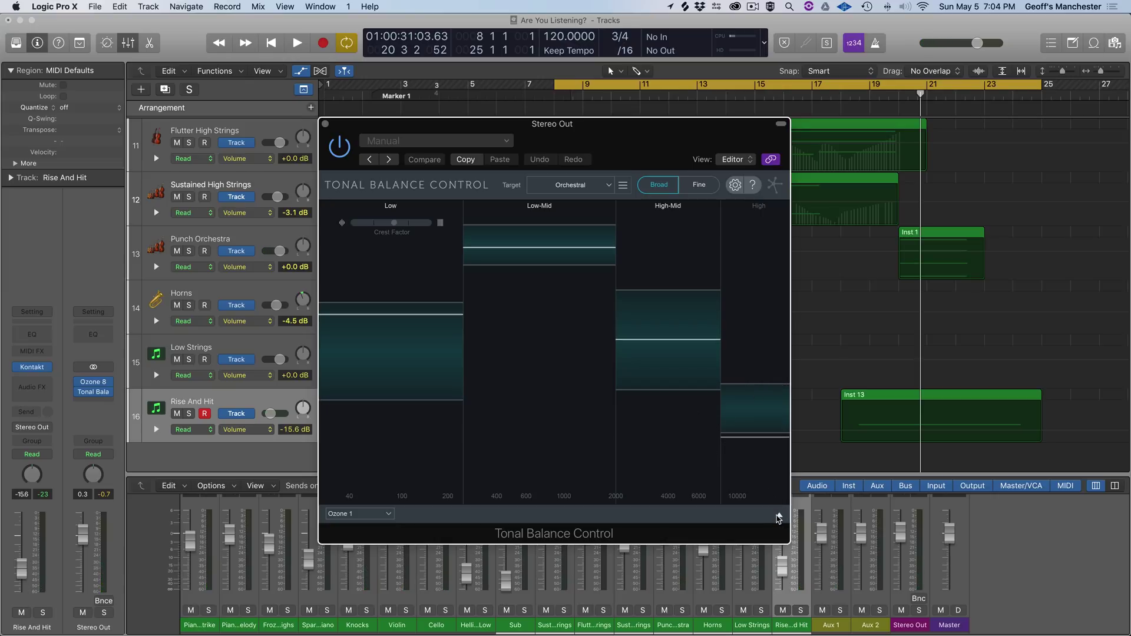
Step: Expand Tonal Balance Control's EQ section, open Ozone 8 on Stereo Out, rename its instance "Ozone Manchester Music", and close its window
click(779, 516)
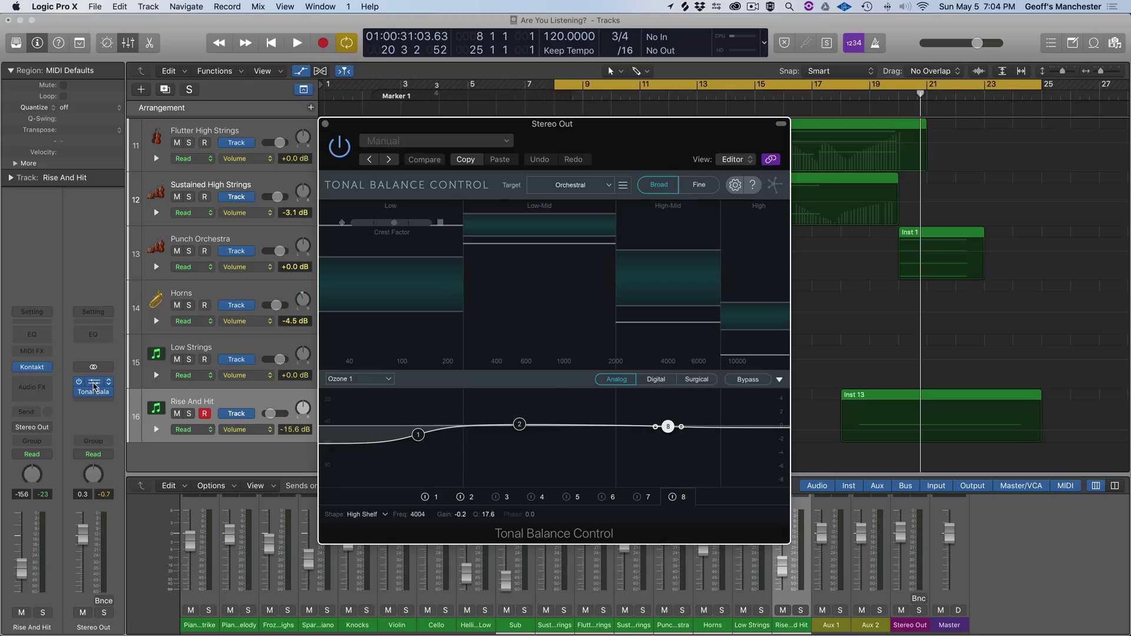
click(94, 387)
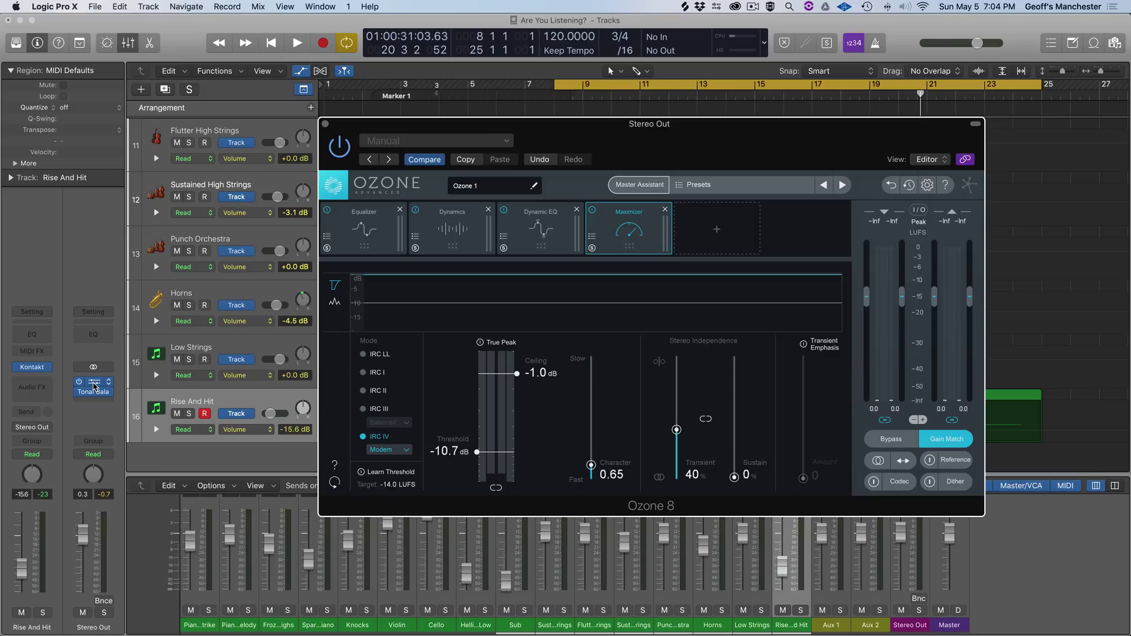
click(492, 186)
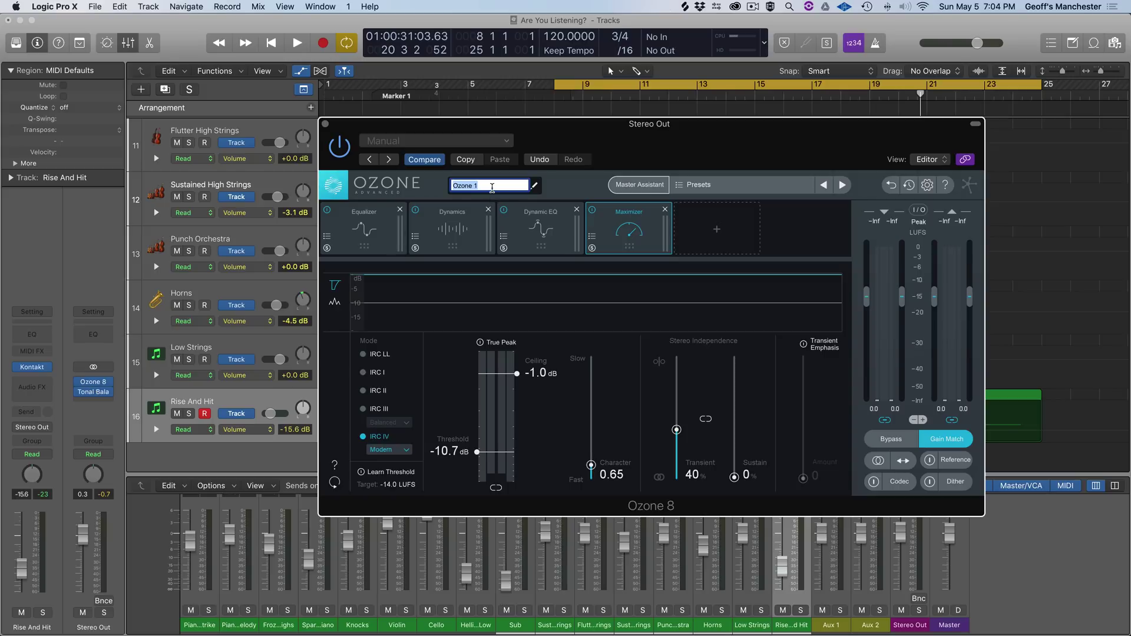
key(Right)
key(Return)
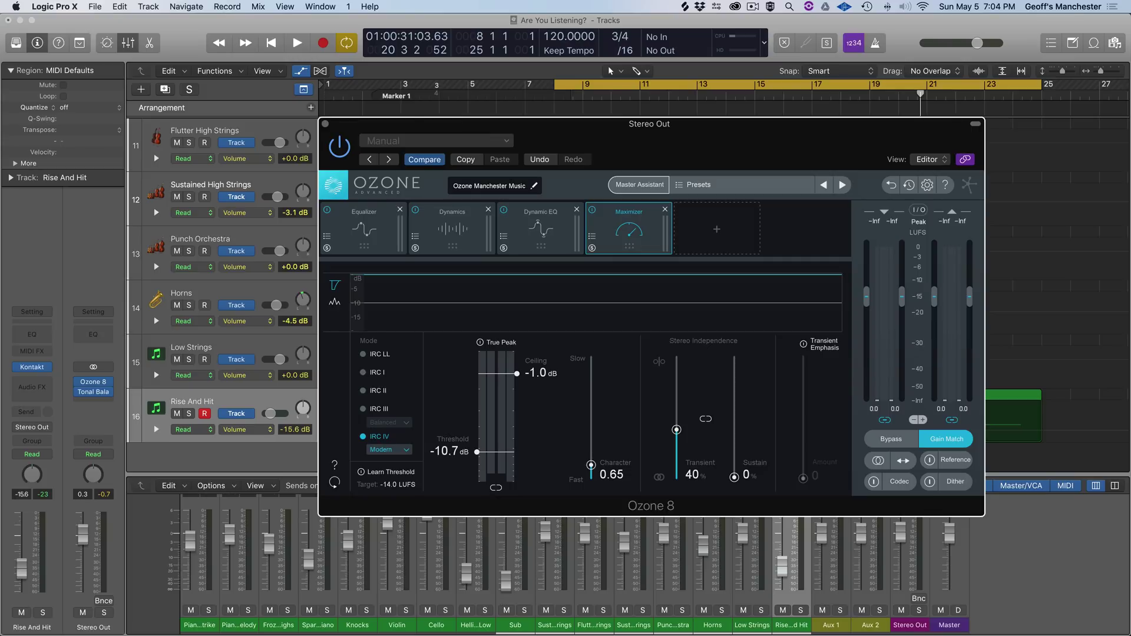
click(325, 124)
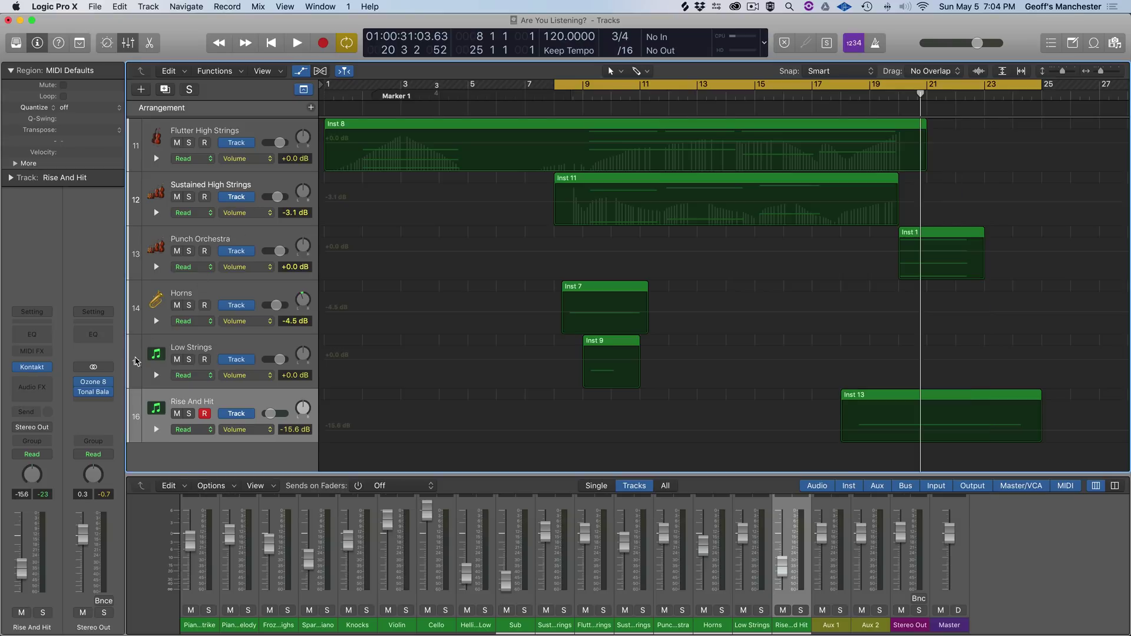
Step: Reopen Tonal Balance Control, select Ozone Manchester Music as the linked plug-in, and move the window to the middle of the arrangement
mouse_move(95, 395)
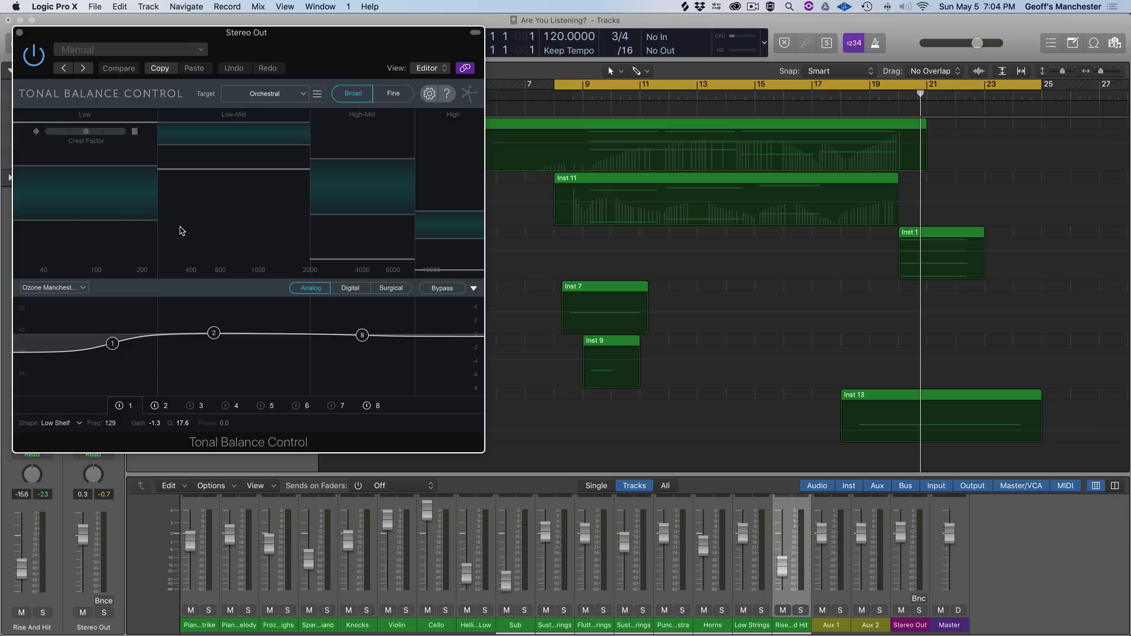
click(55, 288)
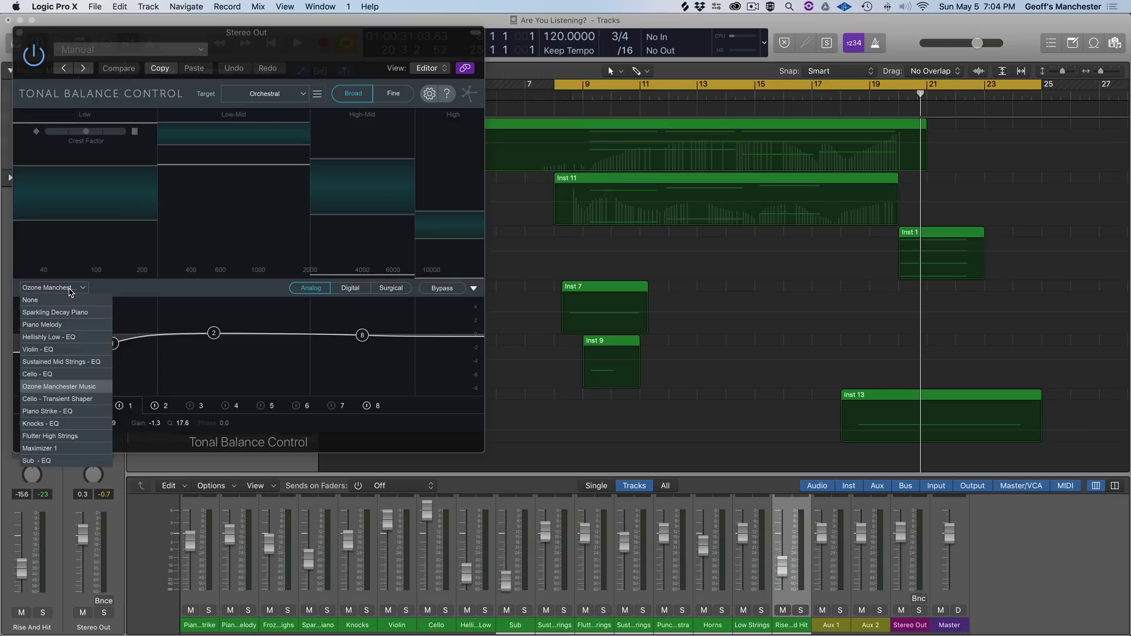
click(59, 386)
drag(356, 59, 640, 317)
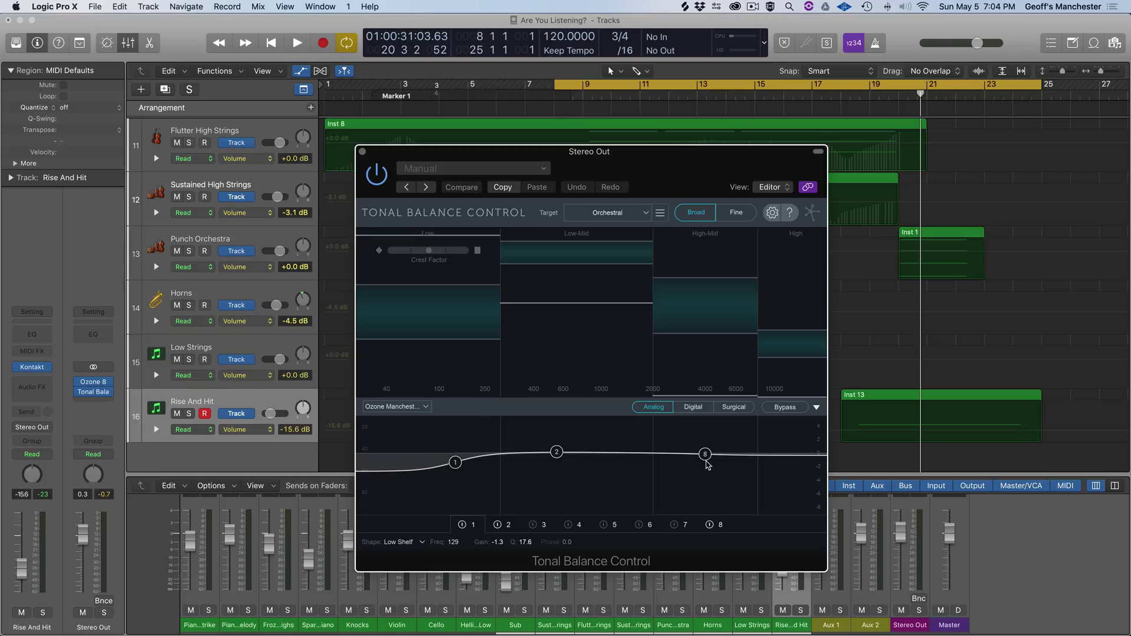
Step: Play the mix and raise the Band 8 high shelf in Tonal Balance Control to 4.3 dB at 4004 Hz, then stop playback
key(space)
drag(706, 454, 696, 427)
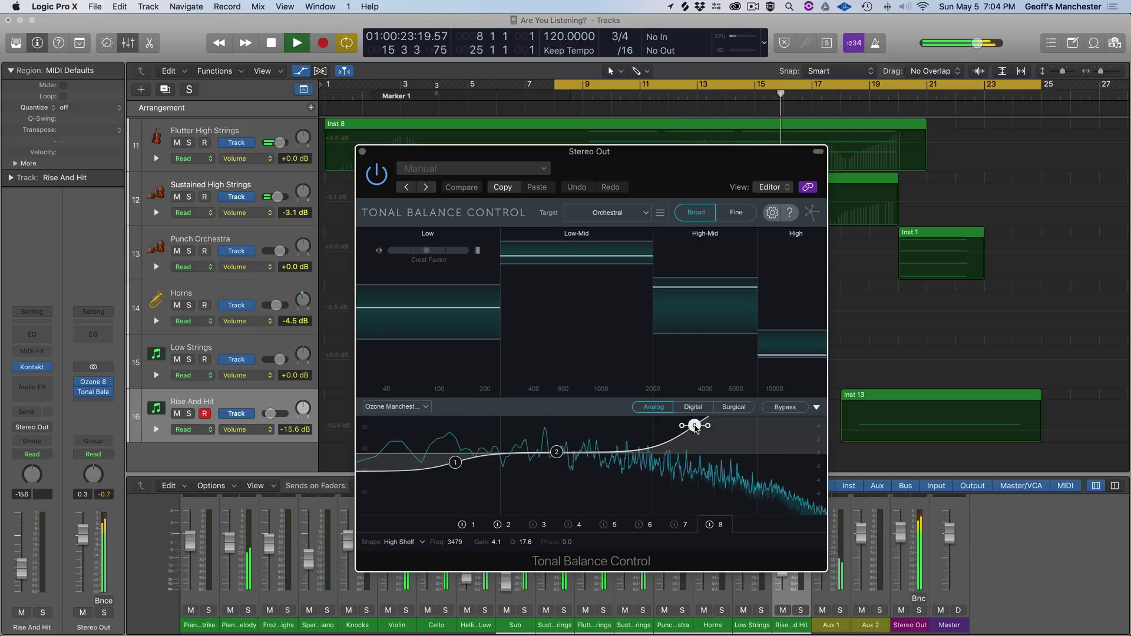
drag(696, 428, 706, 427)
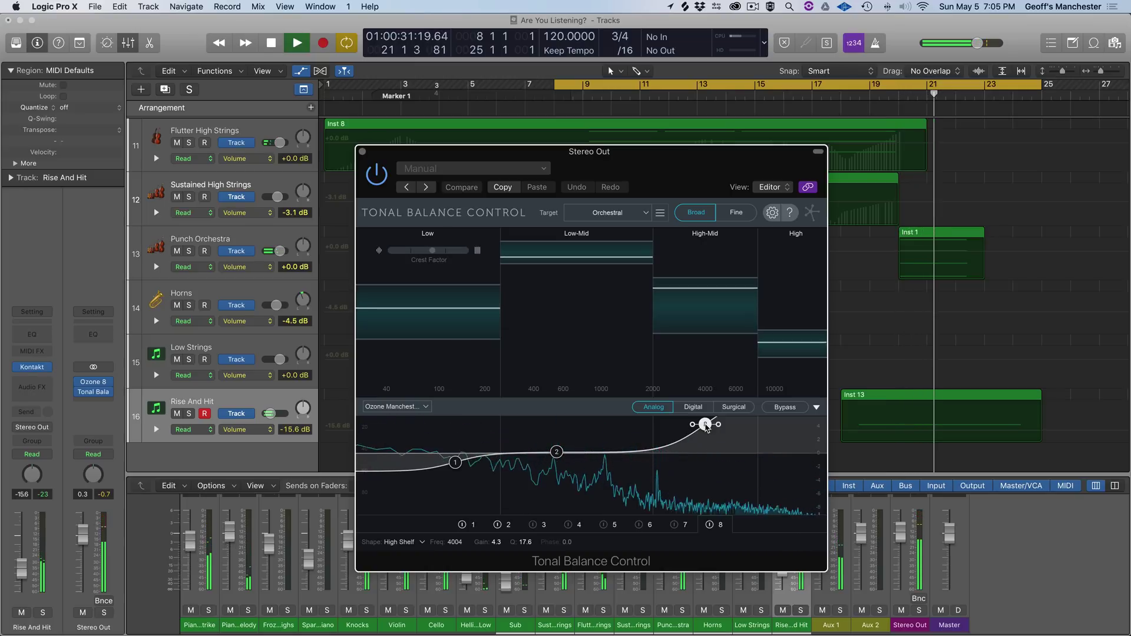
key(space)
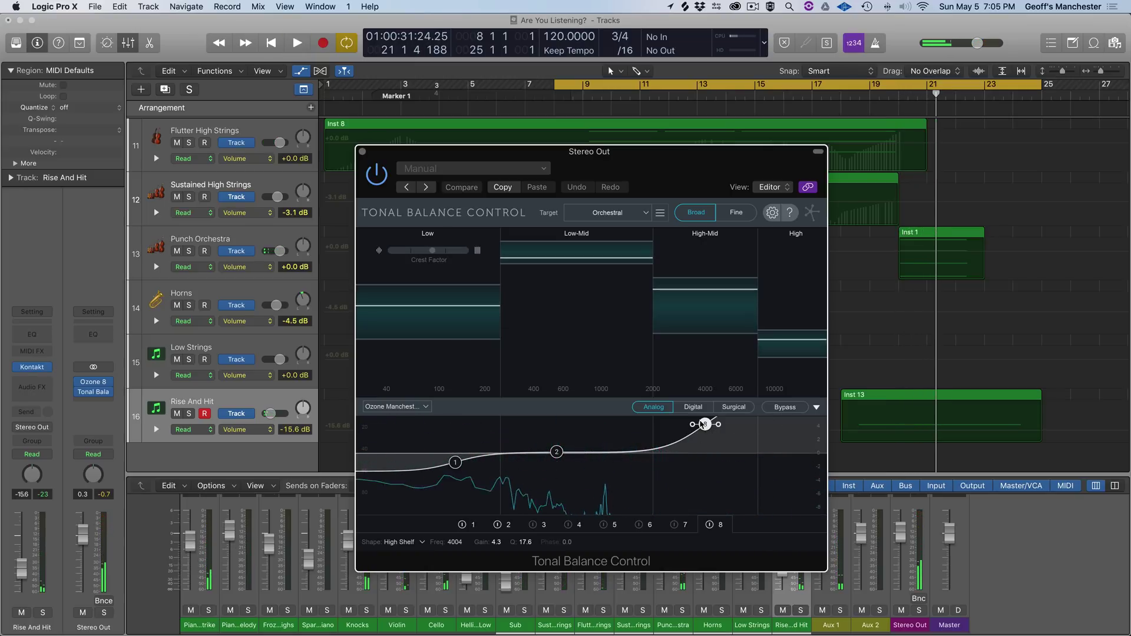
Step: Check the linked Equalizer curve in Ozone 8, close its window, and reopen Tonal Balance Control
click(97, 384)
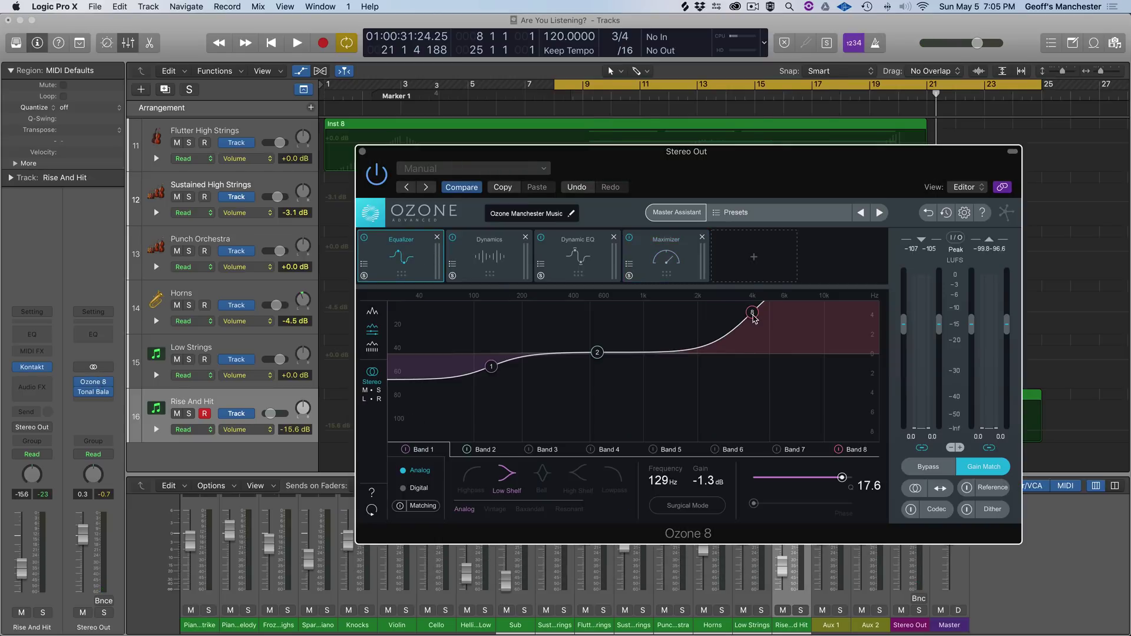
click(362, 152)
click(93, 392)
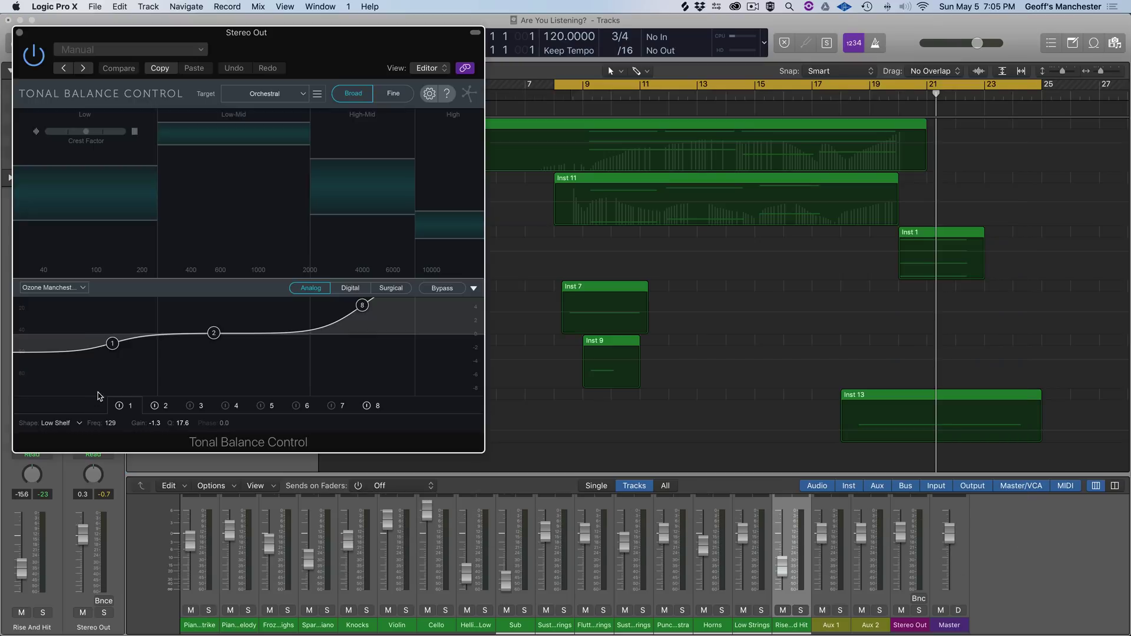
Step: Collapse Tonal Balance Control's EQ section, play the mix to check its balance against the Orchestral target, and stop playback
click(473, 288)
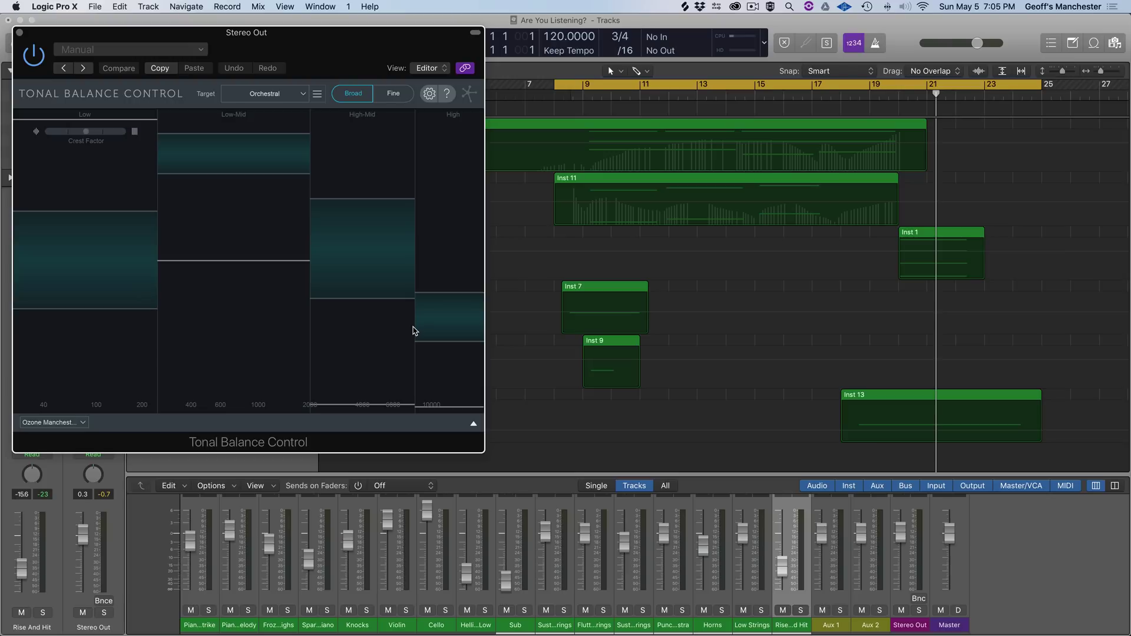
key(space)
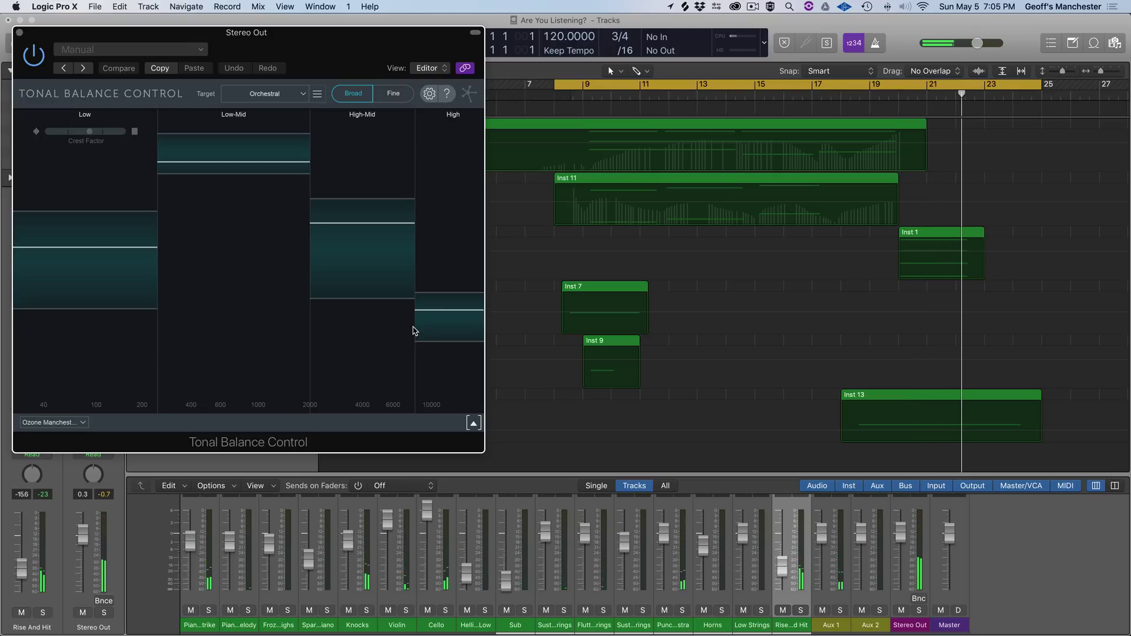
key(space)
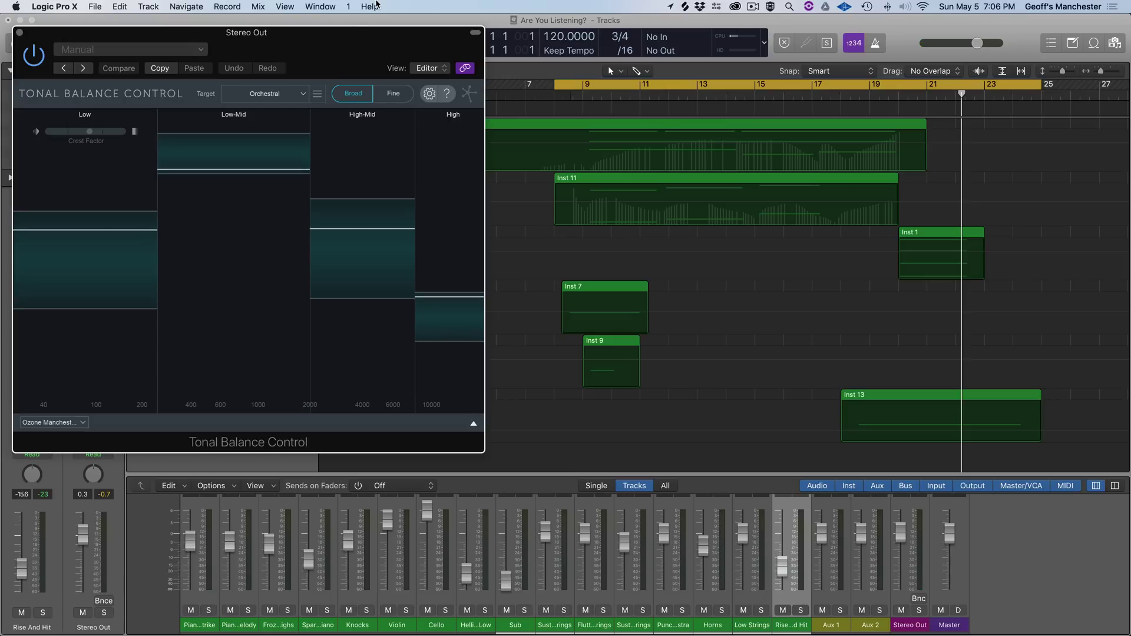
Step: Move Tonal Balance Control off the track headers, turn off cycle mode, and return the playhead to the start of the project
drag(49, 59, 443, 164)
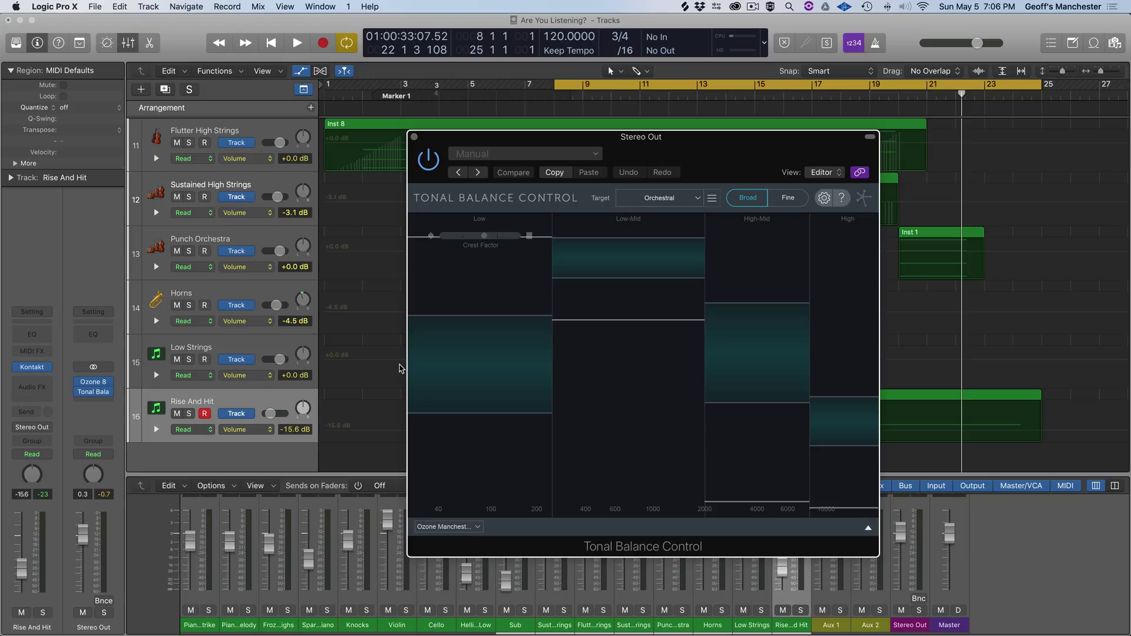
key(c)
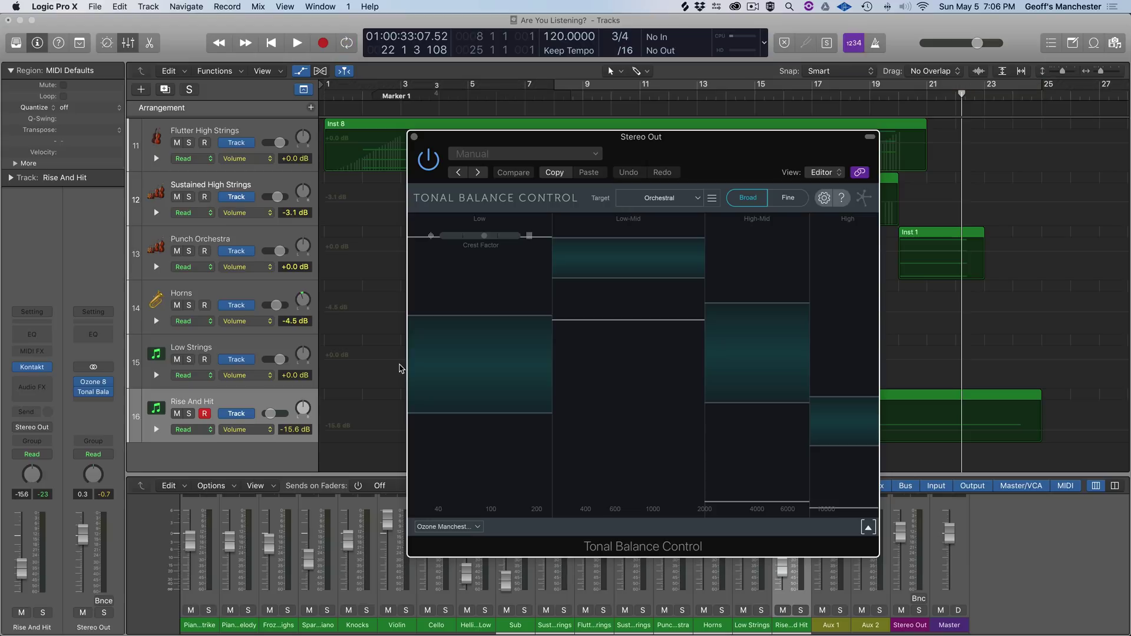
key(Return)
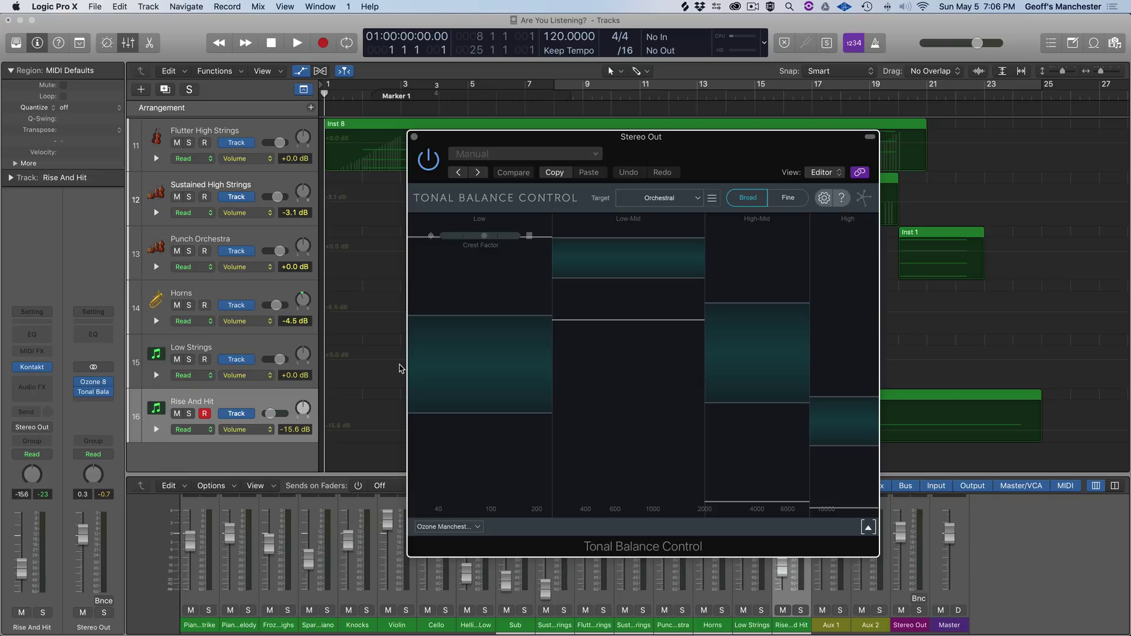